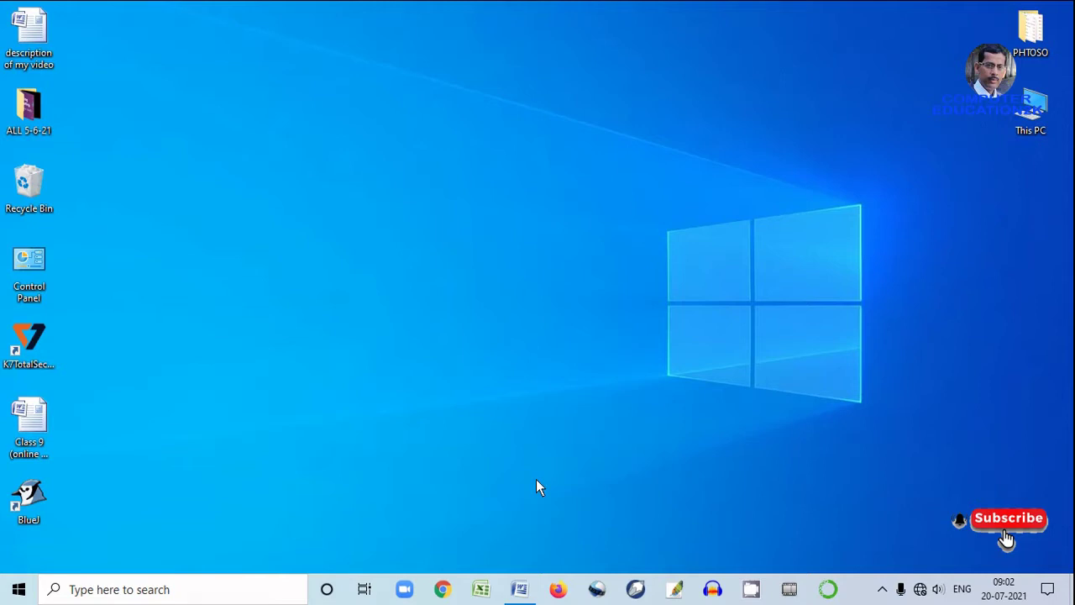
# Step: Switch to the SIX document in Microsoft Word and read the definition of a table
pyautogui.click(521, 590)
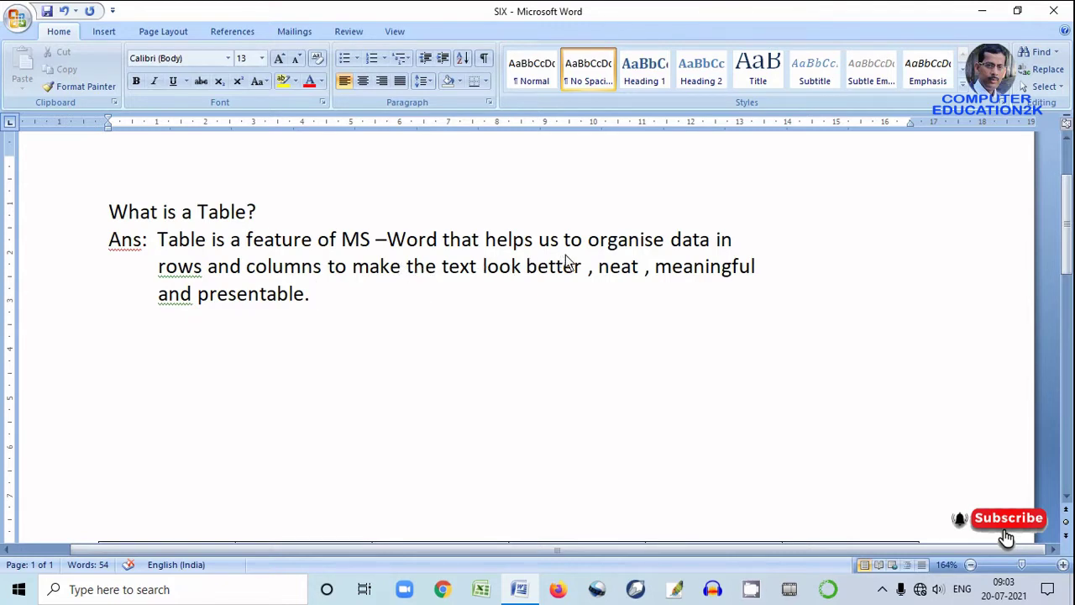
pyautogui.moveTo(665, 242); pyautogui.dragTo(705, 247)
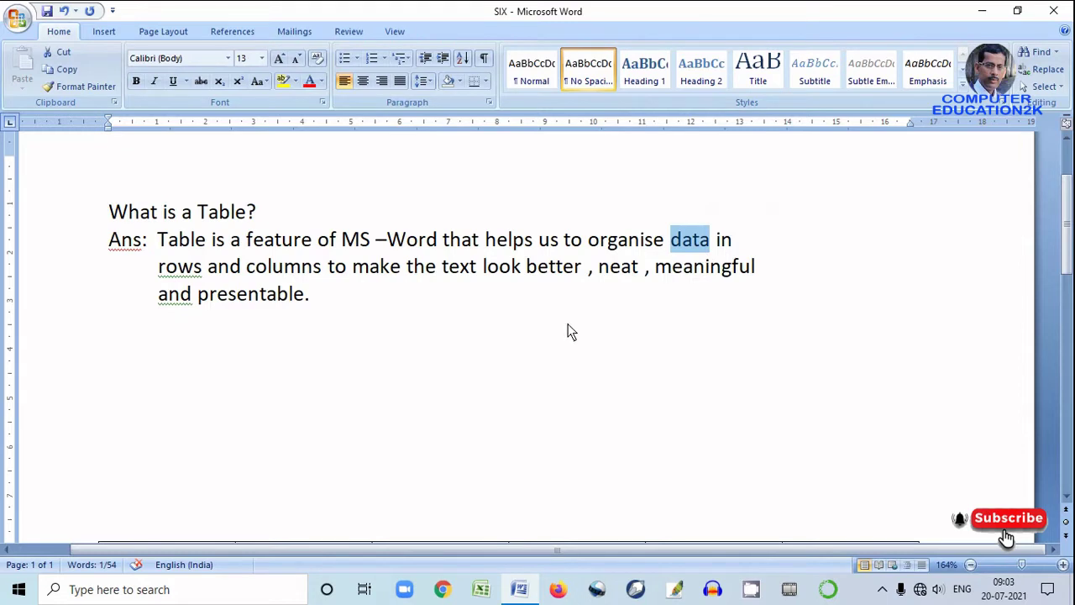
pyautogui.click(535, 348)
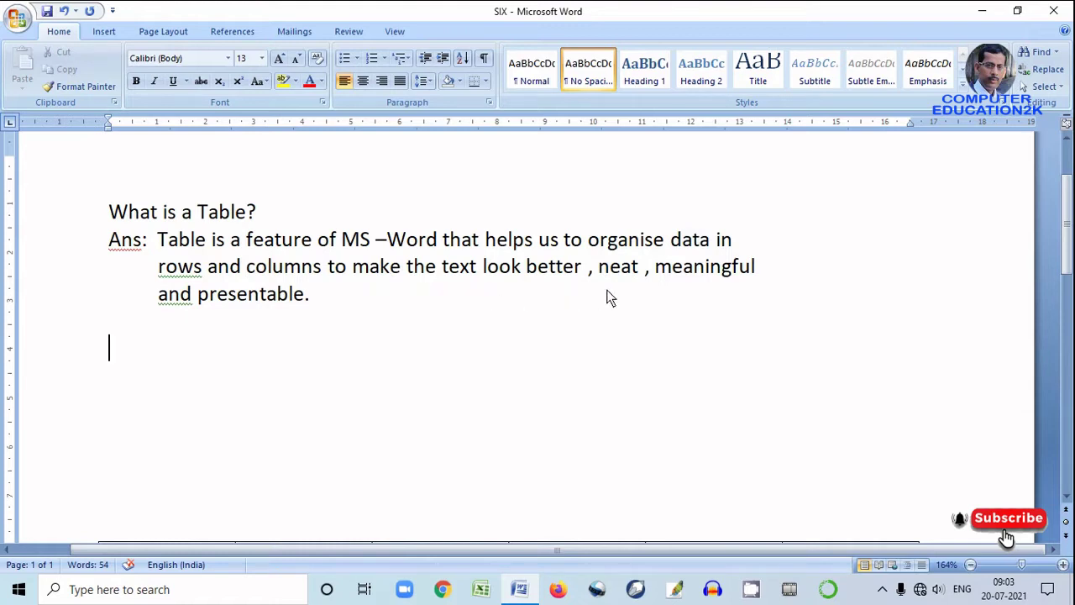
pyautogui.click(324, 300)
# Step: Examine the student marks table below the definition, marking its header row temporarily with ticks
pyautogui.scroll(-3, 390, 346)
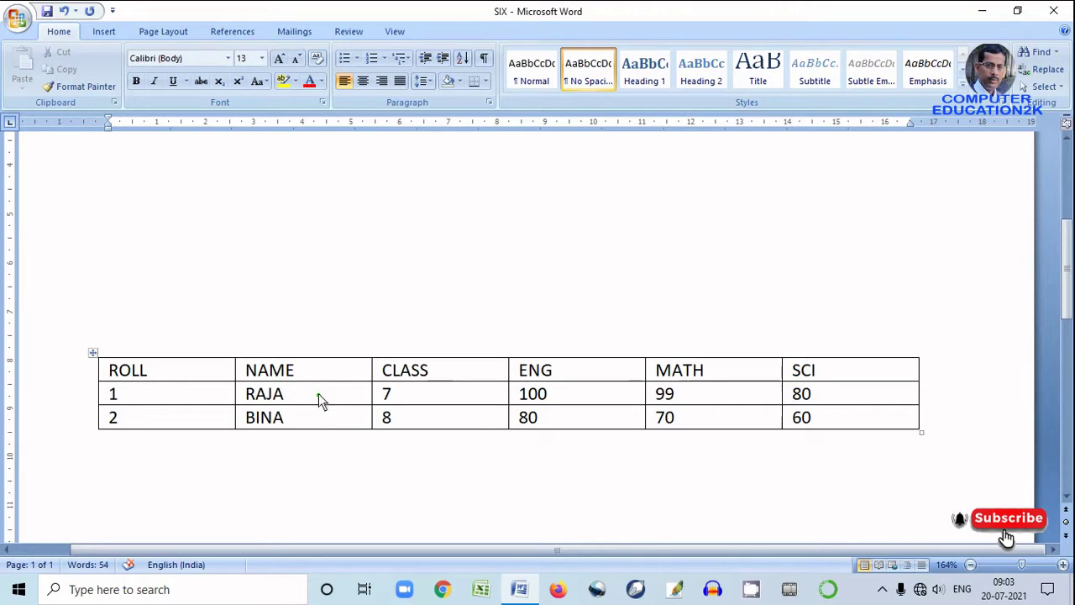
pyautogui.moveTo(324, 371)
pyautogui.mouseDown()
pyautogui.moveTo(339, 369)
pyautogui.moveTo(425, 288)
pyautogui.mouseUp()
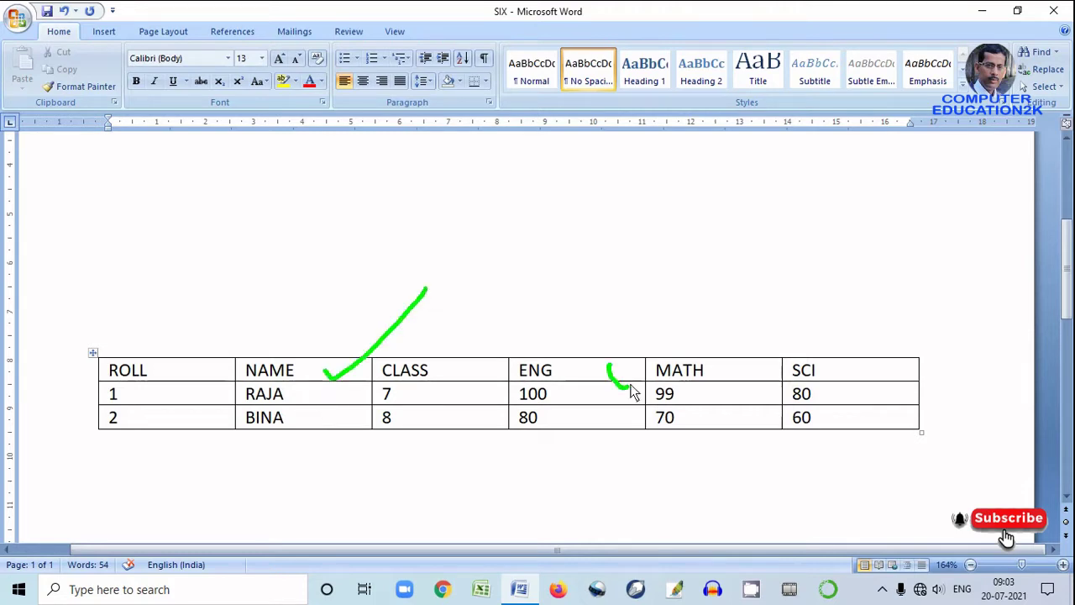
pyautogui.moveTo(632, 392); pyautogui.dragTo(698, 309)
pyautogui.press('Escape')
pyautogui.scroll(-1, 430, 425)
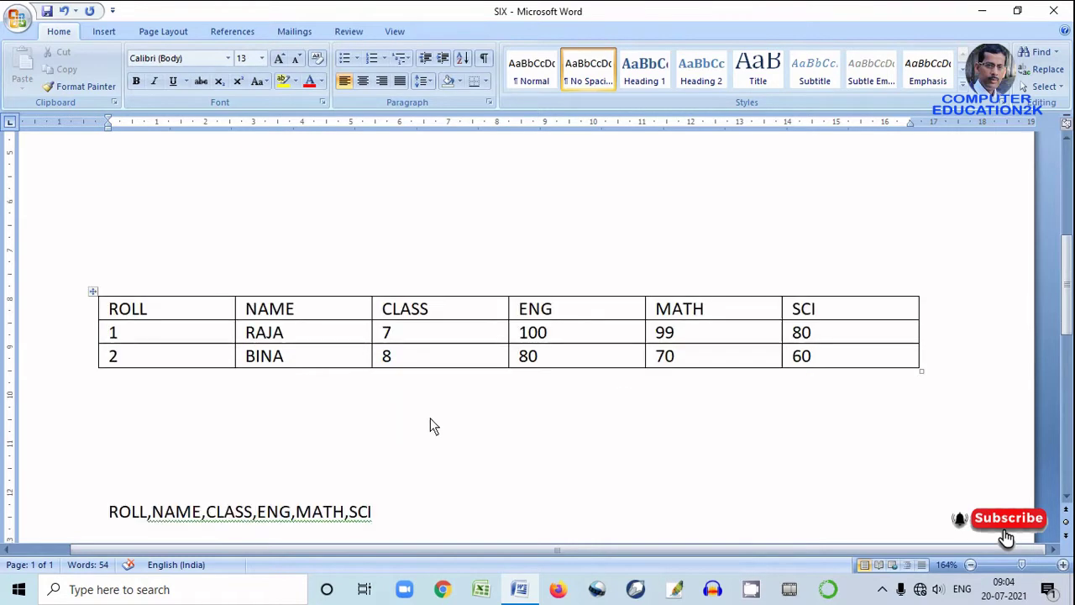
# Step: Compare the marks table with the comma-separated text below it, using temporary ticks, an arrow and brackets
pyautogui.scroll(-2, 430, 417)
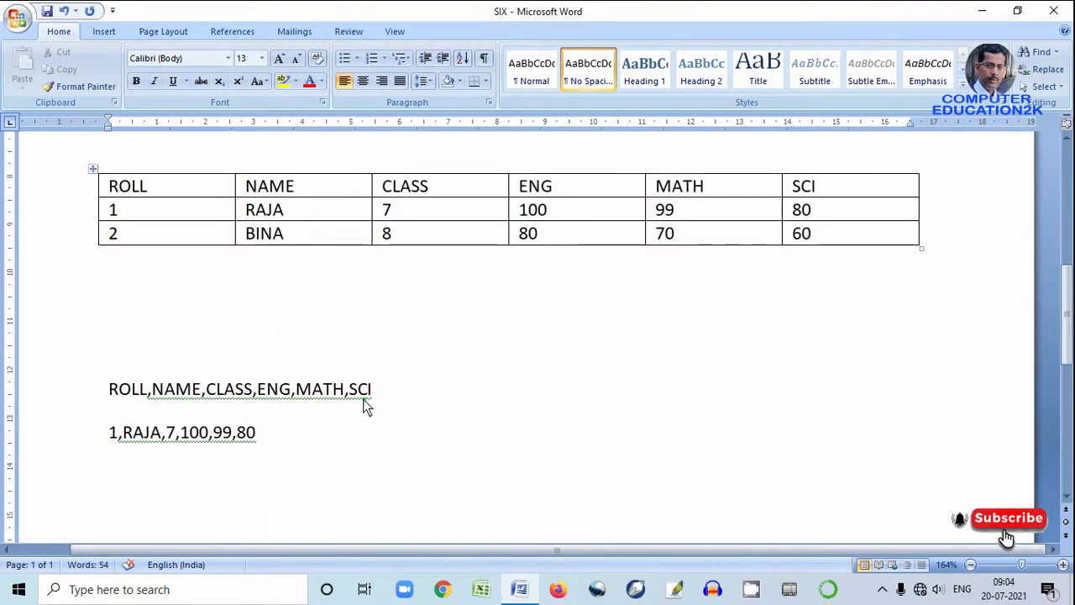
pyautogui.moveTo(364, 401); pyautogui.dragTo(453, 353)
pyautogui.click(298, 447)
pyautogui.moveTo(268, 439); pyautogui.dragTo(325, 417)
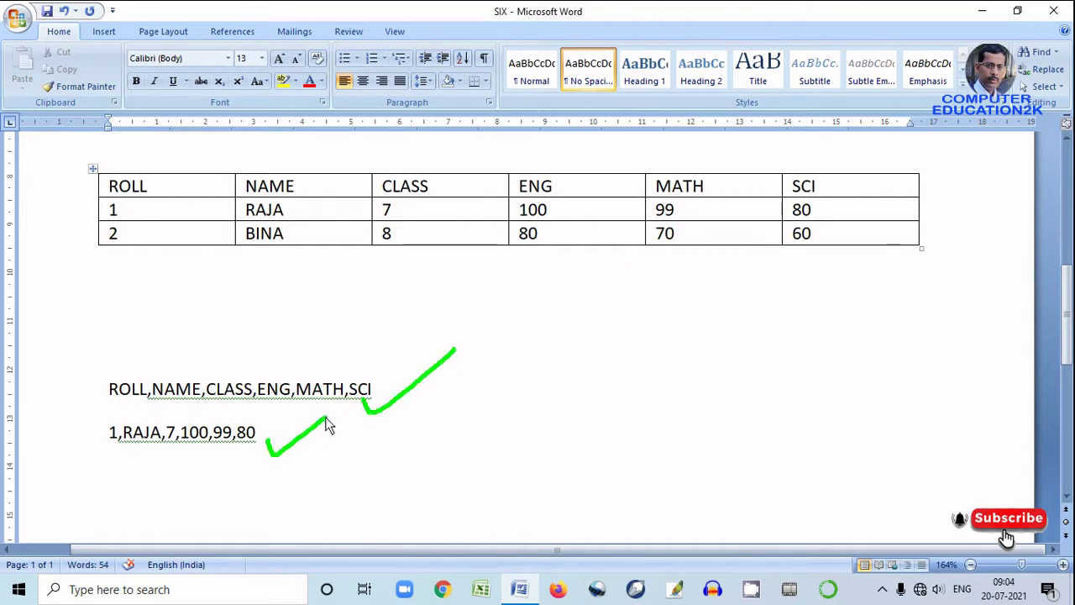
pyautogui.click(322, 273)
pyautogui.moveTo(275, 257); pyautogui.dragTo(265, 365)
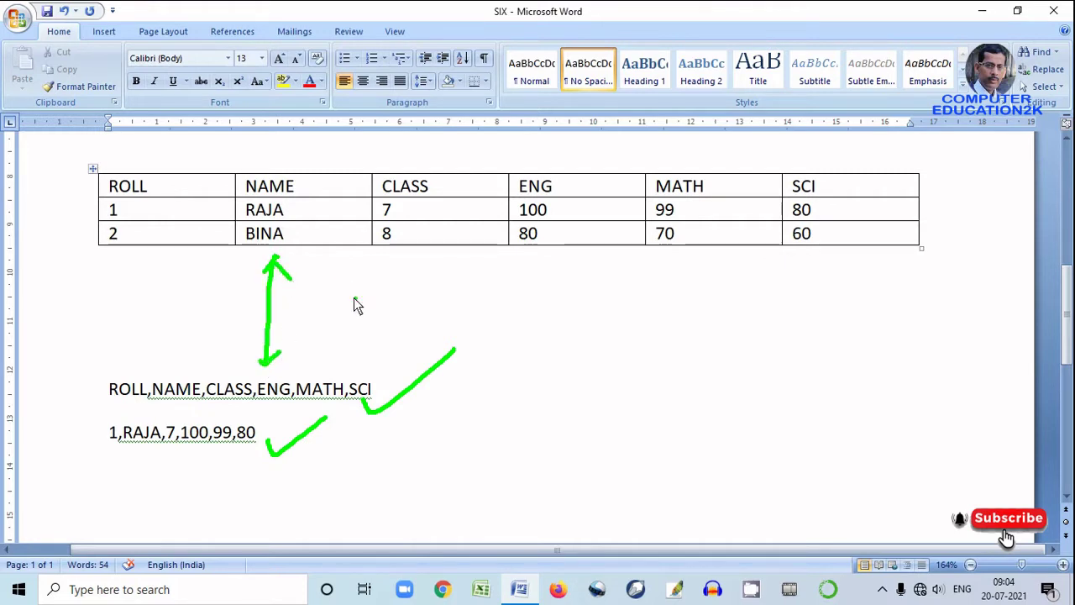
pyautogui.click(317, 181)
pyautogui.moveTo(447, 190)
pyautogui.mouseDown()
pyautogui.moveTo(446, 199)
pyautogui.moveTo(499, 168)
pyautogui.mouseUp()
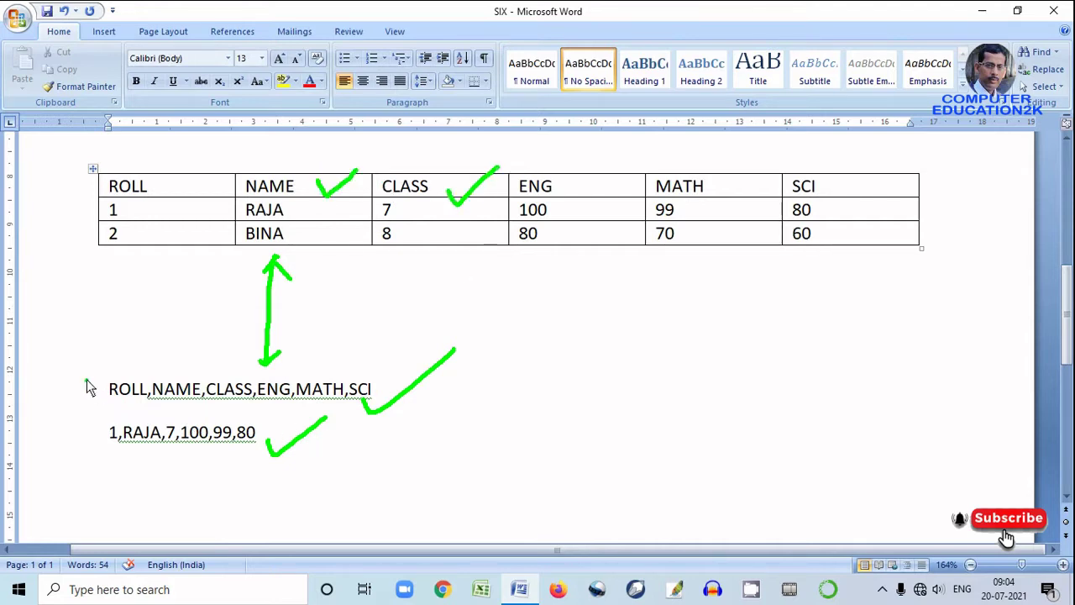
pyautogui.moveTo(115, 376)
pyautogui.mouseDown()
pyautogui.moveTo(84, 445)
pyautogui.moveTo(119, 485)
pyautogui.mouseUp()
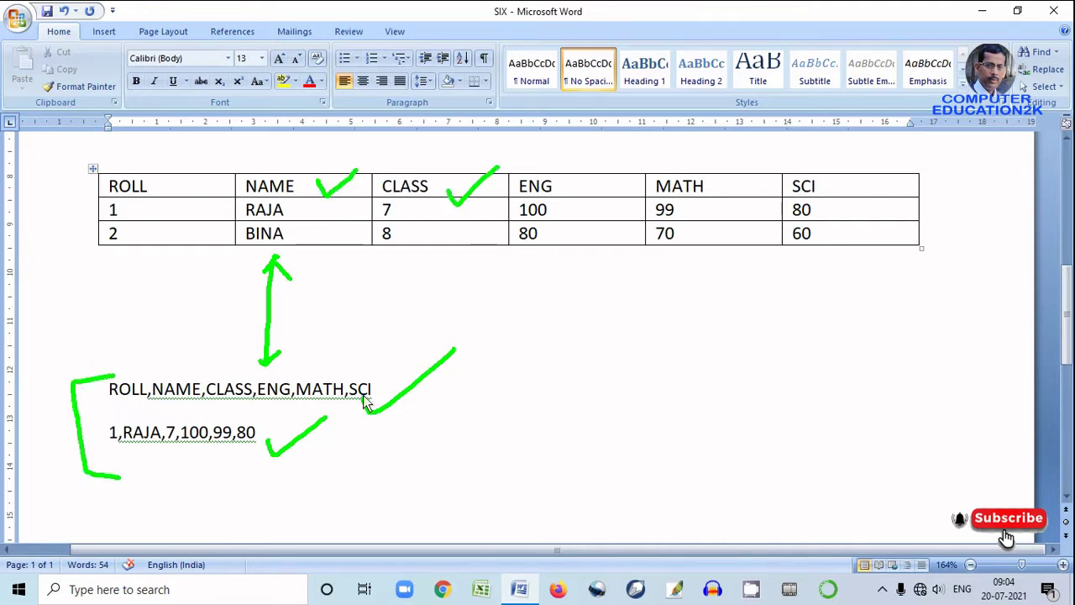
pyautogui.moveTo(370, 375)
pyautogui.mouseDown()
pyautogui.moveTo(415, 468)
pyautogui.moveTo(312, 484)
pyautogui.mouseUp()
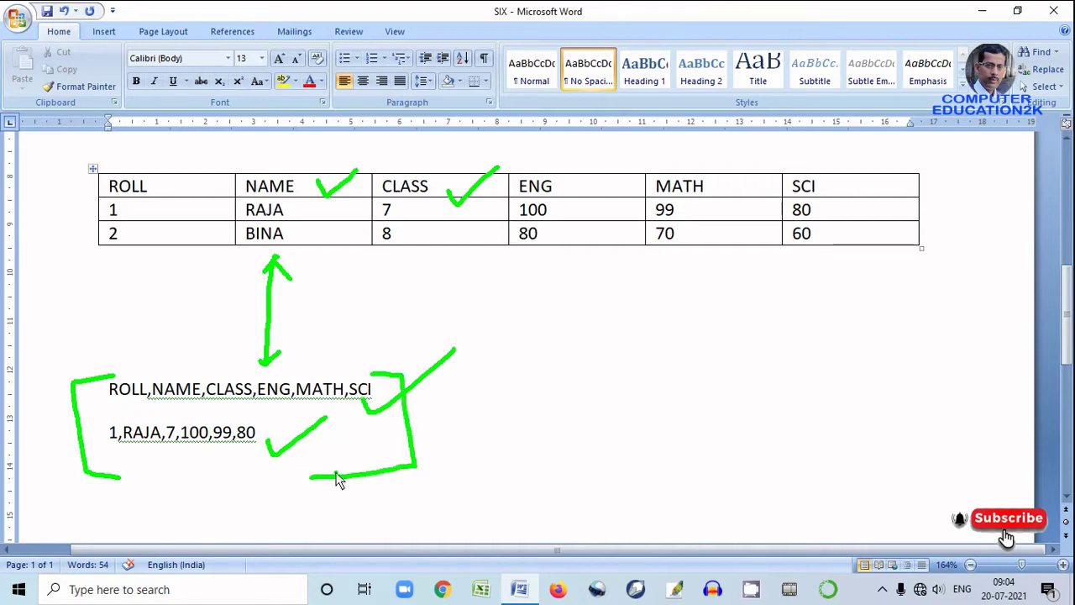
pyautogui.moveTo(456, 239); pyautogui.dragTo(516, 208)
pyautogui.press('Escape')
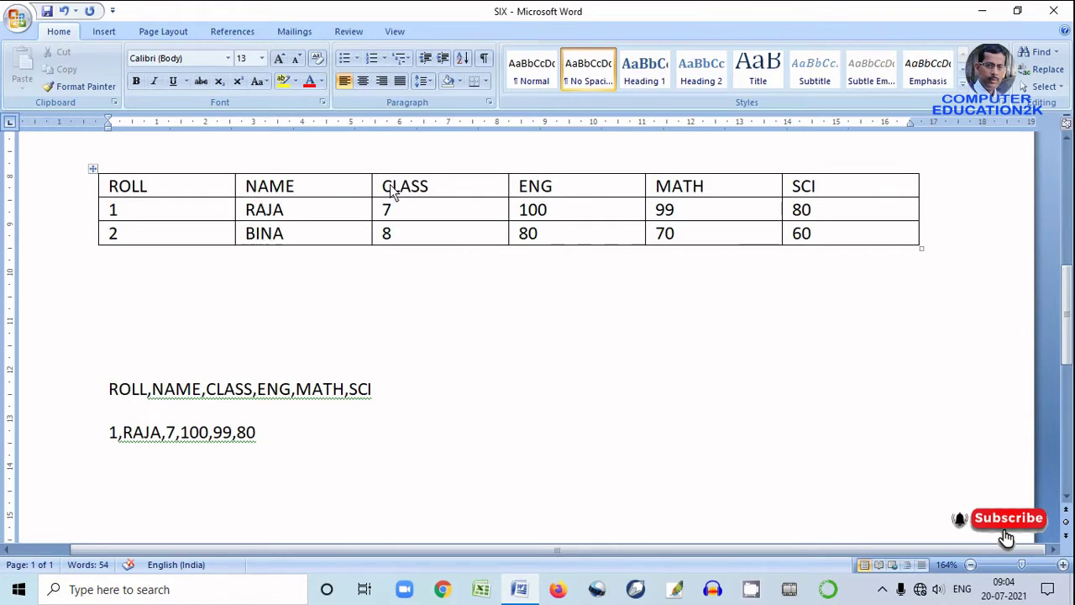
# Step: Examine the columns, rows and cells of the marks table, pointing them out with temporary arrows and marks
pyautogui.scroll(1, 405, 251)
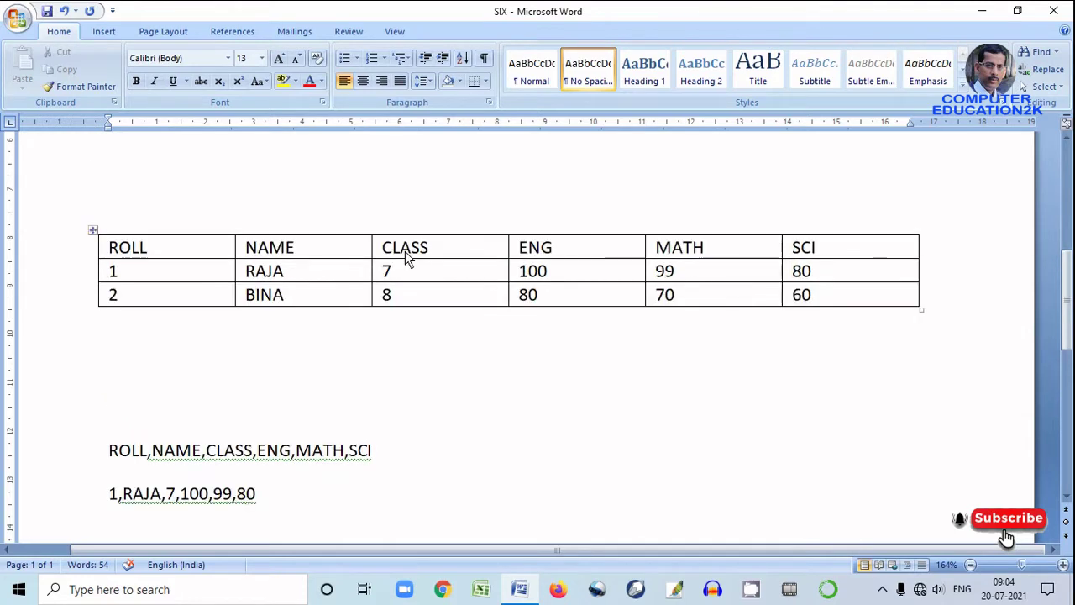
pyautogui.scroll(2, 405, 257)
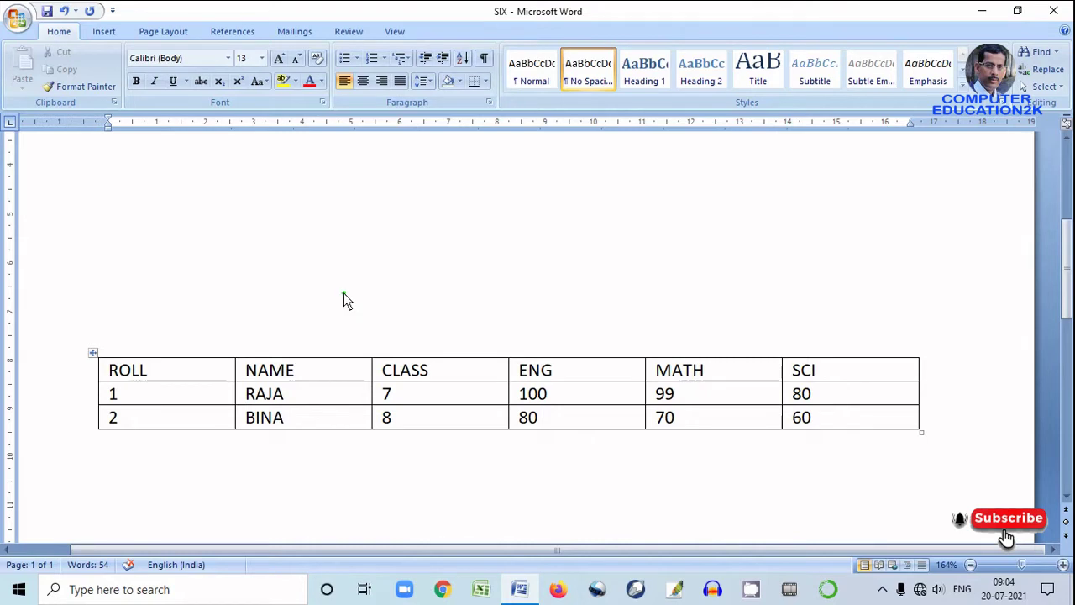
pyautogui.moveTo(162, 326); pyautogui.dragTo(155, 348)
pyautogui.moveTo(298, 317); pyautogui.dragTo(291, 350)
pyautogui.moveTo(467, 324)
pyautogui.mouseDown()
pyautogui.moveTo(471, 358)
pyautogui.moveTo(487, 336)
pyautogui.mouseUp()
pyautogui.moveTo(580, 326)
pyautogui.mouseDown()
pyautogui.moveTo(593, 362)
pyautogui.moveTo(611, 336)
pyautogui.mouseUp()
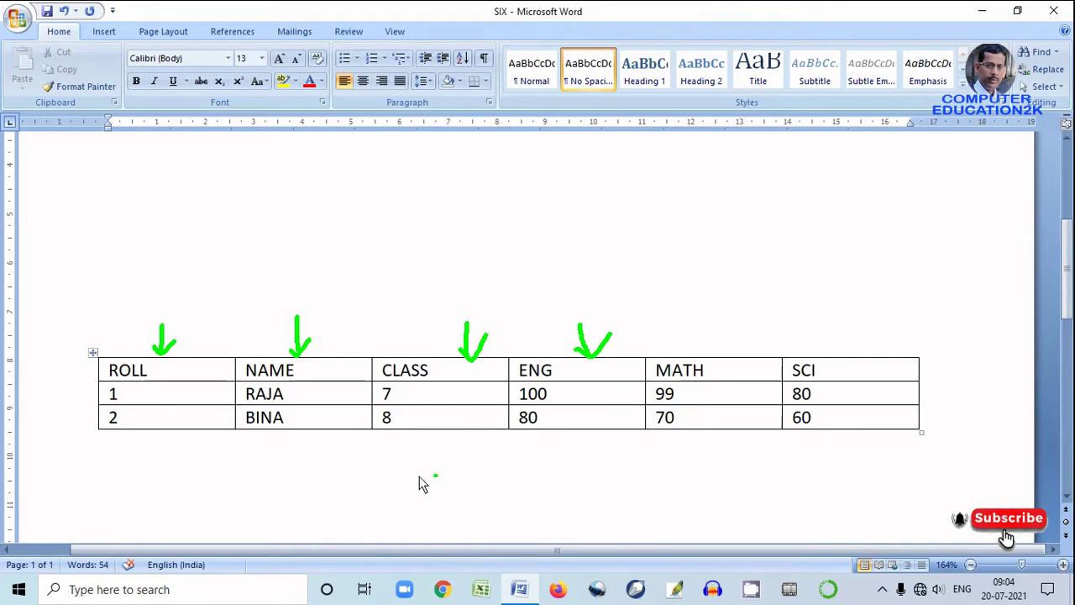
pyautogui.moveTo(69, 377)
pyautogui.mouseDown()
pyautogui.moveTo(105, 375)
pyautogui.moveTo(79, 423)
pyautogui.moveTo(86, 430)
pyautogui.mouseUp()
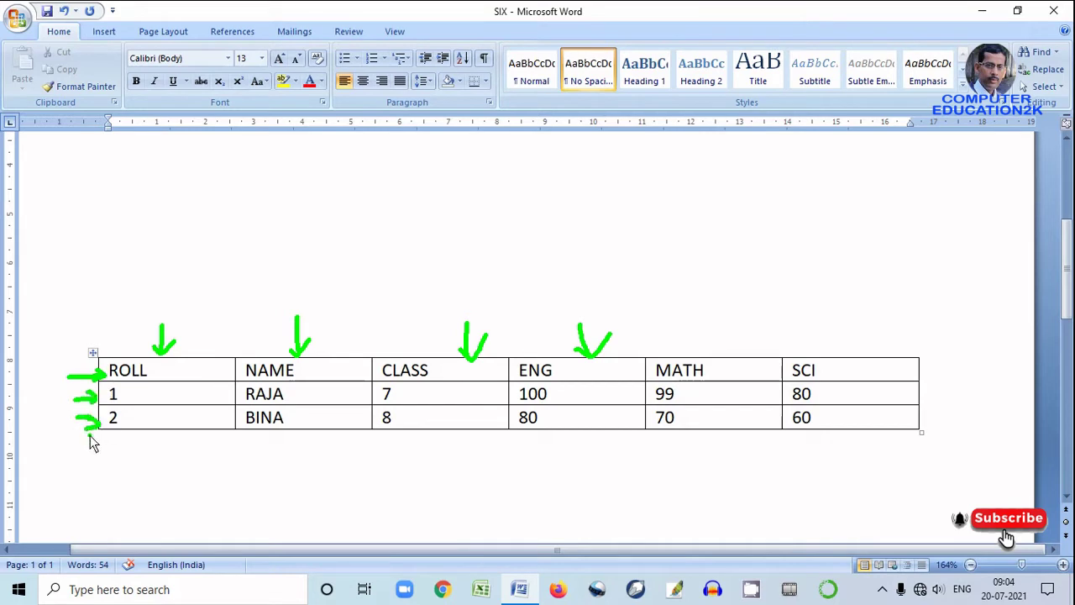
pyautogui.click(193, 368)
pyautogui.moveTo(444, 396); pyautogui.dragTo(477, 389)
pyautogui.moveTo(568, 411); pyautogui.dragTo(593, 418)
pyautogui.press('Escape')
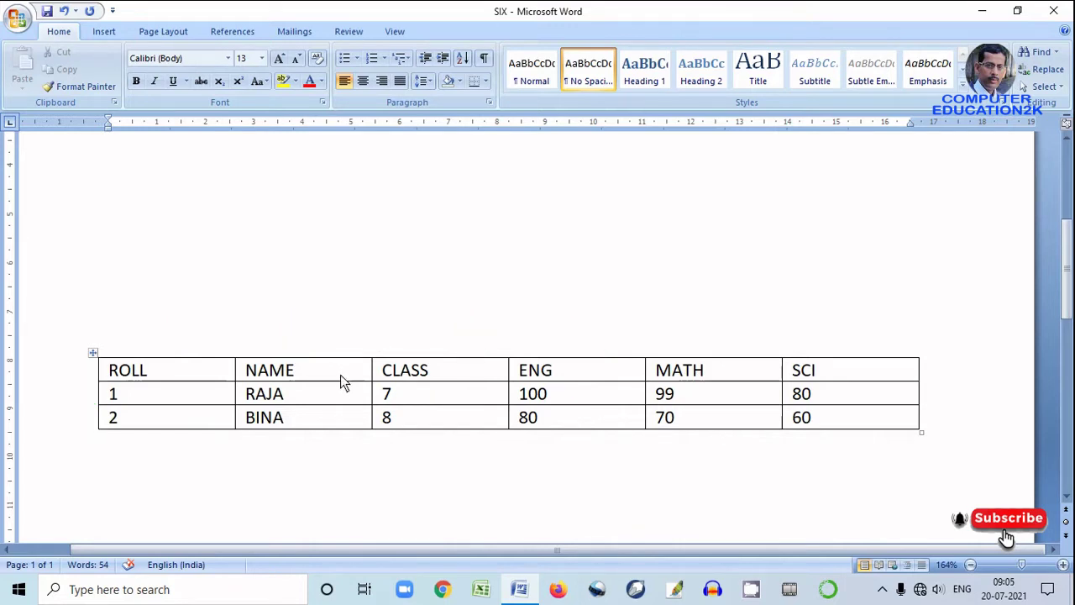
# Step: Select the ROLL, NAME, CLASS and MATH columns of the marks table one after another
pyautogui.click(218, 359)
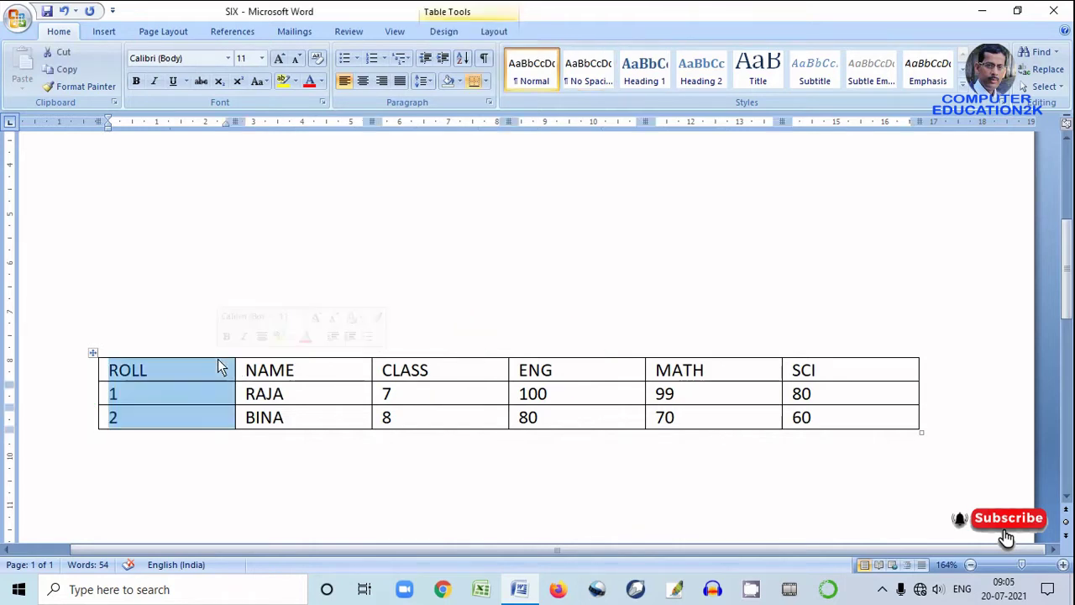
pyautogui.click(289, 359)
pyautogui.click(451, 358)
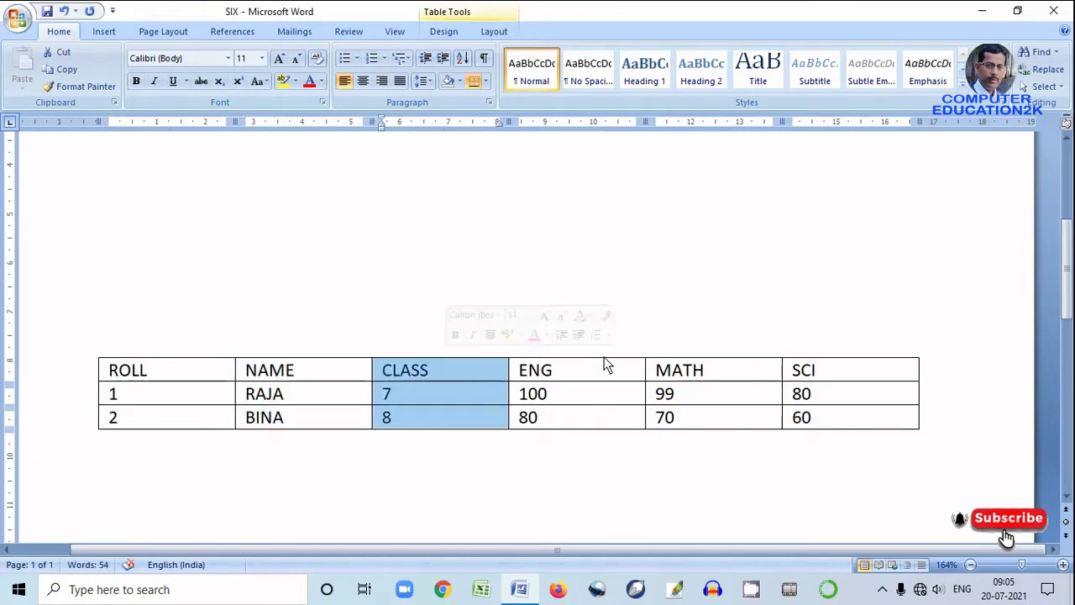
pyautogui.click(677, 359)
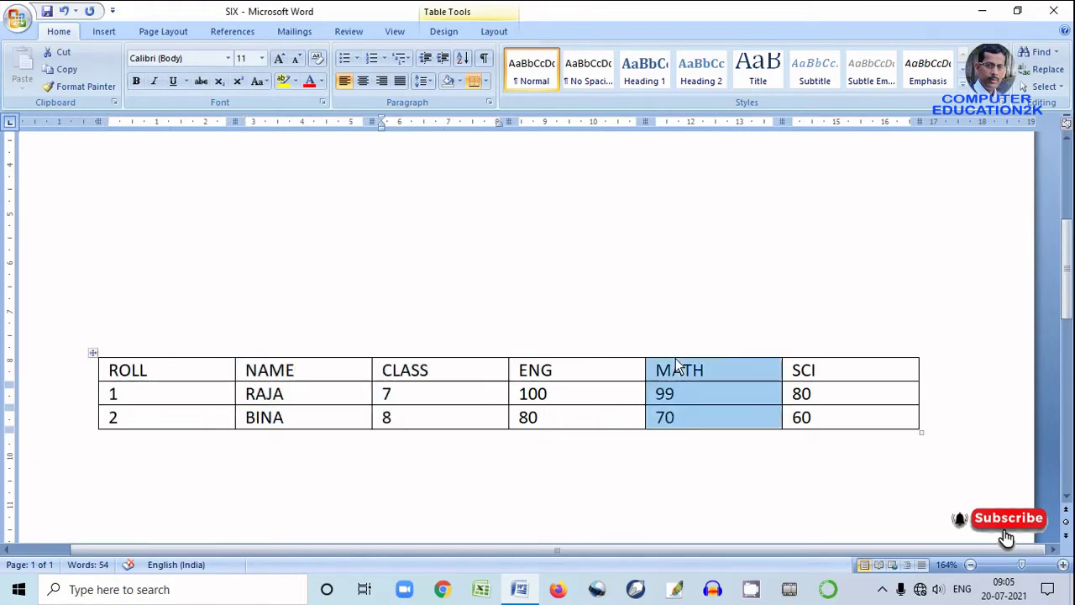
# Step: Select the last row, the header row and the CLASS cell containing 7 in turn, and clear the selection
pyautogui.click(181, 484)
pyautogui.click(86, 428)
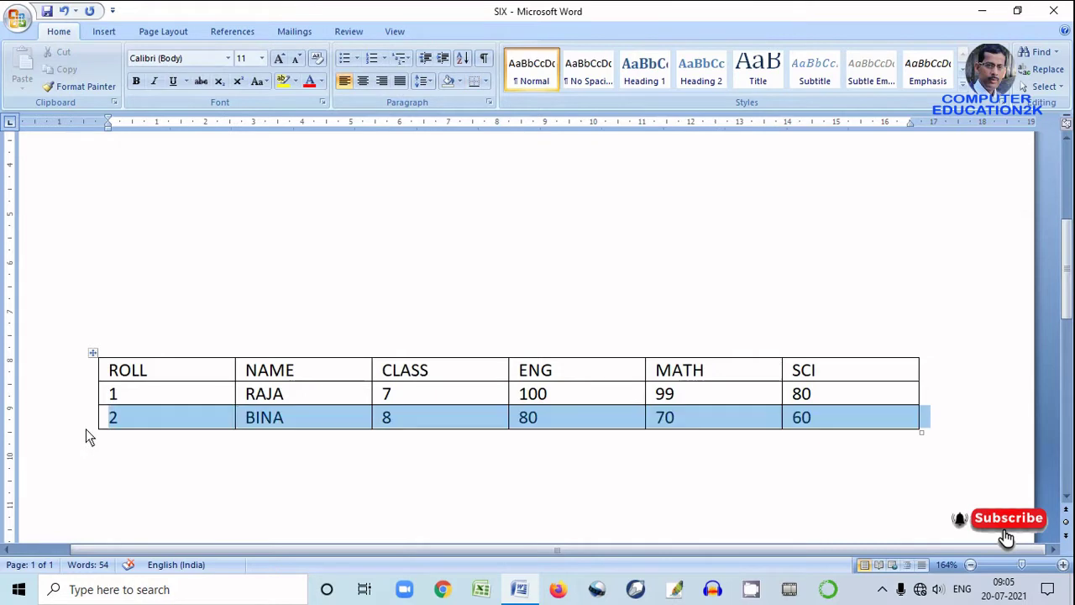
pyautogui.click(75, 377)
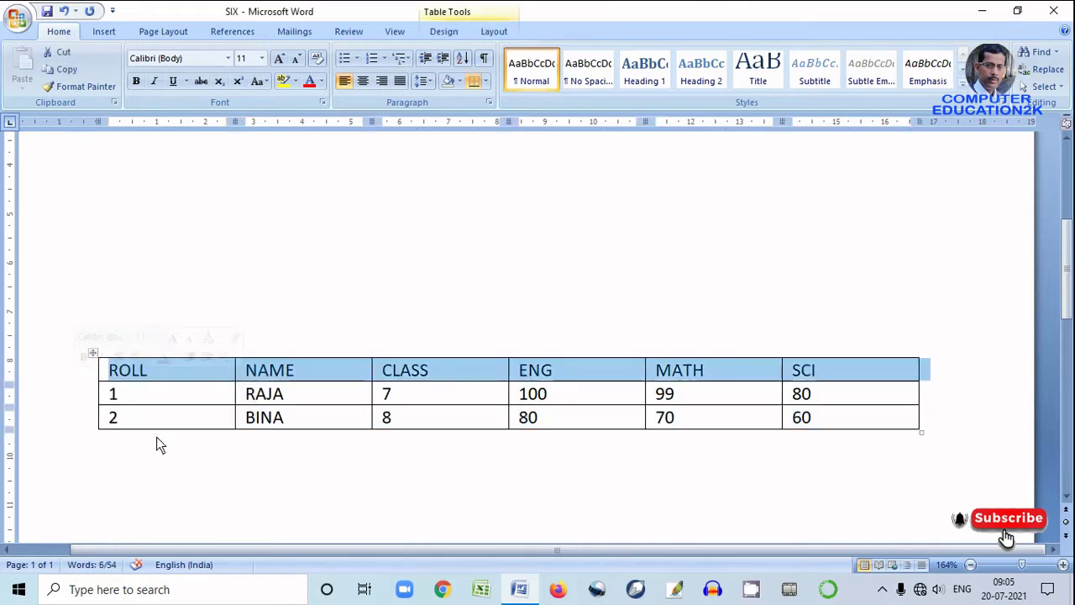
pyautogui.click(391, 516)
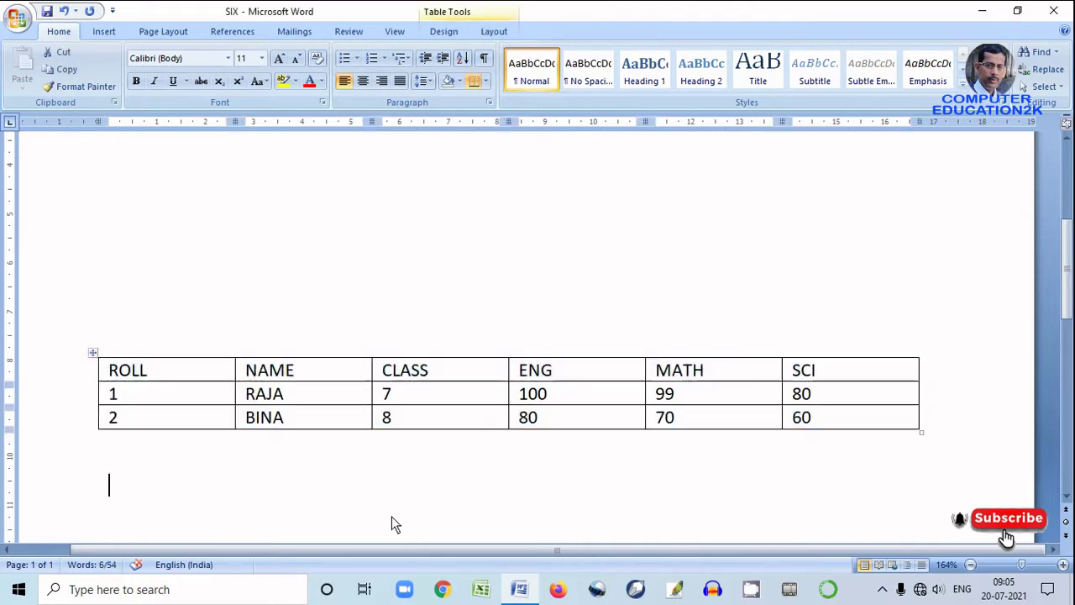
pyautogui.click(374, 401)
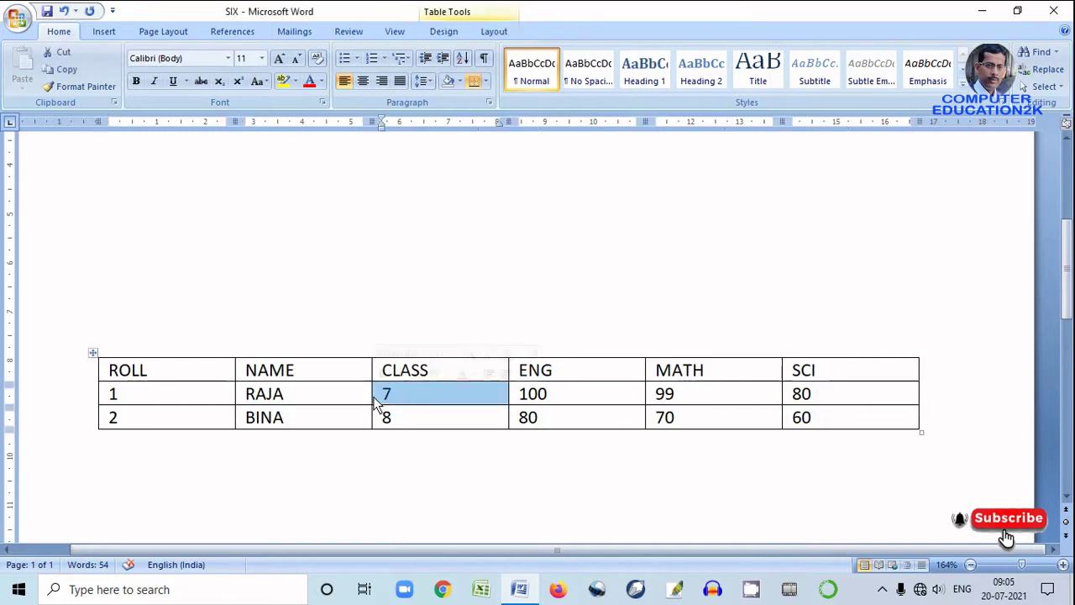
pyautogui.click(450, 456)
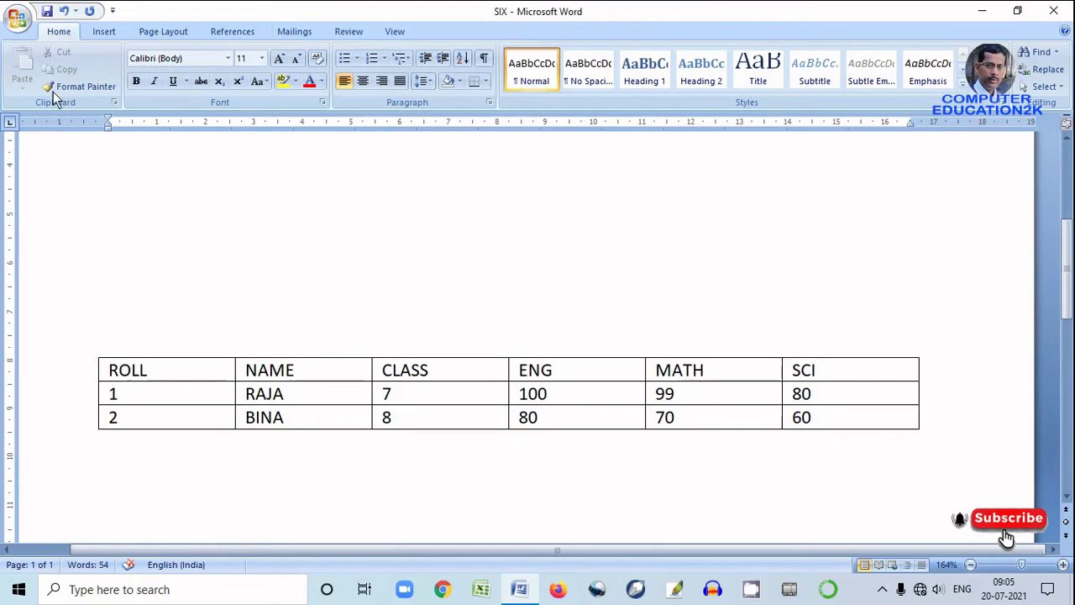
# Step: Create a new blank document
pyautogui.click(17, 20)
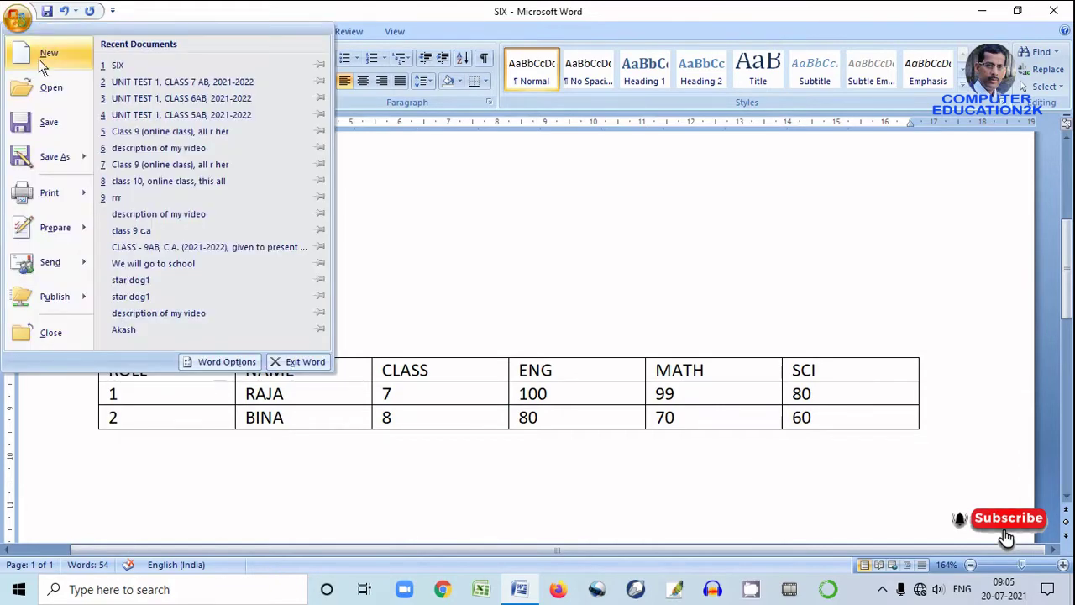
pyautogui.click(39, 59)
pyautogui.click(864, 508)
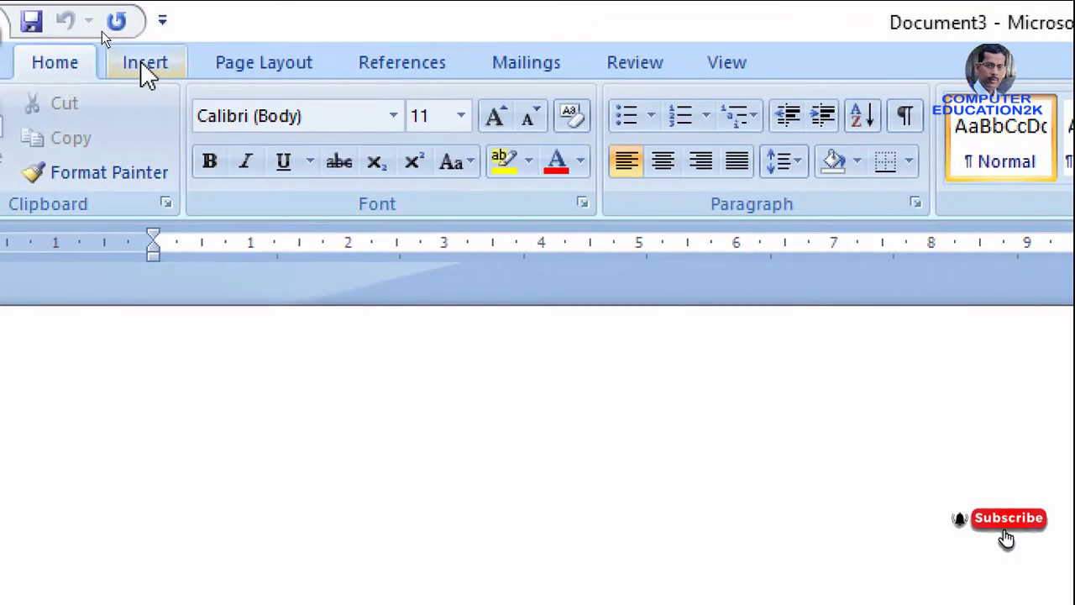
# Step: Look over the available ways of inserting a table, from the size grid to Quick Tables
pyautogui.click(141, 66)
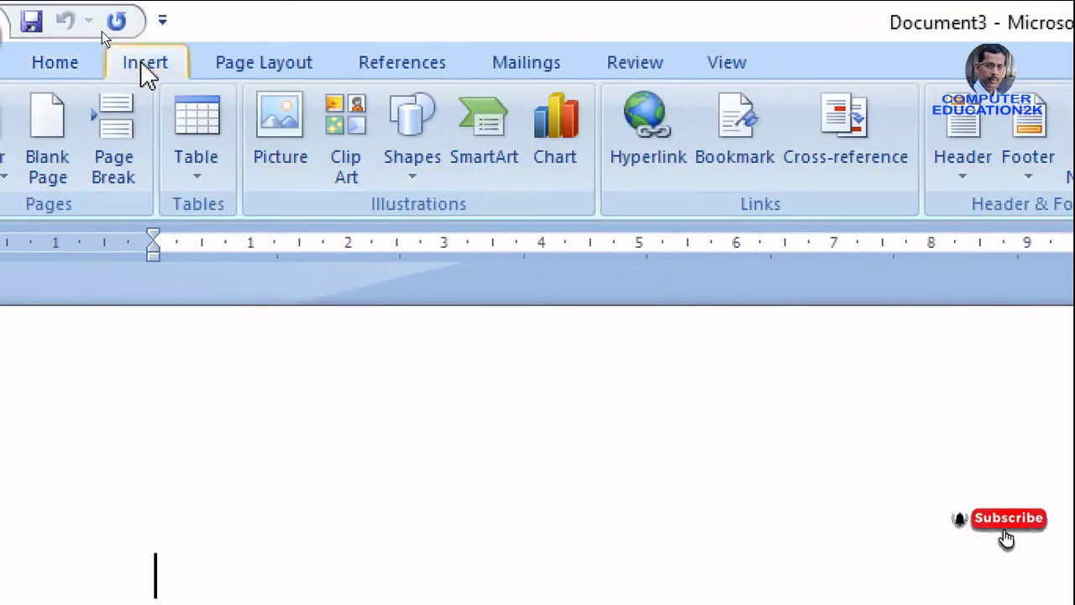
pyautogui.click(200, 179)
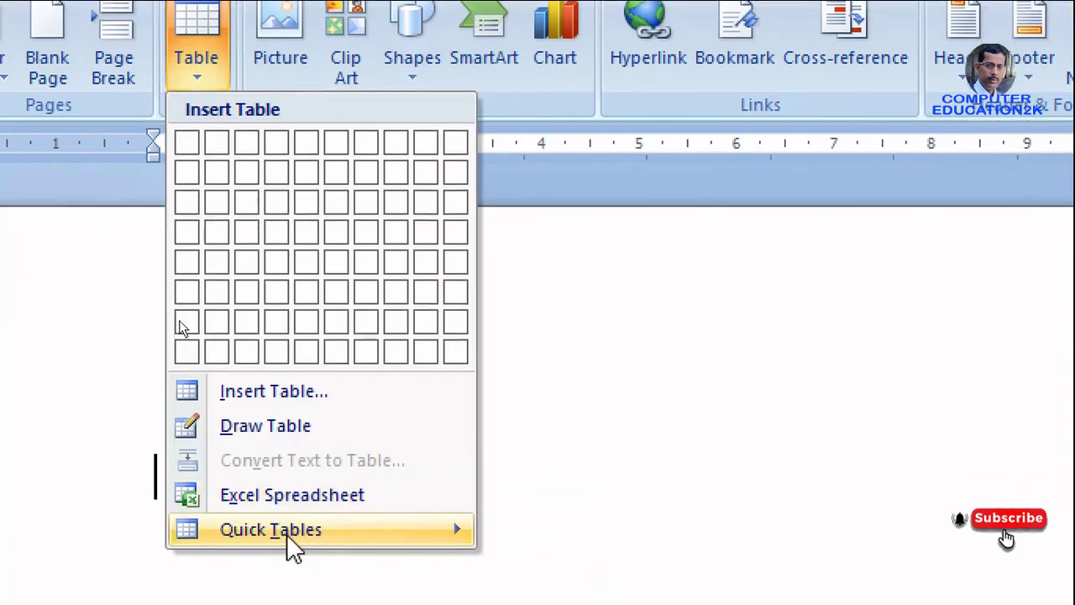
pyautogui.moveTo(327, 555)
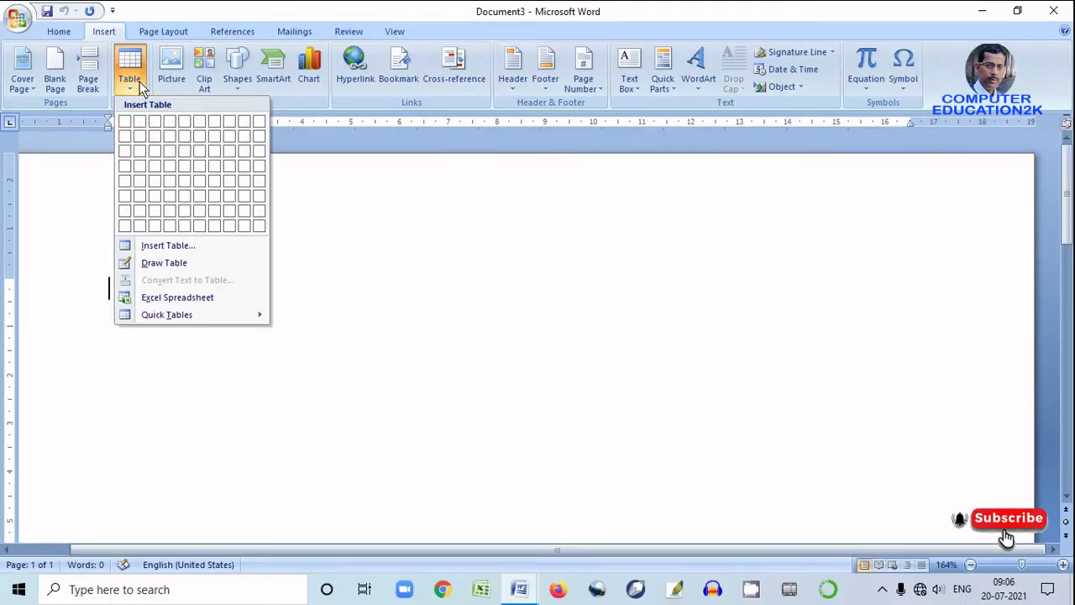
pyautogui.click(72, 33)
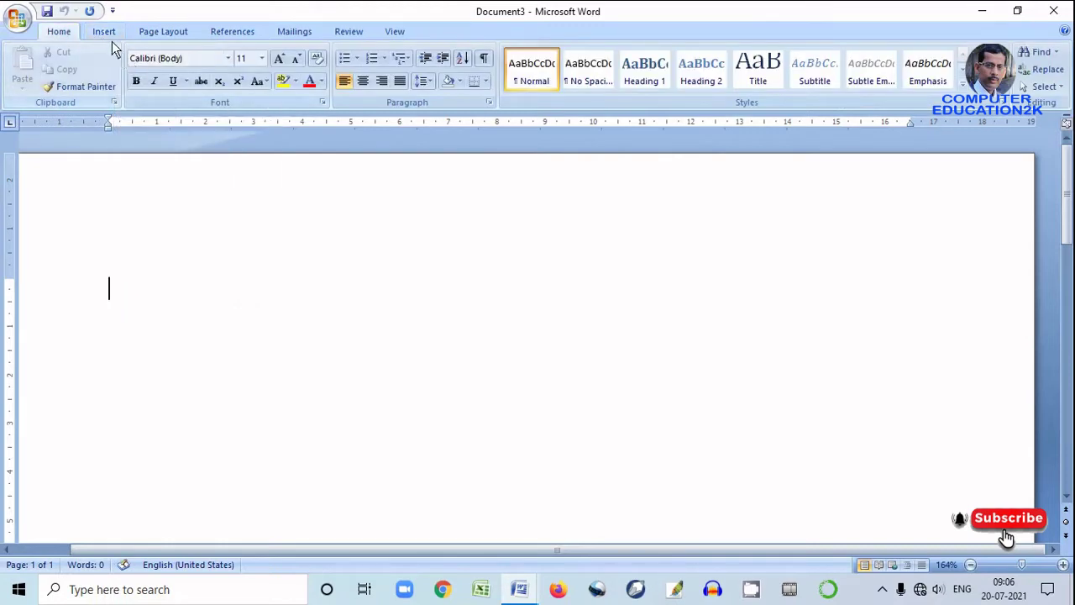
# Step: Insert an 8x8 table at the start of the blank document using the size grid
pyautogui.click(106, 33)
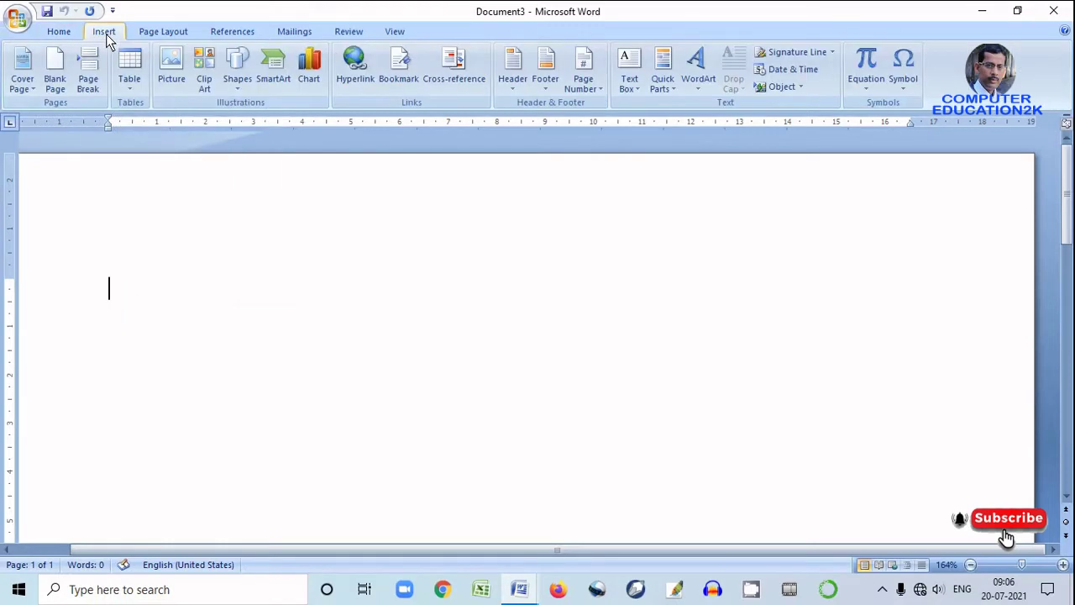
pyautogui.click(129, 84)
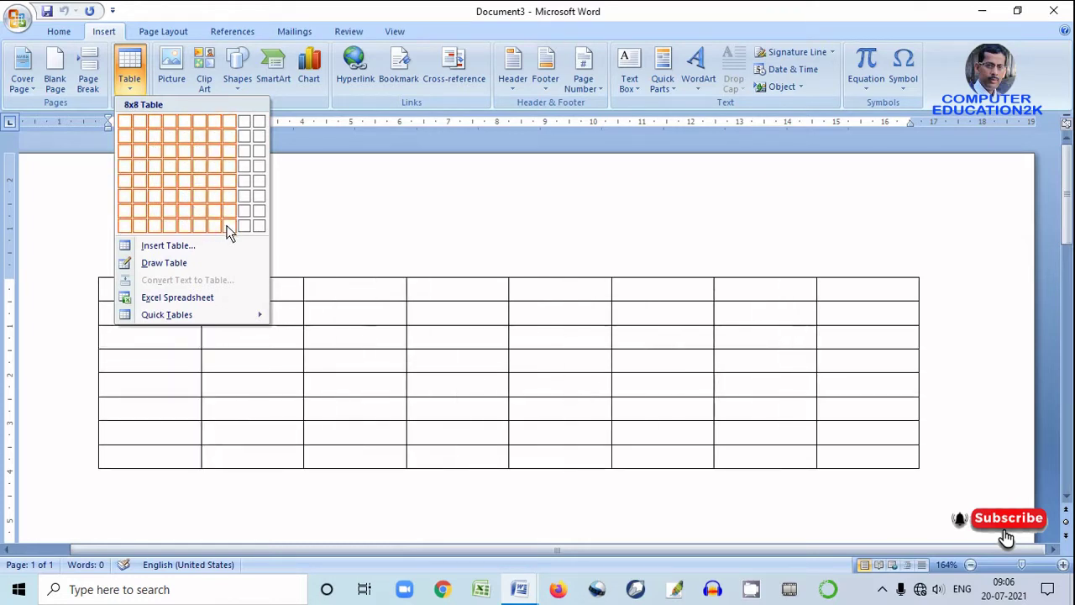
pyautogui.click(228, 226)
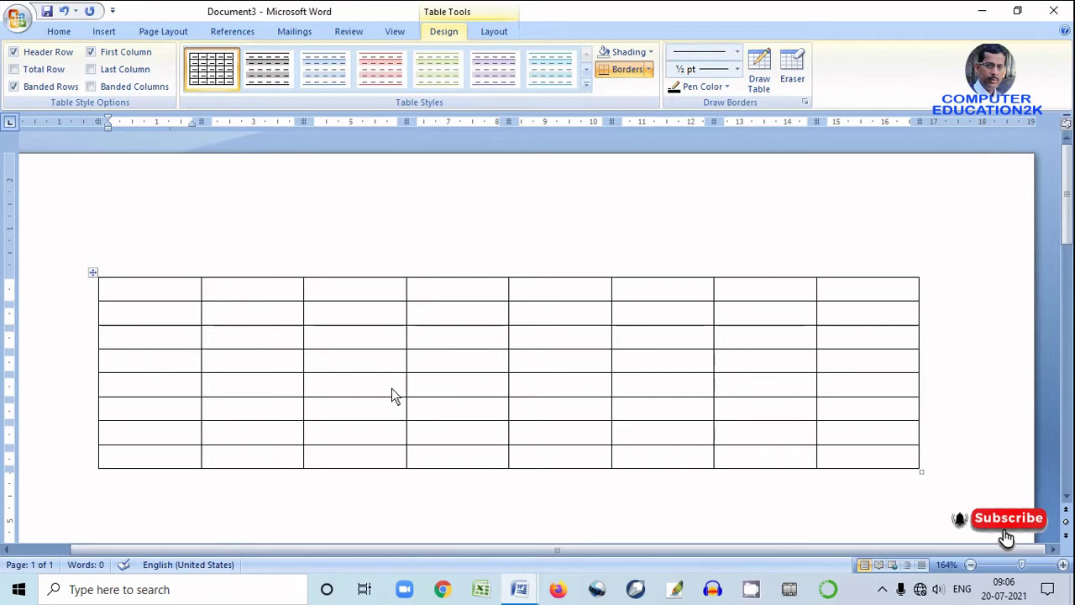
# Step: Undo the 8x8 table insertion and open the Insert Table dialog
pyautogui.hotkey('ctrl', 'z')
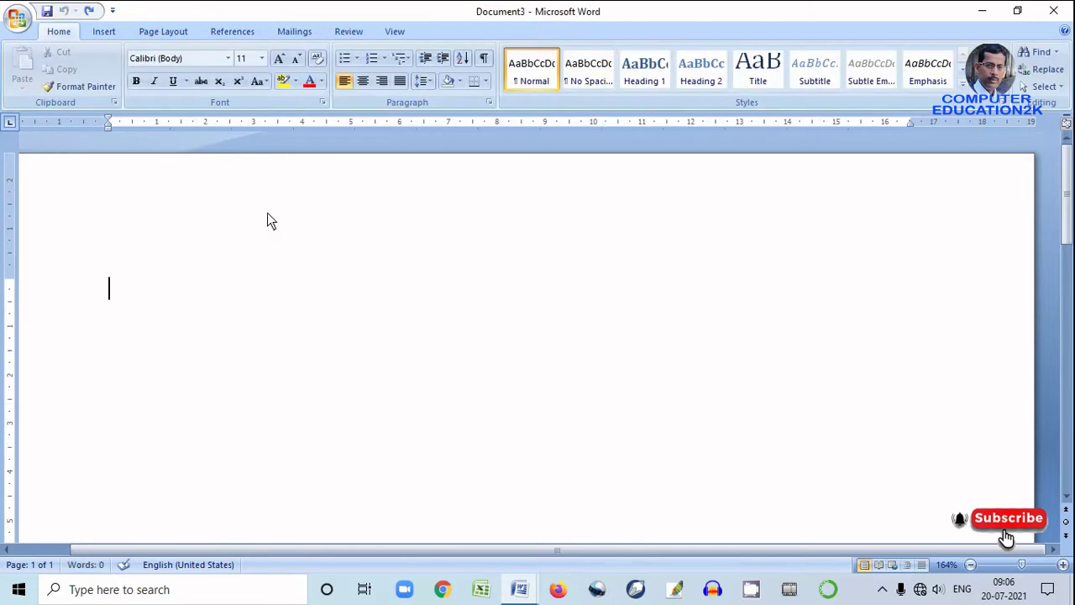
pyautogui.click(104, 32)
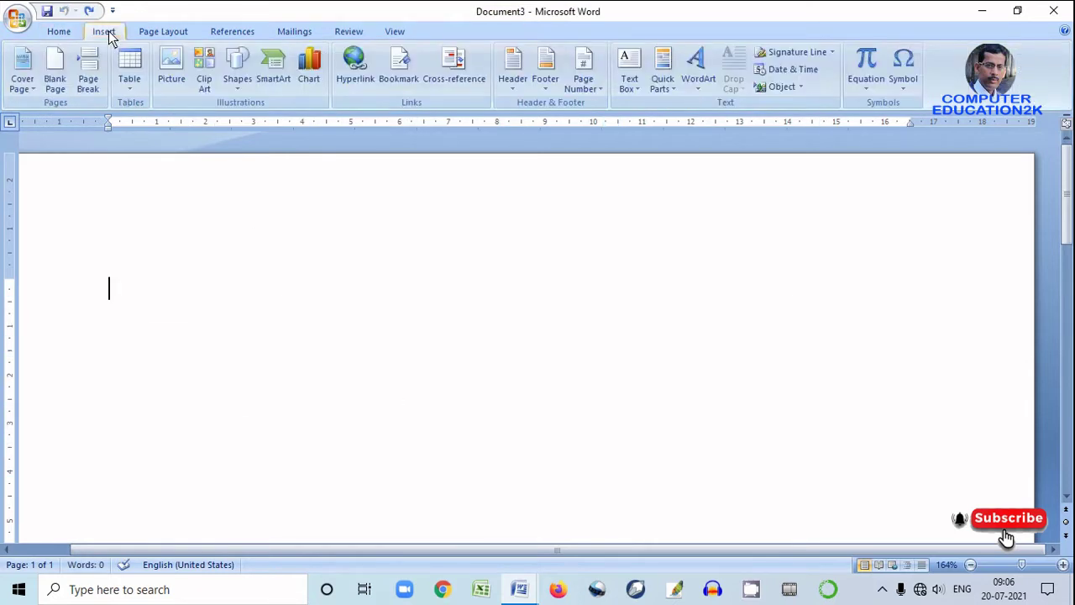
pyautogui.click(135, 83)
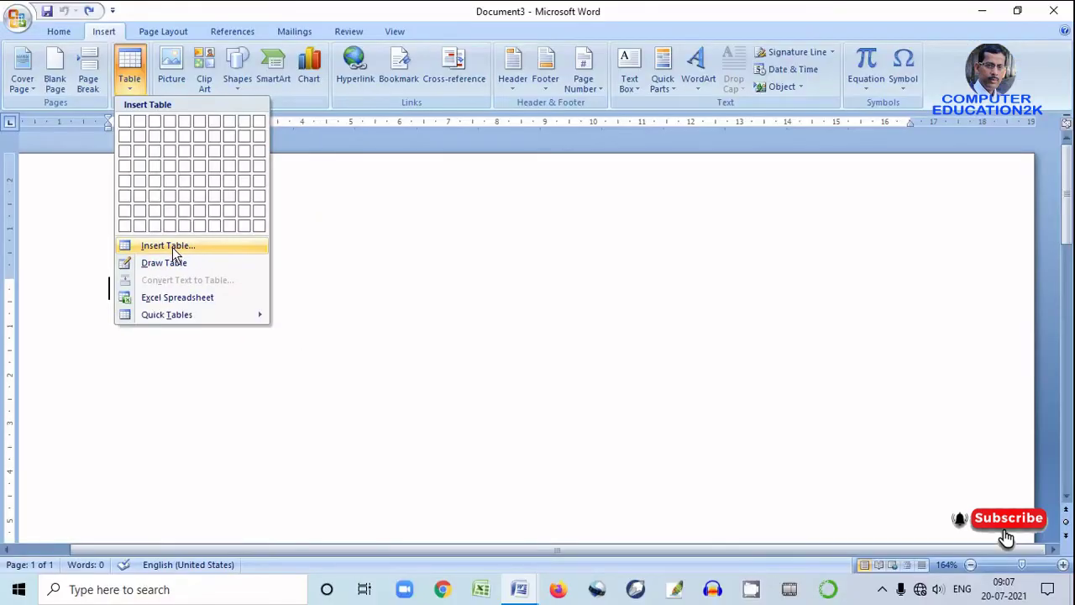
pyautogui.click(173, 246)
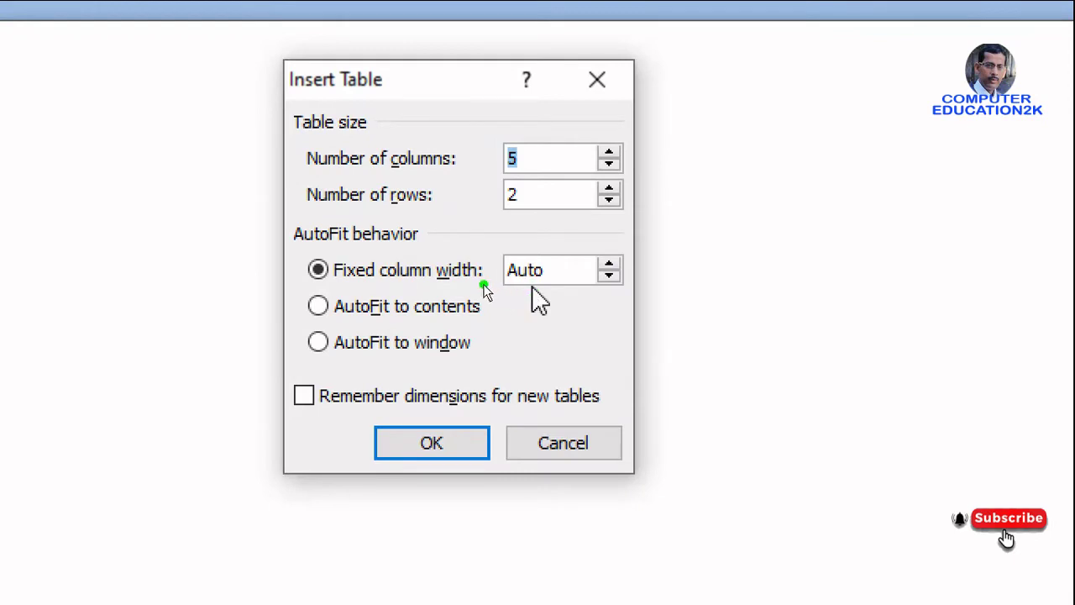
# Step: Tick off the options Fixed column width, AutoFit to contents and AutoFit to window with on-screen marks, and clear the marks
pyautogui.moveTo(477, 286); pyautogui.dragTo(509, 257)
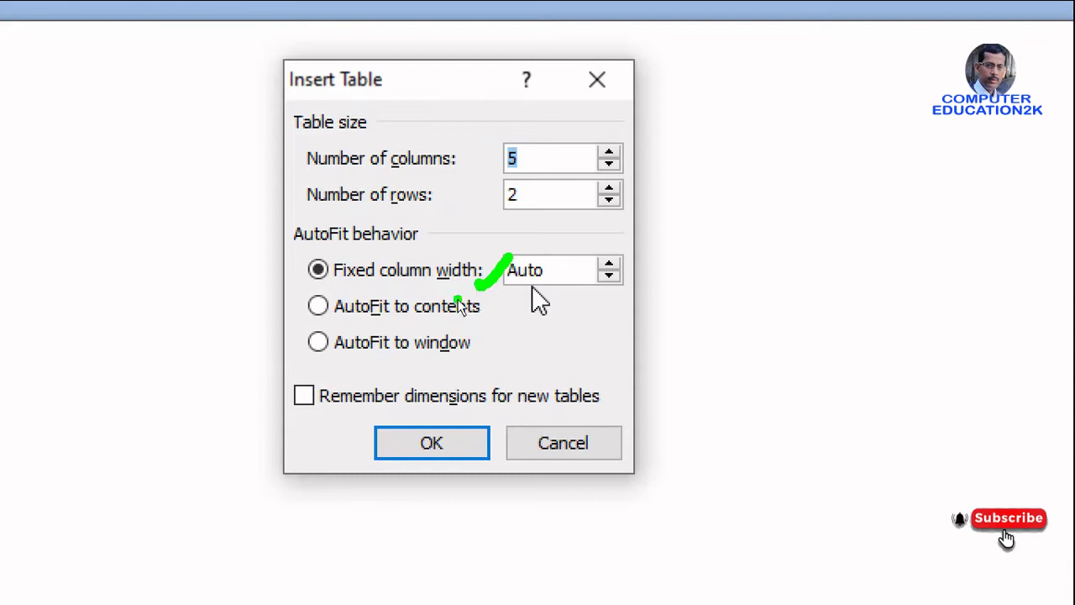
pyautogui.moveTo(461, 314)
pyautogui.mouseDown()
pyautogui.moveTo(475, 329)
pyautogui.moveTo(502, 309)
pyautogui.mouseUp()
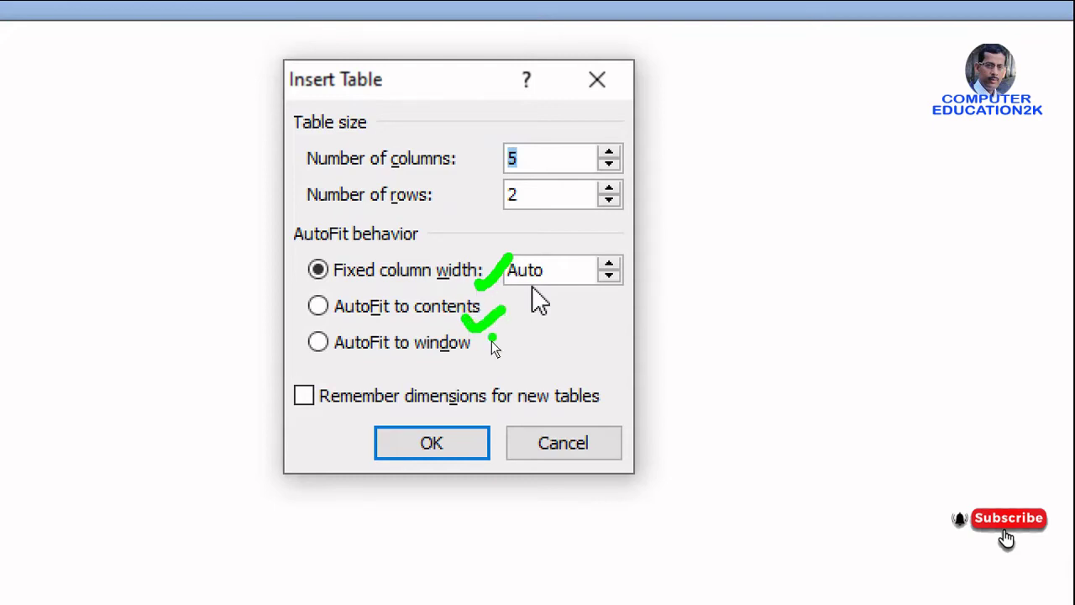
pyautogui.moveTo(468, 348); pyautogui.dragTo(514, 351)
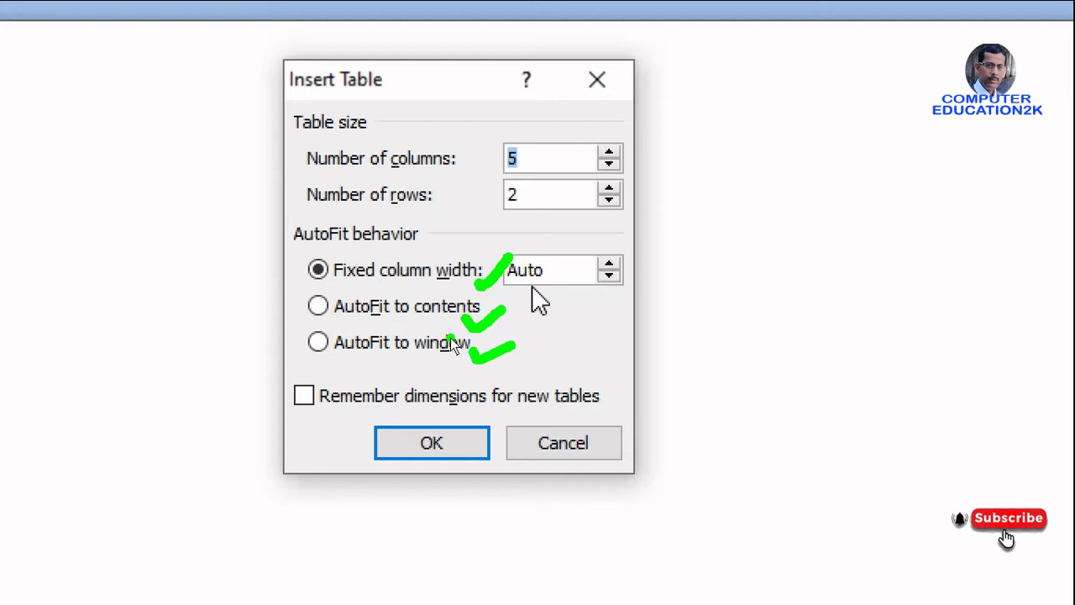
pyautogui.press('Escape')
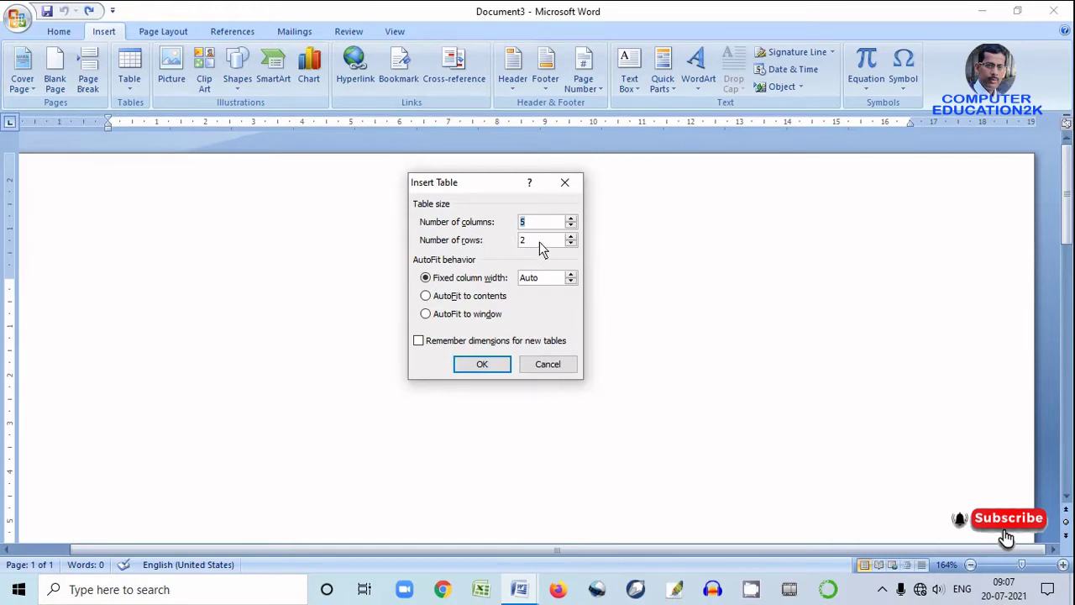
# Step: Insert a table with 5 columns and 5 rows at the Auto fixed column width, and undo the insertion
pyautogui.click(529, 240)
pyautogui.press('BackSpace')
pyautogui.write('5')
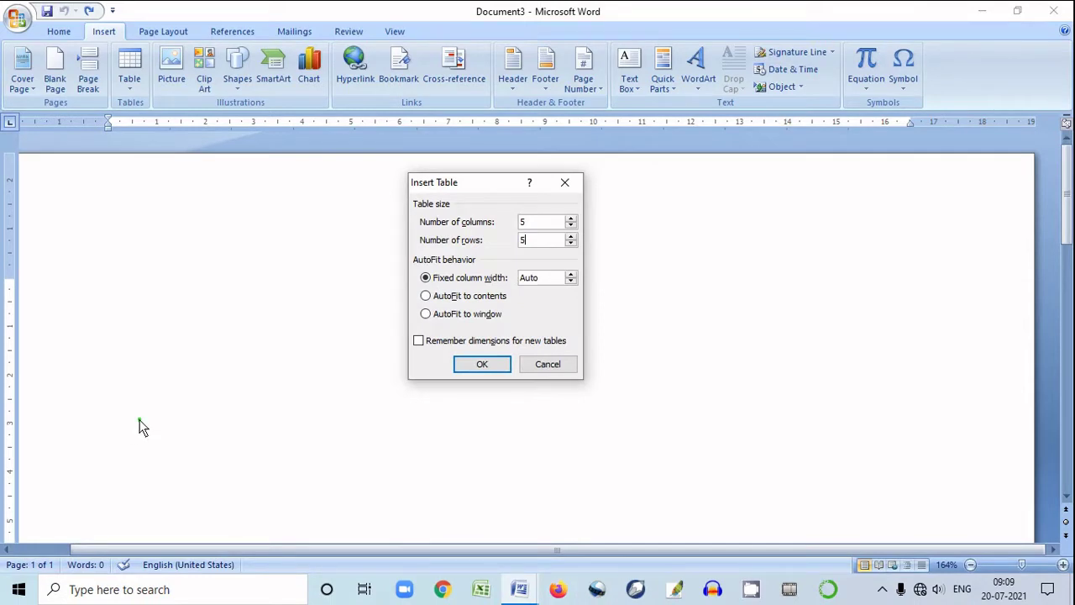
pyautogui.moveTo(139, 420)
pyautogui.mouseDown()
pyautogui.moveTo(368, 438)
pyautogui.moveTo(905, 441)
pyautogui.mouseUp()
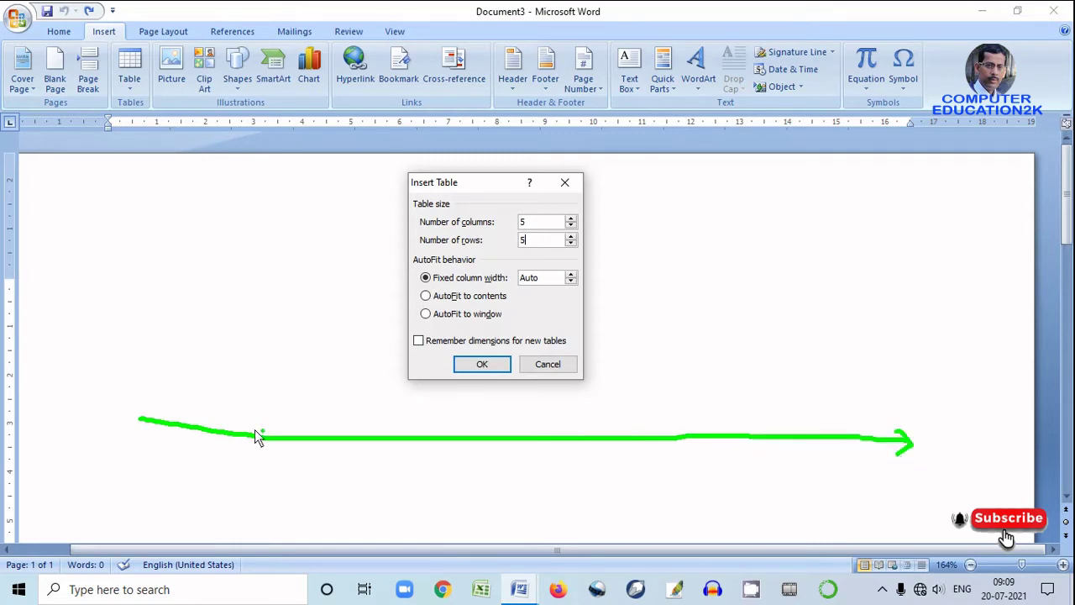
pyautogui.moveTo(164, 409); pyautogui.dragTo(140, 423)
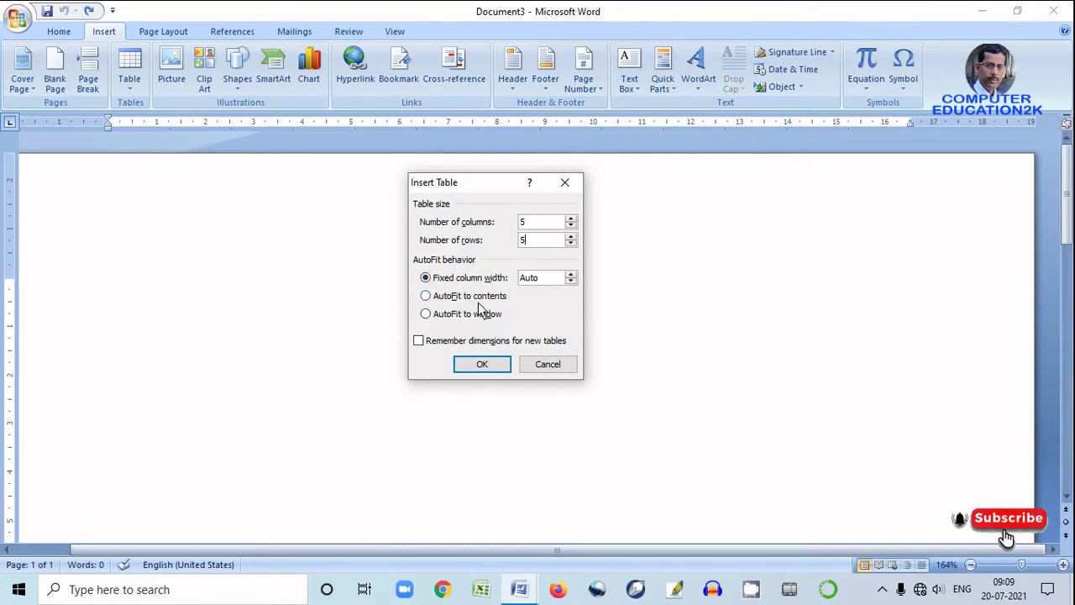
pyautogui.click(494, 371)
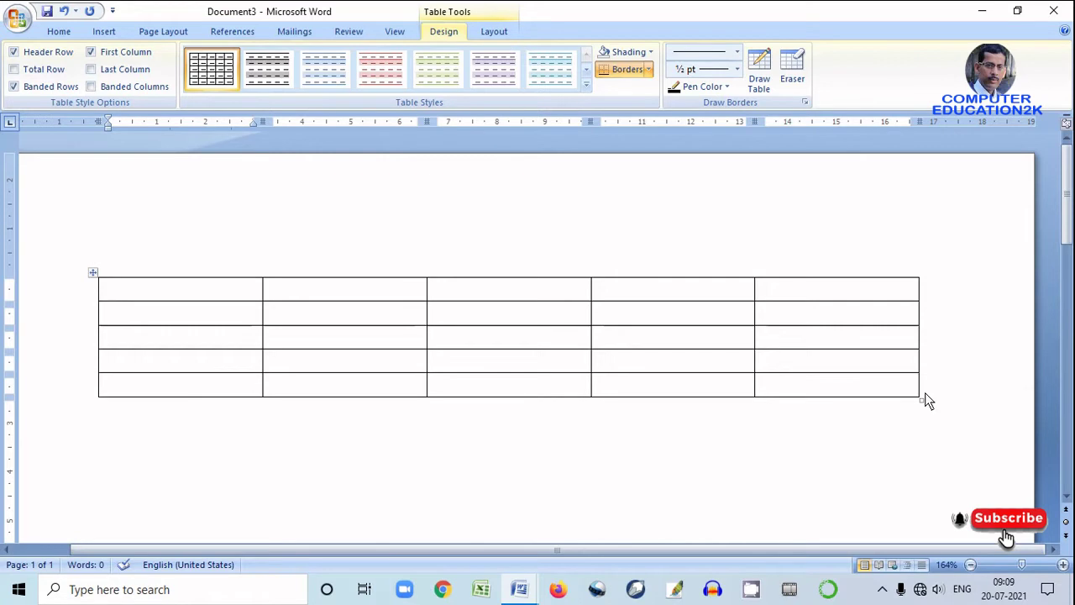
pyautogui.hotkey('ctrl', 'z')
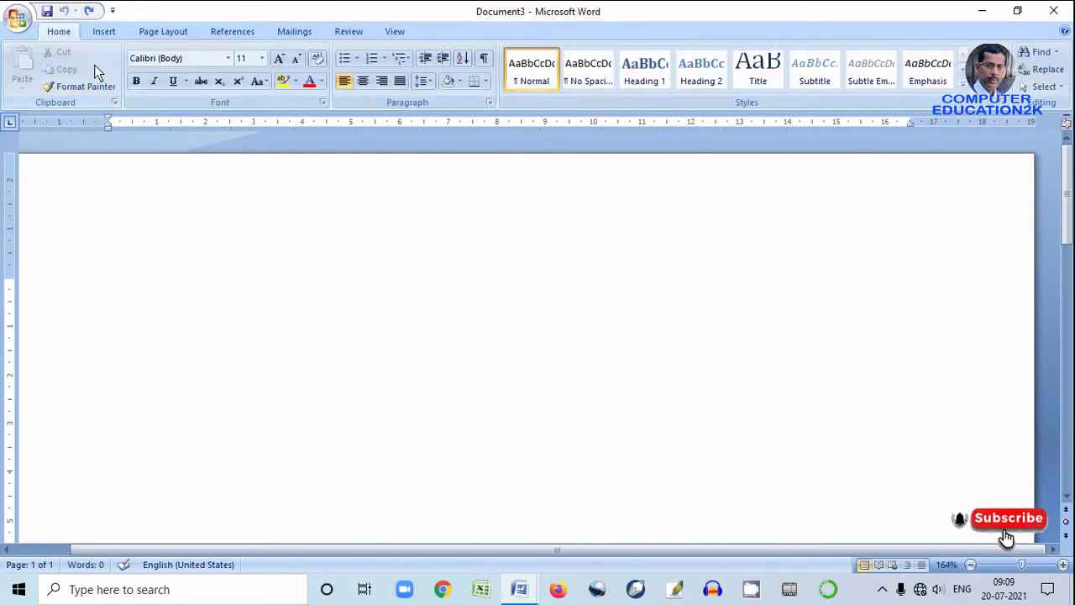
# Step: Insert a table with 5 columns and 2 rows using a fixed column width of 1 cm
pyautogui.click(108, 32)
pyautogui.click(131, 92)
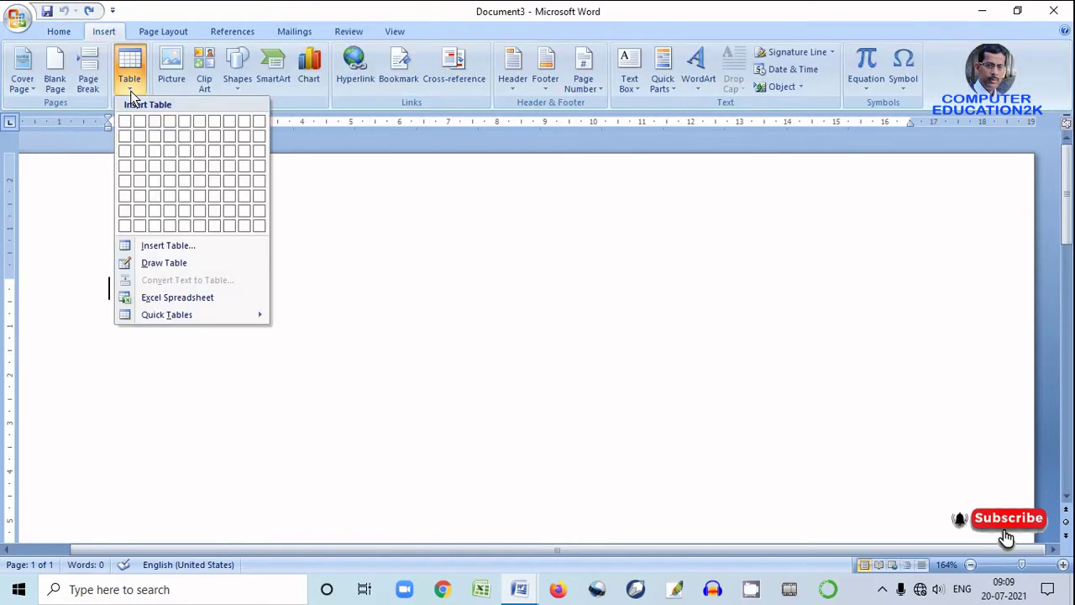
pyautogui.click(177, 244)
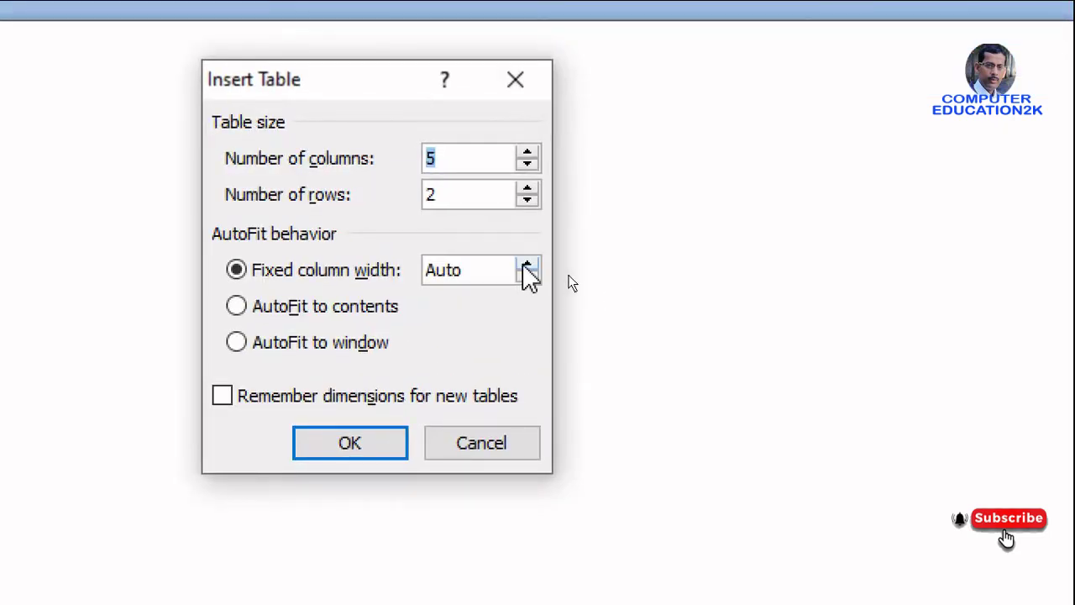
pyautogui.click(528, 266)
pyautogui.click(528, 265)
pyautogui.click(527, 266)
pyautogui.click(527, 265)
pyautogui.click(527, 265)
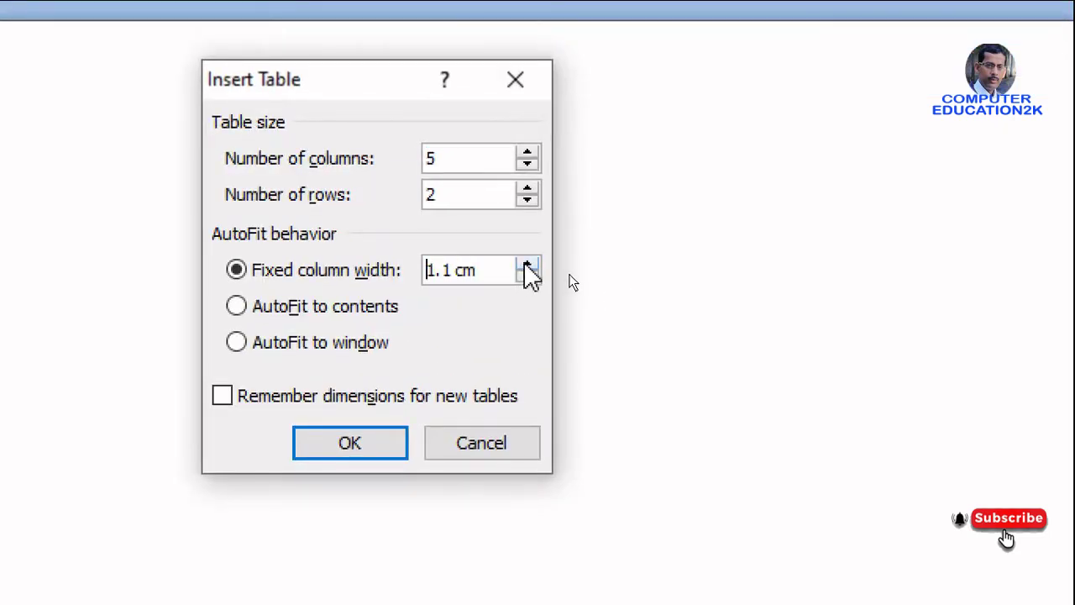
pyautogui.click(528, 277)
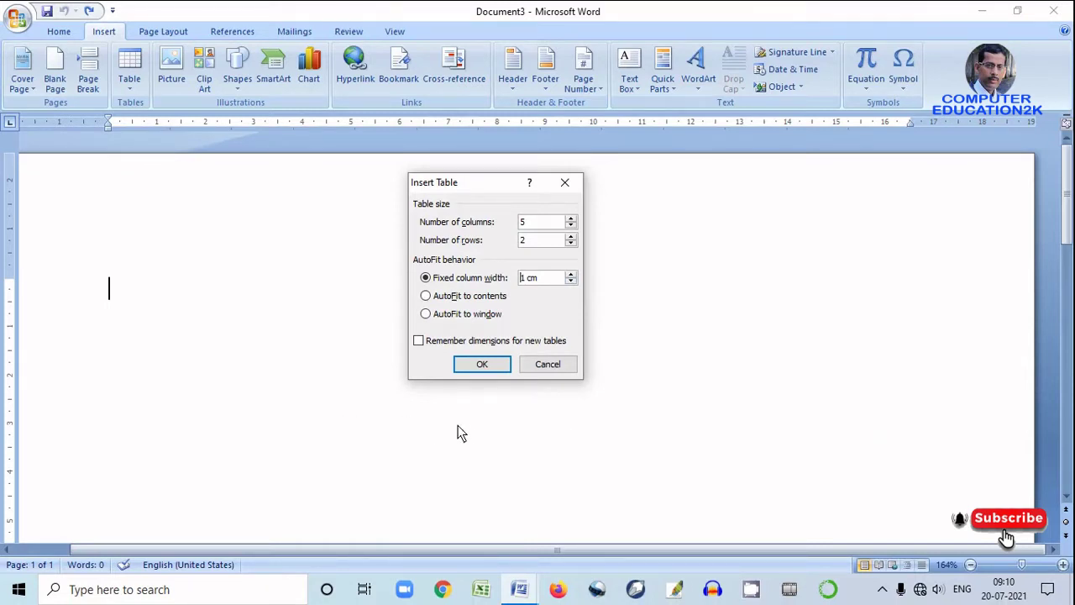
pyautogui.click(482, 368)
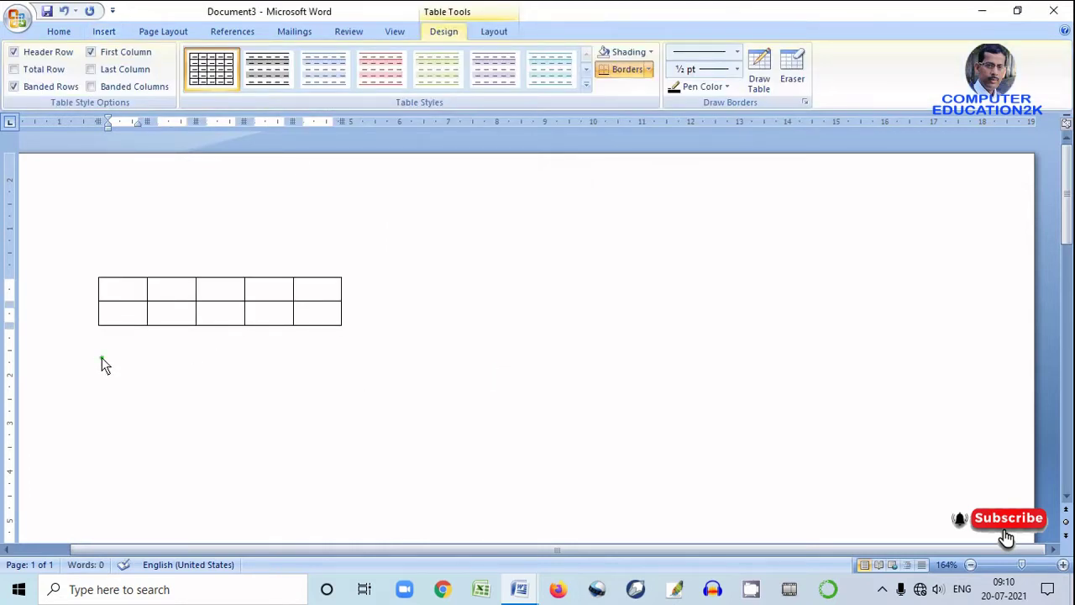
# Step: Mark the width of the 1 cm column table with an arrow below it, clear the mark and undo the table
pyautogui.moveTo(96, 353)
pyautogui.mouseDown()
pyautogui.moveTo(353, 362)
pyautogui.moveTo(341, 371)
pyautogui.mouseUp()
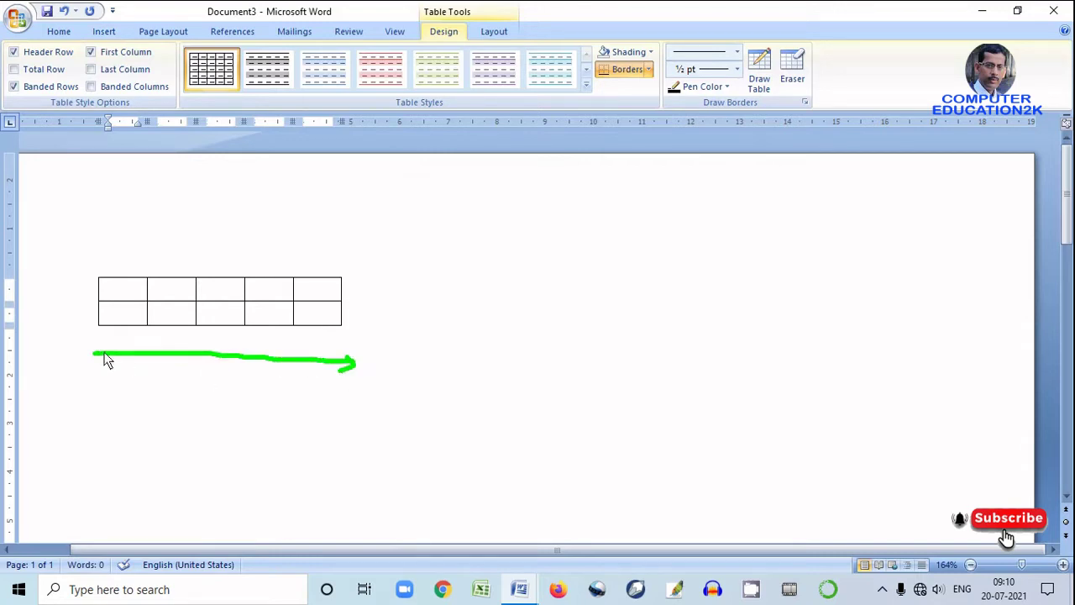
pyautogui.moveTo(102, 346); pyautogui.dragTo(105, 371)
pyautogui.press('Escape')
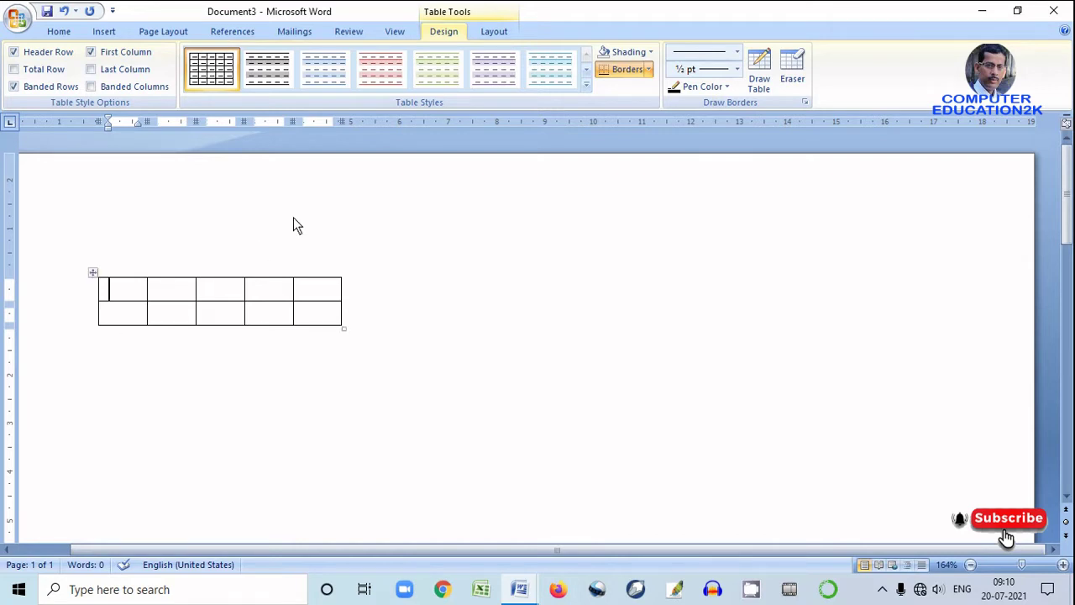
pyautogui.hotkey('ctrl', 'z')
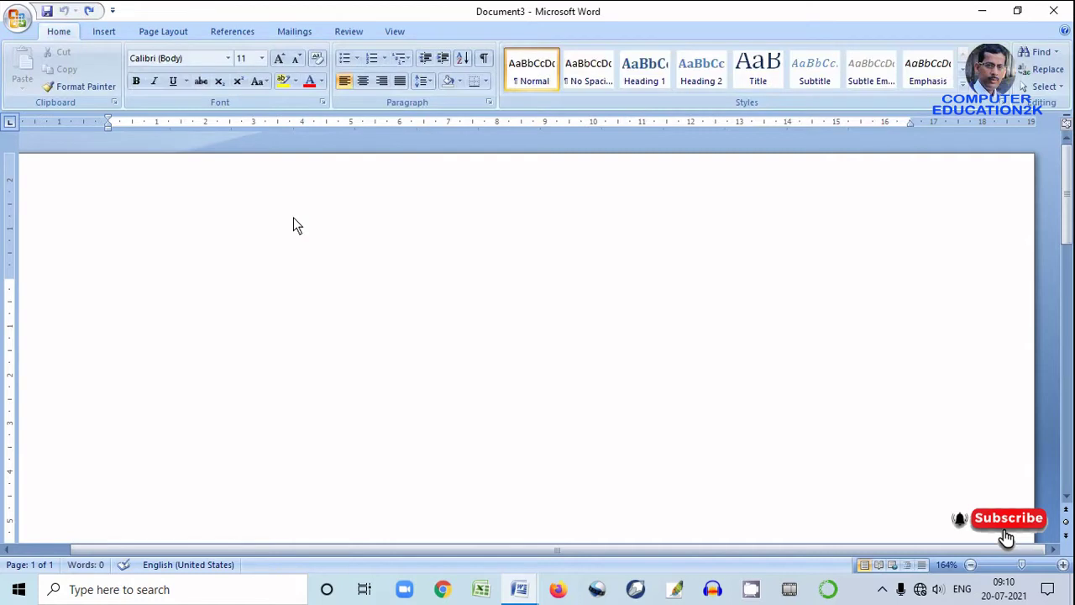
# Step: Insert a table with 5 columns and 2 rows using the AutoFit to contents behavior
pyautogui.click(109, 32)
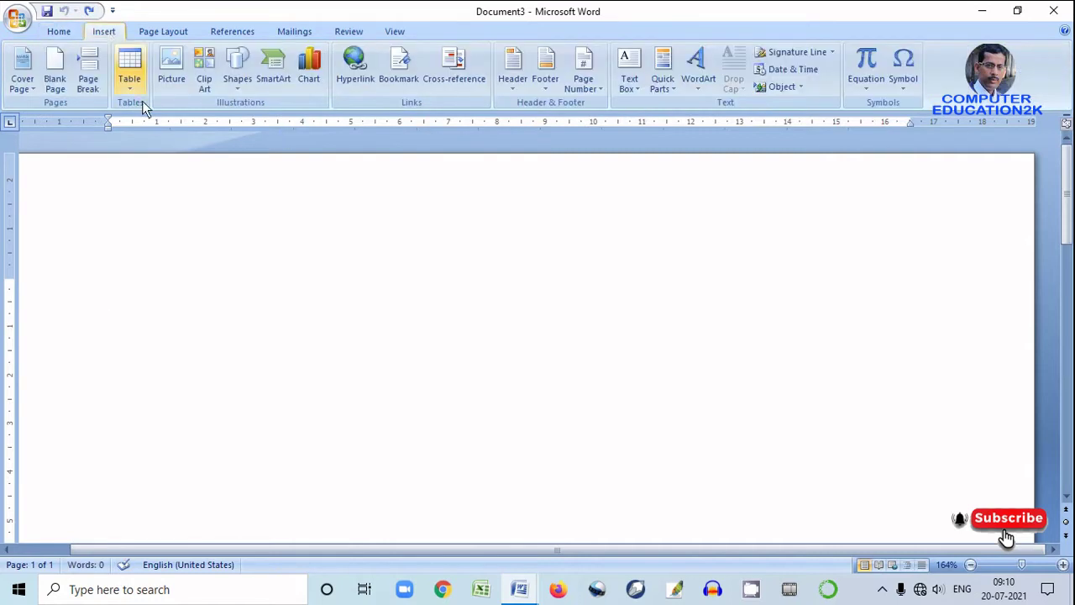
pyautogui.click(133, 88)
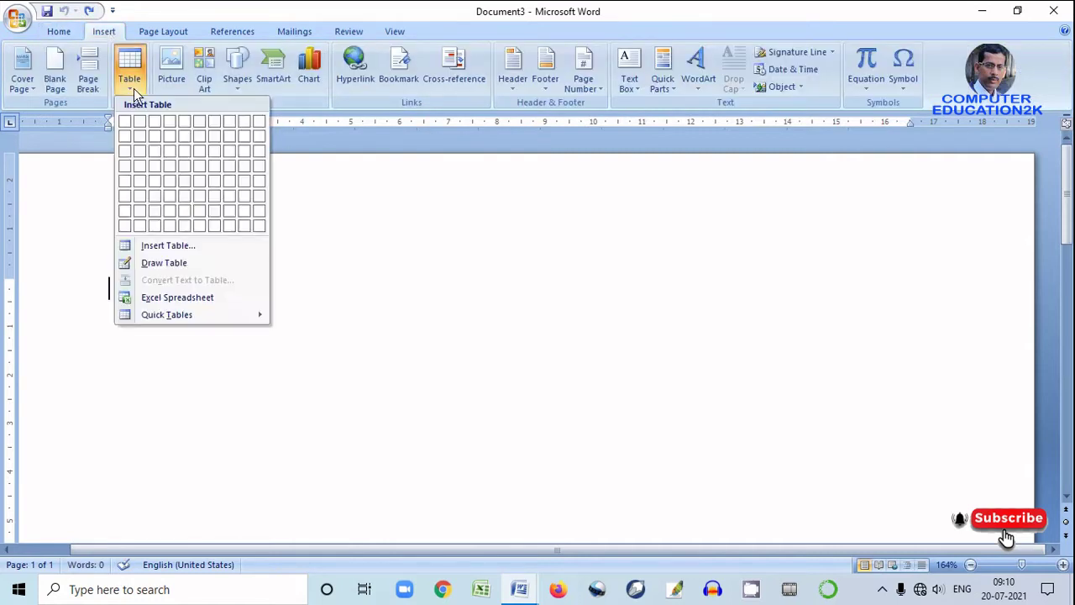
pyautogui.click(183, 244)
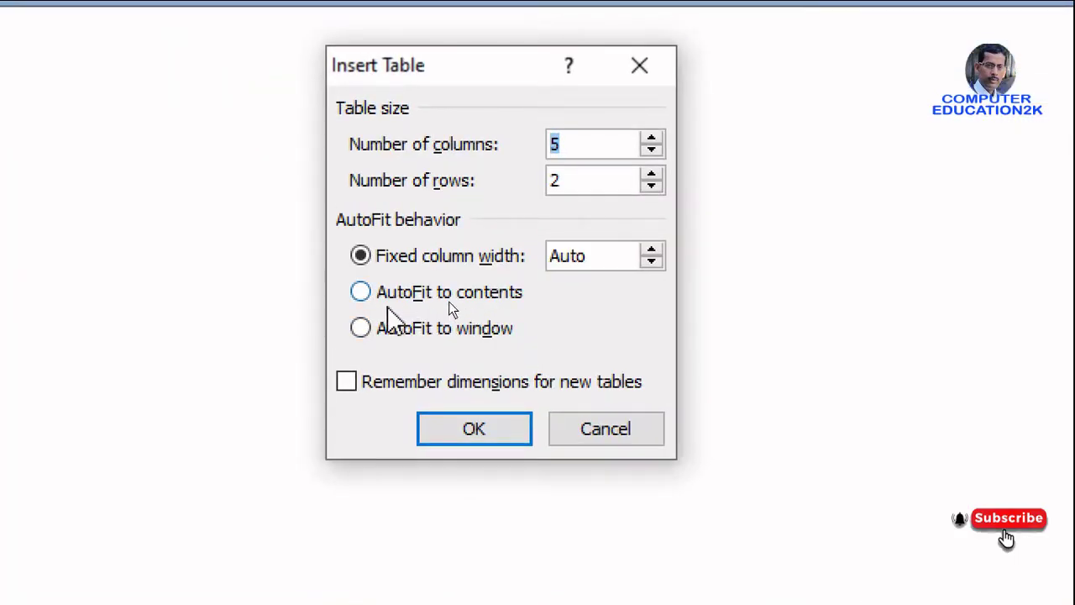
pyautogui.click(366, 294)
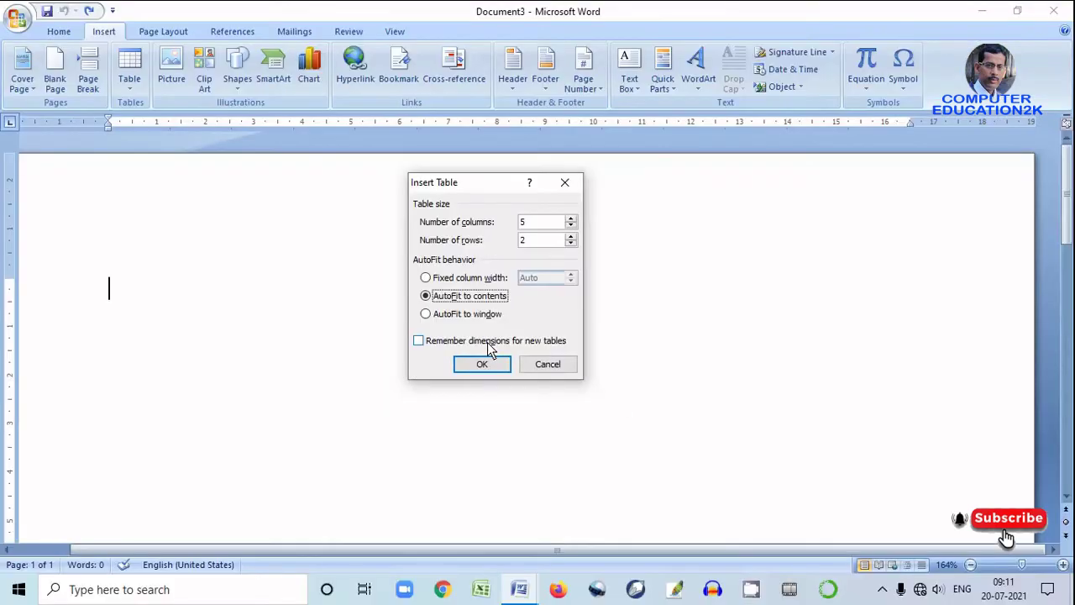
pyautogui.click(492, 366)
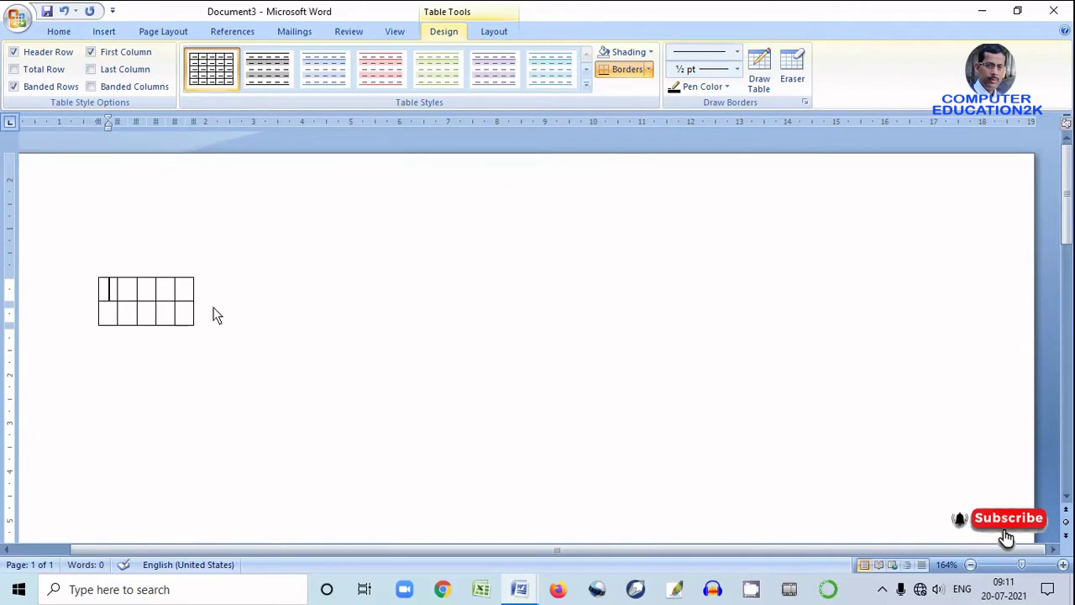
# Step: Enter the sample text "KJHJ KJHJK KJH KJHJKH JHJKH JKHJK KJHKJH" in the table's first cell
pyautogui.write('KJH')
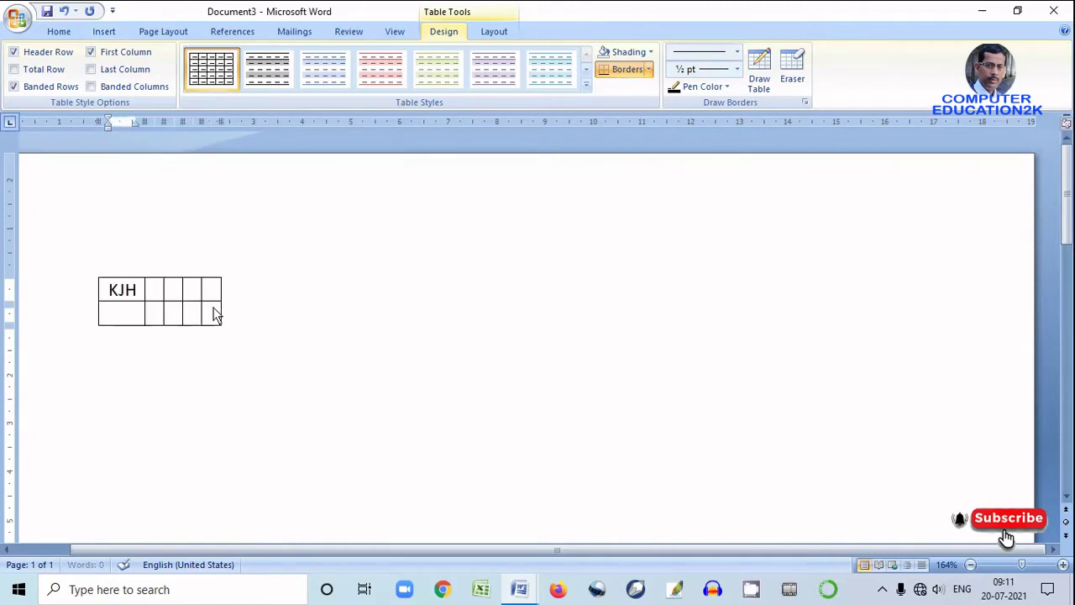
pyautogui.write('J KJHJK KJH')
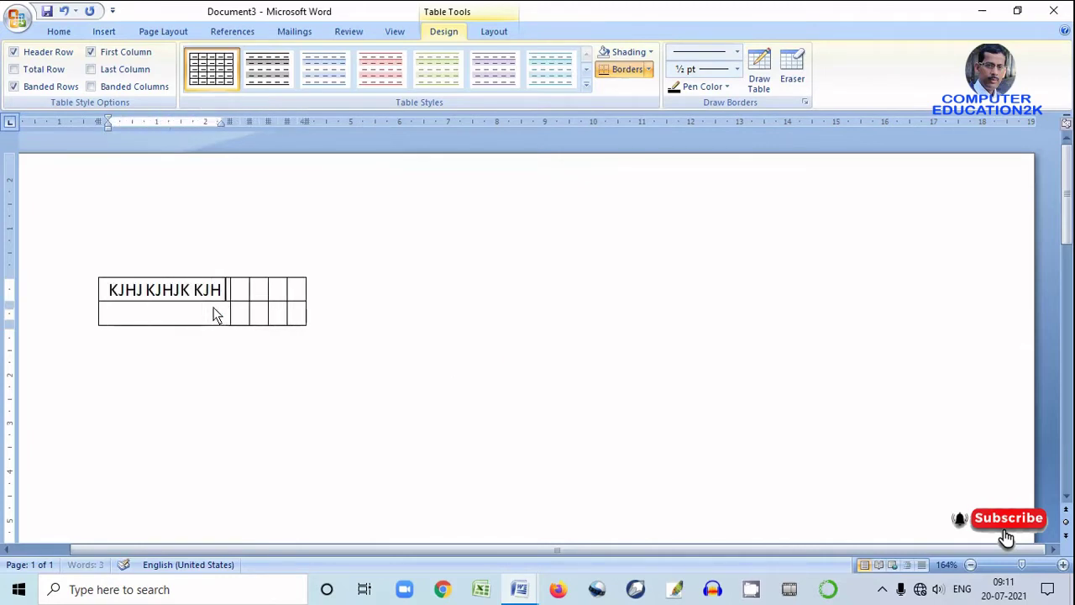
pyautogui.write(' KJHJKH JHJKH JKHJK KJHKJH')
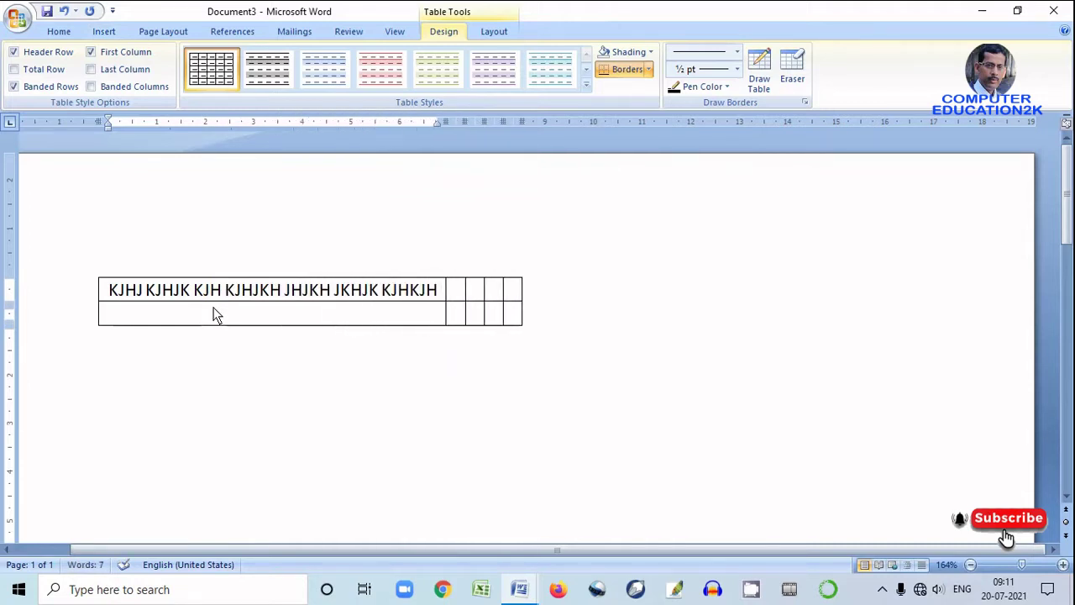
# Step: Delete the sample text in the first cell from its end, leaving only "KJH"
pyautogui.press('BackSpace')
pyautogui.press('BackSpace')
pyautogui.press('BackSpace')
pyautogui.press('BackSpace')
pyautogui.press('BackSpace')
pyautogui.press('BackSpace')
pyautogui.press('BackSpace')
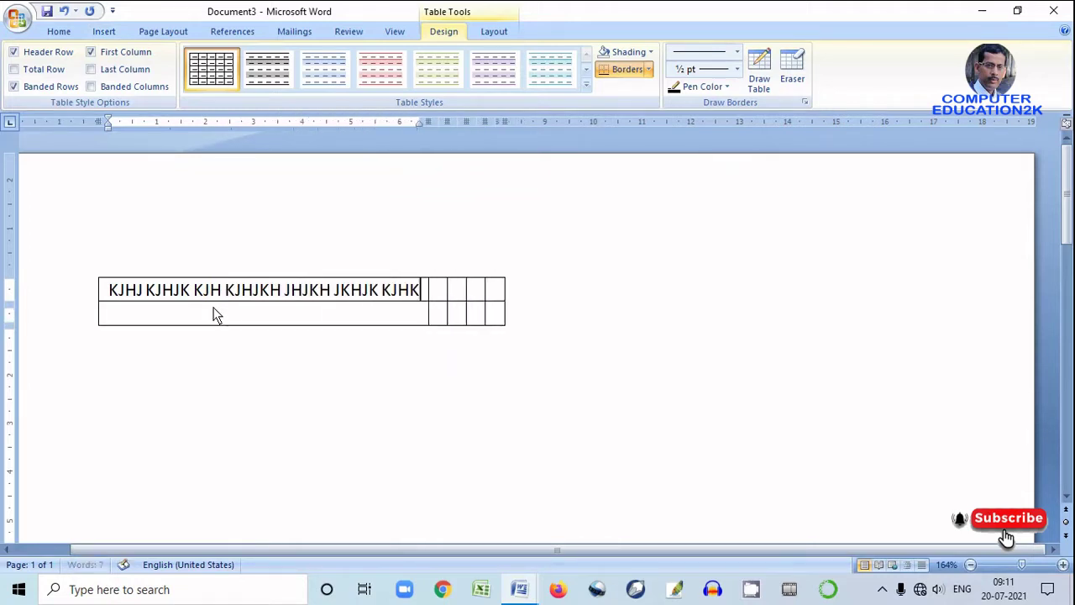
pyautogui.press('BackSpace')
pyautogui.press('BackSpace')
pyautogui.press('BackSpace')
pyautogui.press('BackSpace')
pyautogui.press('BackSpace')
pyautogui.press('BackSpace')
pyautogui.press('BackSpace')
pyautogui.press('BackSpace')
pyautogui.press('BackSpace')
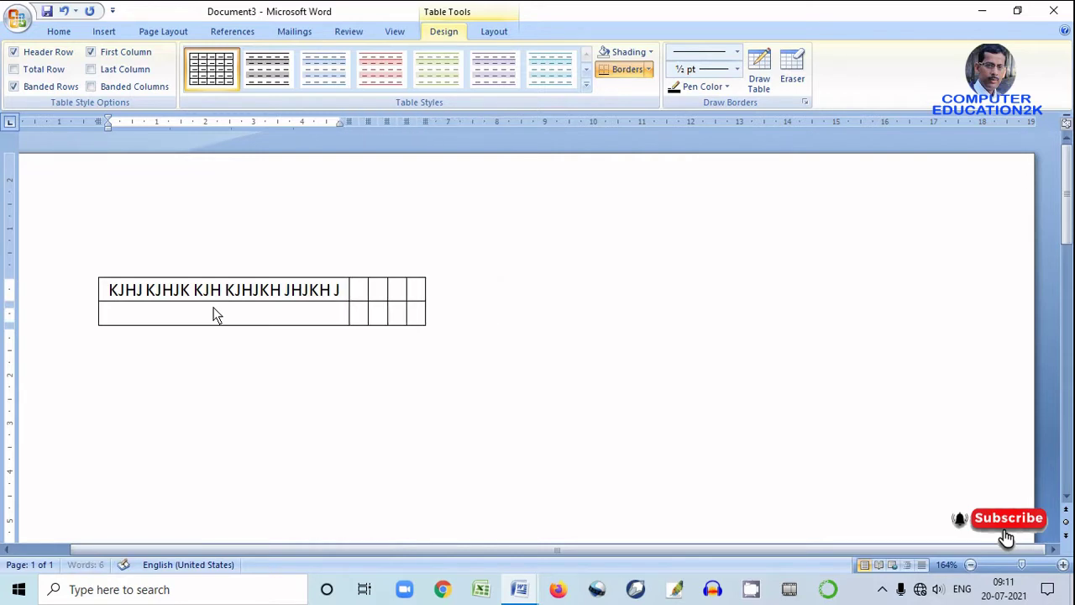
pyautogui.press('BackSpace')
pyautogui.press('BackSpace')
pyautogui.press('BackSpace')
pyautogui.press('BackSpace')
pyautogui.press('BackSpace')
pyautogui.press('BackSpace')
pyautogui.press('BackSpace')
pyautogui.press('BackSpace')
pyautogui.press('BackSpace')
pyautogui.press('BackSpace')
pyautogui.press('BackSpace')
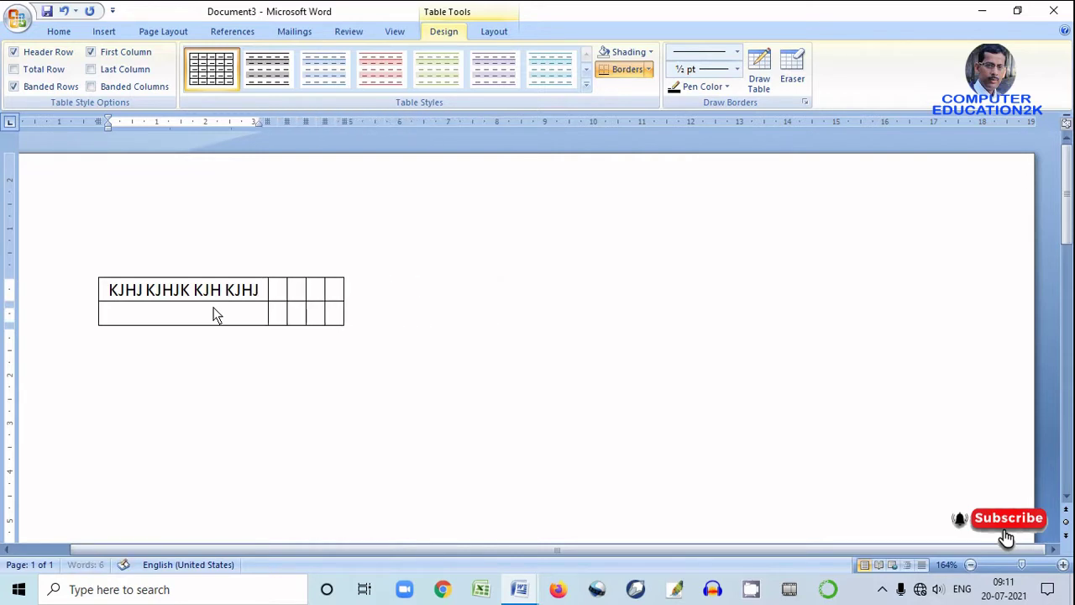
pyautogui.press('BackSpace')
pyautogui.press('BackSpace')
pyautogui.press('BackSpace')
pyautogui.press('BackSpace')
pyautogui.press('BackSpace')
pyautogui.press('BackSpace')
pyautogui.press('BackSpace')
pyautogui.press('BackSpace')
pyautogui.press('BackSpace')
pyautogui.press('BackSpace')
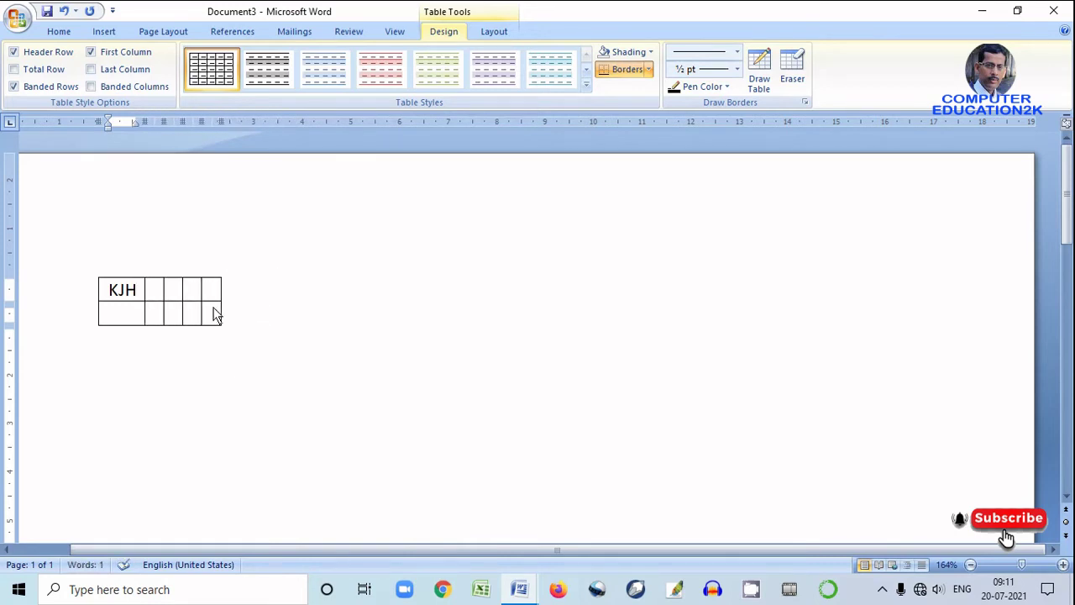
# Step: Undo the text edits and the AutoFit to contents table, back to the blank document
pyautogui.hotkey('ctrl', 'z')
pyautogui.hotkey('ctrl', 'z')
pyautogui.hotkey('ctrl', 'z')
pyautogui.hotkey('ctrl', 'z')
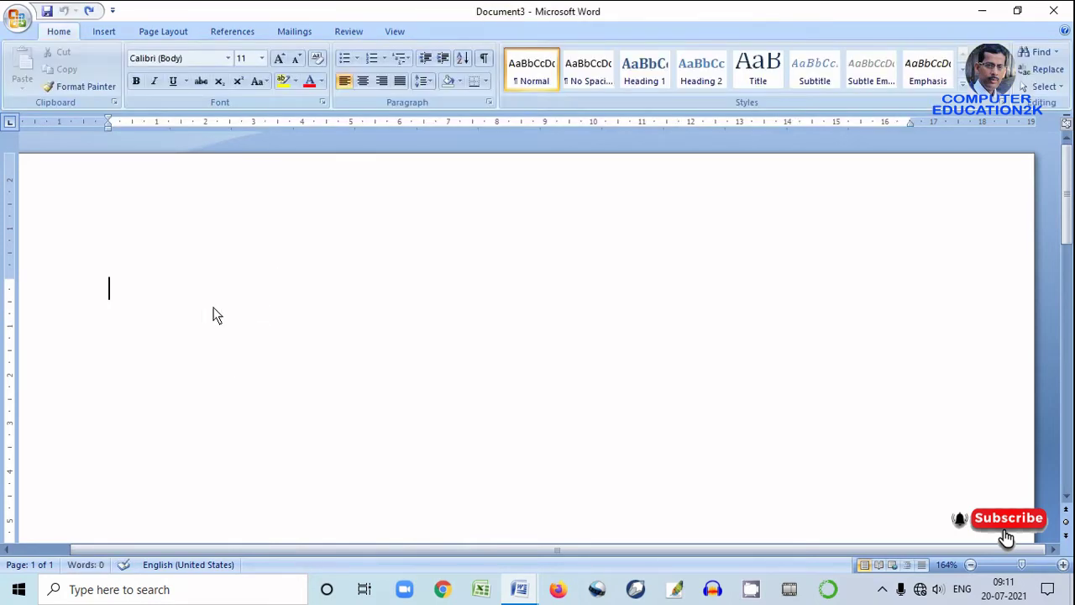
# Step: Insert a table with 5 columns and 2 rows using the AutoFit to window behavior
pyautogui.click(104, 32)
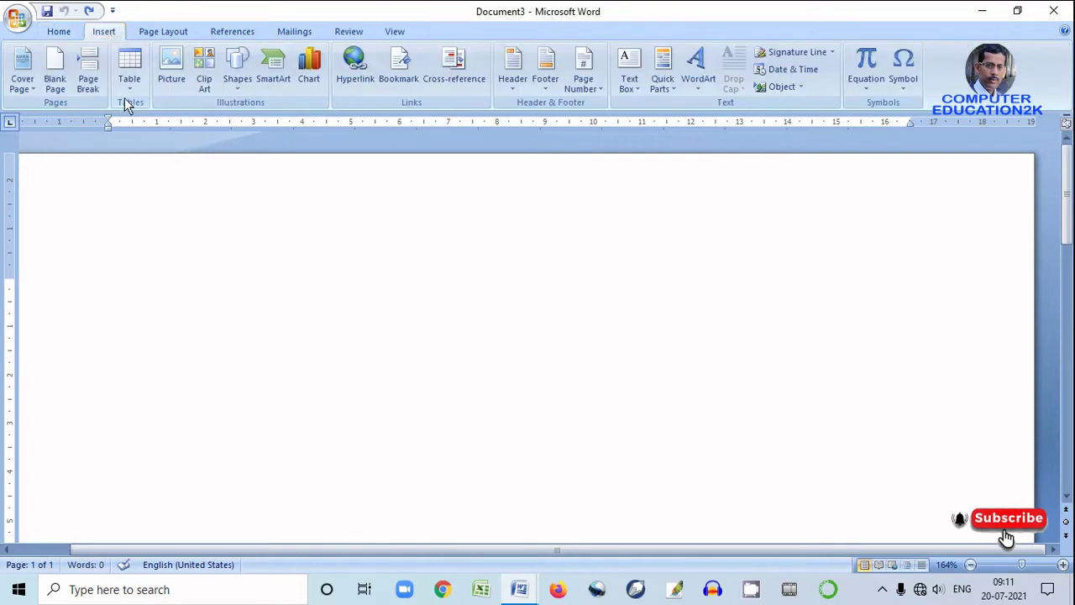
pyautogui.click(129, 75)
pyautogui.click(179, 245)
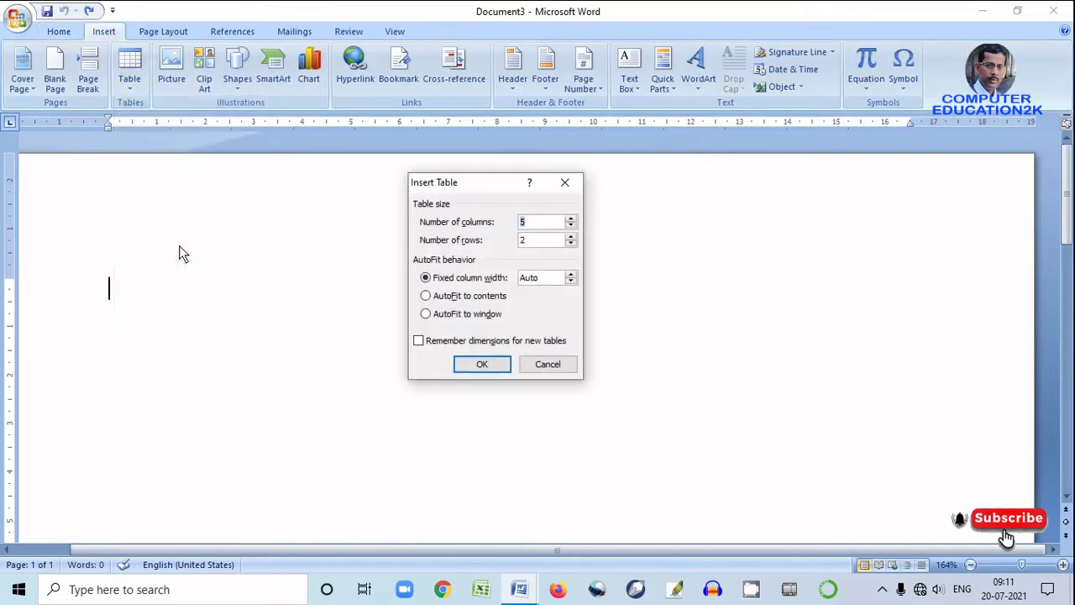
pyautogui.click(466, 316)
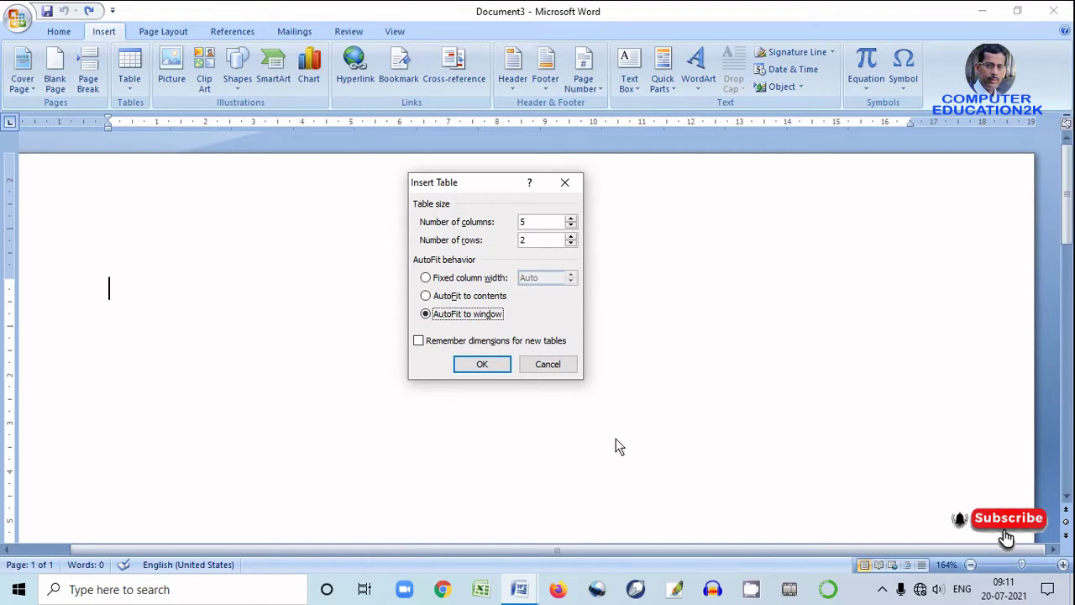
pyautogui.click(483, 366)
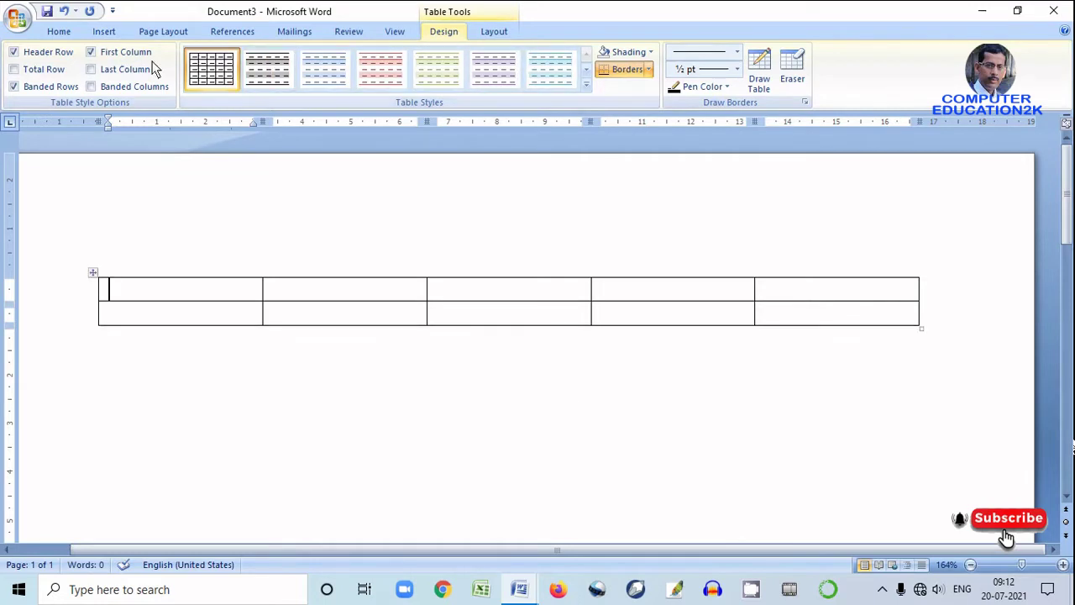
# Step: Try 5 rows, AutoFit to contents and remembered dimensions in the Insert Table settings, cancel them, and undo the AutoFit to window table
pyautogui.click(104, 33)
pyautogui.click(132, 88)
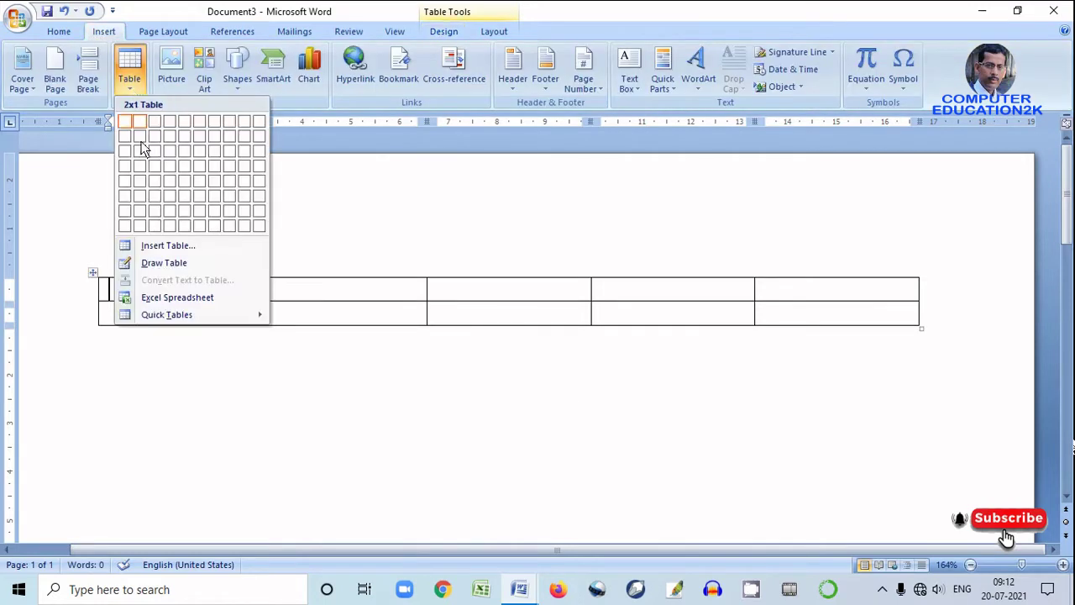
pyautogui.click(183, 247)
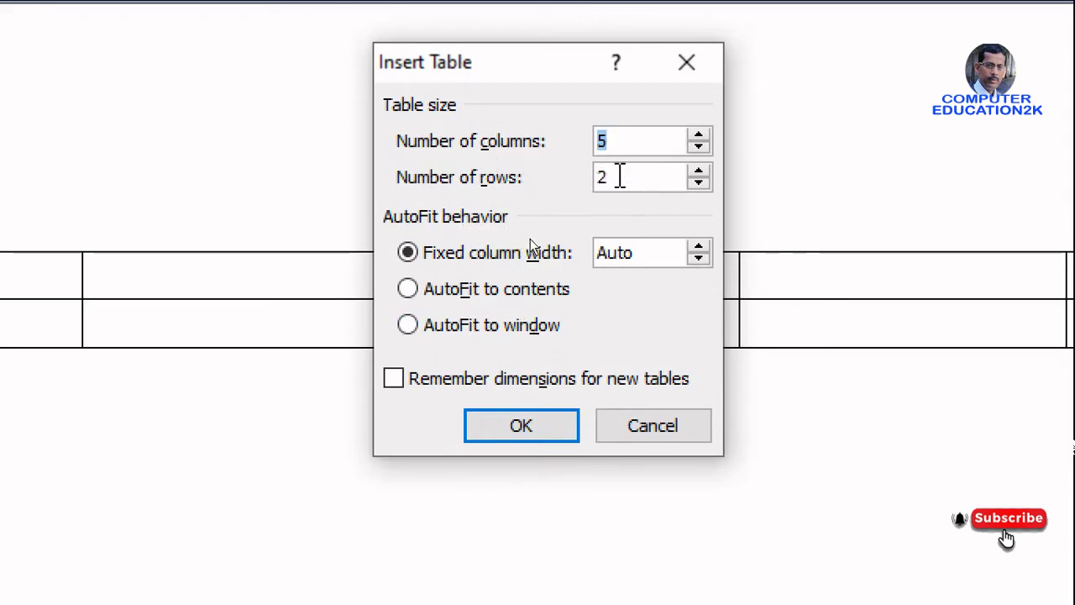
pyautogui.click(620, 176)
pyautogui.press('BackSpace')
pyautogui.write('5')
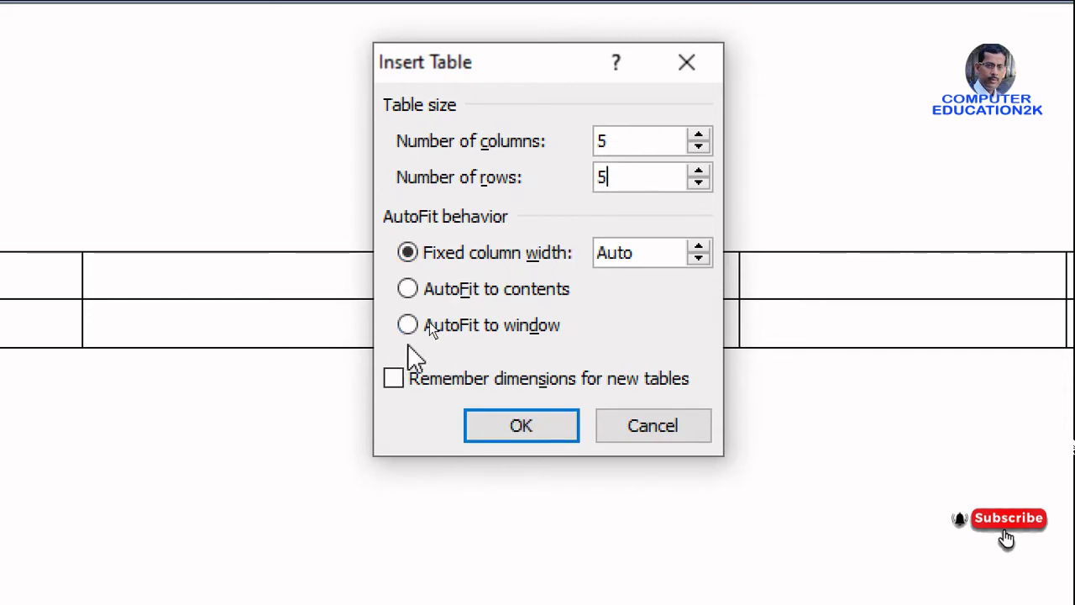
pyautogui.click(450, 292)
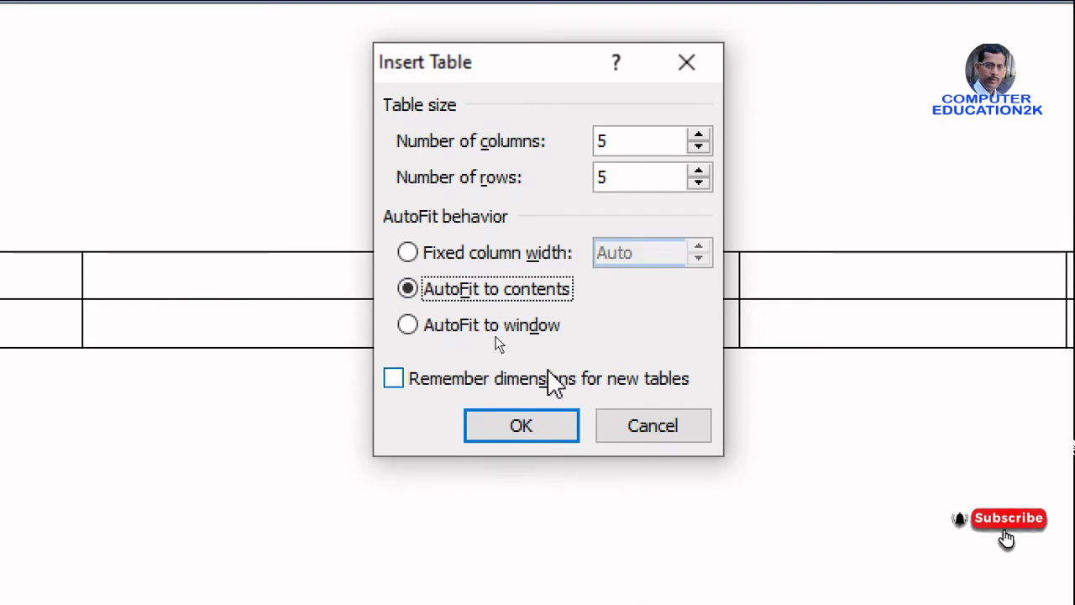
pyautogui.click(394, 380)
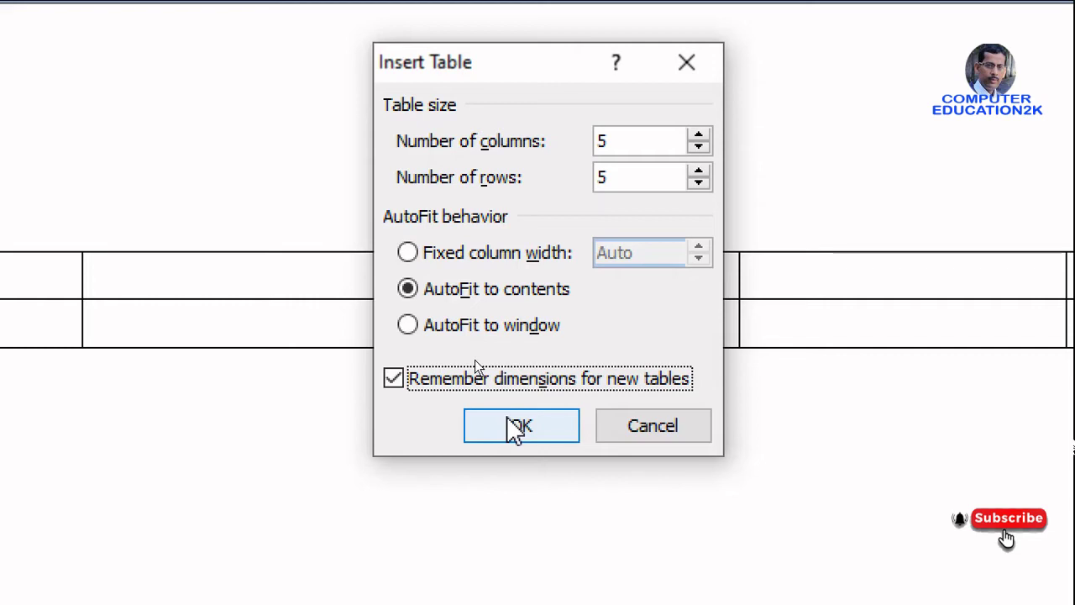
pyautogui.click(389, 375)
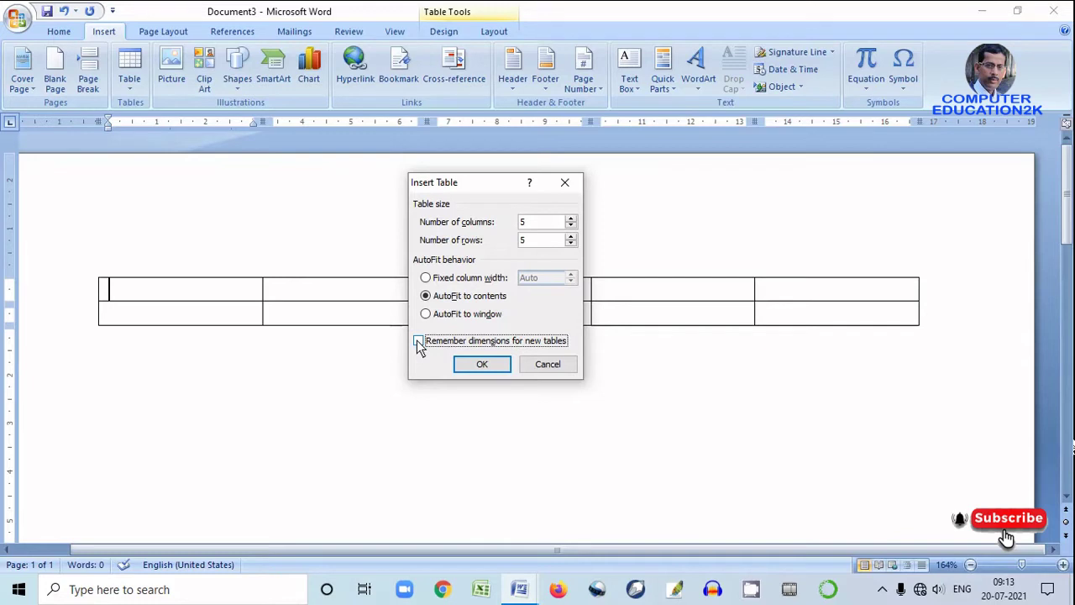
pyautogui.click(554, 363)
pyautogui.hotkey('ctrl', 'z')
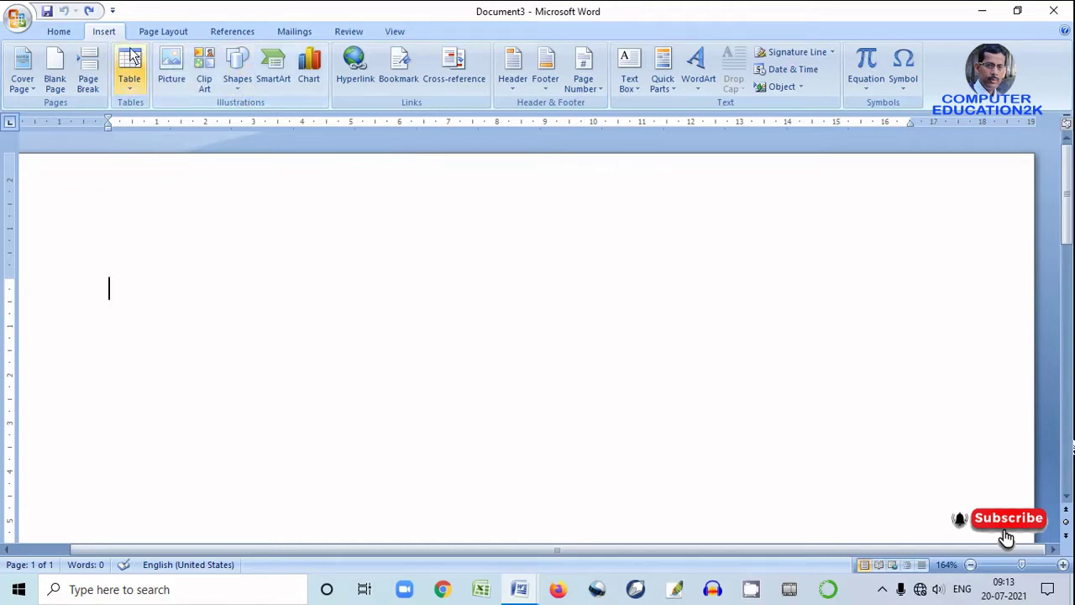
# Step: Draw a table's outer border about 11.5 cm wide and 4.8 cm high on the blank page with Draw Table
pyautogui.click(134, 86)
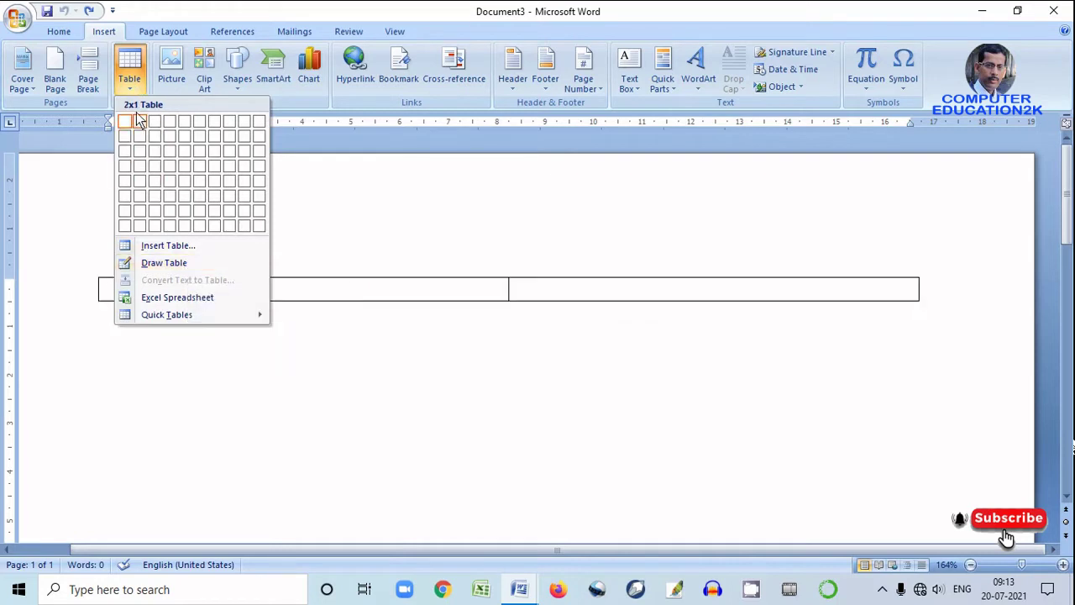
pyautogui.click(168, 270)
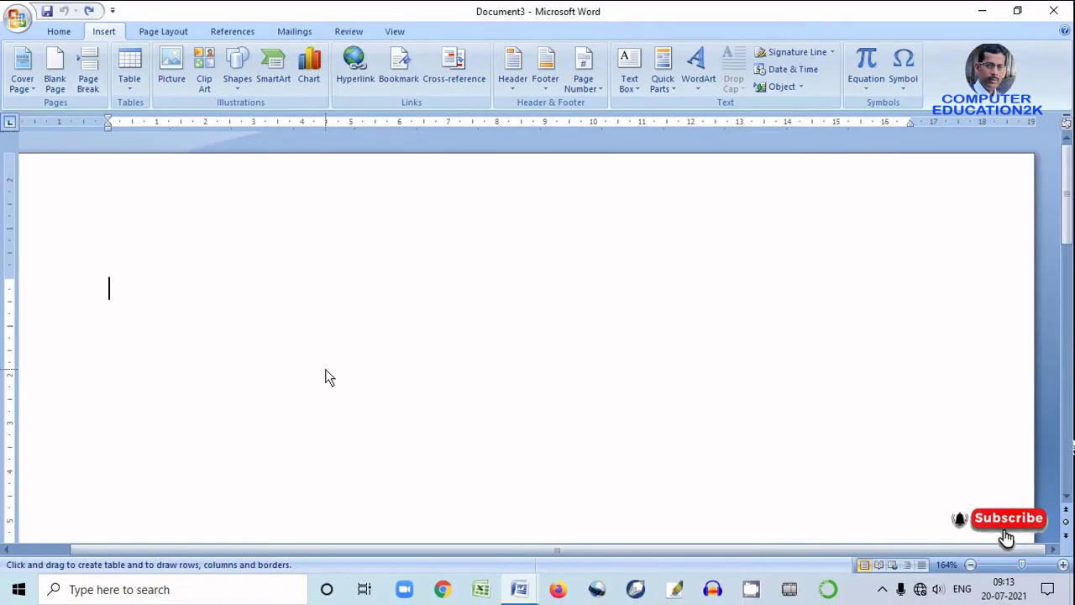
pyautogui.moveTo(209, 276)
pyautogui.mouseDown()
pyautogui.moveTo(470, 403)
pyautogui.moveTo(710, 496)
pyautogui.moveTo(769, 509)
pyautogui.mouseUp()
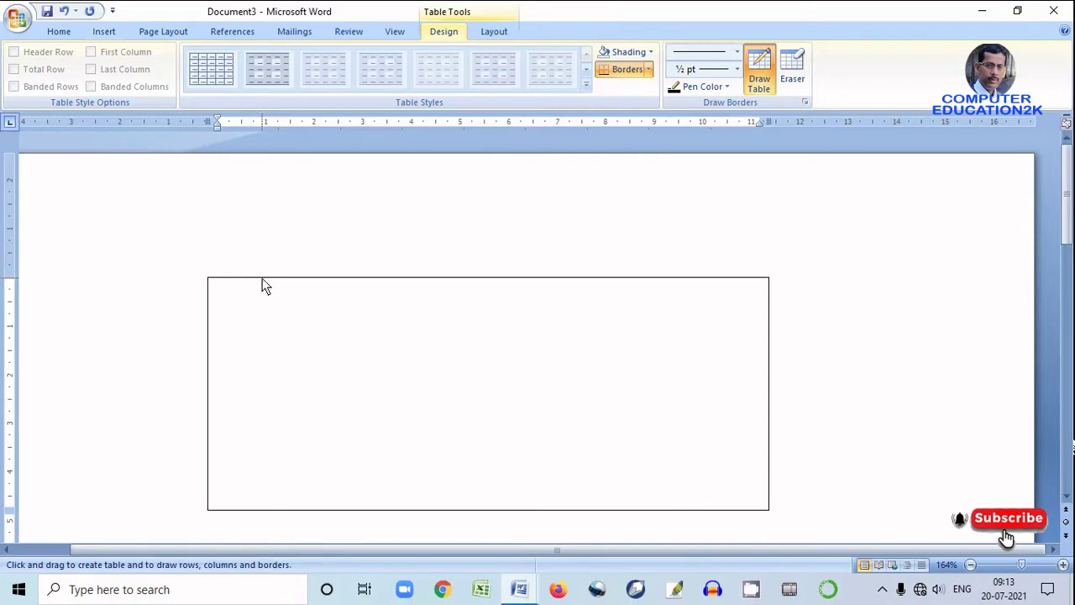
# Step: Draw five vertical lines through the full height of the drawn table to divide it into six columns
pyautogui.moveTo(262, 284); pyautogui.dragTo(272, 468)
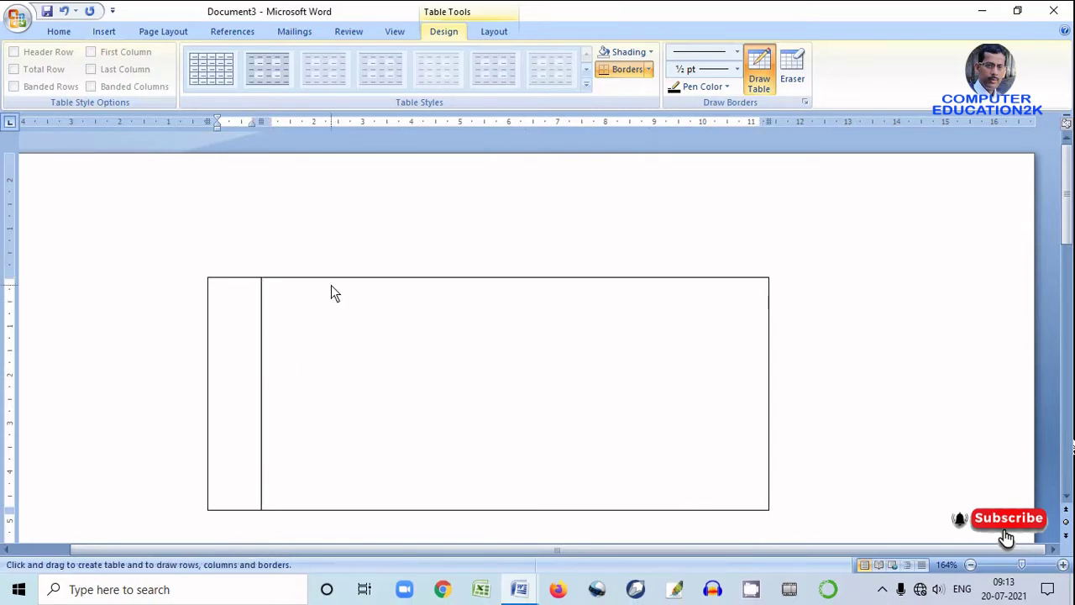
pyautogui.moveTo(331, 280); pyautogui.dragTo(340, 440)
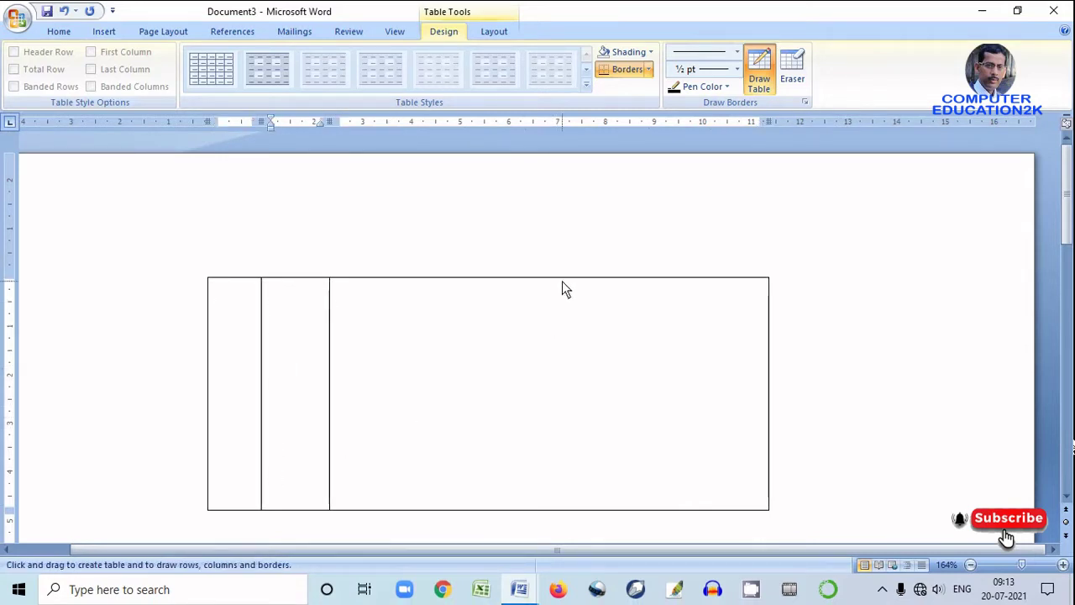
pyautogui.moveTo(561, 281); pyautogui.dragTo(575, 511)
pyautogui.moveTo(684, 281); pyautogui.dragTo(692, 465)
pyautogui.moveTo(433, 288); pyautogui.dragTo(435, 500)
# Step: Draw two horizontal lines across the drawn table to divide it into three rows
pyautogui.moveTo(209, 350)
pyautogui.mouseDown()
pyautogui.moveTo(442, 353)
pyautogui.moveTo(476, 417)
pyautogui.mouseUp()
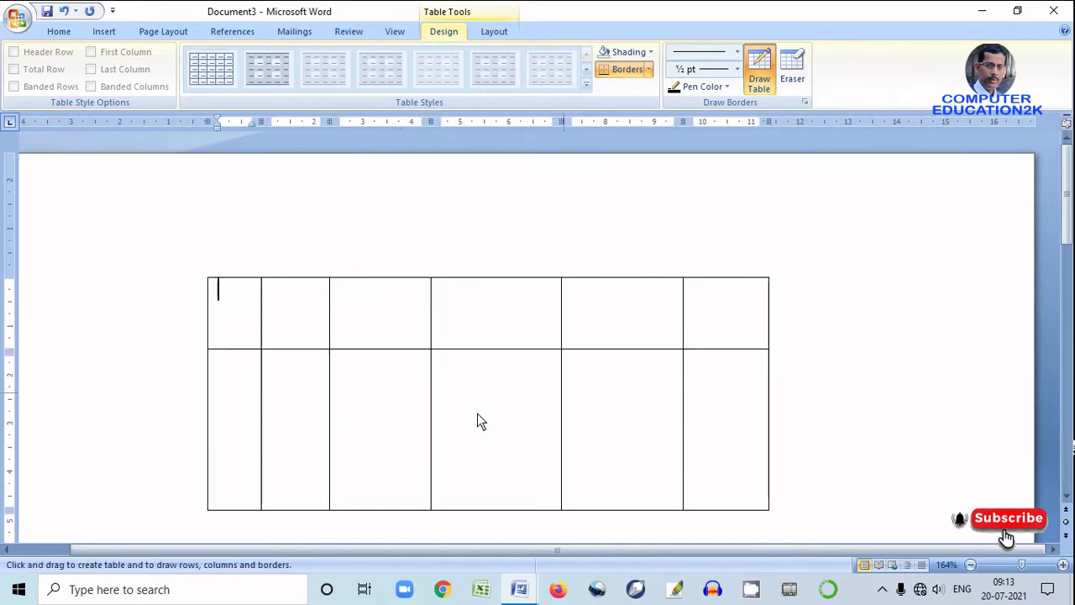
pyautogui.moveTo(209, 433); pyautogui.dragTo(742, 449)
pyautogui.moveTo(209, 437); pyautogui.dragTo(736, 436)
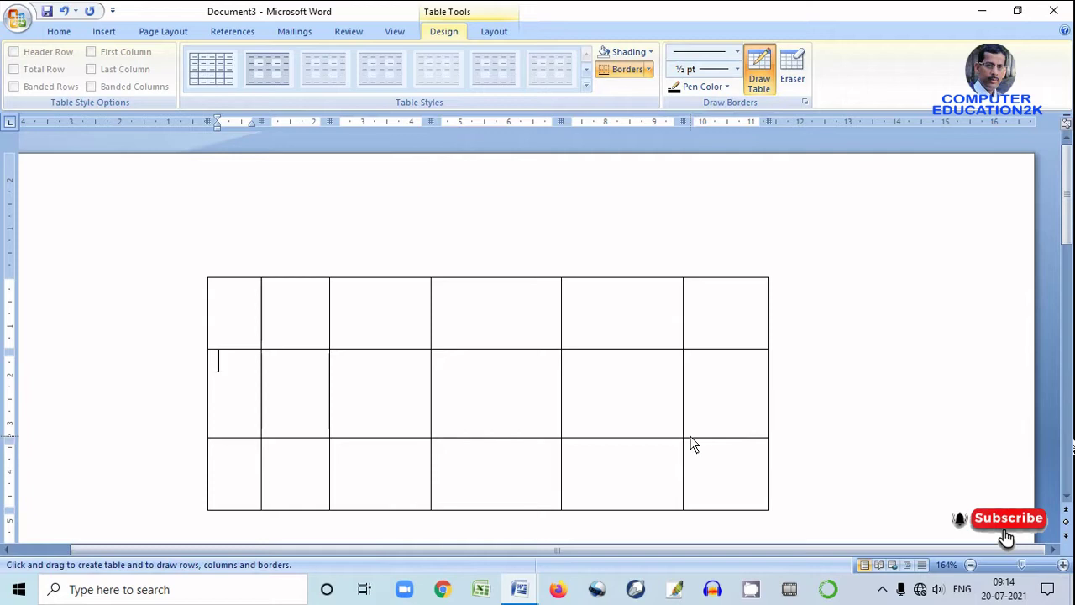
# Step: Undo all the drawn row lines, column lines and the outer border, back to the blank document
pyautogui.hotkey('ctrl', 'z')
pyautogui.hotkey('ctrl', 'z')
pyautogui.hotkey('ctrl', 'z')
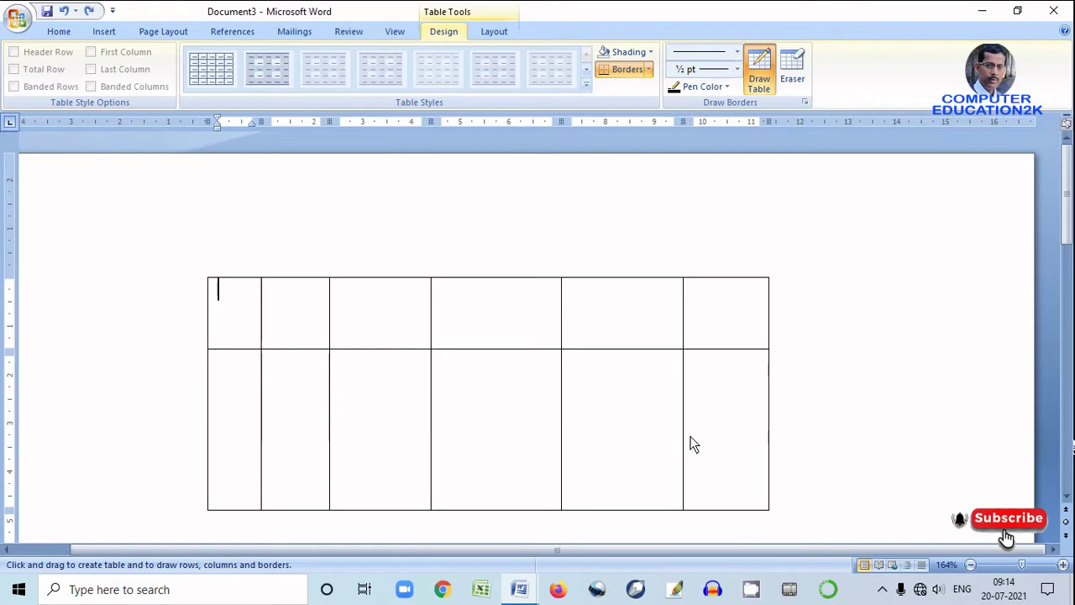
pyautogui.hotkey('ctrl', 'z')
pyautogui.hotkey('ctrl', 'z')
pyautogui.hotkey('ctrl', 'z')
pyautogui.hotkey('ctrl', 'z')
pyautogui.hotkey('ctrl', 'z')
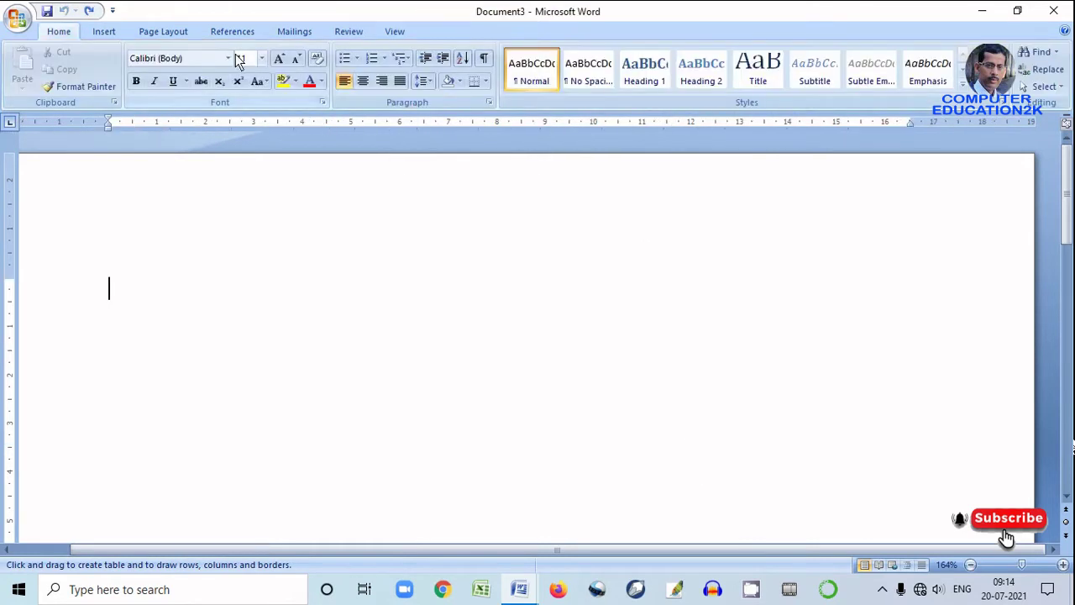
pyautogui.click(114, 32)
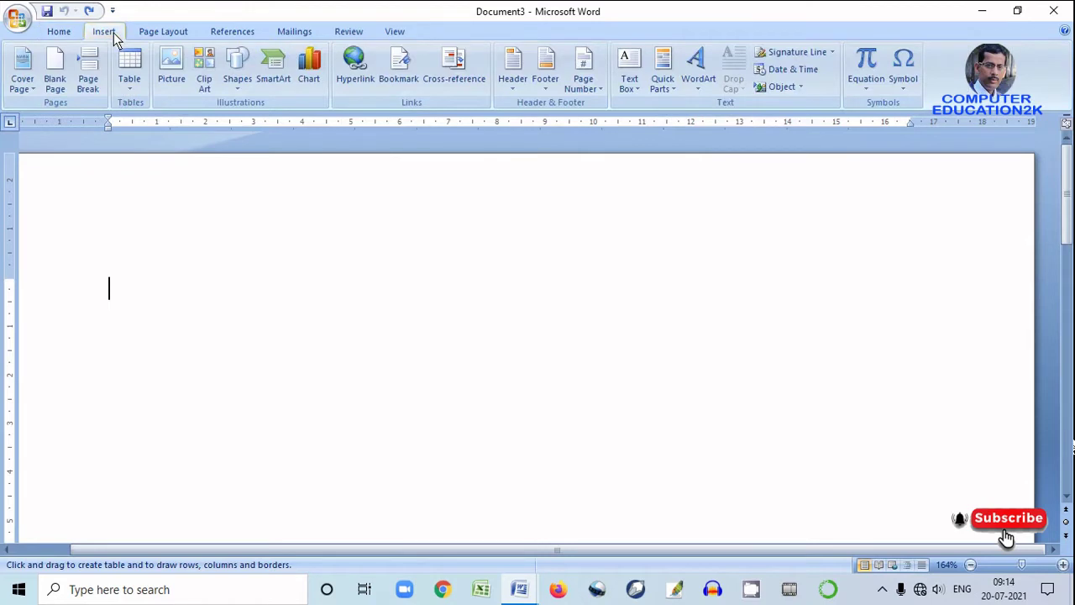
pyautogui.click(133, 89)
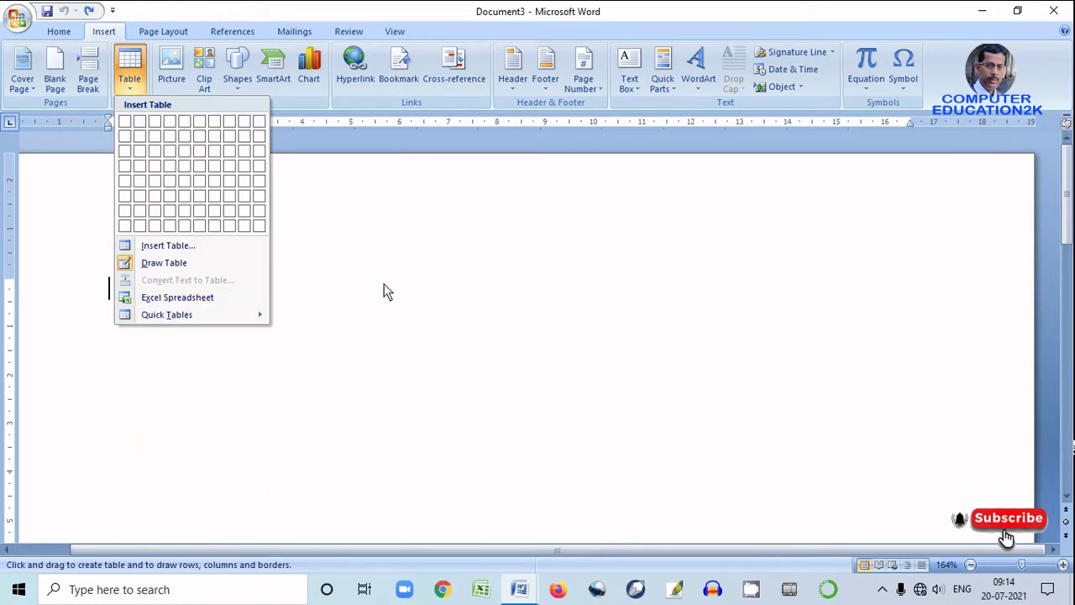
pyautogui.click(384, 290)
pyautogui.scroll(-10, 328, 336)
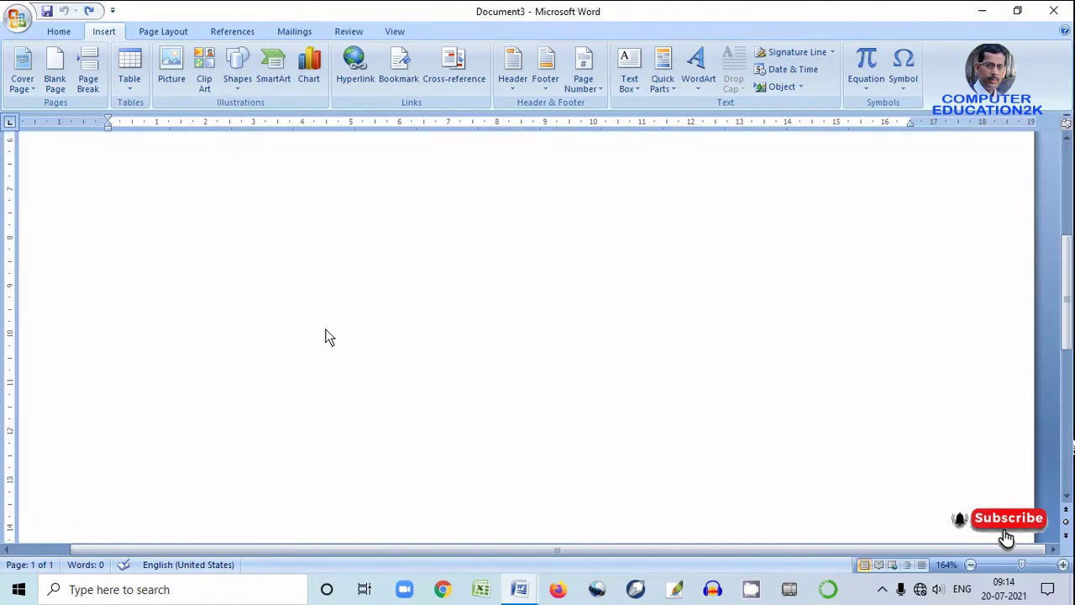
pyautogui.scroll(10, 326, 335)
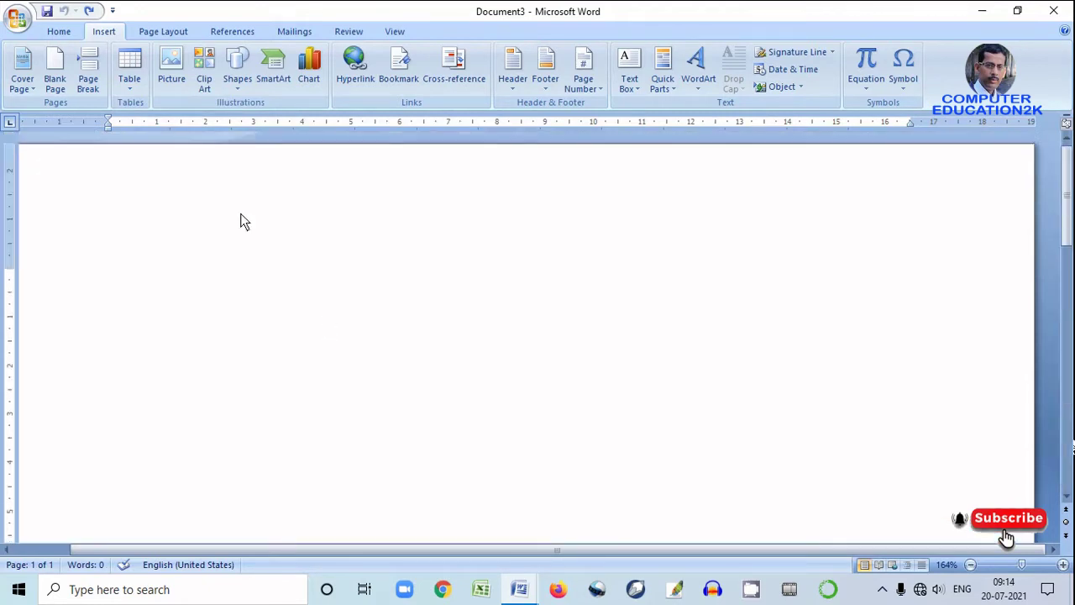
# Step: Open the recent document SIX and go to the comma-separated text below its table
pyautogui.click(20, 21)
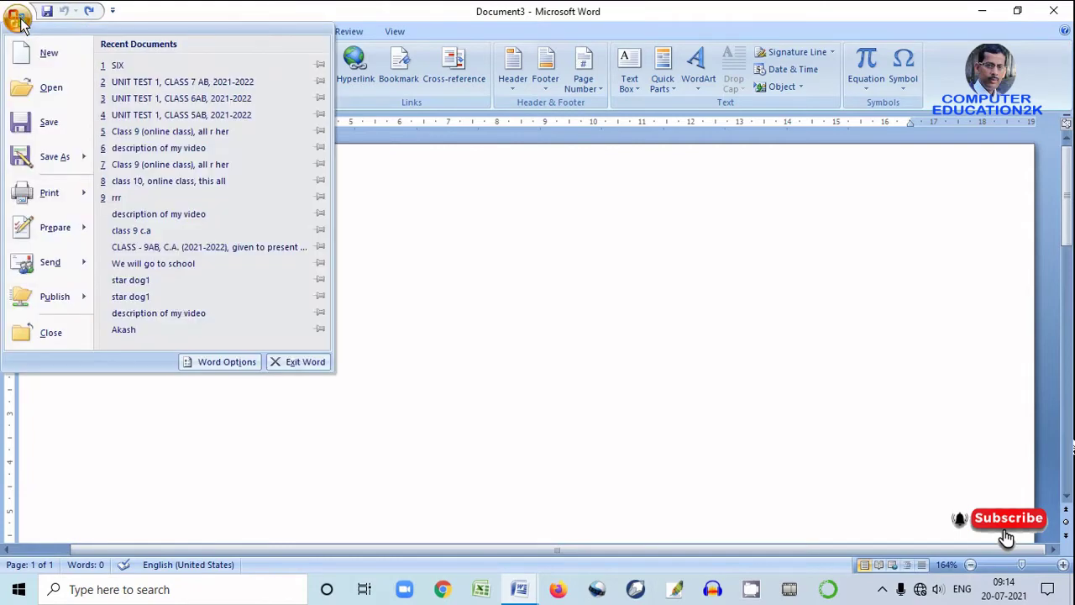
pyautogui.click(119, 65)
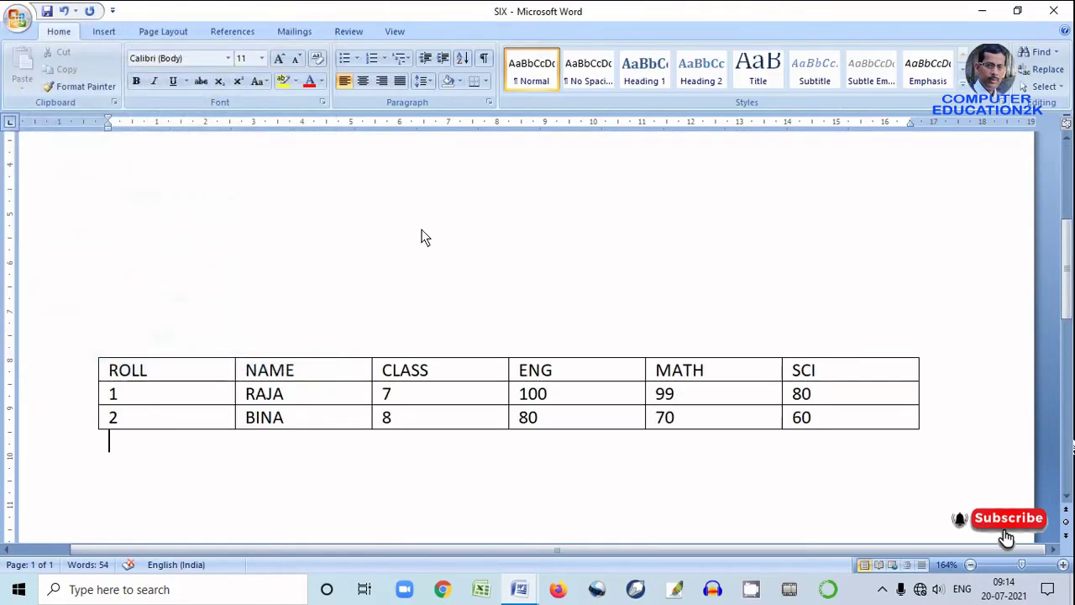
pyautogui.scroll(-5, 424, 281)
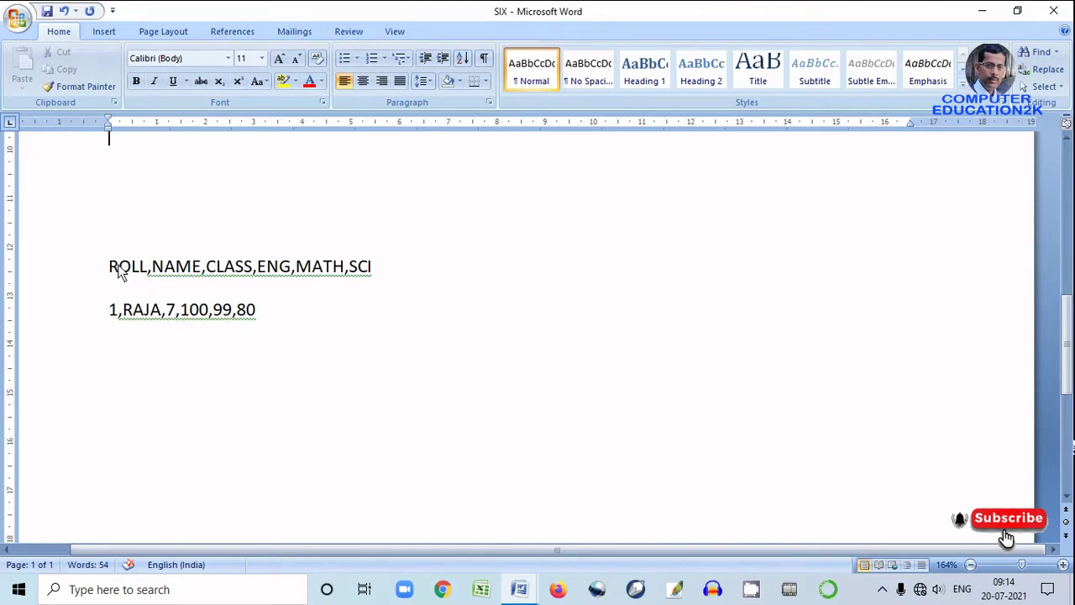
pyautogui.moveTo(110, 267); pyautogui.dragTo(285, 317)
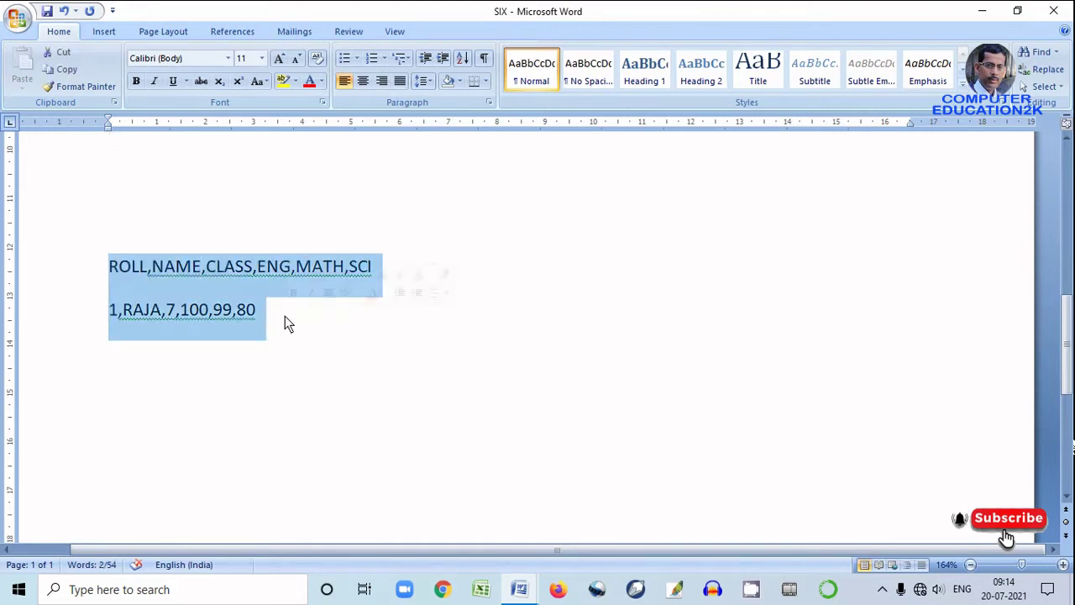
pyautogui.click(294, 345)
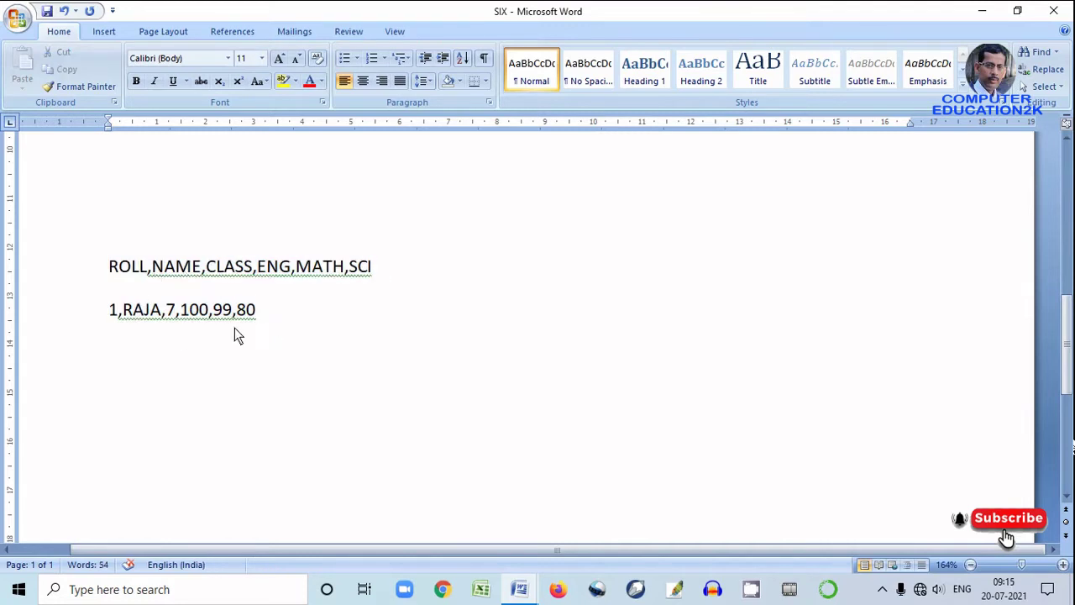
pyautogui.press('Return')
pyautogui.moveTo(110, 268); pyautogui.dragTo(271, 314)
pyautogui.click(107, 32)
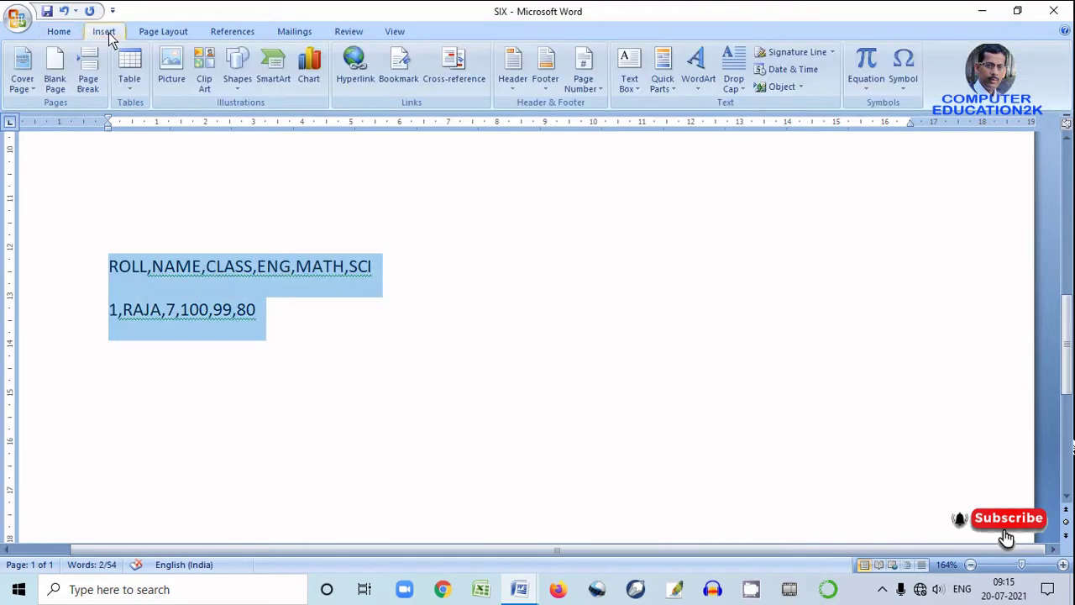
pyautogui.click(130, 87)
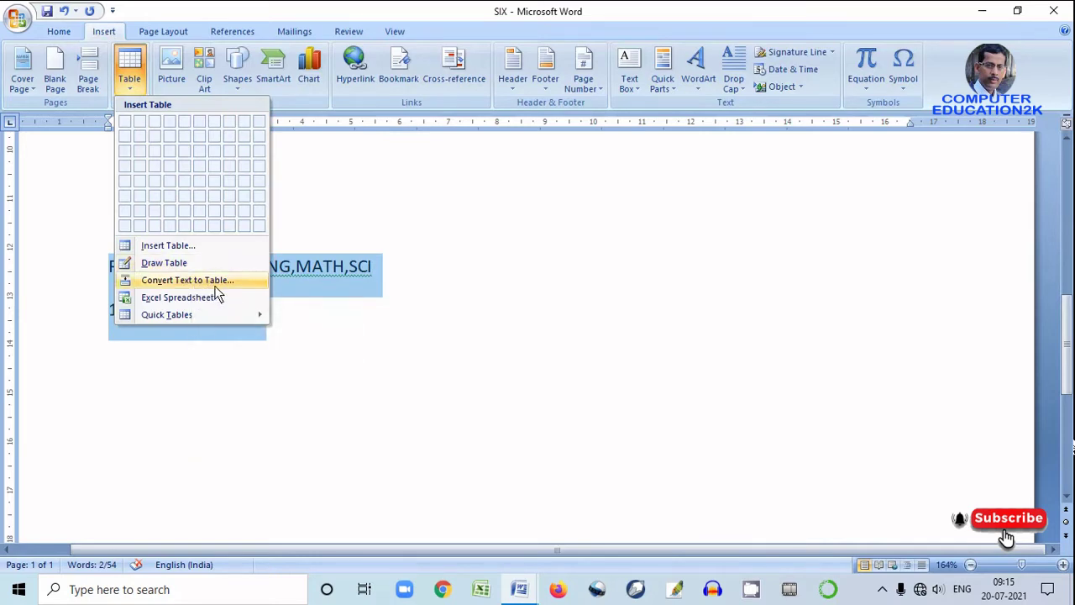
pyautogui.click(400, 218)
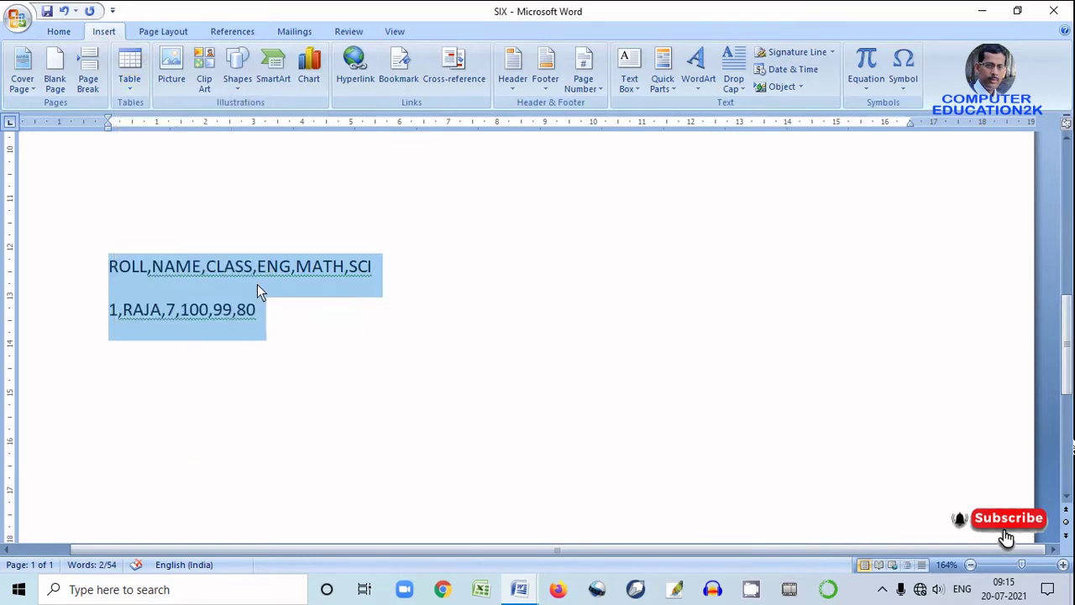
pyautogui.click(460, 236)
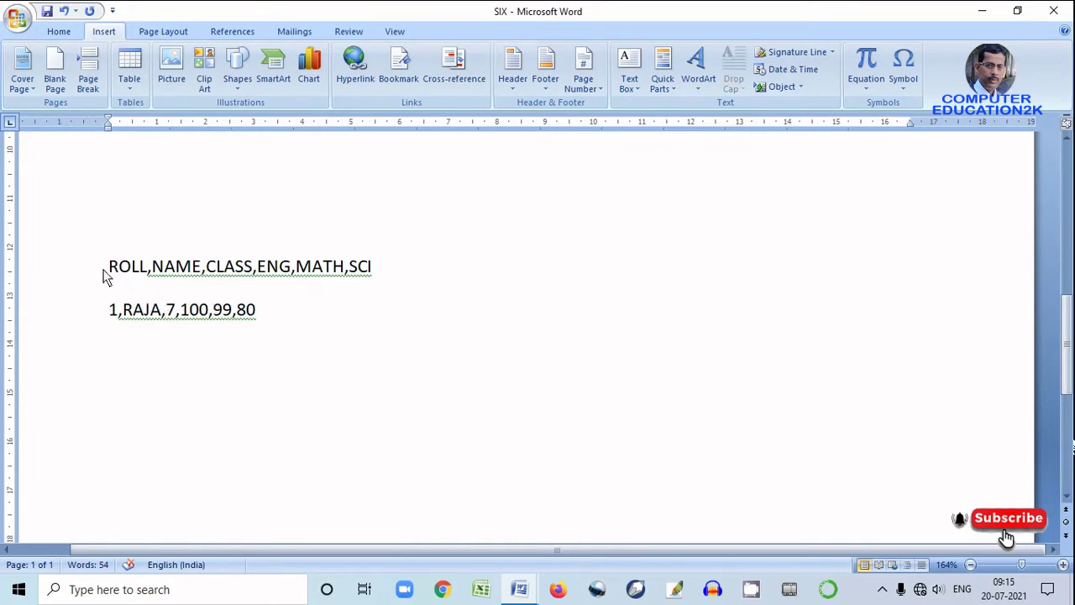
# Step: Convert the two comma-separated lines below the table into a six-column table, separating text at commas with fixed automatic column width
pyautogui.moveTo(104, 272); pyautogui.dragTo(304, 335)
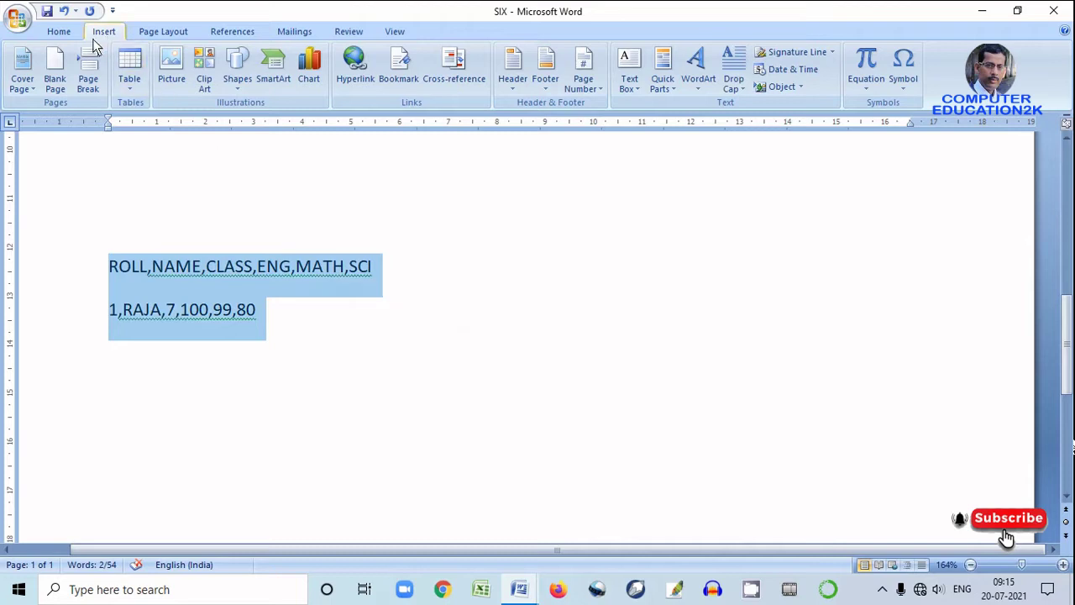
pyautogui.click(129, 86)
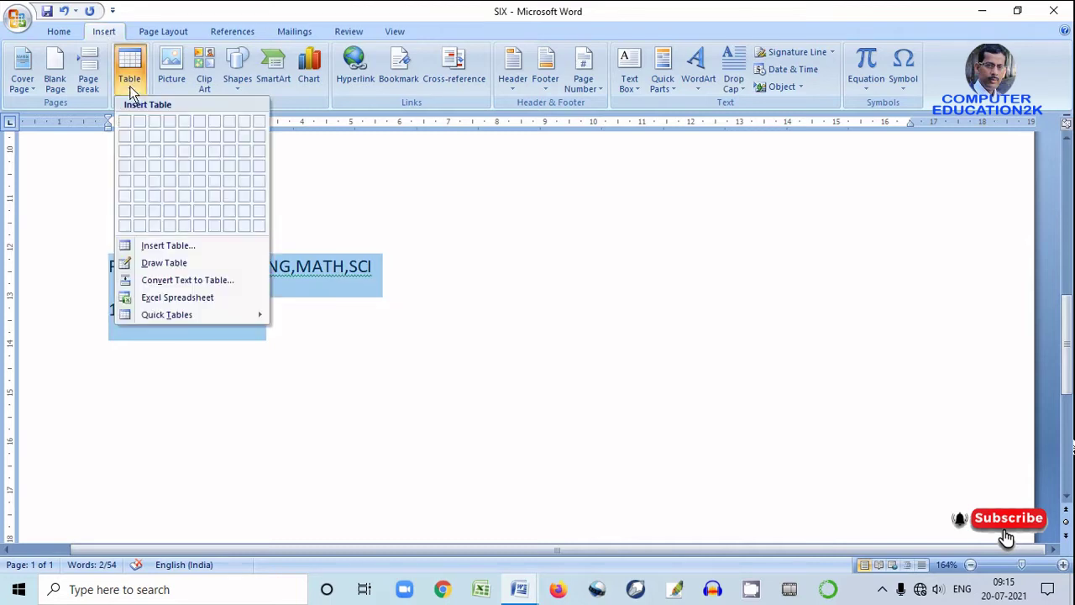
pyautogui.click(208, 283)
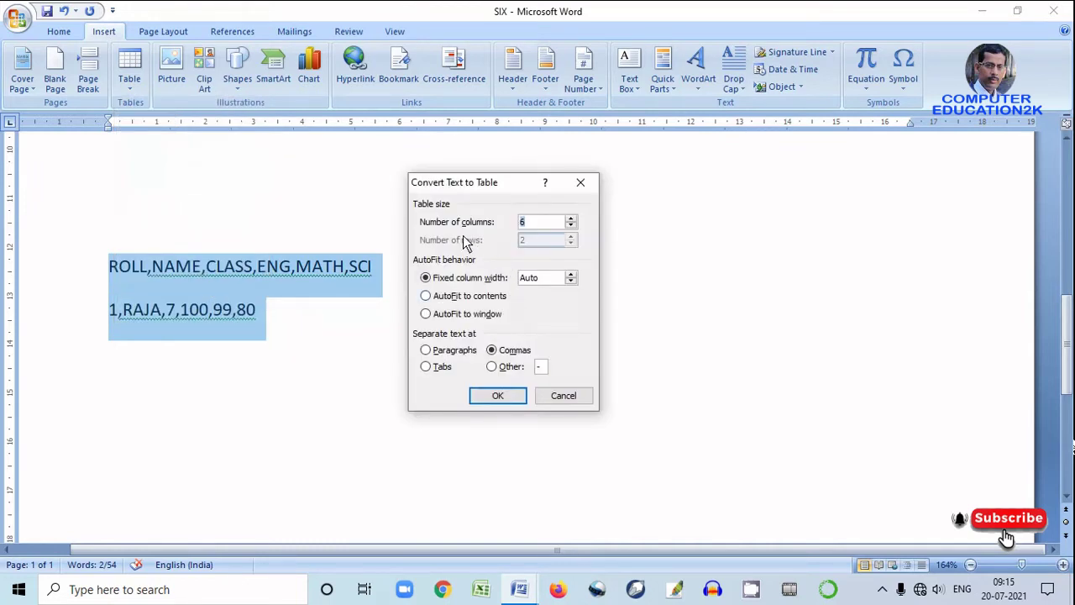
pyautogui.click(508, 399)
pyautogui.click(619, 415)
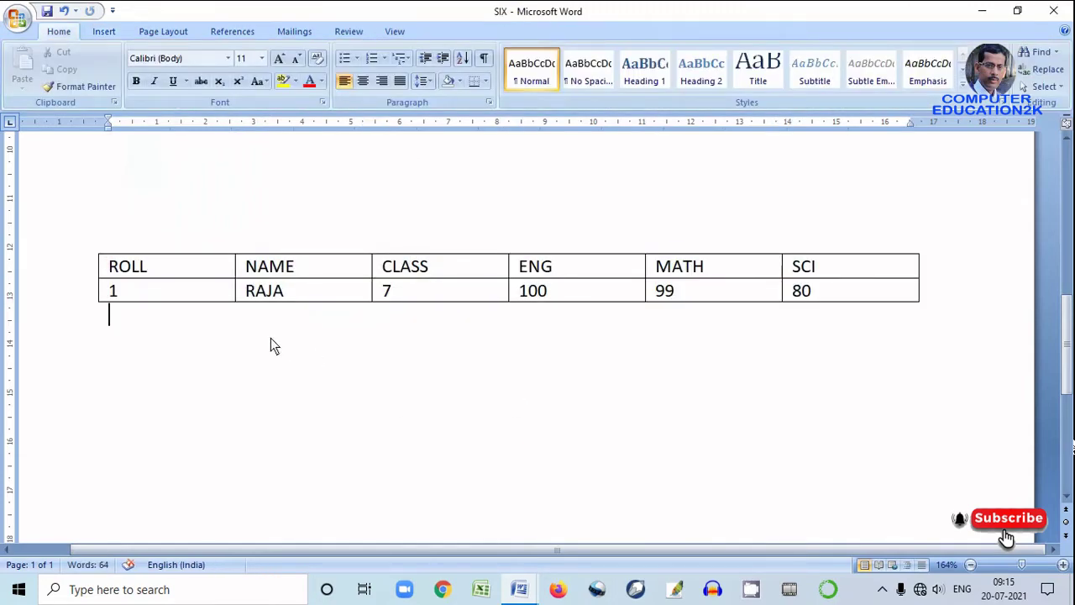
# Step: Alternately undo and redo the text-to-table conversion for comparison, ending with the conversion undone
pyautogui.hotkey('ctrl', 'z')
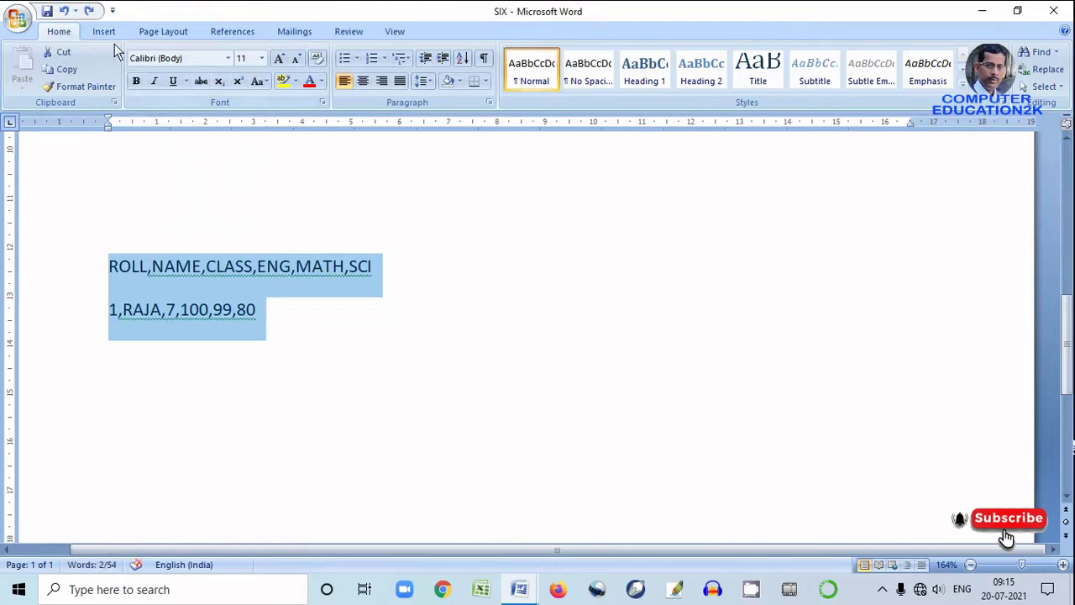
pyautogui.click(89, 10)
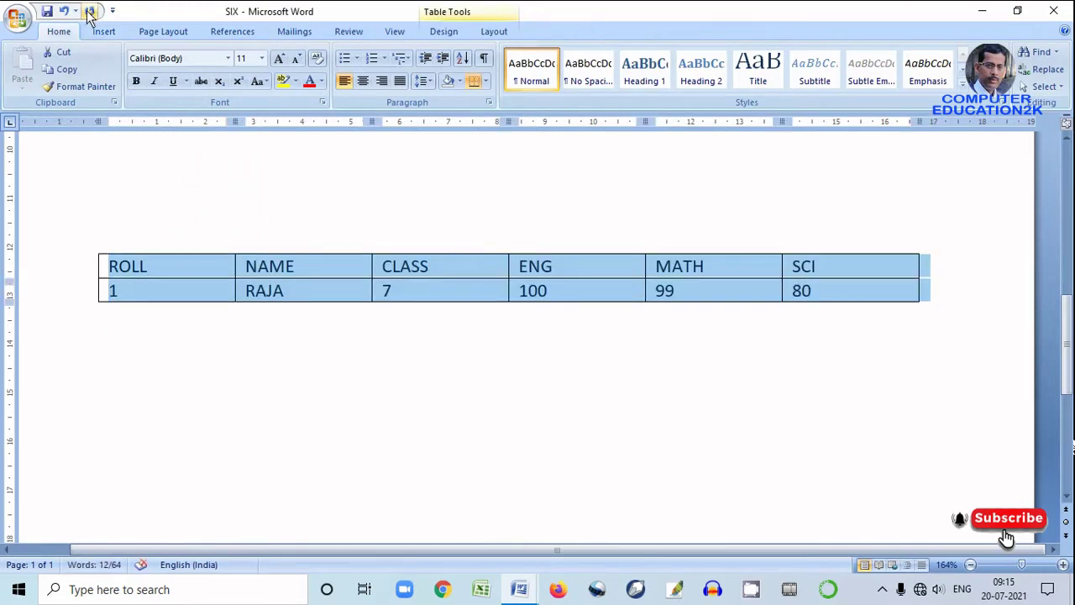
pyautogui.click(64, 11)
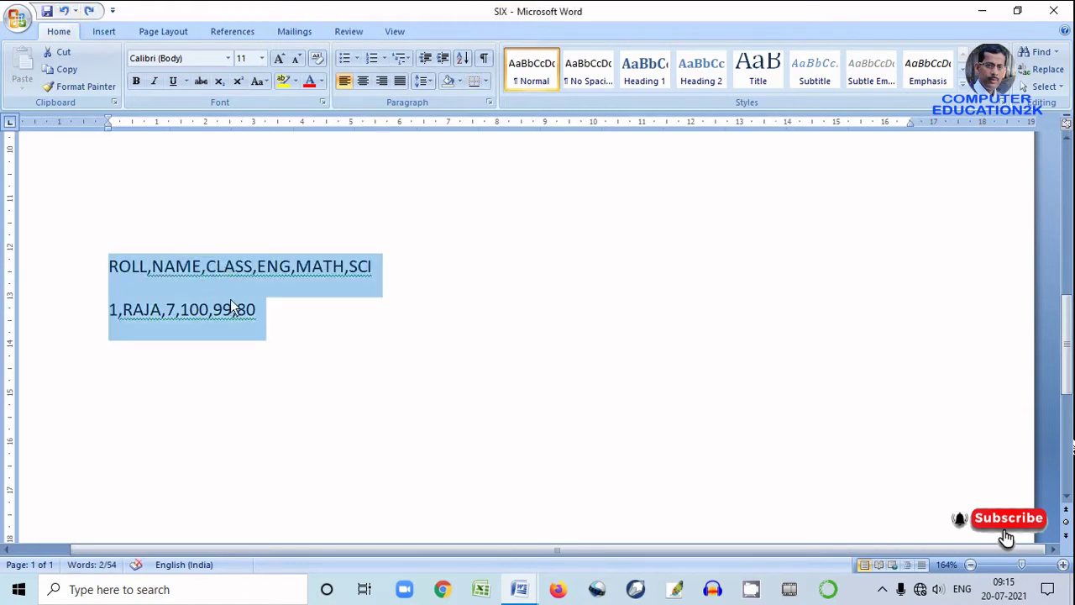
pyautogui.click(89, 11)
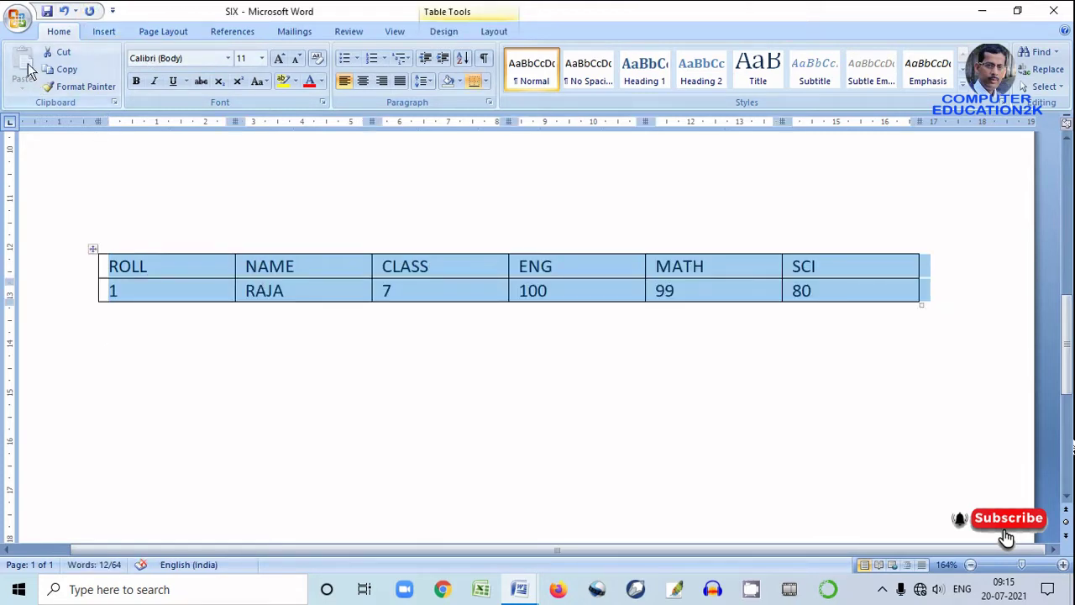
pyautogui.click(63, 11)
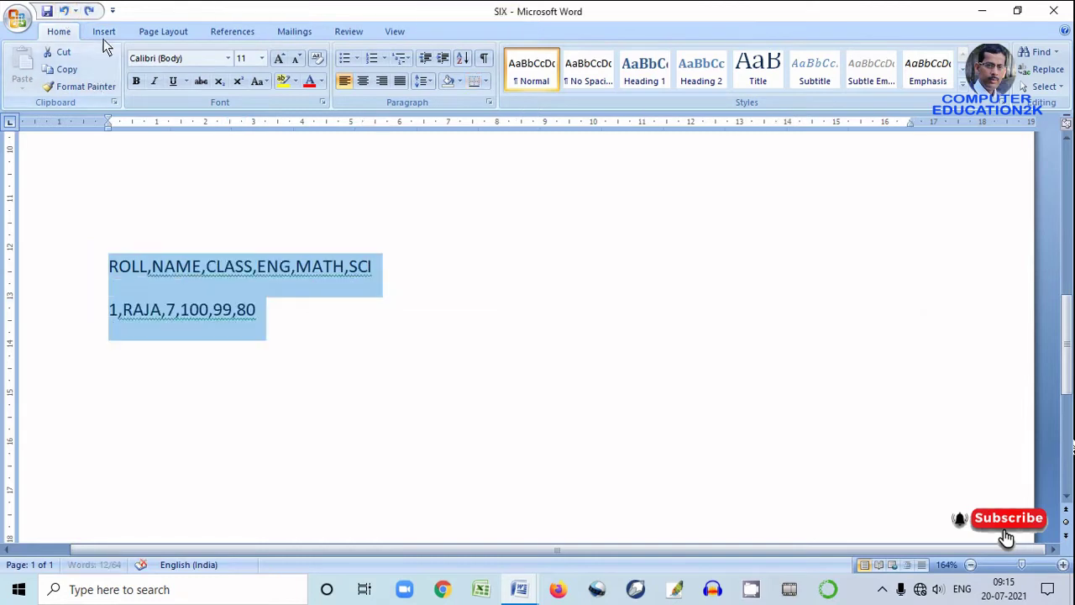
pyautogui.click(104, 32)
pyautogui.click(130, 85)
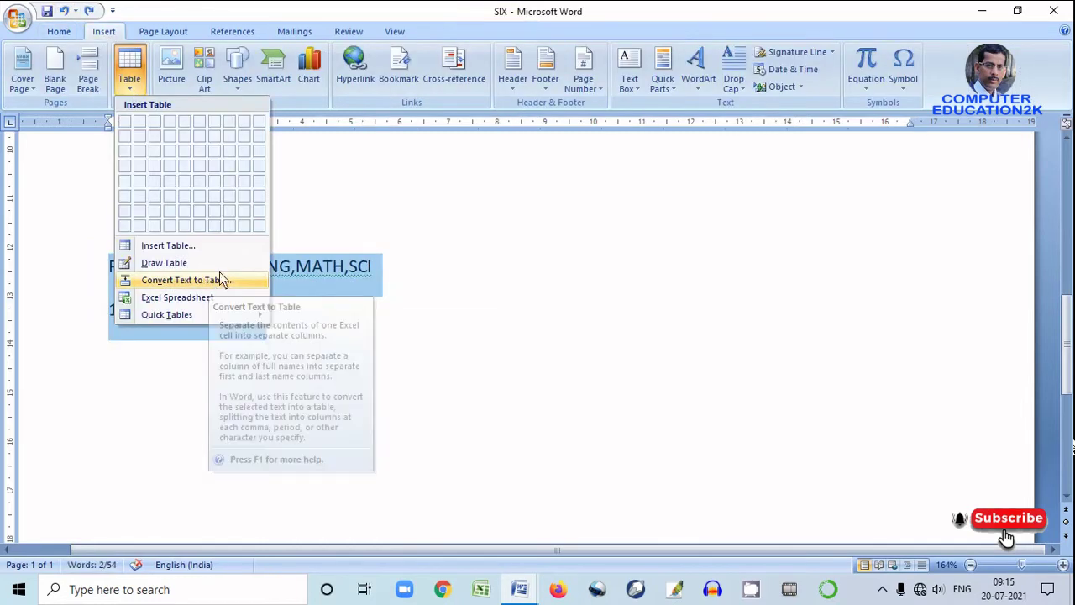
pyautogui.click(327, 211)
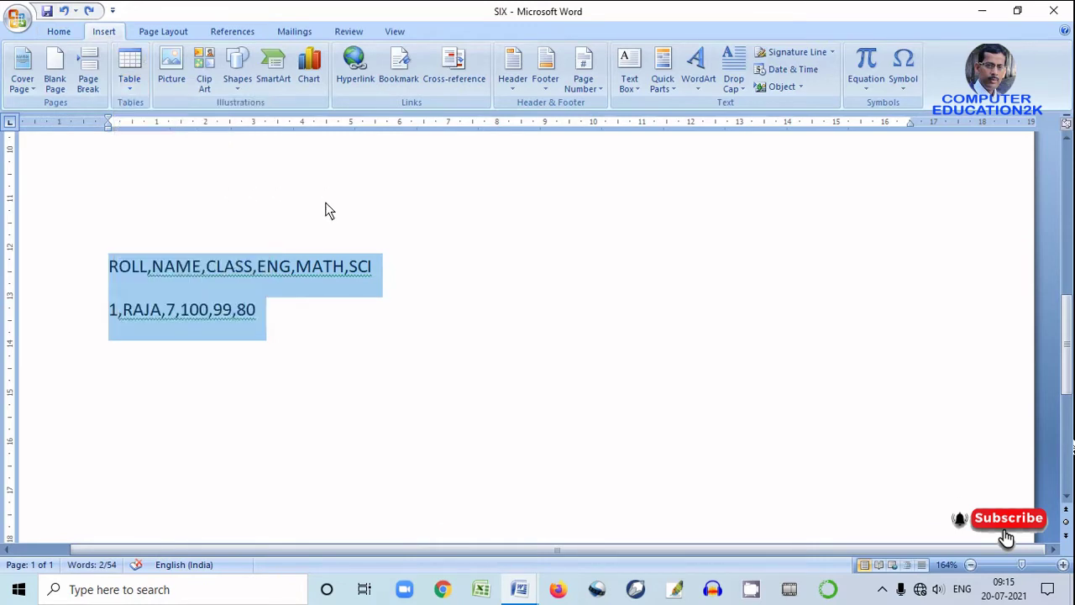
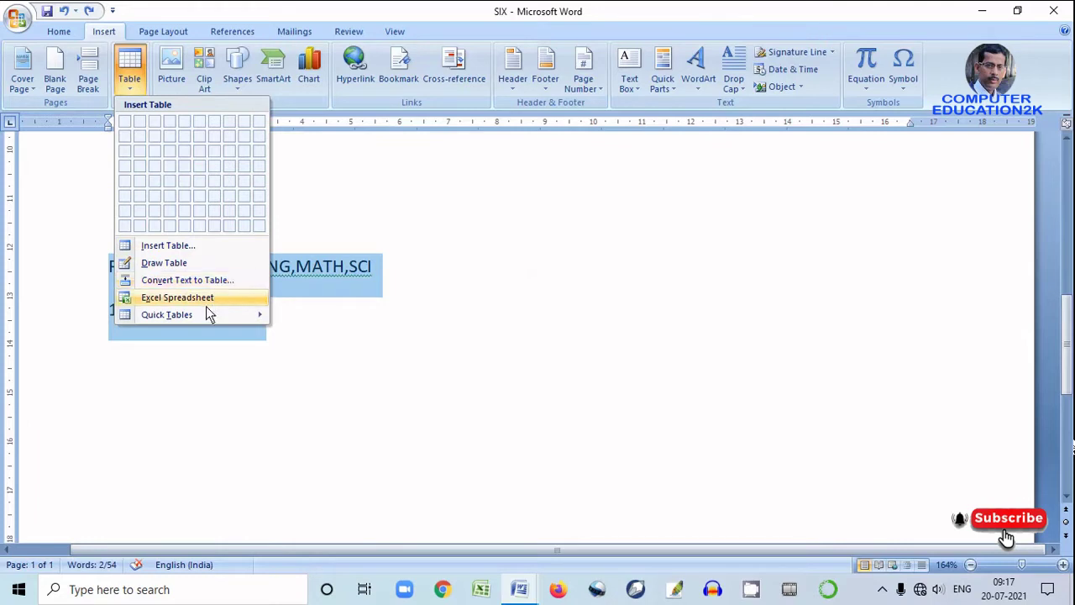
pyautogui.moveTo(199, 313)
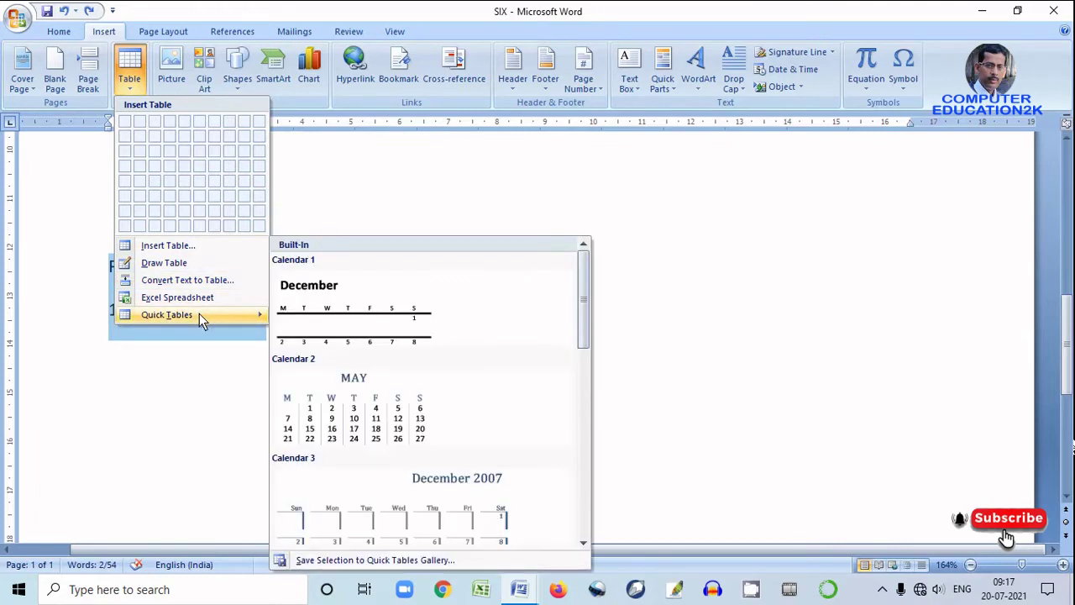
# Step: Place the cursor on the blank line above the comma-separated text and view the Insert Table settings without inserting anything
pyautogui.click(297, 204)
pyautogui.click(297, 204)
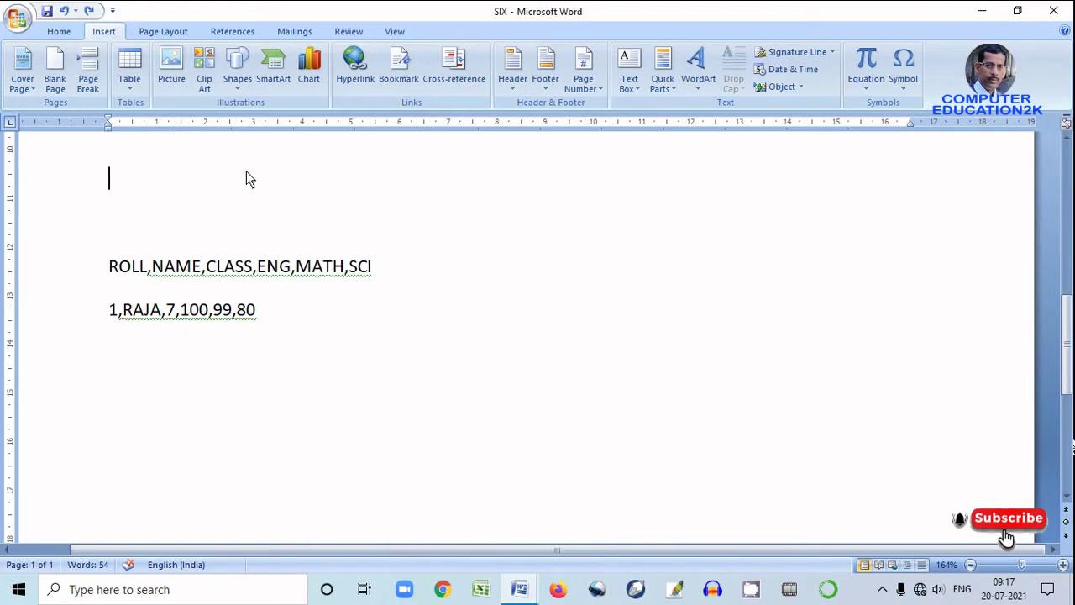
pyautogui.click(134, 81)
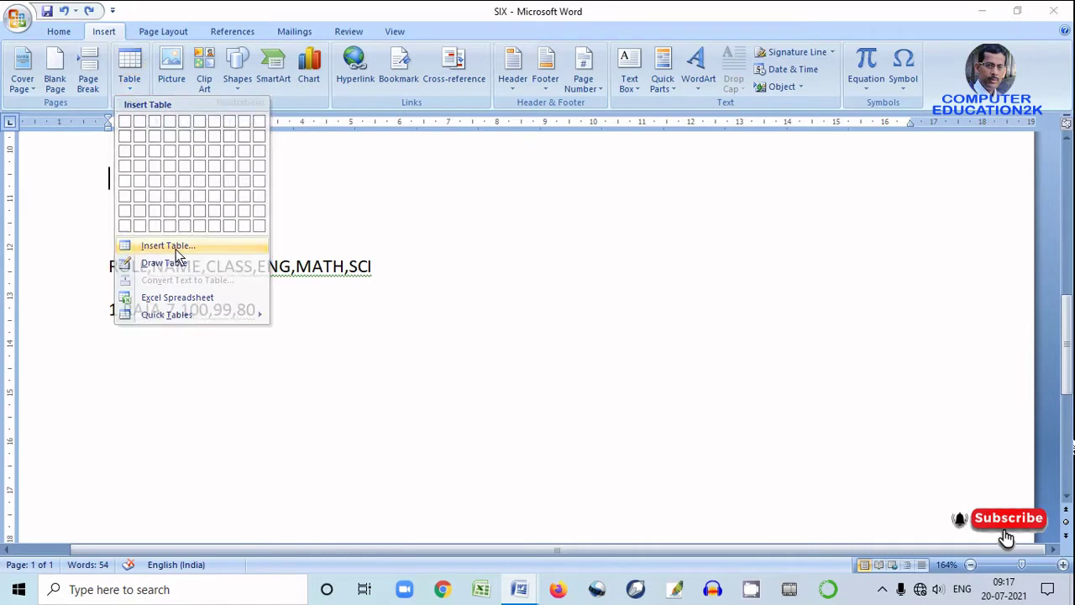
pyautogui.click(175, 246)
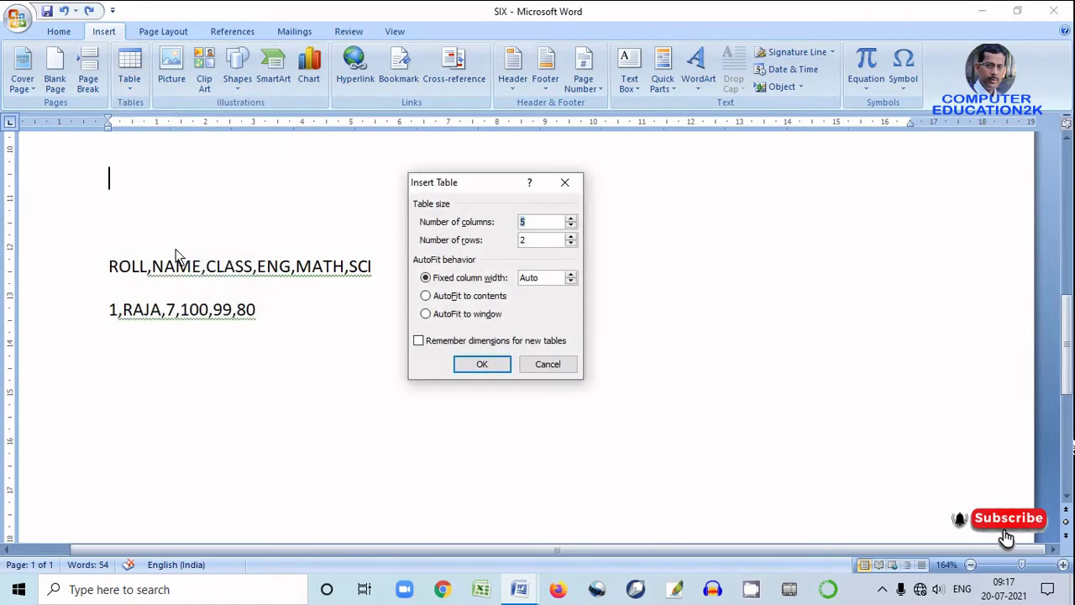
pyautogui.click(565, 183)
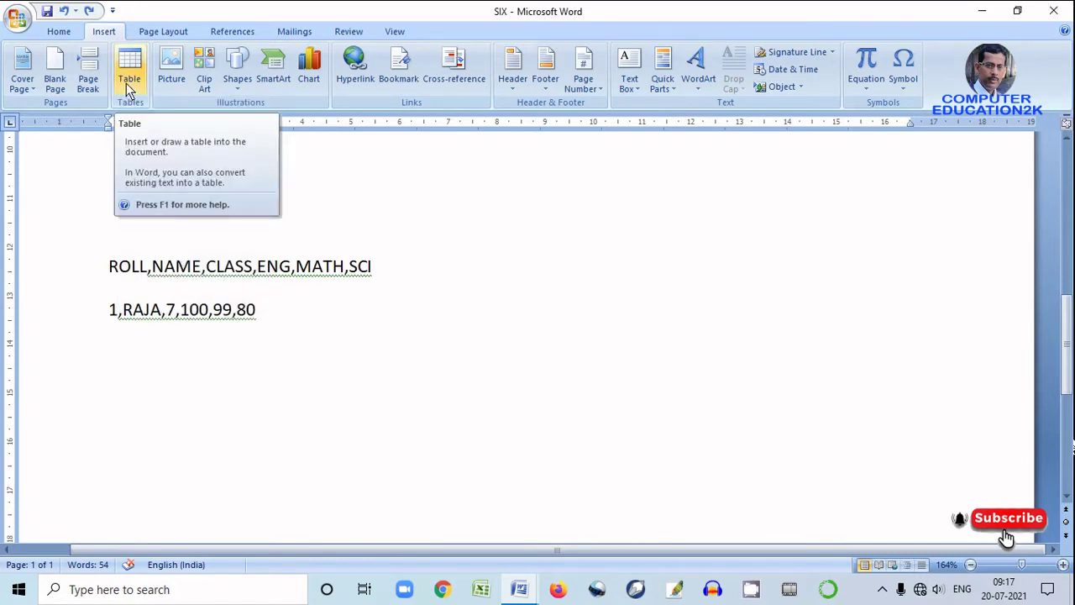
# Step: Insert the built-in Double Table from Quick Tables above the comma-separated text
pyautogui.click(128, 84)
pyautogui.moveTo(182, 319)
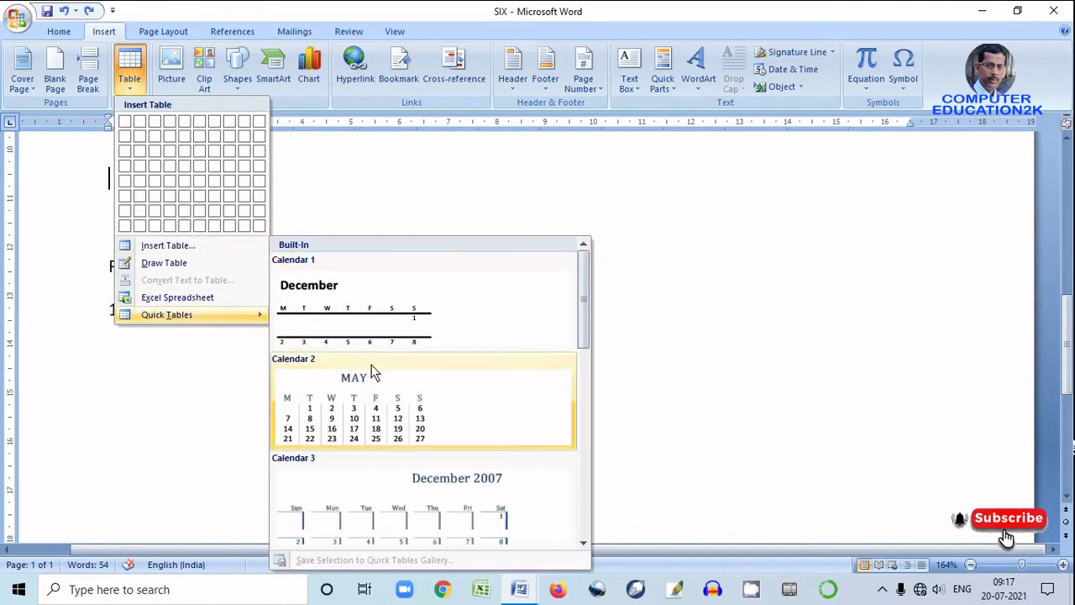
pyautogui.moveTo(580, 336); pyautogui.dragTo(599, 448)
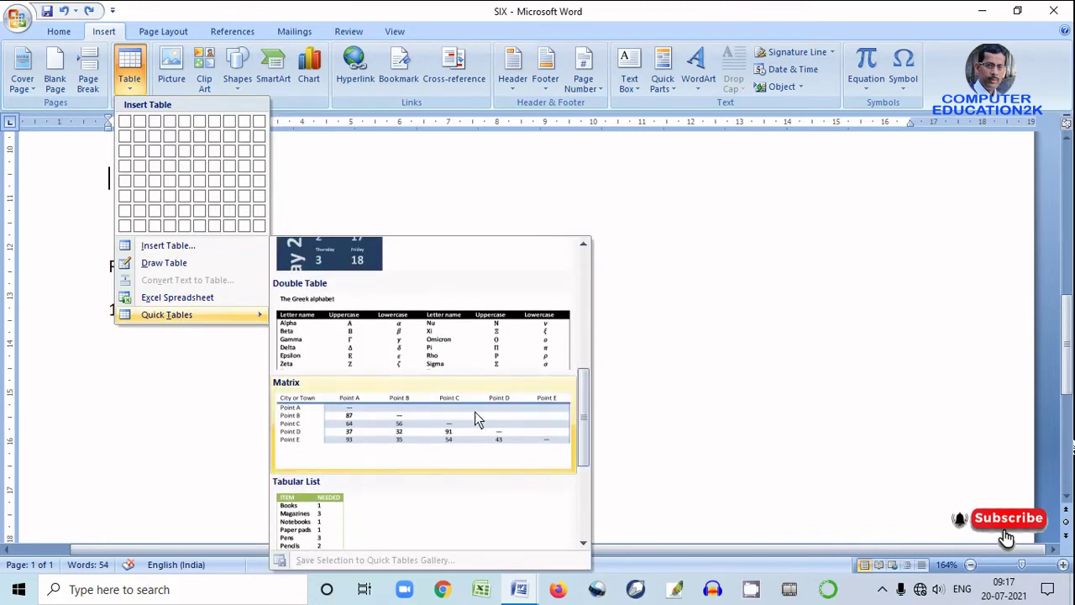
pyautogui.click(426, 363)
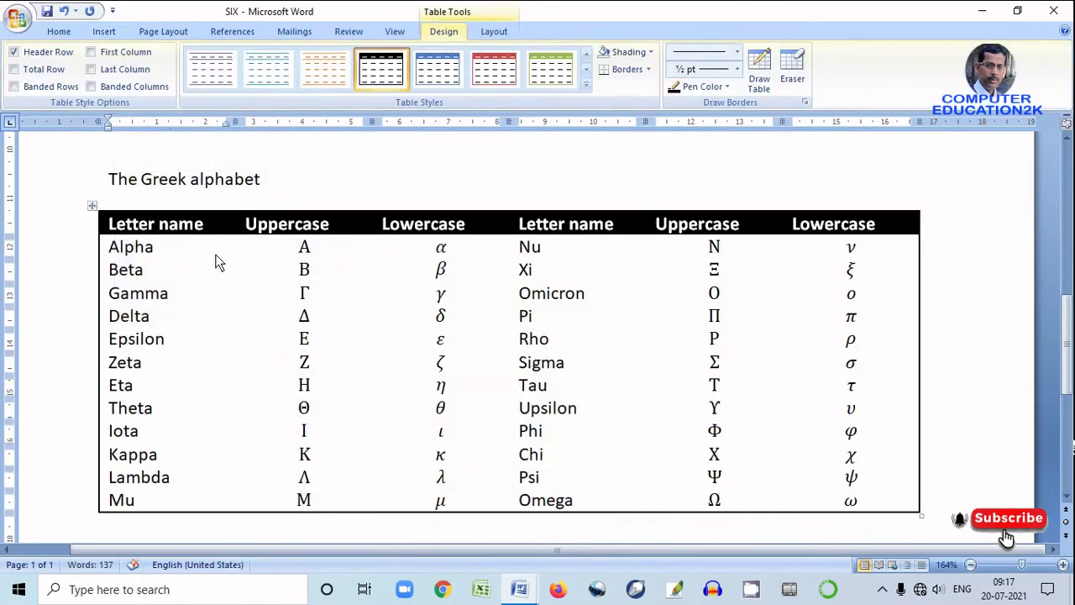
# Step: In the first data row of the Greek alphabet table, replace Alpha with a person's name and its uppercase letter with B
pyautogui.click(159, 252)
pyautogui.press('BackSpace')
pyautogui.press('BackSpace')
pyautogui.press('BackSpace')
pyautogui.press('BackSpace')
pyautogui.press('BackSpace')
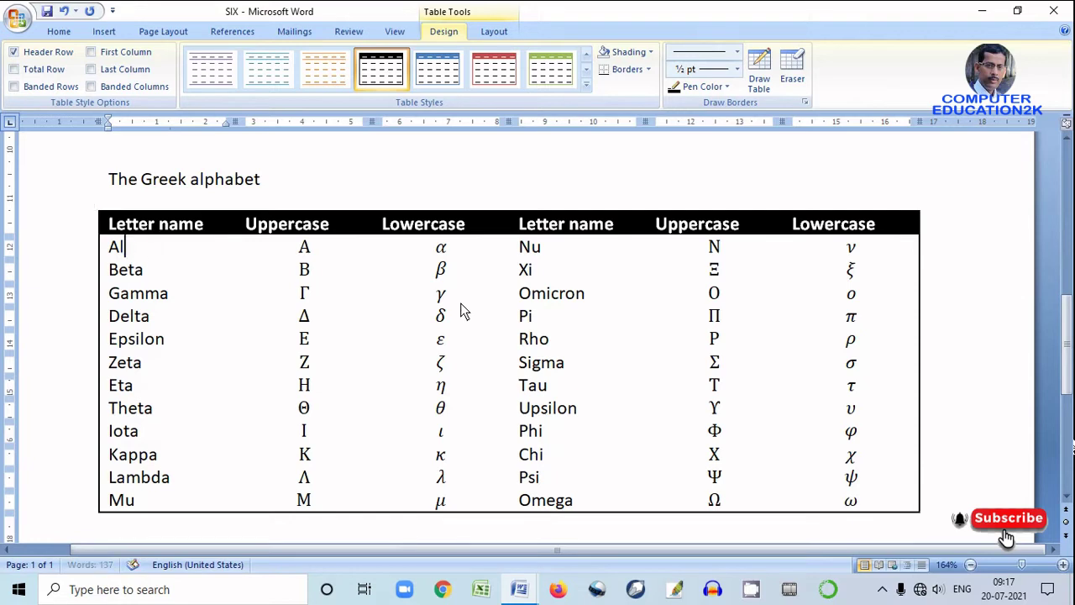
pyautogui.write('RAJU')
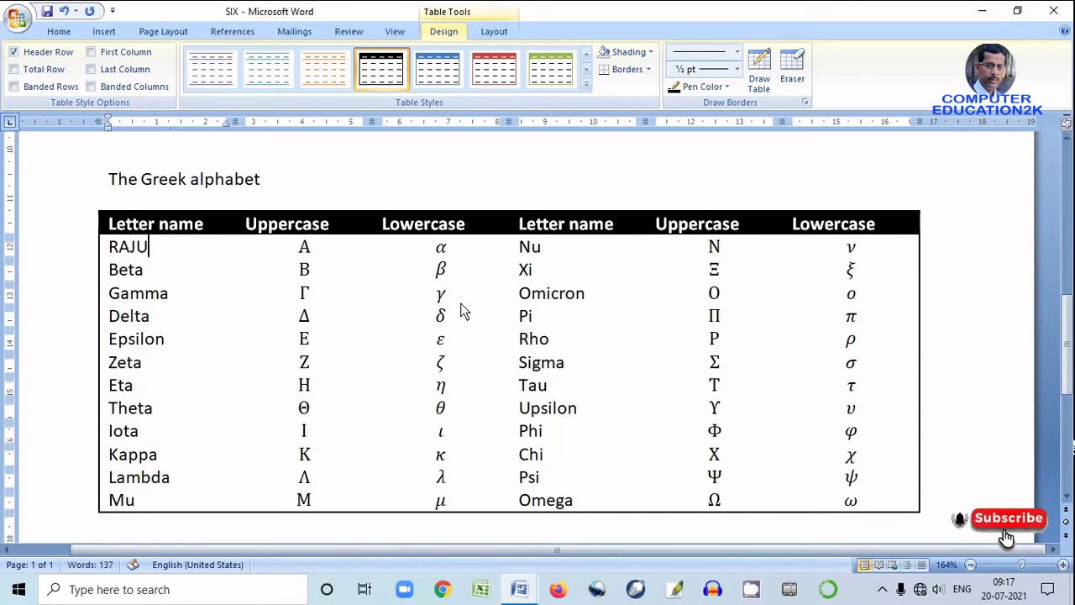
pyautogui.click(306, 247)
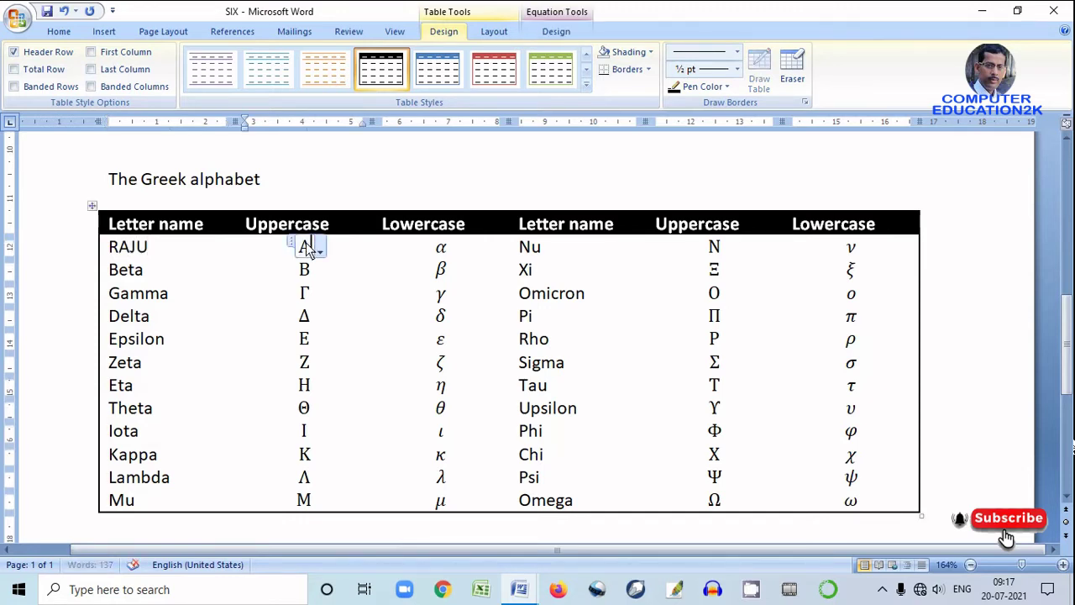
pyautogui.press('BackSpace')
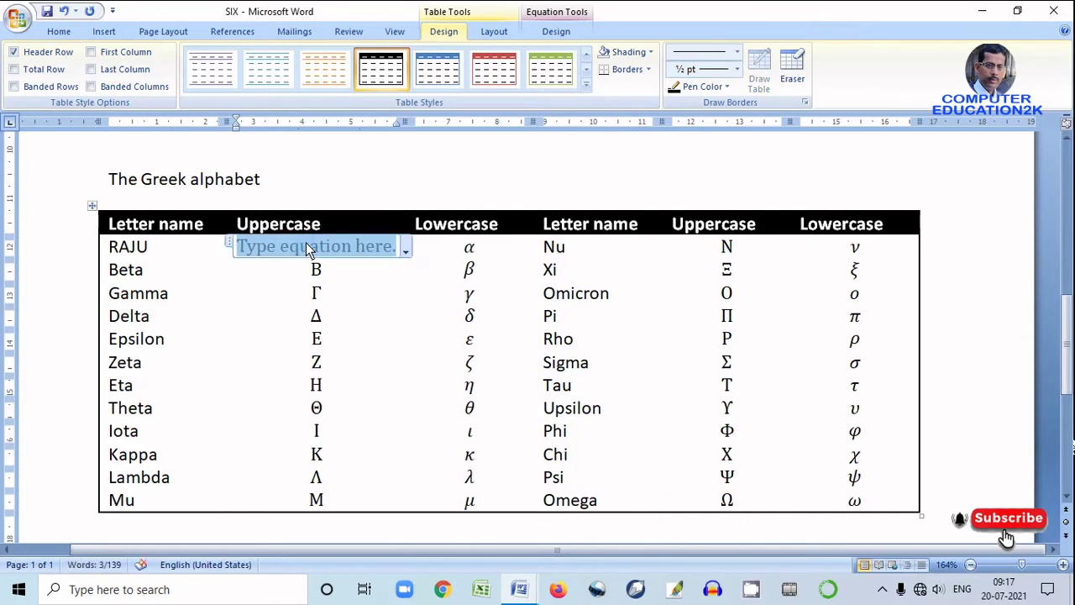
pyautogui.write('B')
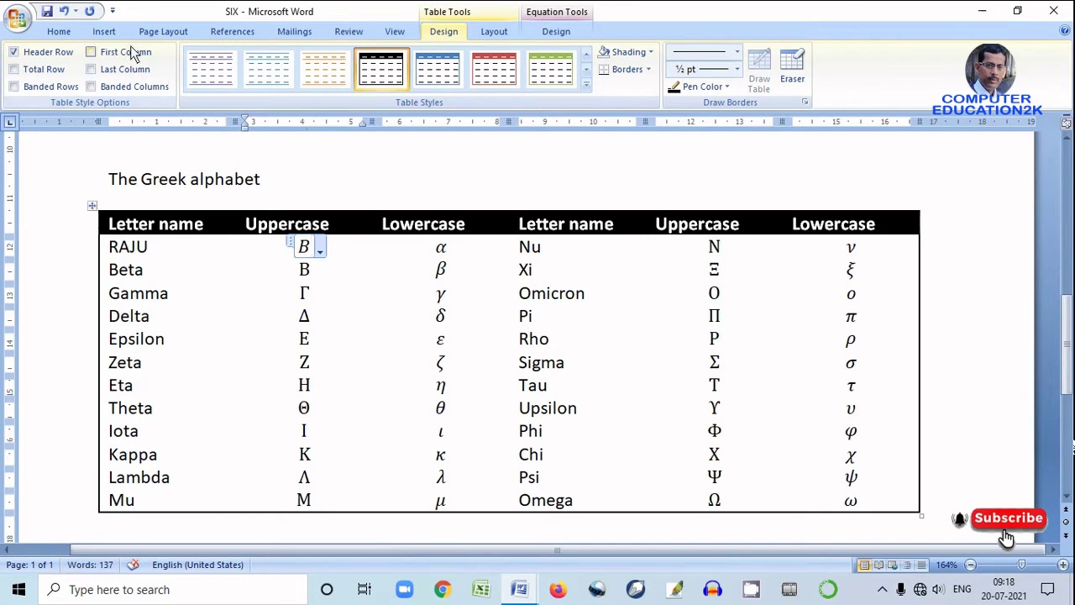
pyautogui.click(105, 35)
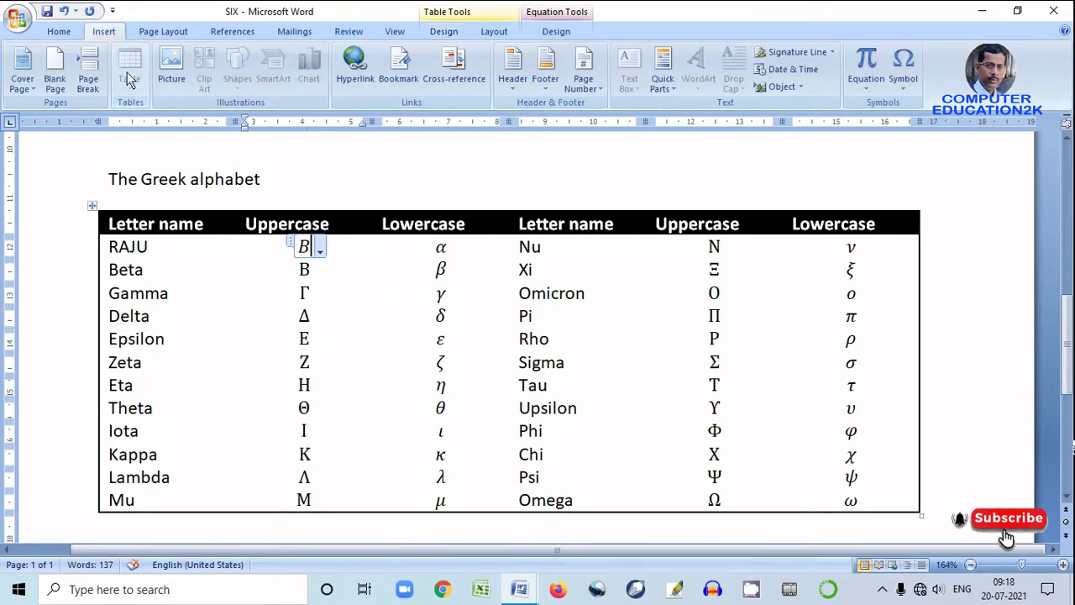
pyautogui.click(283, 176)
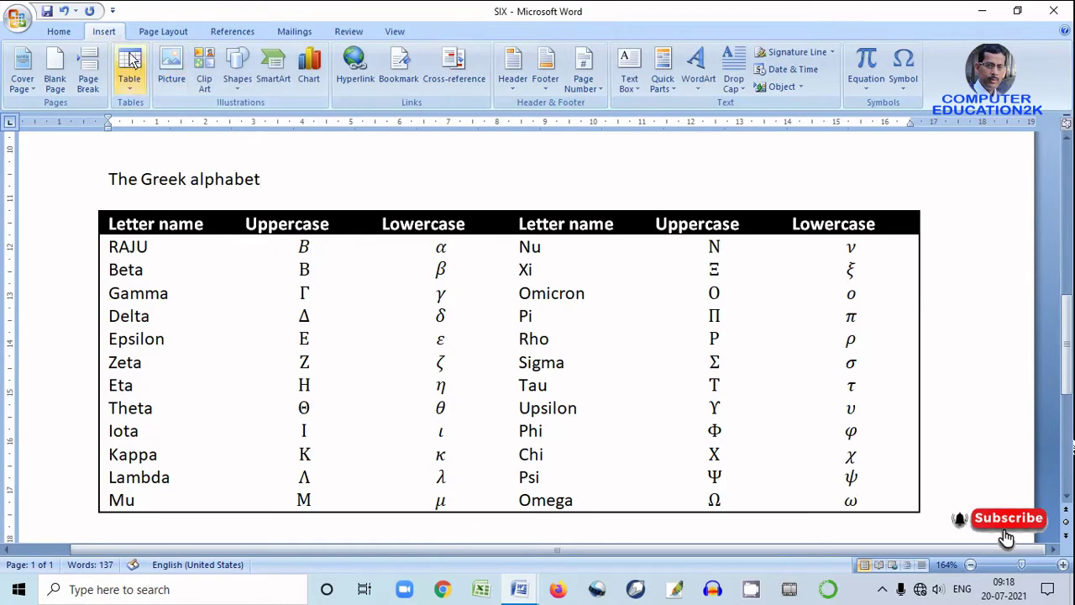
pyautogui.click(138, 82)
pyautogui.moveTo(204, 319)
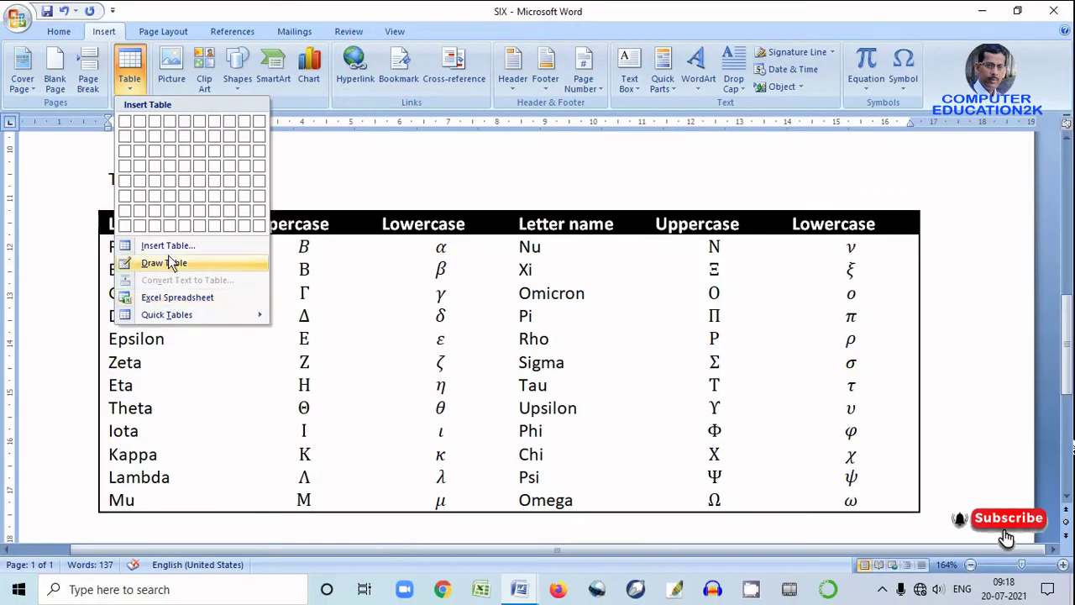
pyautogui.click(338, 164)
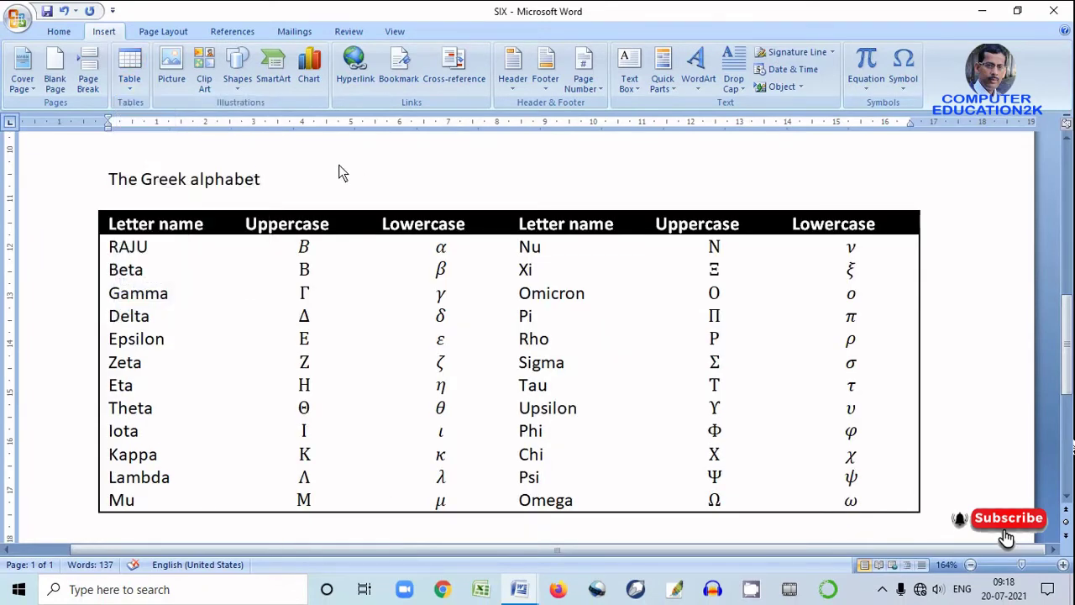
# Step: Undo the cell edits and the insertion of the Greek alphabet table
pyautogui.hotkey('ctrl', 'z')
pyautogui.hotkey('ctrl', 'z')
pyautogui.hotkey('ctrl', 'z')
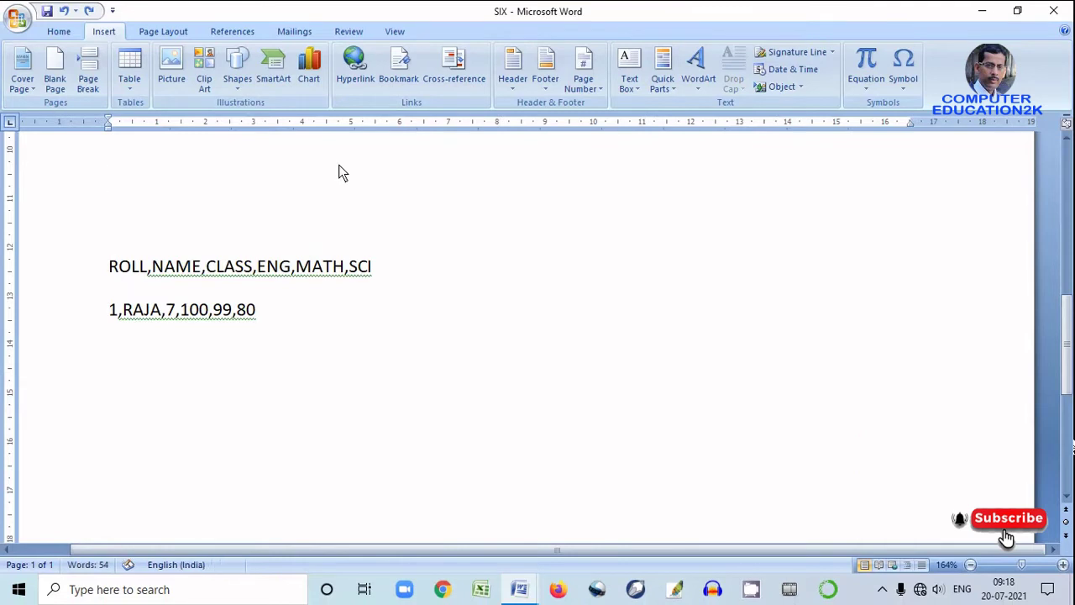
# Step: Insert a 7x7 table below the marks table using the size grid, and place the cursor in its fifth row, third column
pyautogui.scroll(3, 374, 181)
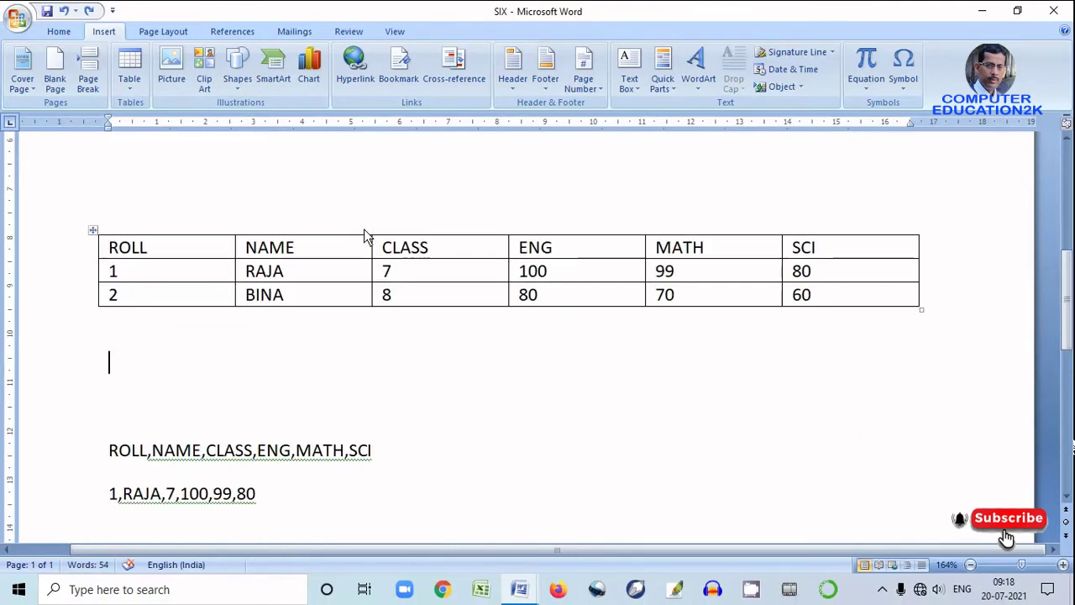
pyautogui.click(129, 82)
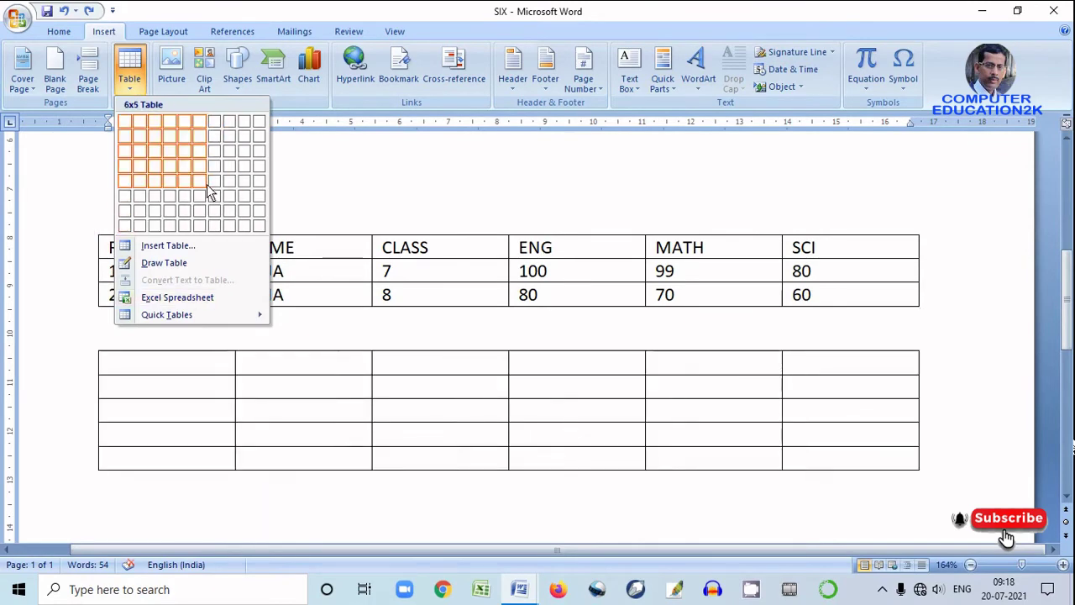
pyautogui.click(215, 220)
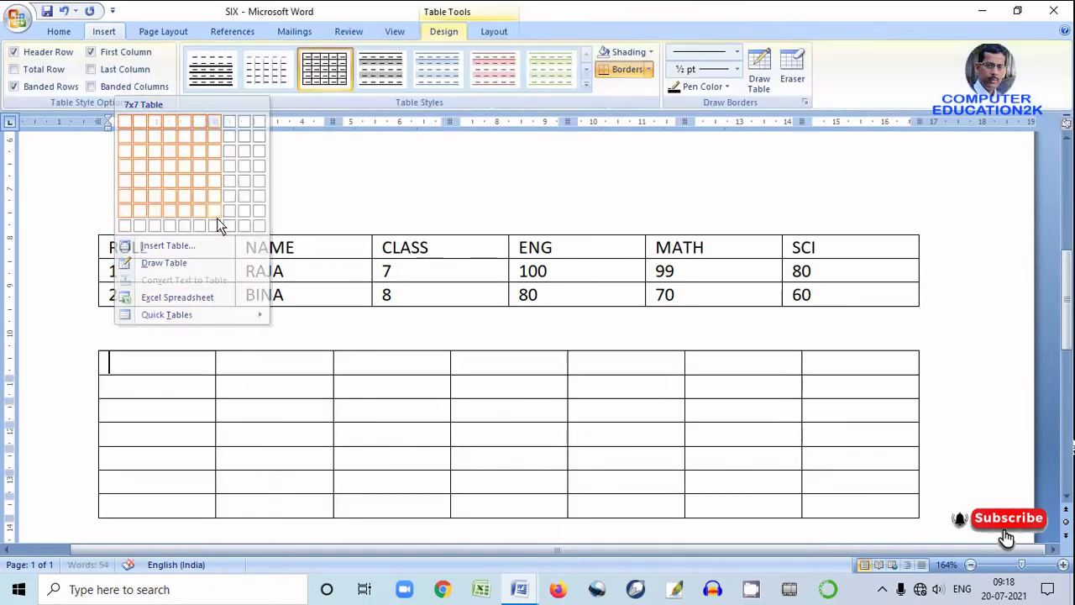
pyautogui.scroll(-3, 330, 345)
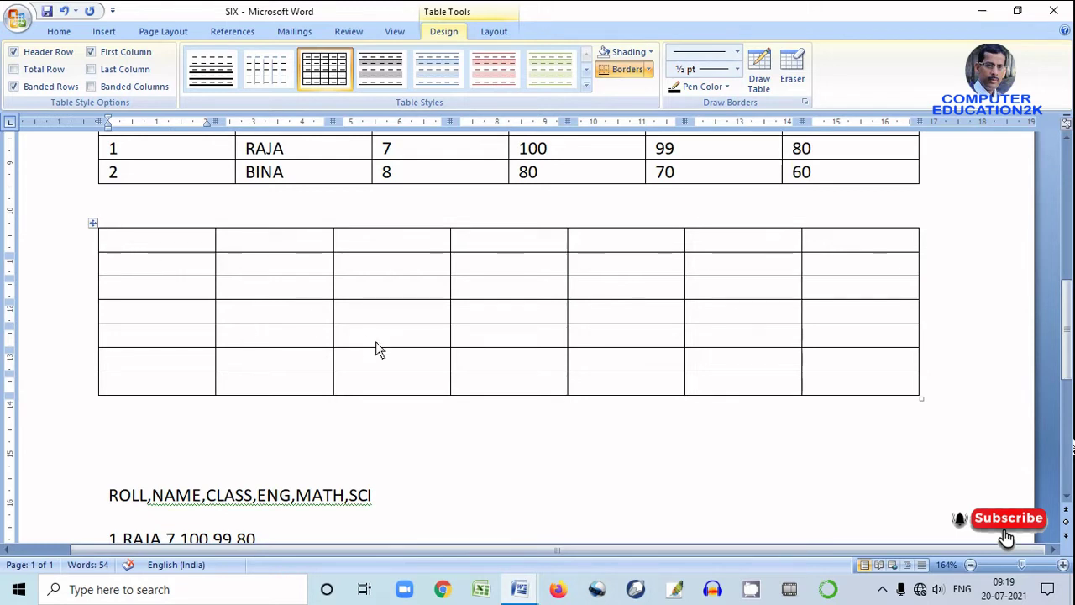
pyautogui.click(415, 337)
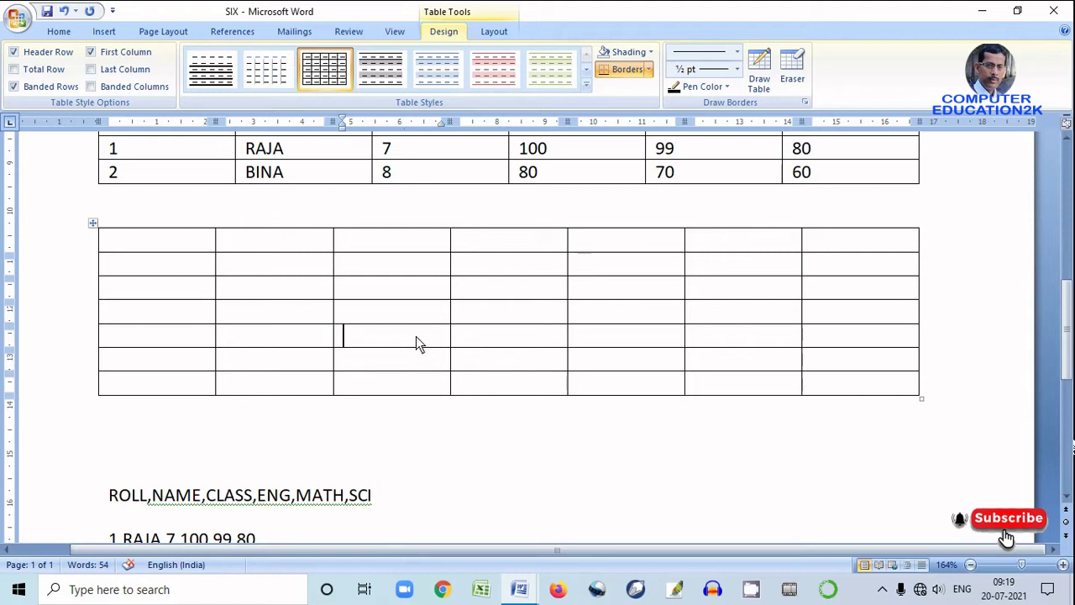
# Step: Enter DAY in the fifth row's third column and the second row's fifth column, and NIGHT in the third row's first column
pyautogui.write('DAY')
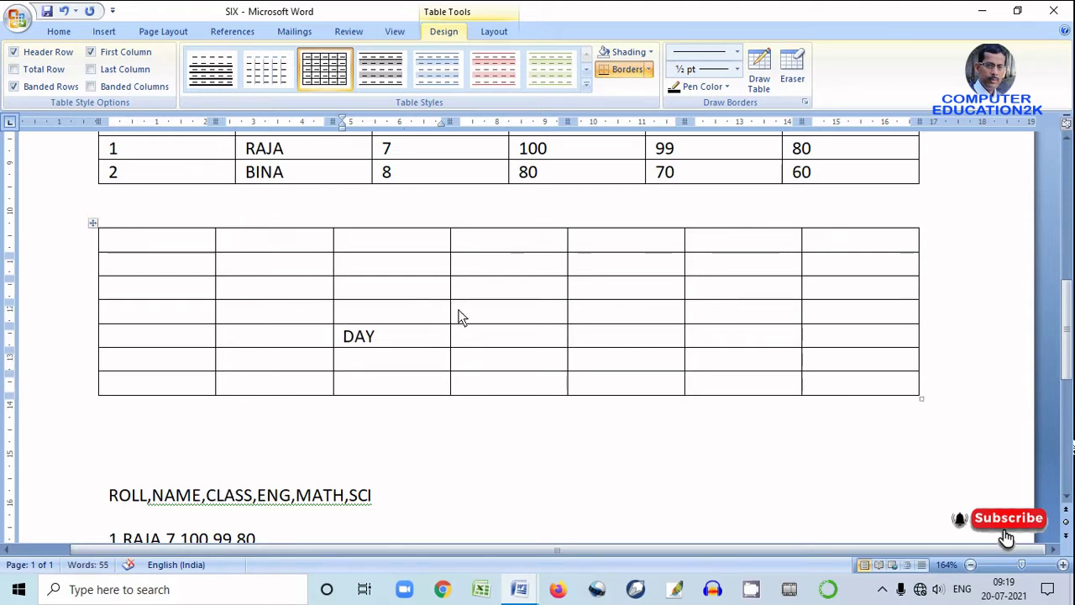
pyautogui.click(609, 271)
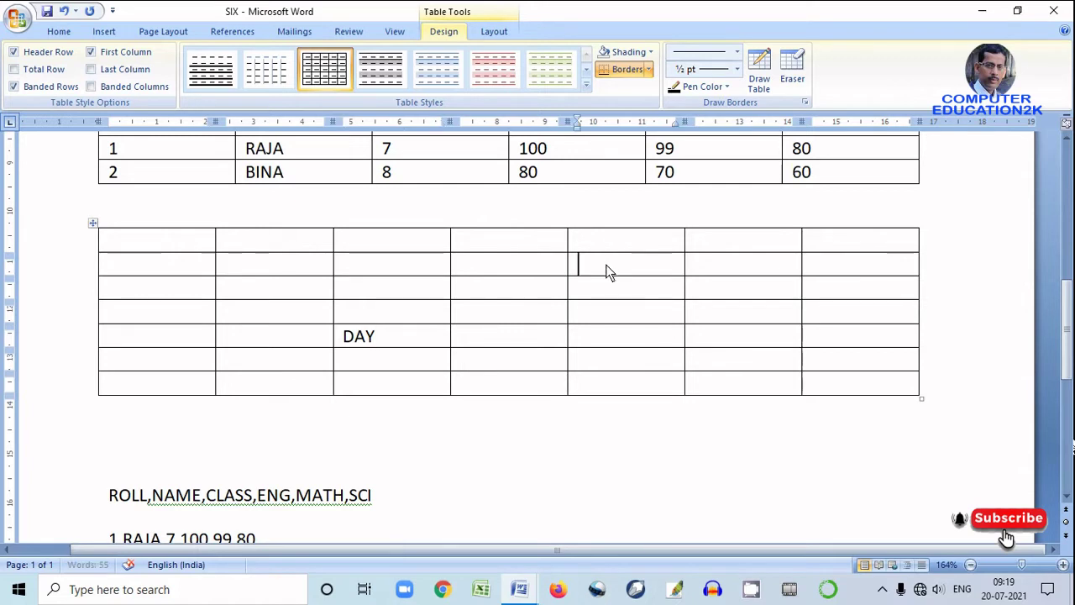
pyautogui.write('DAY')
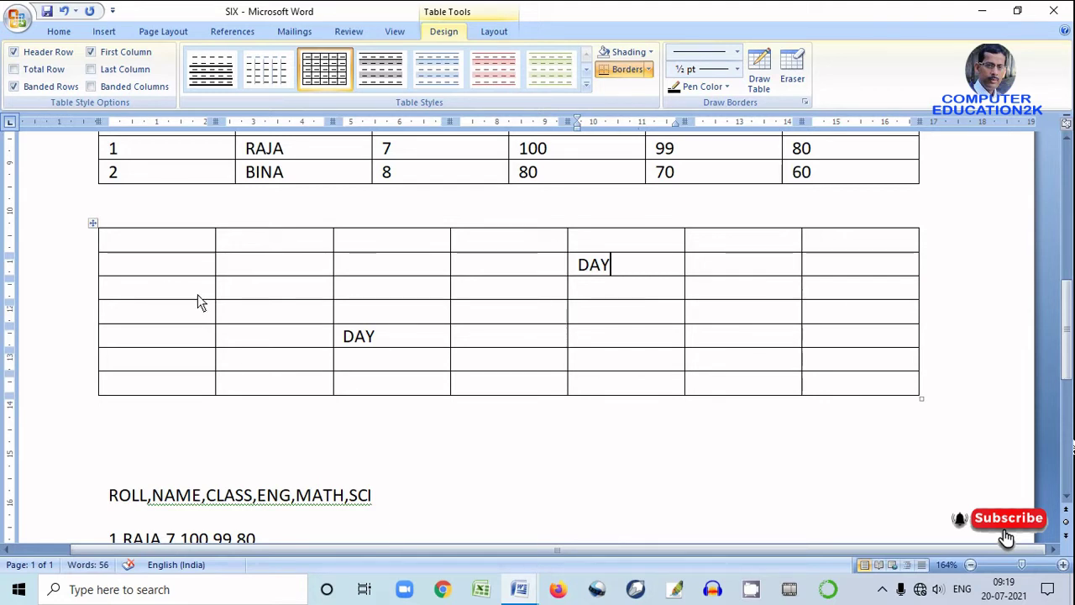
pyautogui.click(159, 289)
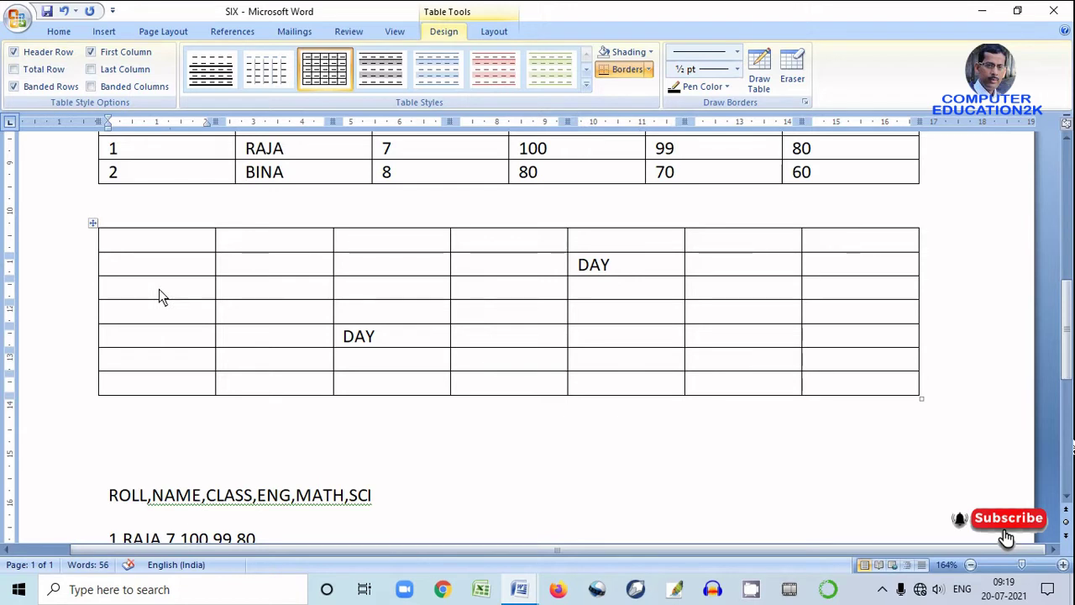
pyautogui.write('NIGHT')
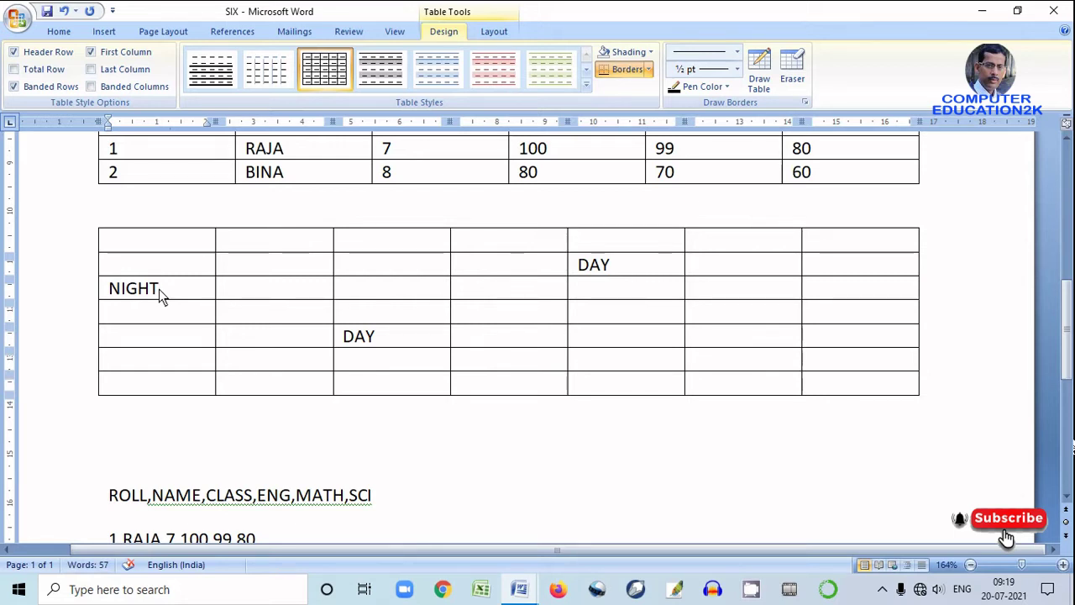
# Step: Move the cursor forward cell by cell along the row containing NIGHT
pyautogui.press('Tab')
pyautogui.press('Tab')
pyautogui.press('Tab')
pyautogui.press('Tab')
pyautogui.press('Tab')
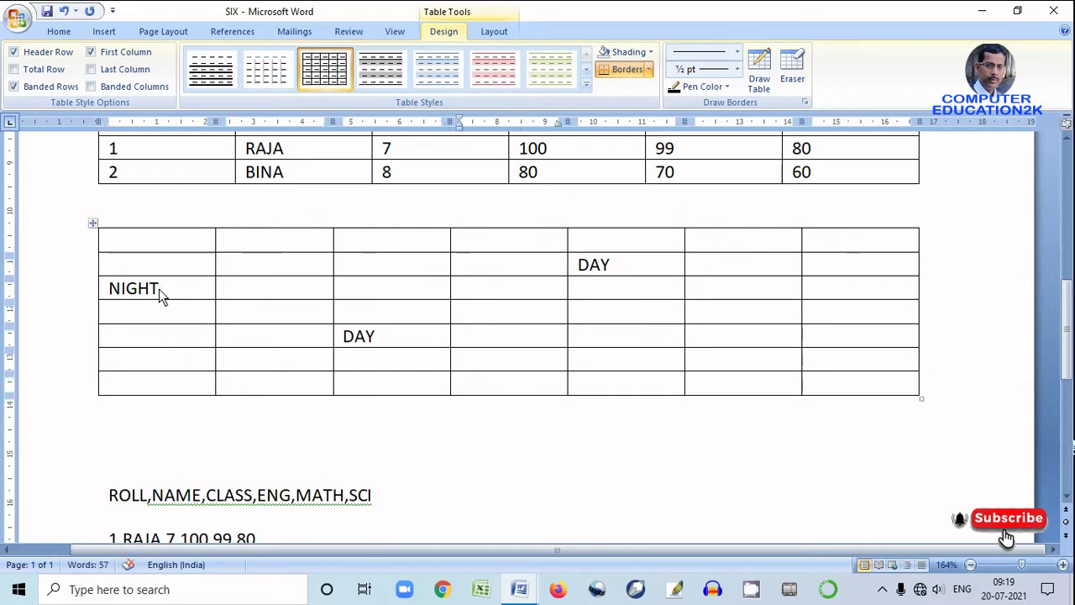
pyautogui.press('Tab')
# Step: Move the cursor through the 7x7 table's cells in all directions, ending in the second column
pyautogui.press('Down')
pyautogui.press('Left')
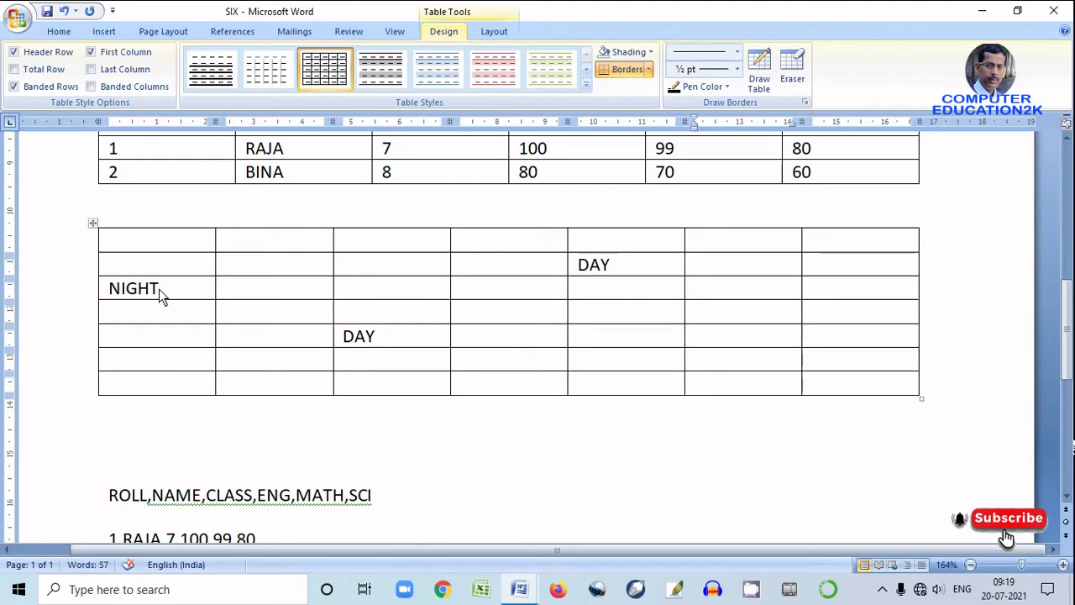
pyautogui.press('Left')
pyautogui.press('Left')
pyautogui.press('Left')
pyautogui.press('Left')
pyautogui.press('Left')
pyautogui.press('Down')
pyautogui.press('Down')
pyautogui.press('Right')
pyautogui.press('Right')
pyautogui.press('Up')
pyautogui.press('Up')
pyautogui.press('Up')
pyautogui.press('Right')
pyautogui.press('Right')
pyautogui.press('Right')
pyautogui.press('Left')
pyautogui.press('Left')
pyautogui.press('Left')
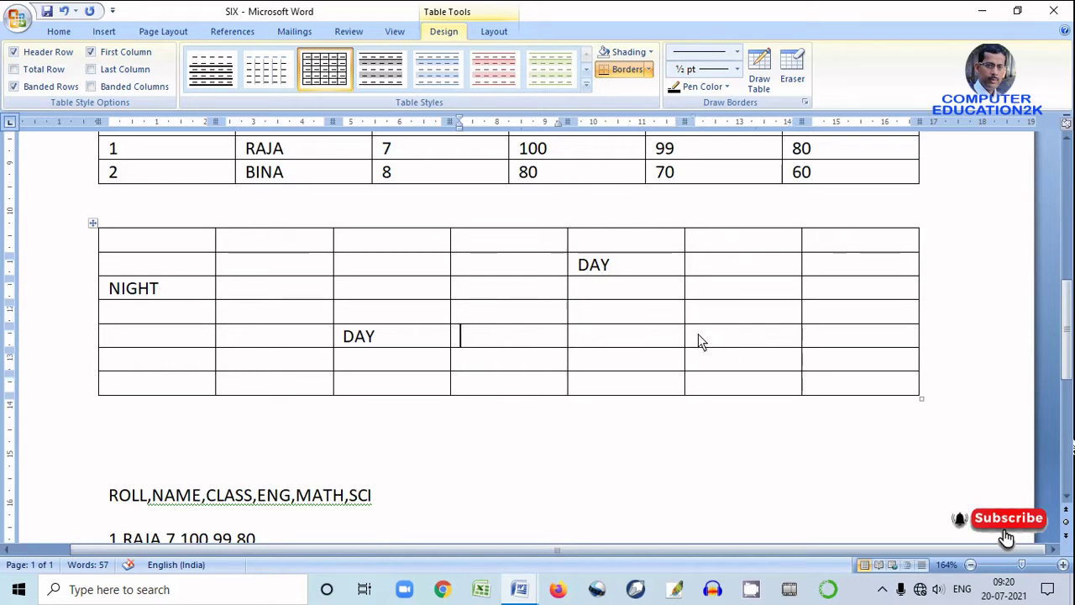
pyautogui.press('Left')
pyautogui.press('Left')
pyautogui.press('Left')
pyautogui.press('Left')
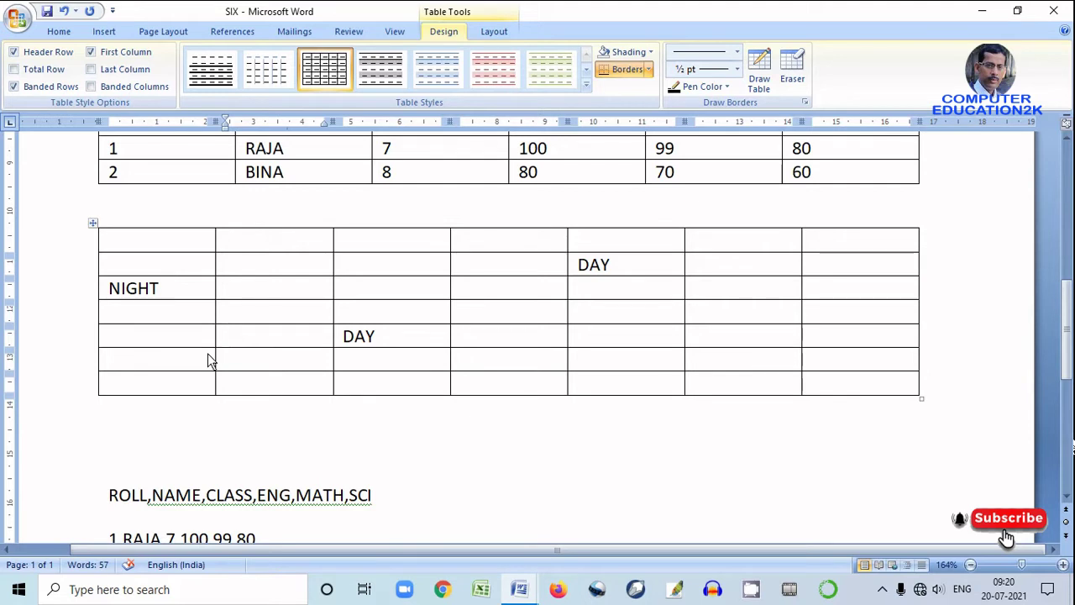
# Step: Undo the DAY and NIGHT entries in the 7x7 table
pyautogui.hotkey('ctrl', 'z')
pyautogui.hotkey('ctrl', 'z')
pyautogui.hotkey('ctrl', 'z')
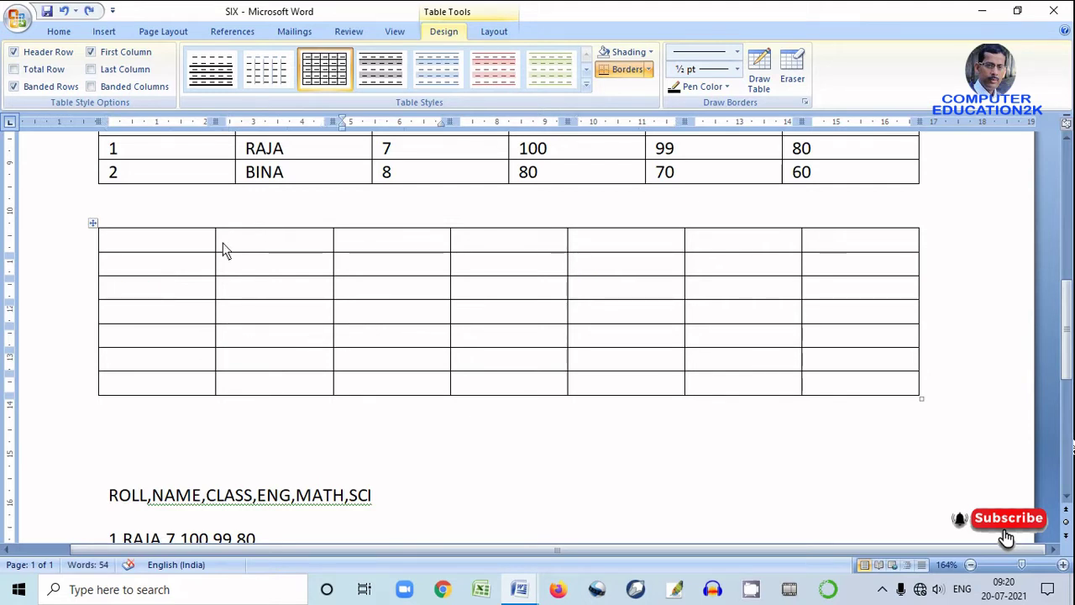
# Step: Select individual columns of the 7x7 table one after another, starting with the first and ending with the fifth
pyautogui.click(191, 230)
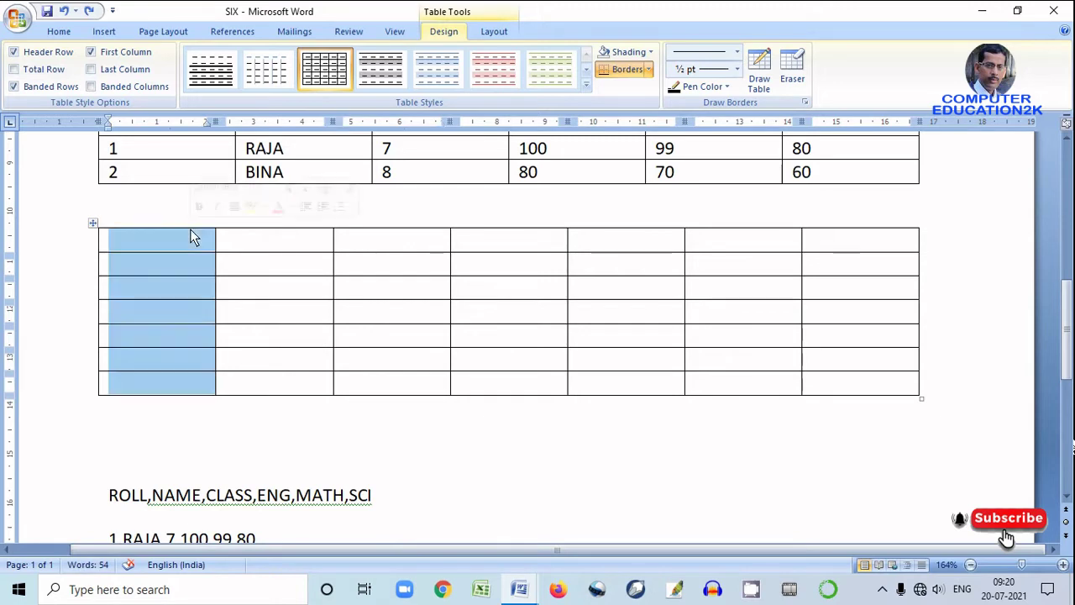
pyautogui.click(275, 230)
pyautogui.click(393, 230)
pyautogui.click(504, 225)
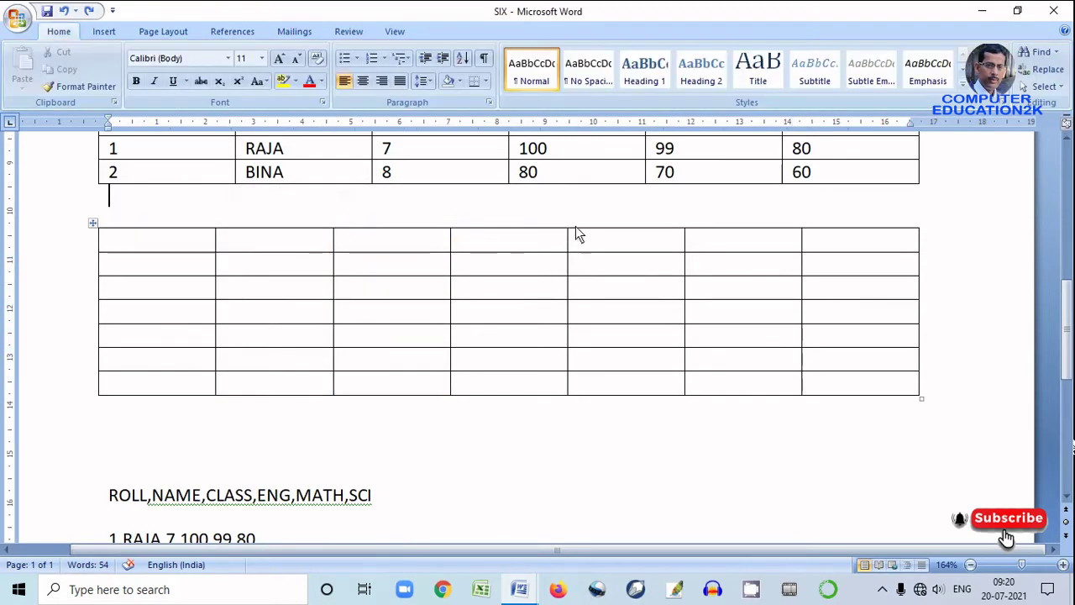
pyautogui.click(588, 231)
# Step: Select the second, fourth and sixth rows of the 7x7 table one after another, and clear the selection
pyautogui.click(81, 266)
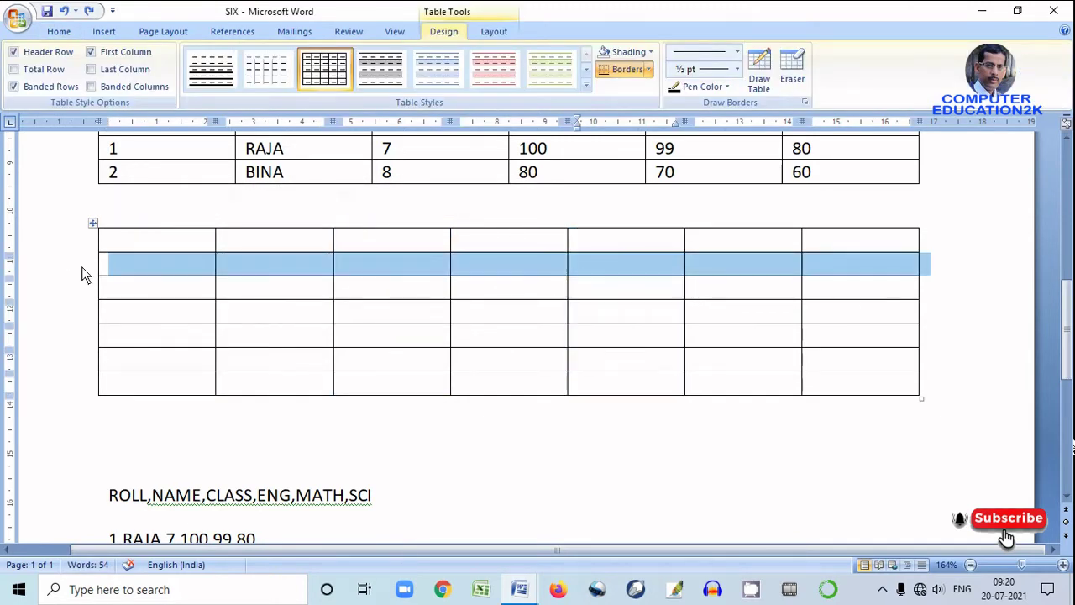
pyautogui.click(76, 311)
pyautogui.click(67, 363)
pyautogui.click(250, 415)
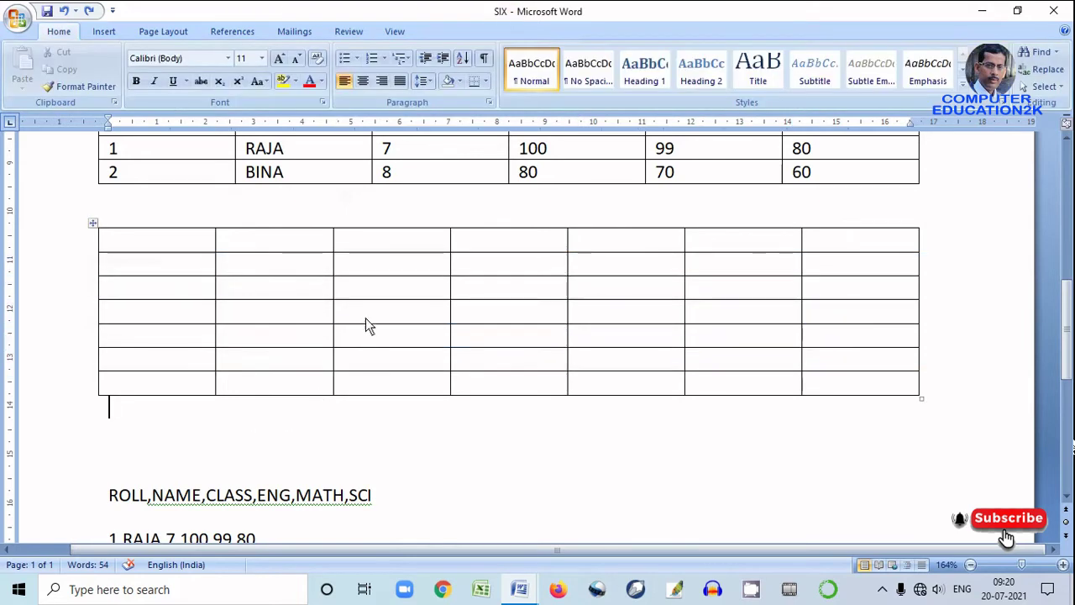
# Step: Select the single cell in row four, column three and the one in row six, column five, and clear the selection
pyautogui.click(336, 314)
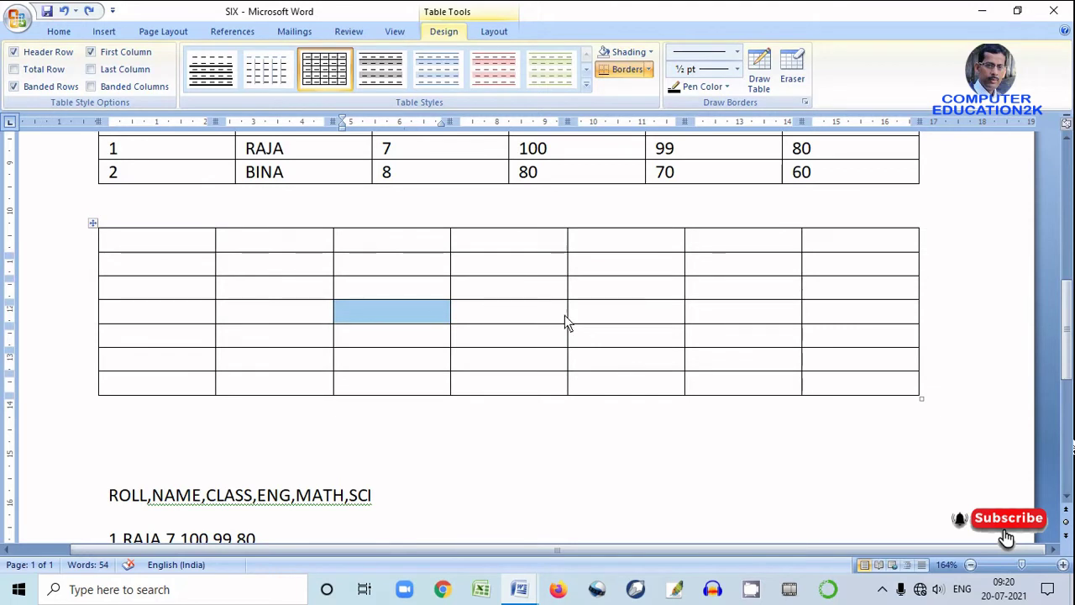
pyautogui.click(569, 366)
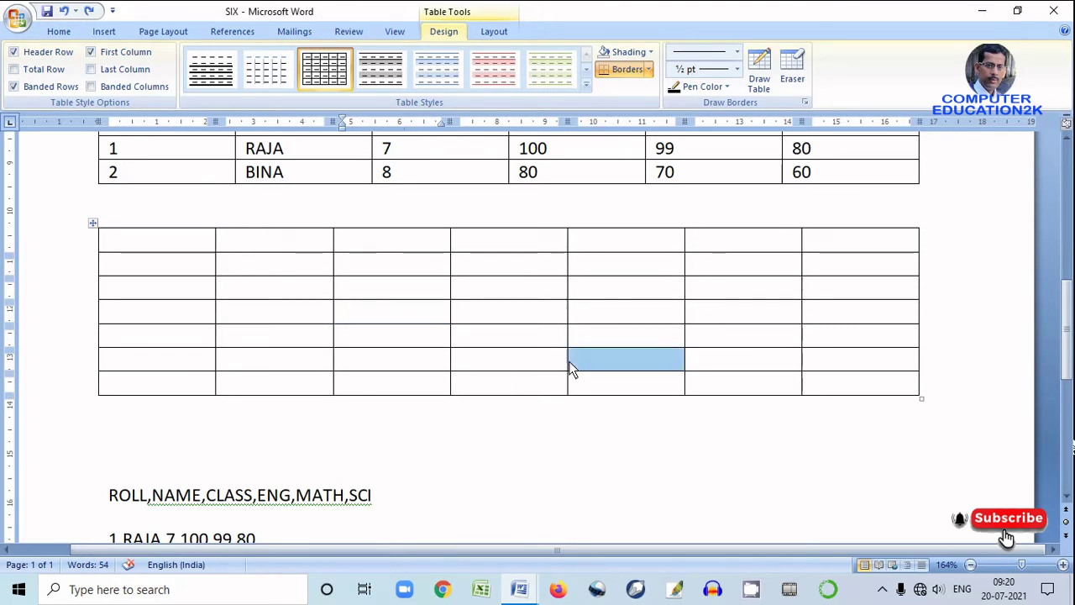
pyautogui.click(523, 360)
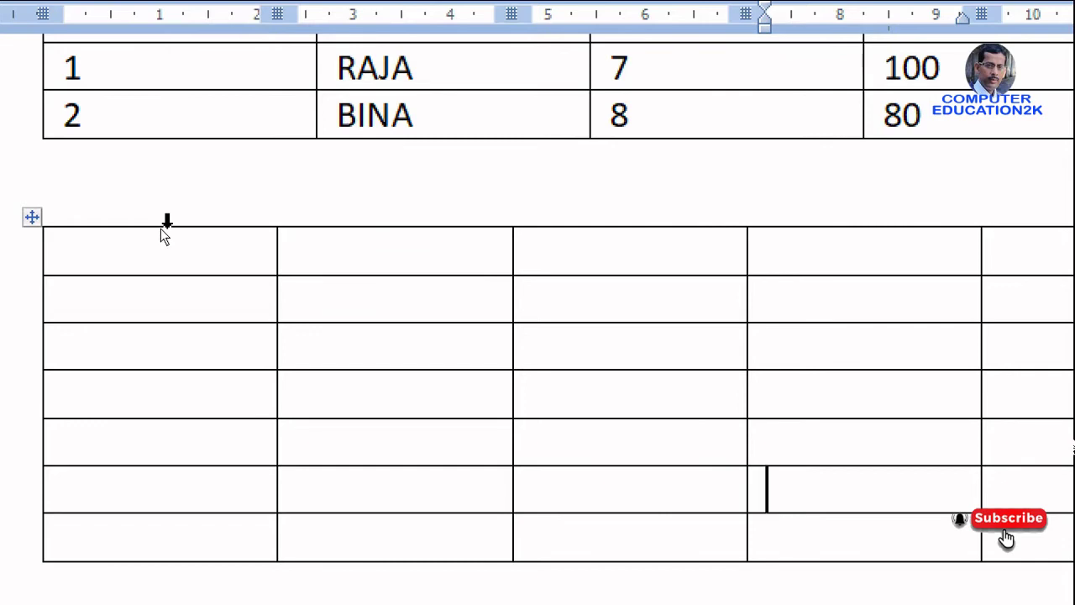
# Step: Select the first, second and third columns of the 7x7 table one after another
pyautogui.click(167, 227)
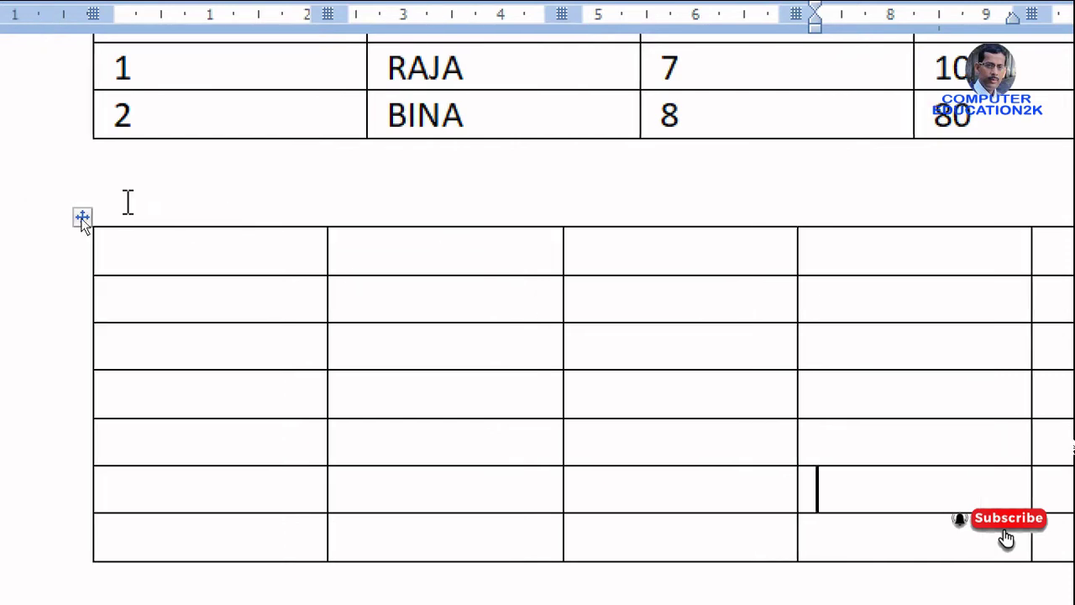
pyautogui.click(301, 224)
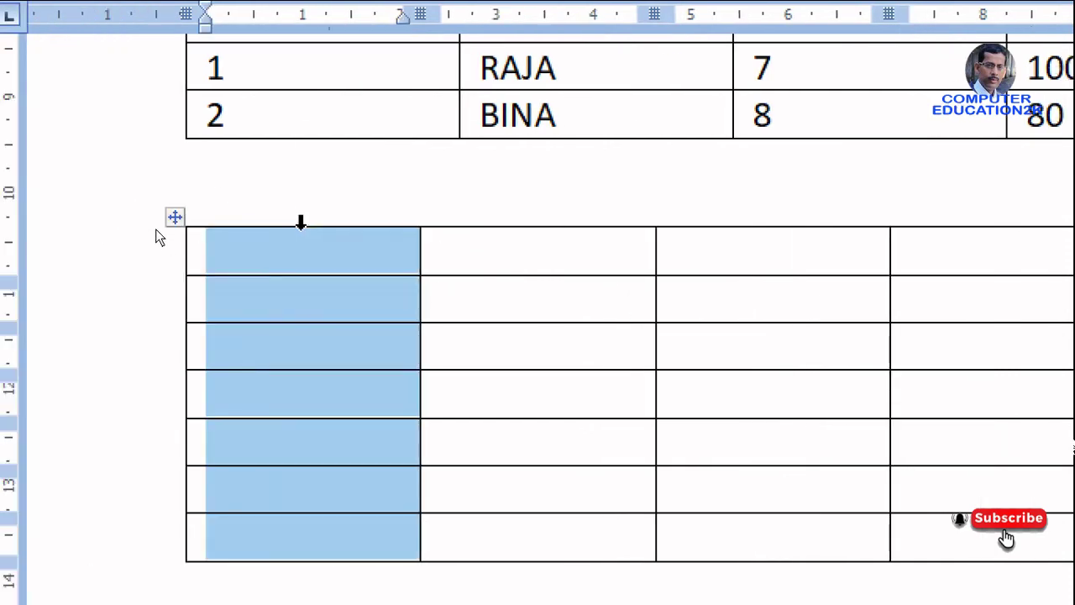
pyautogui.click(521, 223)
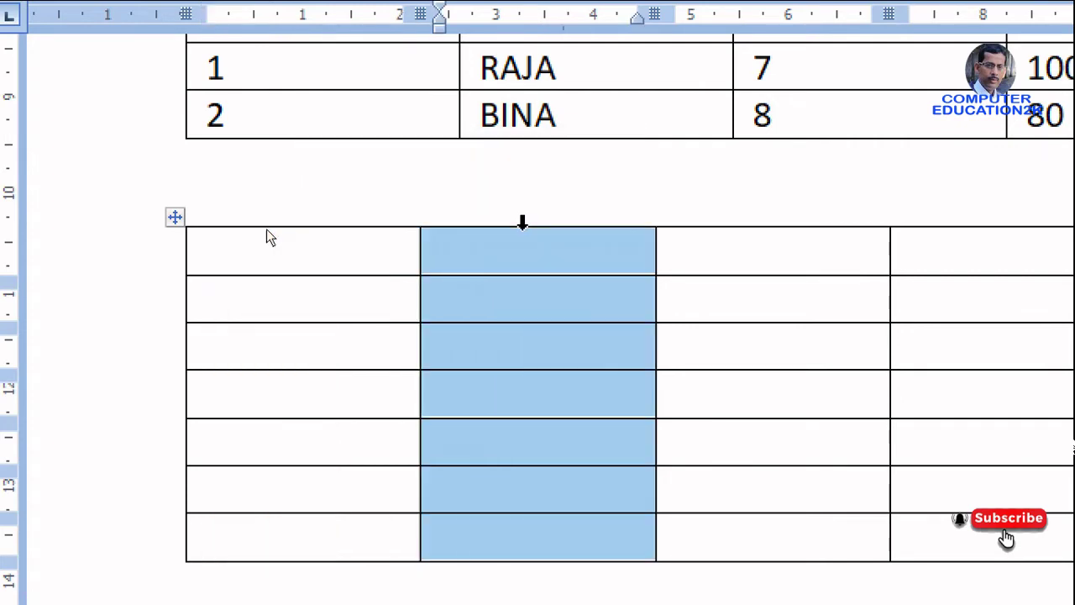
pyautogui.click(770, 223)
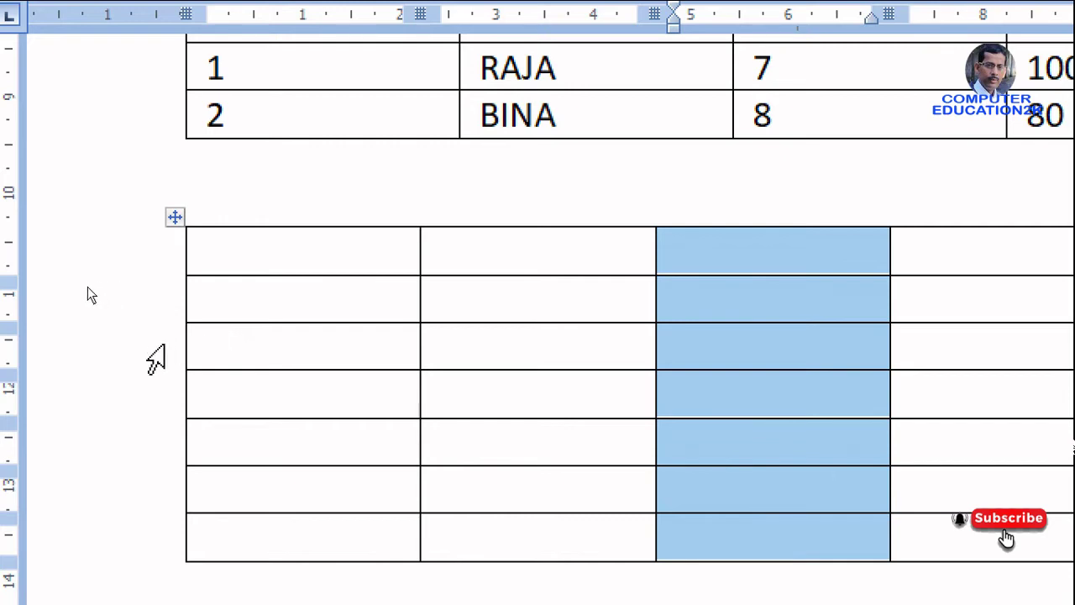
# Step: Select the third, fourth, fifth and sixth rows of the 7x7 table one after another
pyautogui.click(161, 344)
pyautogui.click(162, 396)
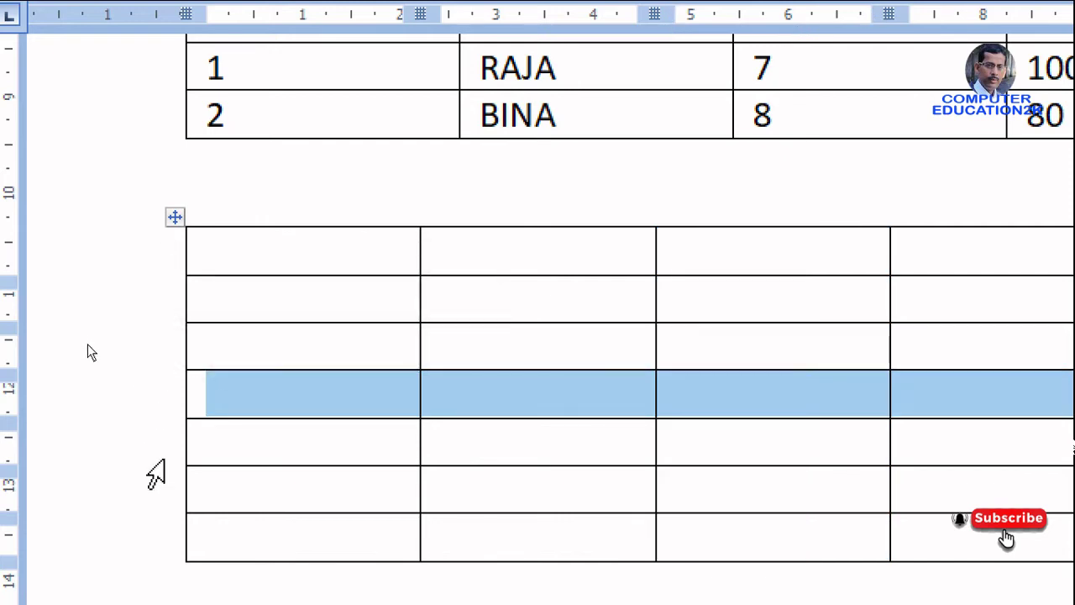
pyautogui.click(163, 453)
pyautogui.click(156, 504)
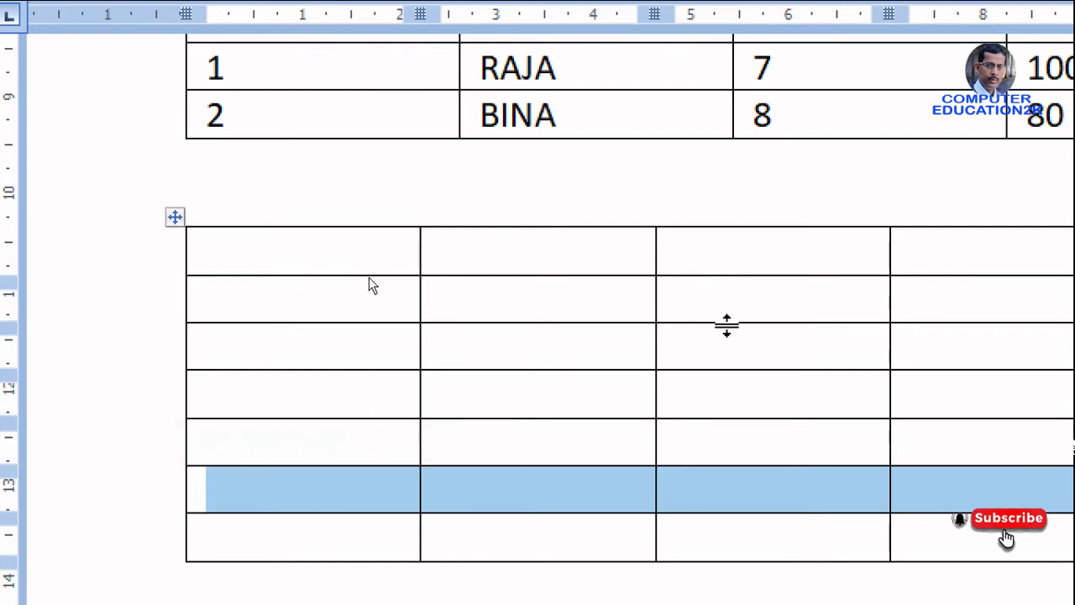
# Step: Select single cells one after another: row three column three, row two column two, and row five column three
pyautogui.click(731, 358)
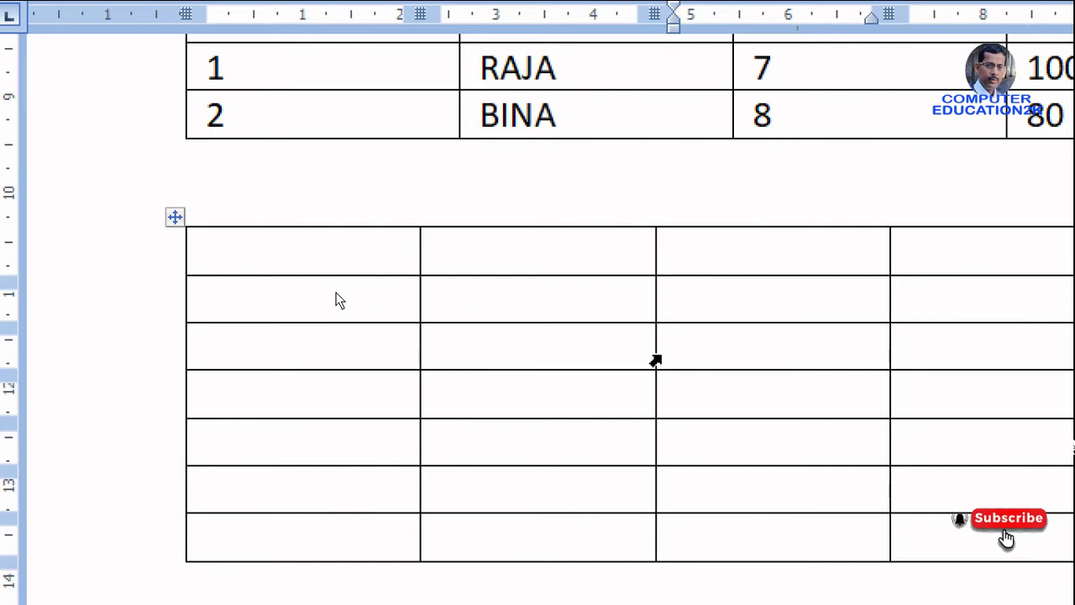
pyautogui.click(656, 359)
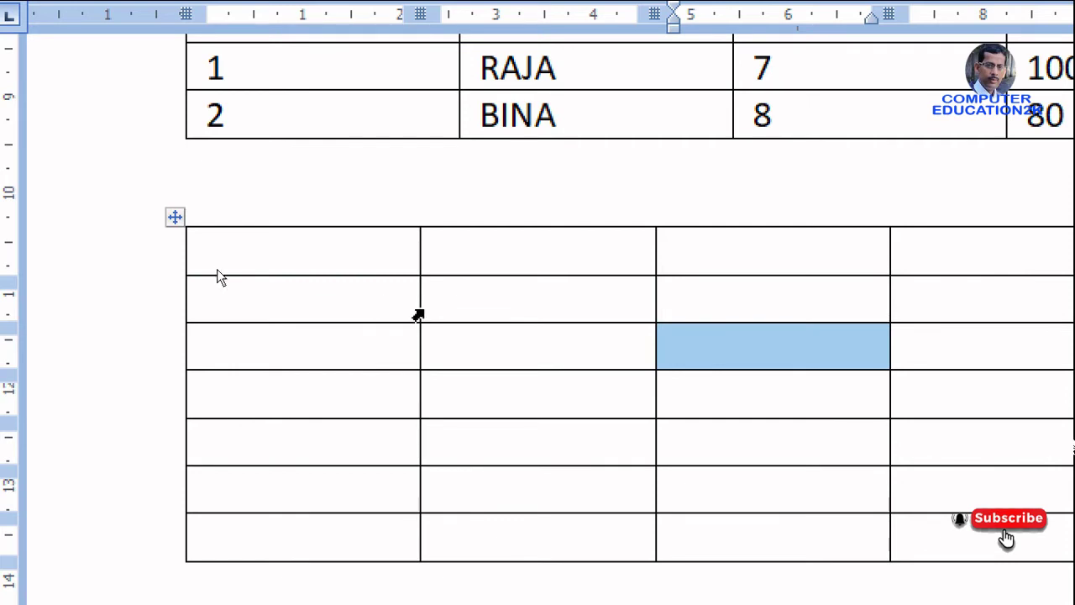
pyautogui.click(418, 315)
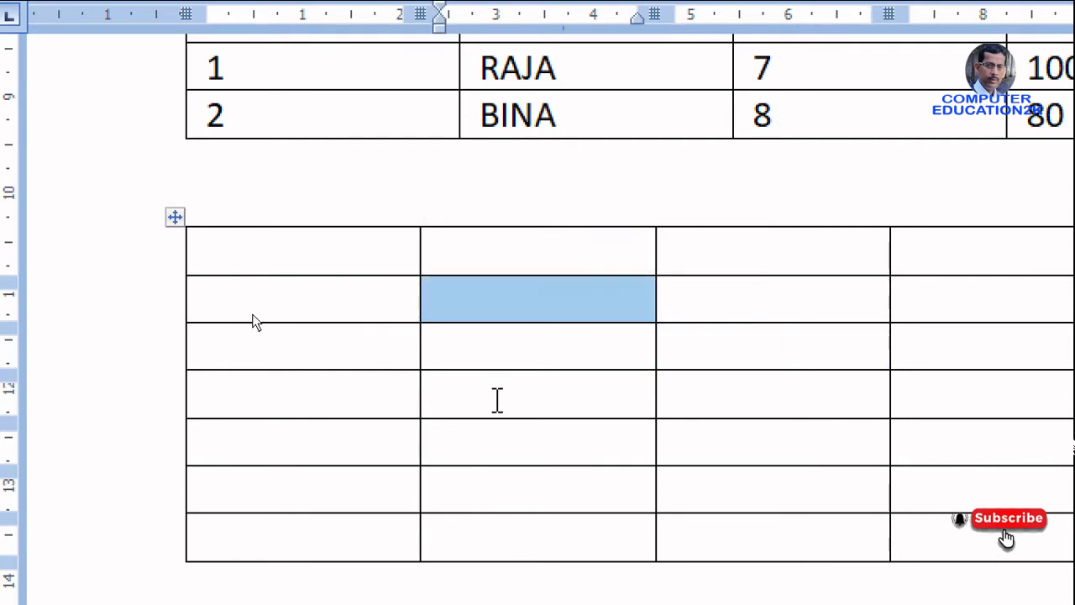
pyautogui.click(656, 465)
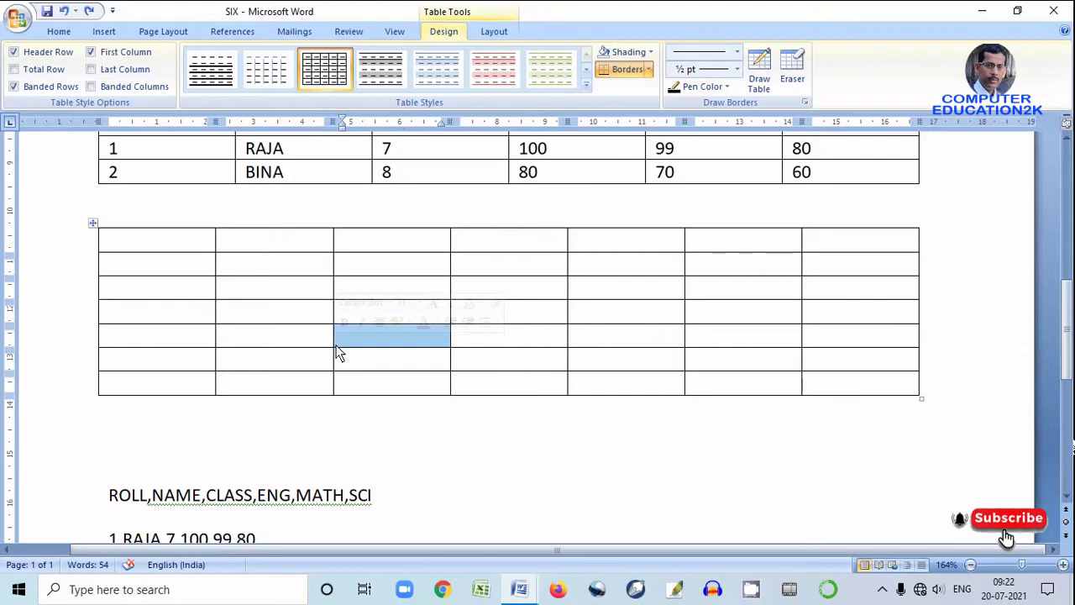
# Step: Display the table layout tools with the cursor in the 7x7 table's first row, fourth column
pyautogui.click(522, 315)
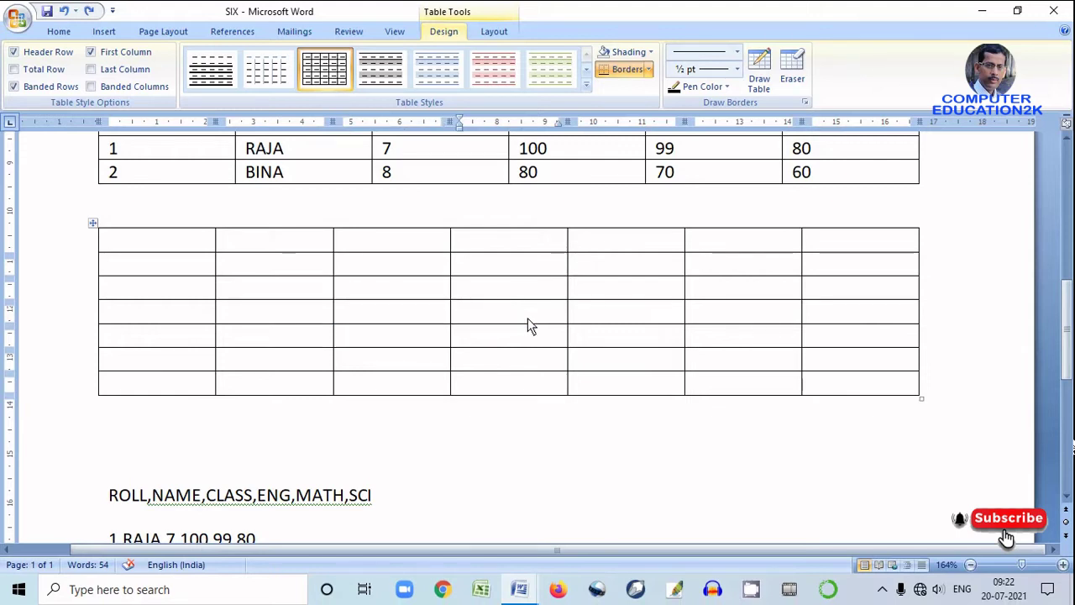
pyautogui.click(504, 287)
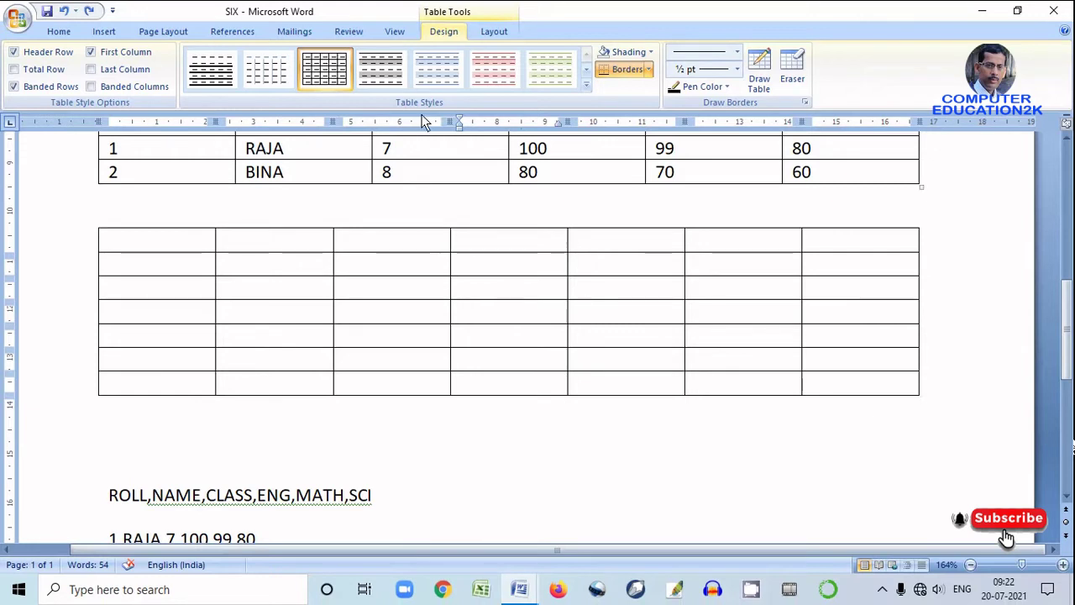
pyautogui.click(495, 32)
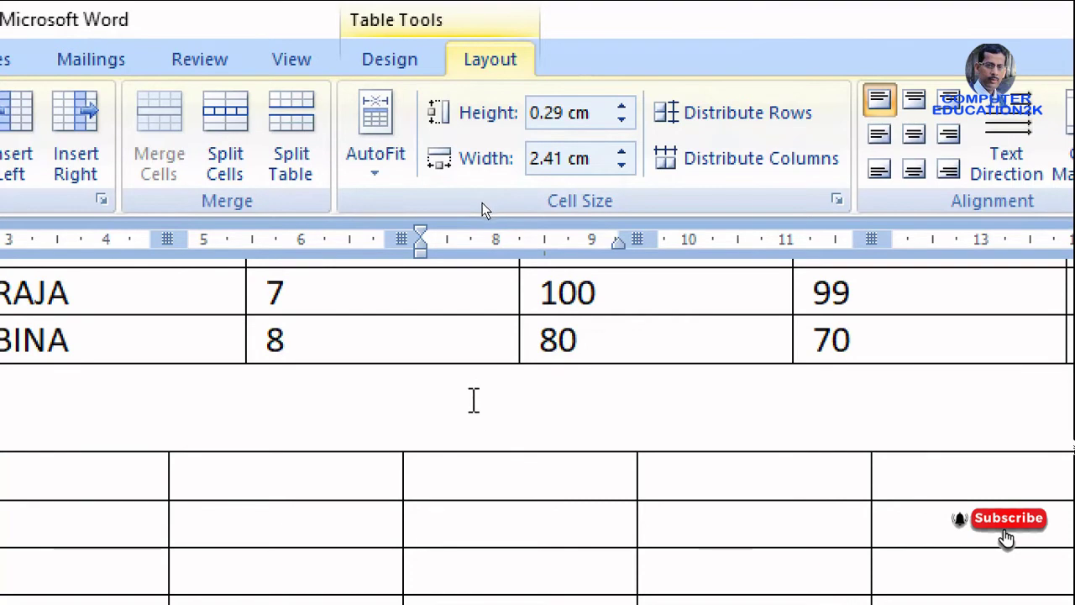
pyautogui.click(485, 420)
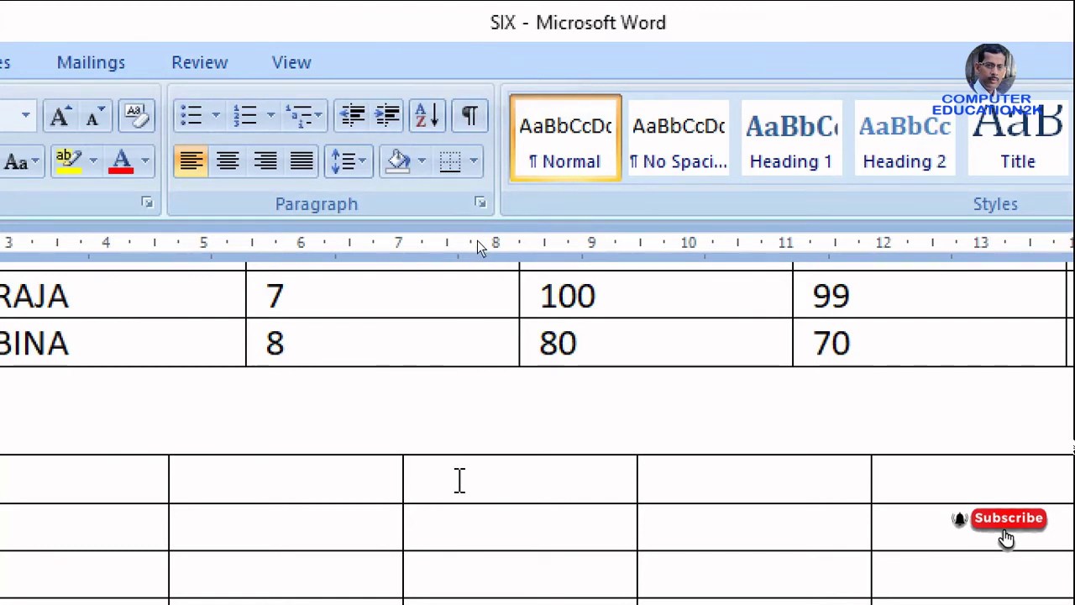
pyautogui.click(458, 483)
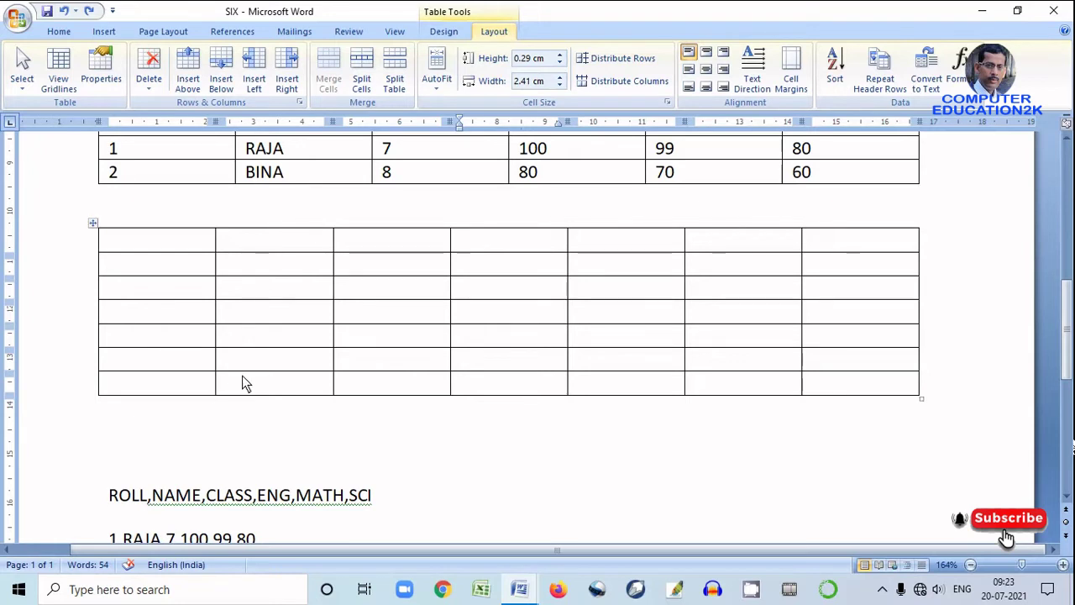
# Step: Insert two rows below the last row of the blank table and two more above its new last row
pyautogui.click(87, 387)
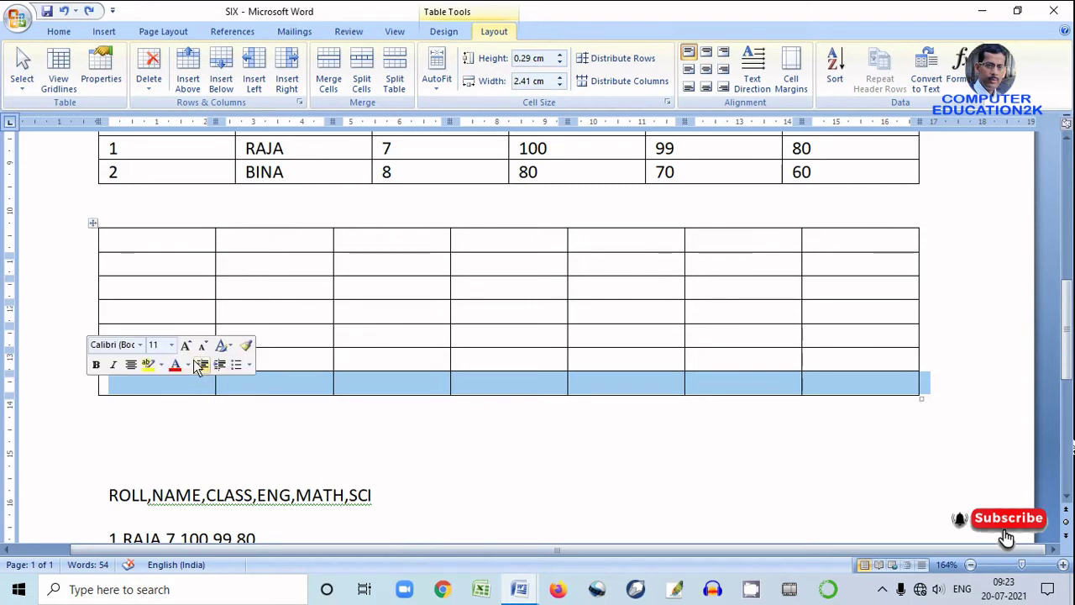
pyautogui.click(298, 378)
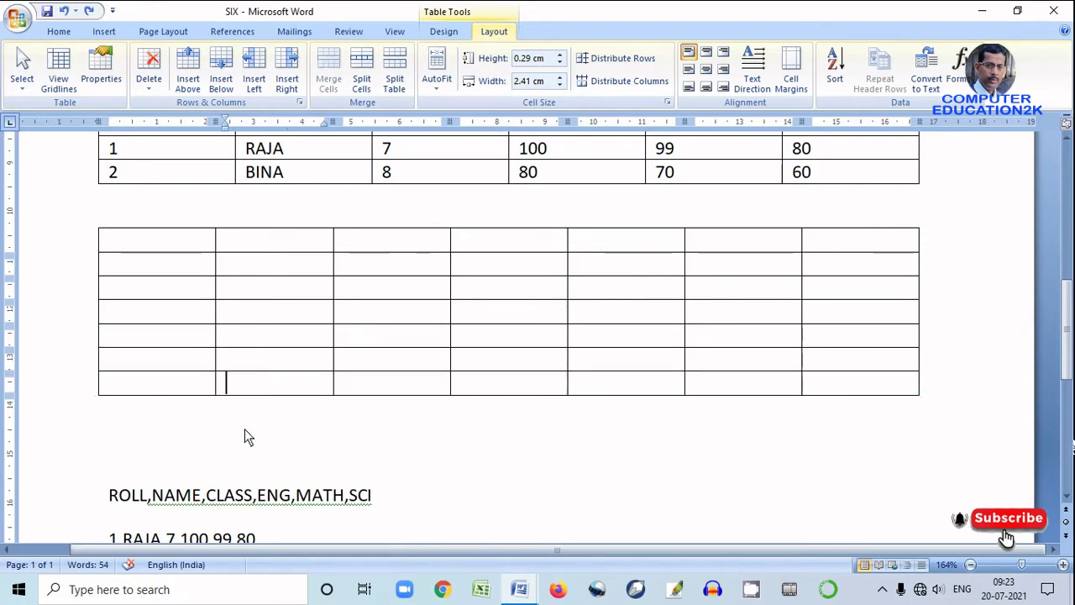
pyautogui.click(88, 391)
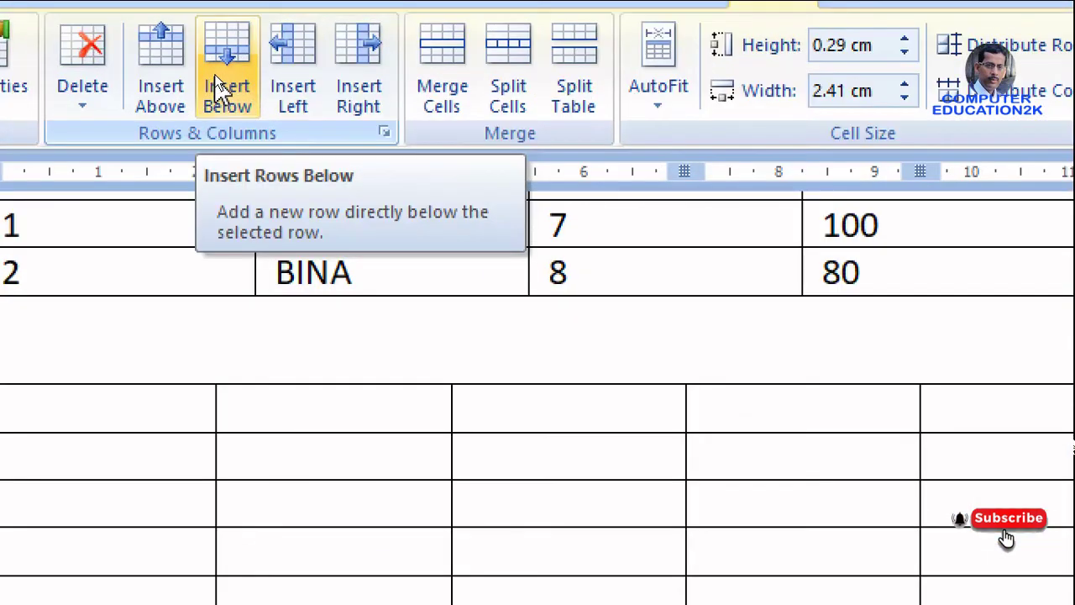
pyautogui.click(215, 75)
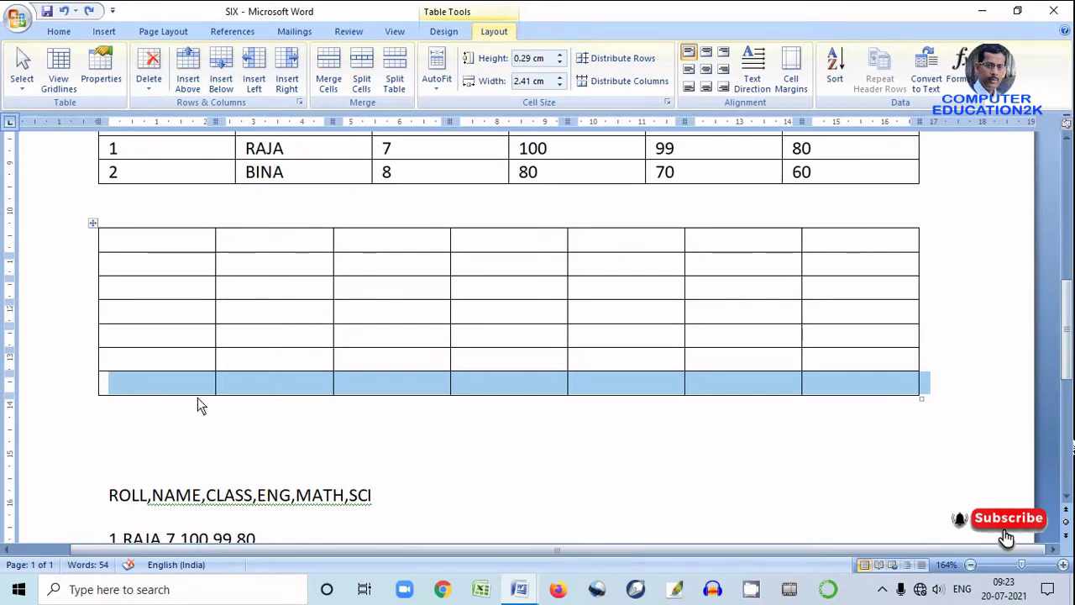
pyautogui.click(223, 76)
pyautogui.click(223, 76)
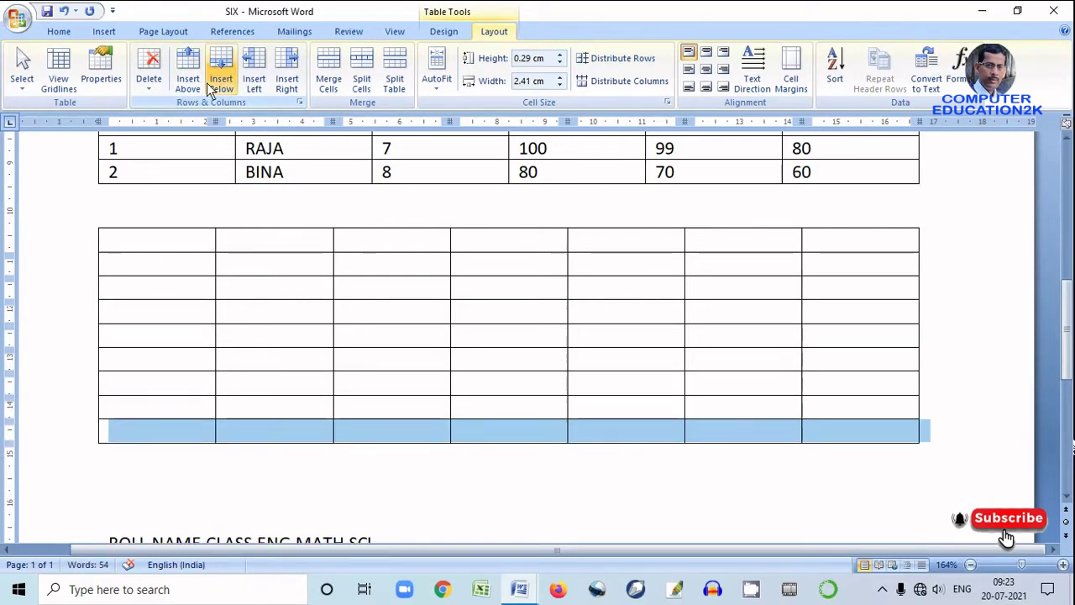
pyautogui.click(188, 82)
pyautogui.click(188, 81)
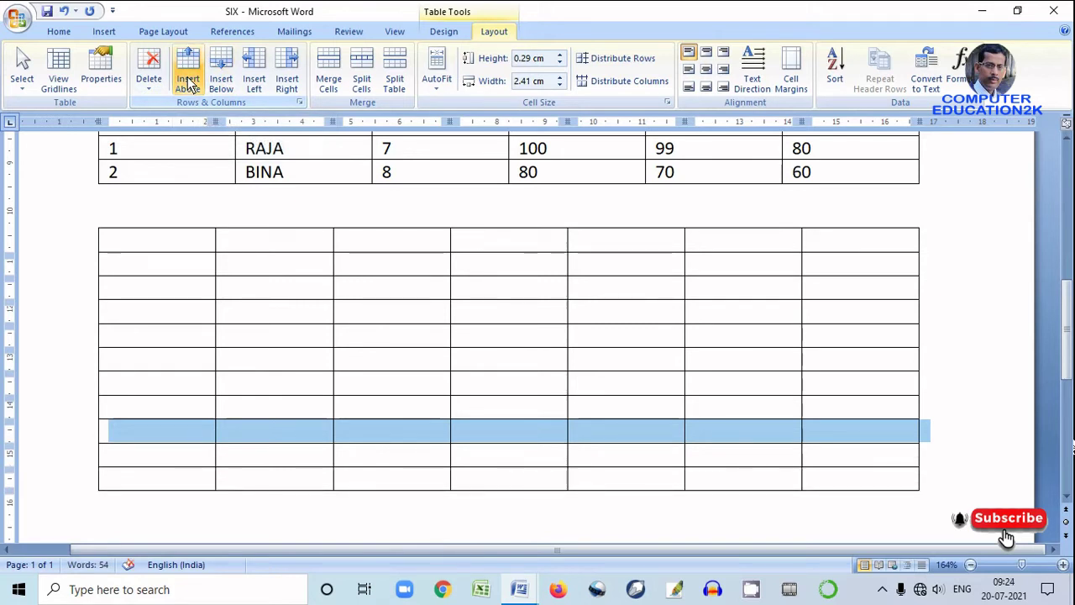
# Step: Insert one column left of the blank table's third column and another right of that new column
pyautogui.click(420, 248)
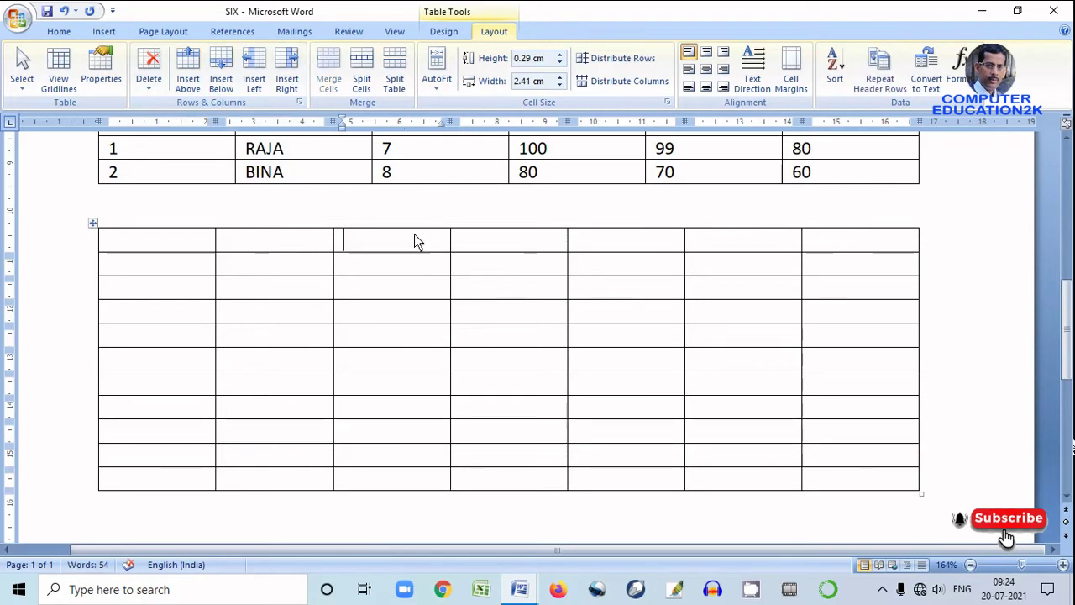
pyautogui.click(412, 229)
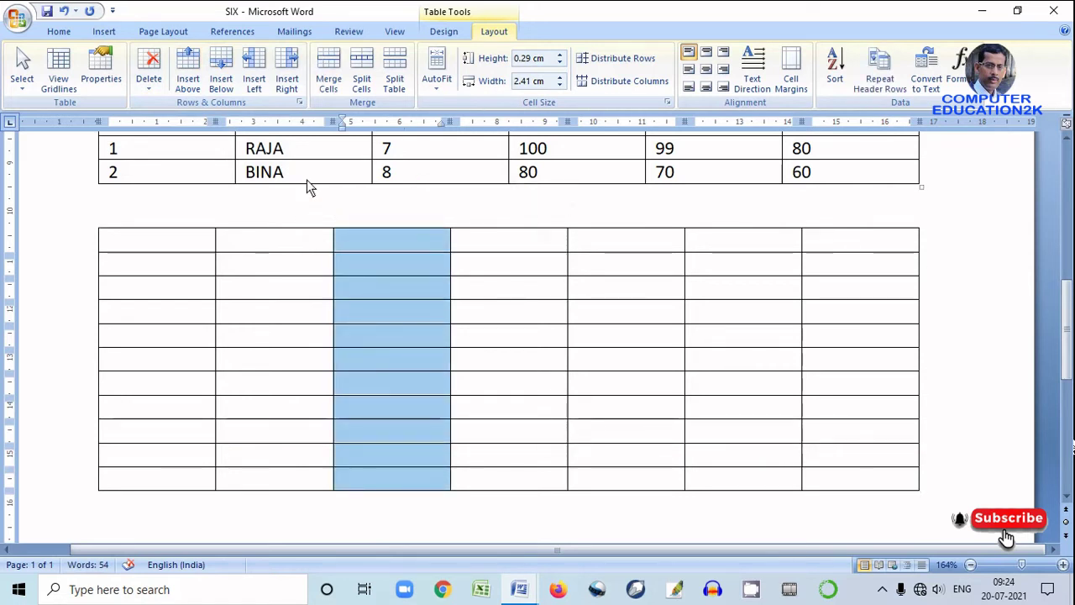
pyautogui.click(255, 84)
pyautogui.click(281, 84)
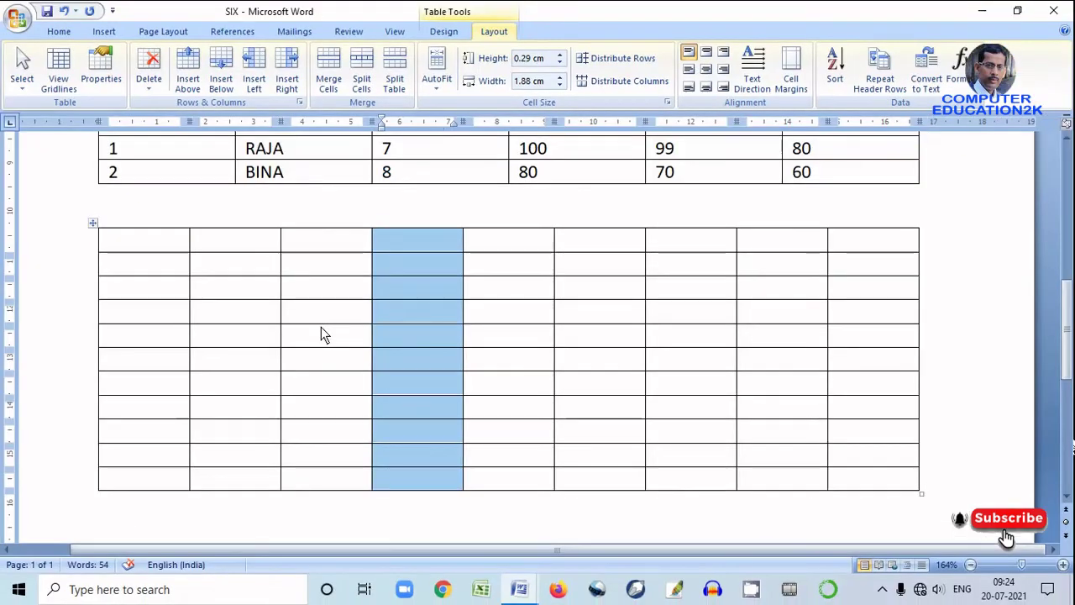
pyautogui.click(563, 548)
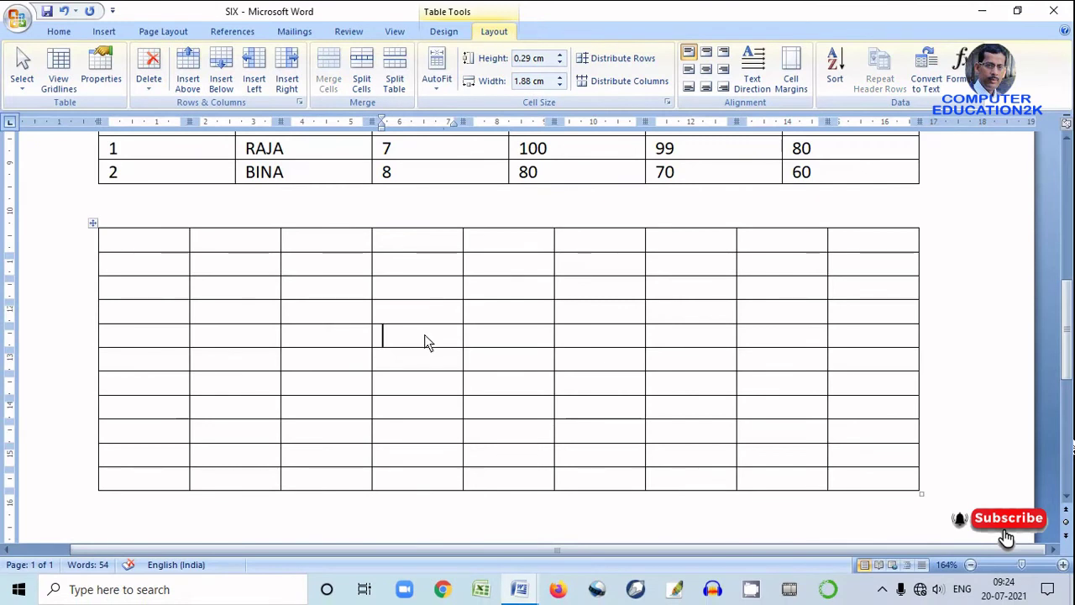
# Step: Merge the nine cells of the blank table's first row into one cell and undo the merge
pyautogui.click(89, 246)
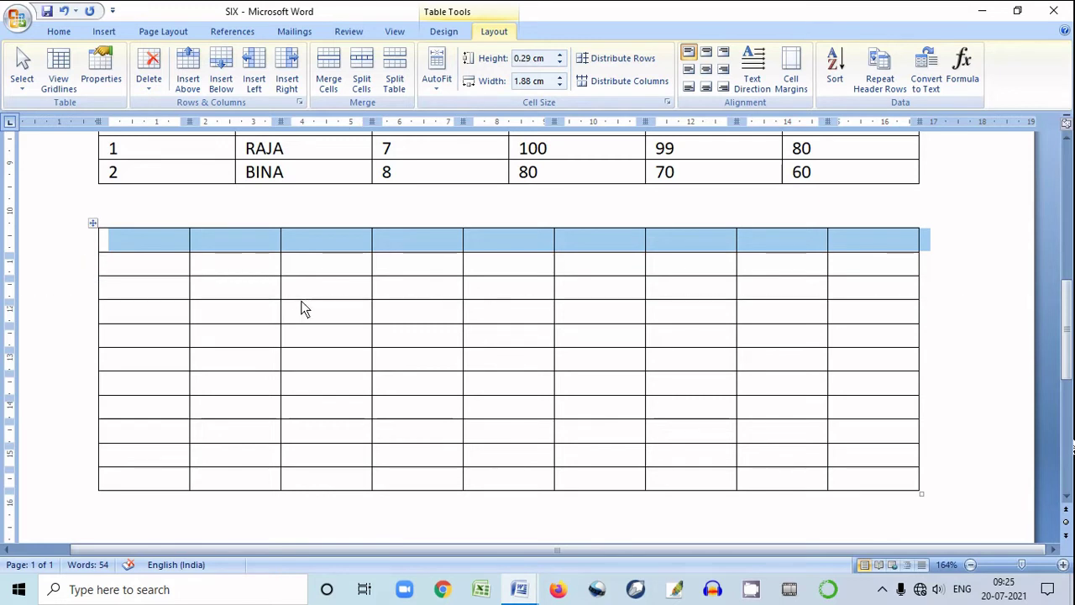
pyautogui.click(144, 290)
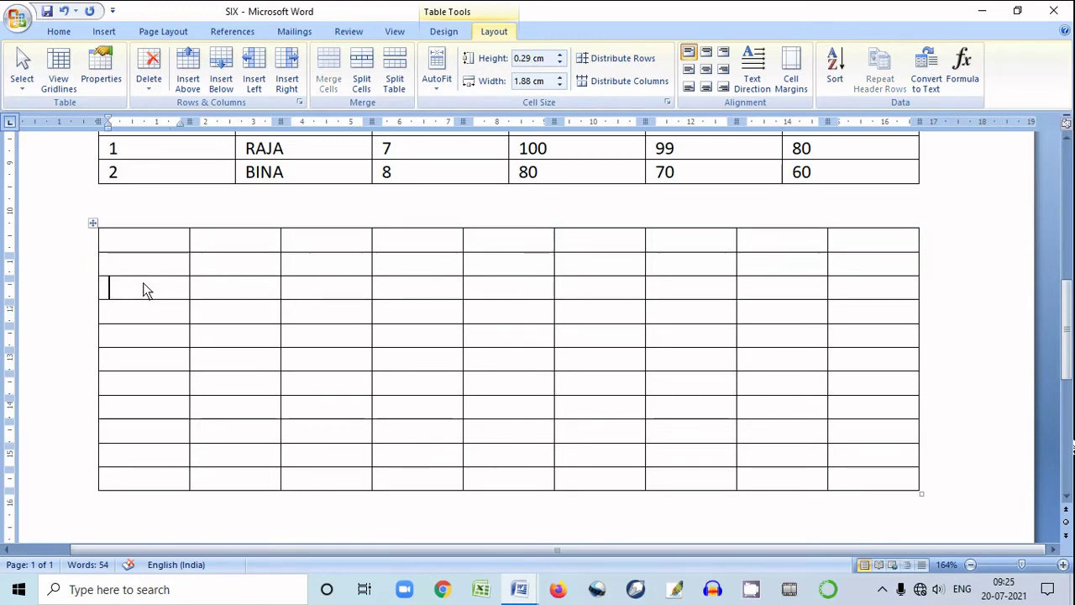
pyautogui.click(87, 242)
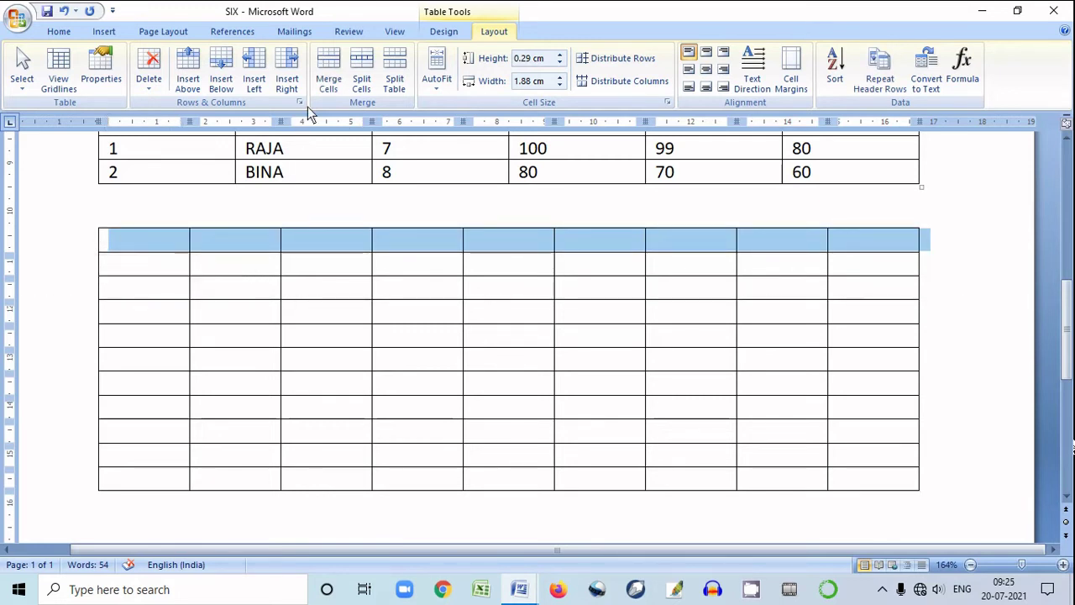
pyautogui.click(329, 80)
pyautogui.click(384, 264)
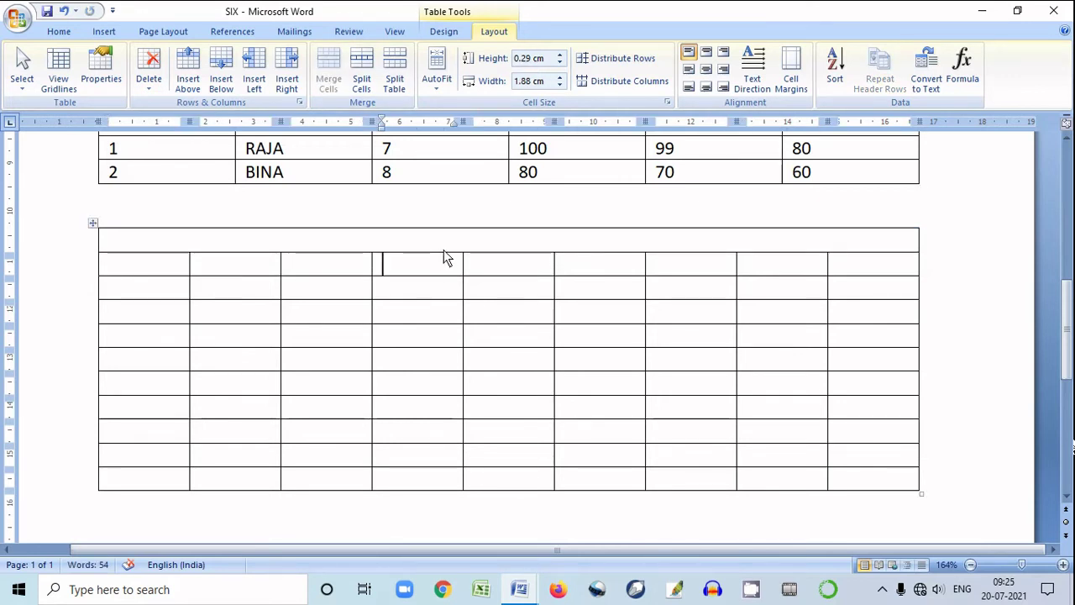
pyautogui.hotkey('ctrl', 'z')
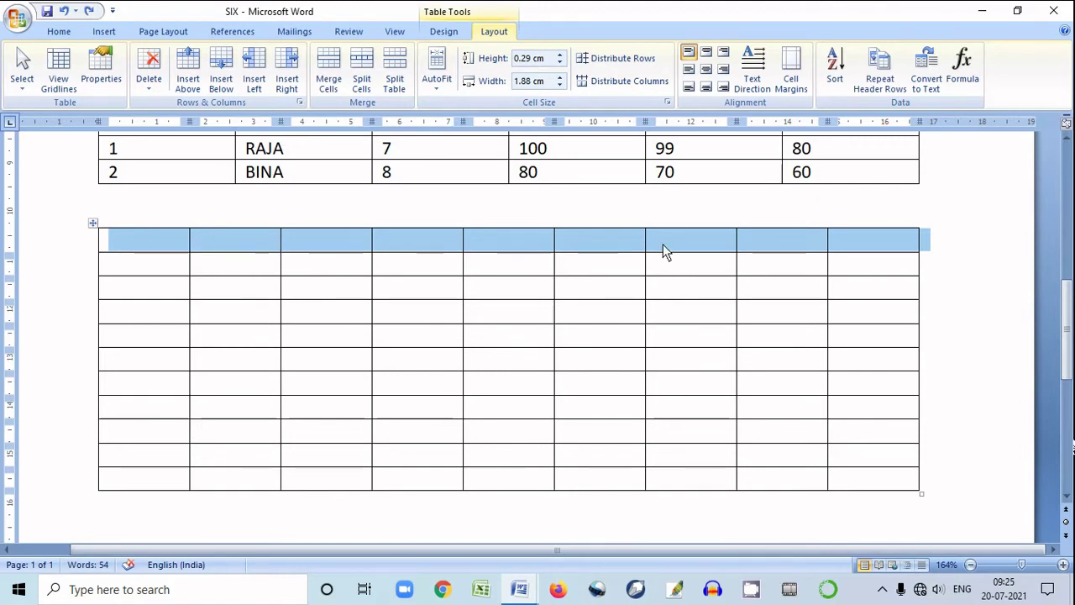
# Step: Repeat the merge across the blank table's first row and revert it to separate cells
pyautogui.click(545, 332)
pyautogui.click(84, 245)
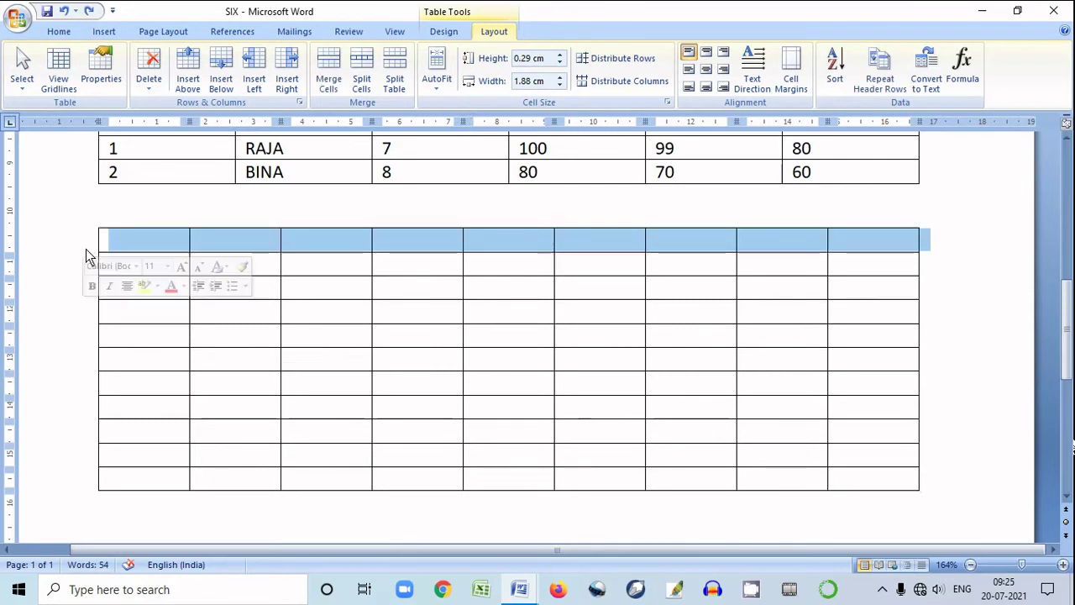
pyautogui.click(328, 79)
pyautogui.moveTo(433, 277); pyautogui.dragTo(430, 276)
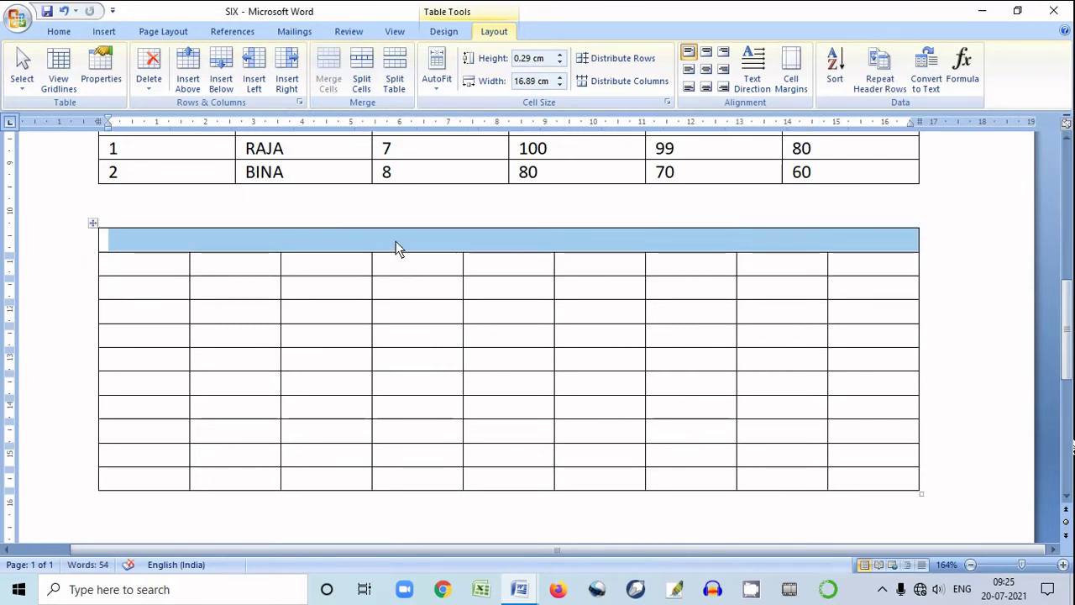
pyautogui.click(395, 242)
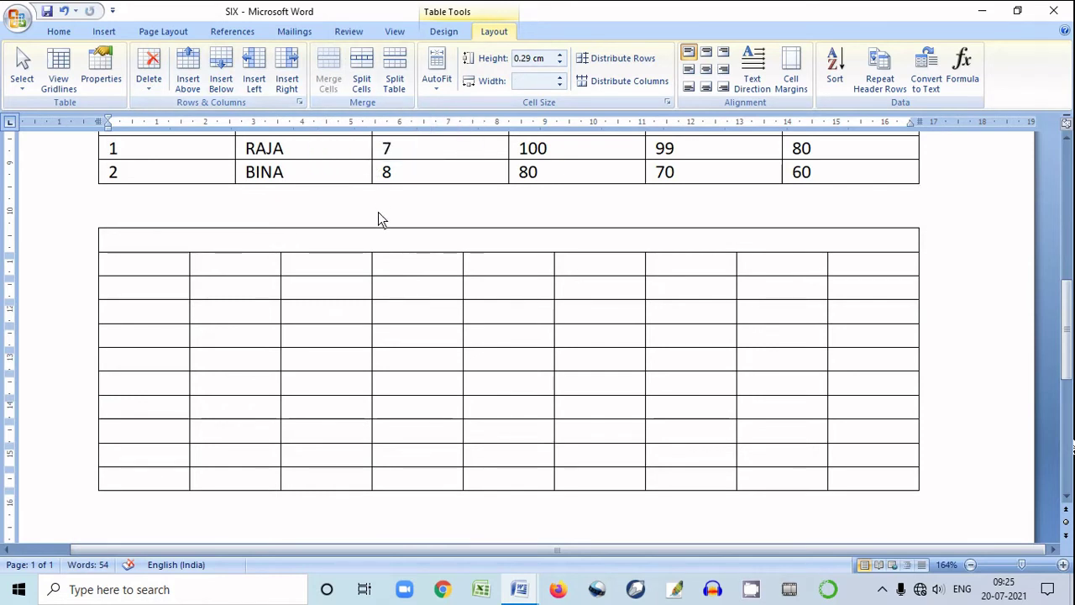
pyautogui.hotkey('ctrl', 'z')
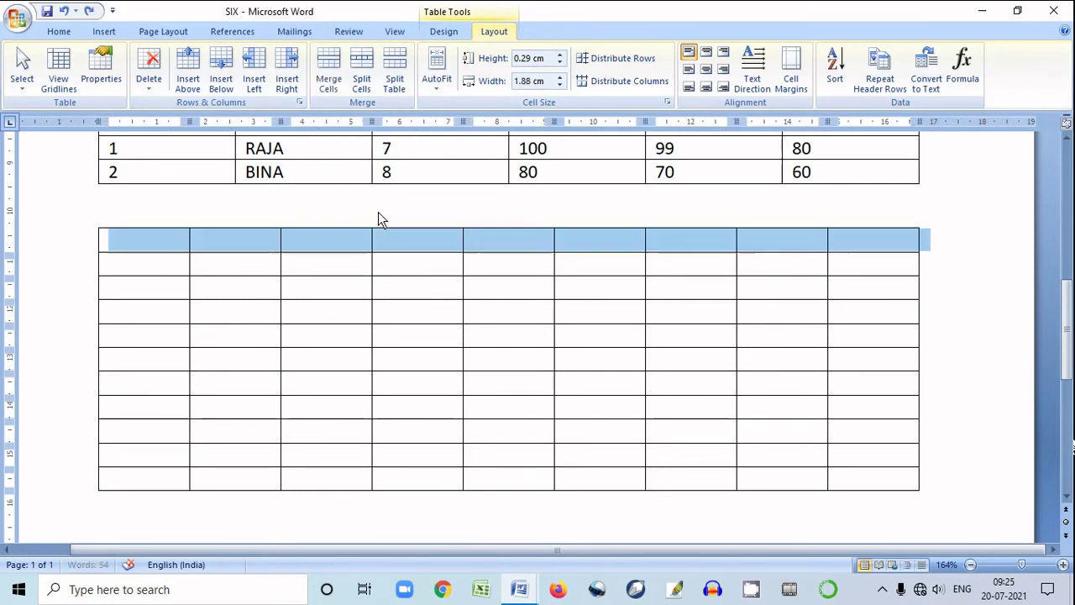
pyautogui.click(213, 263)
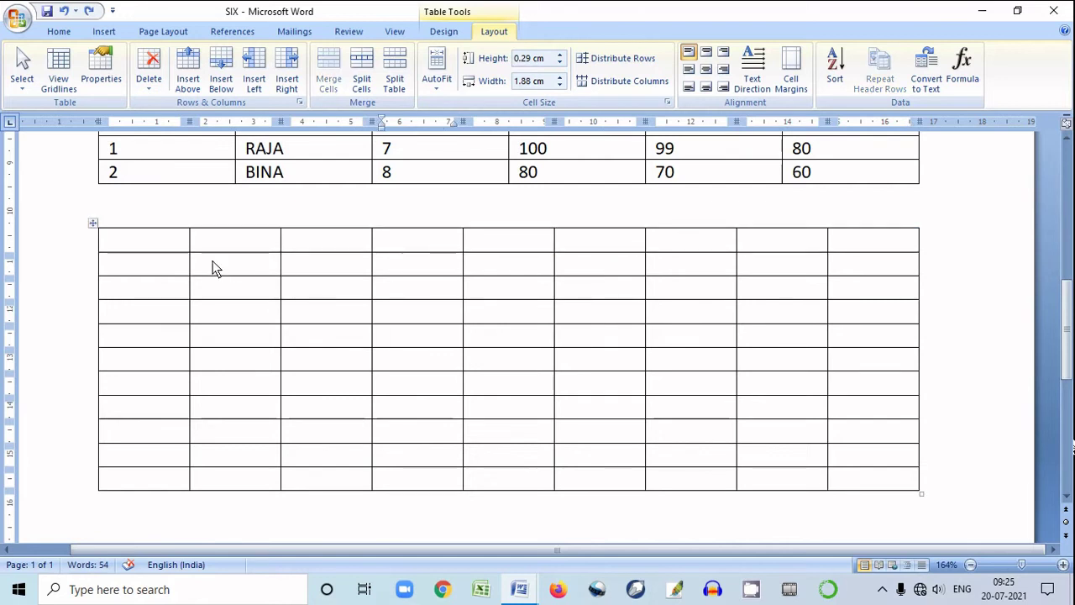
# Step: Split the first row's third cell into 2 columns and 1 row, and undo the split
pyautogui.click(283, 248)
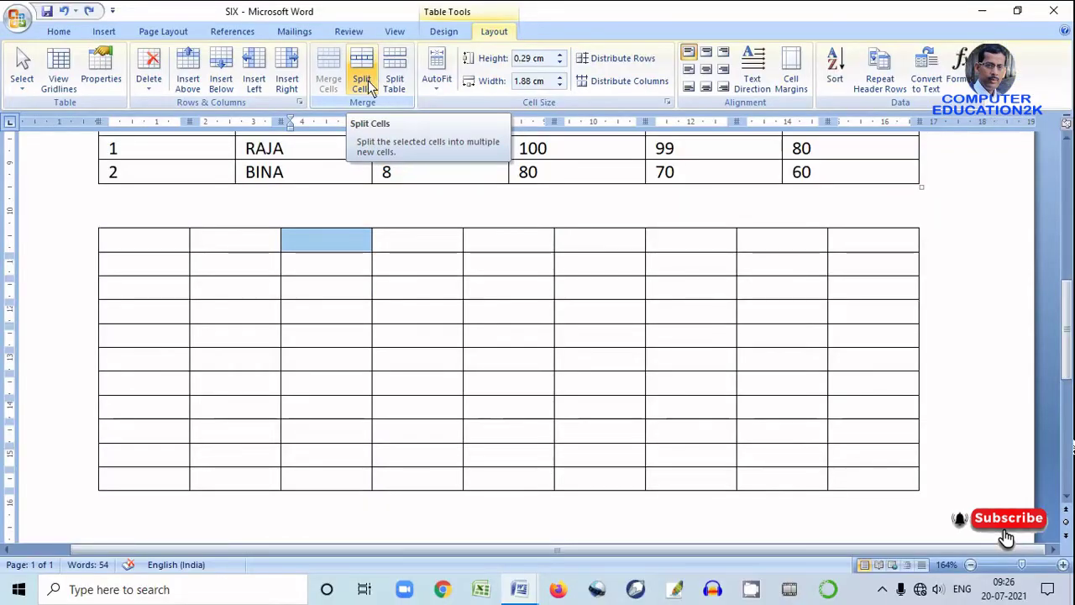
pyautogui.click(374, 84)
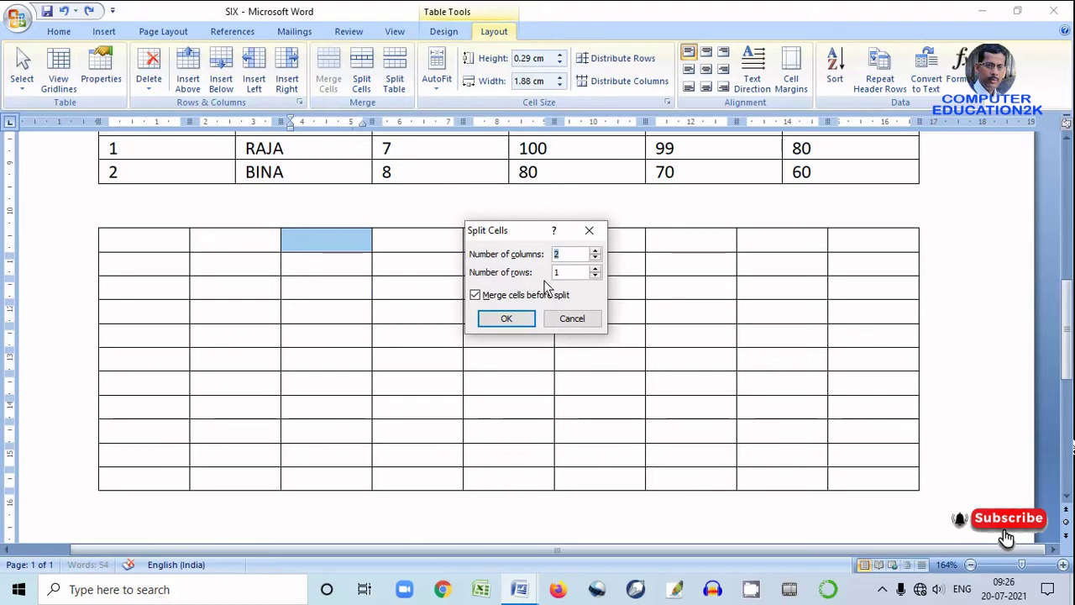
pyautogui.click(522, 319)
pyautogui.click(428, 269)
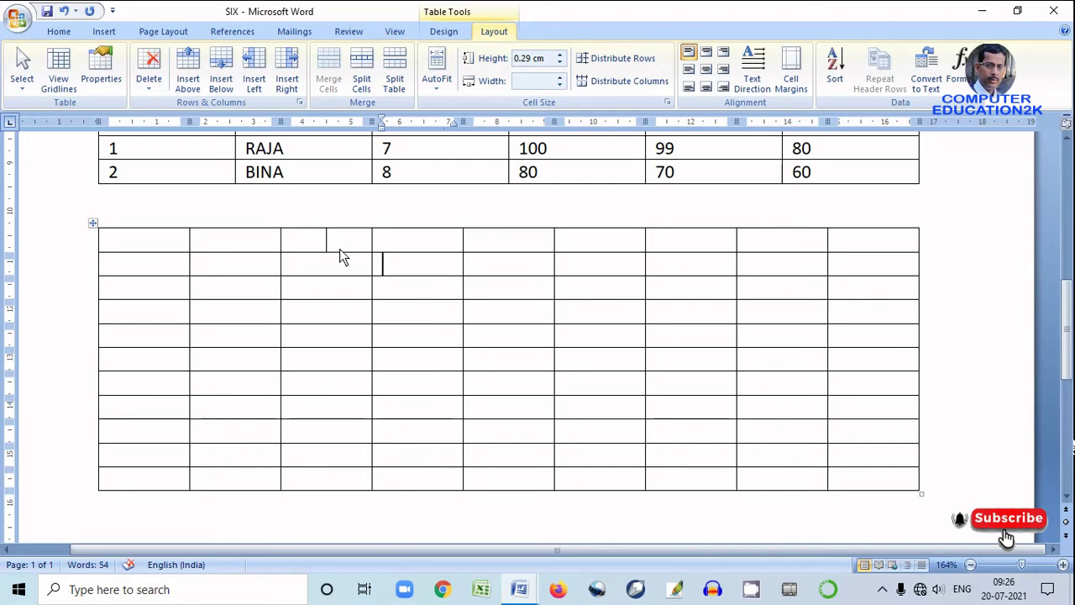
pyautogui.hotkey('ctrl', 'z')
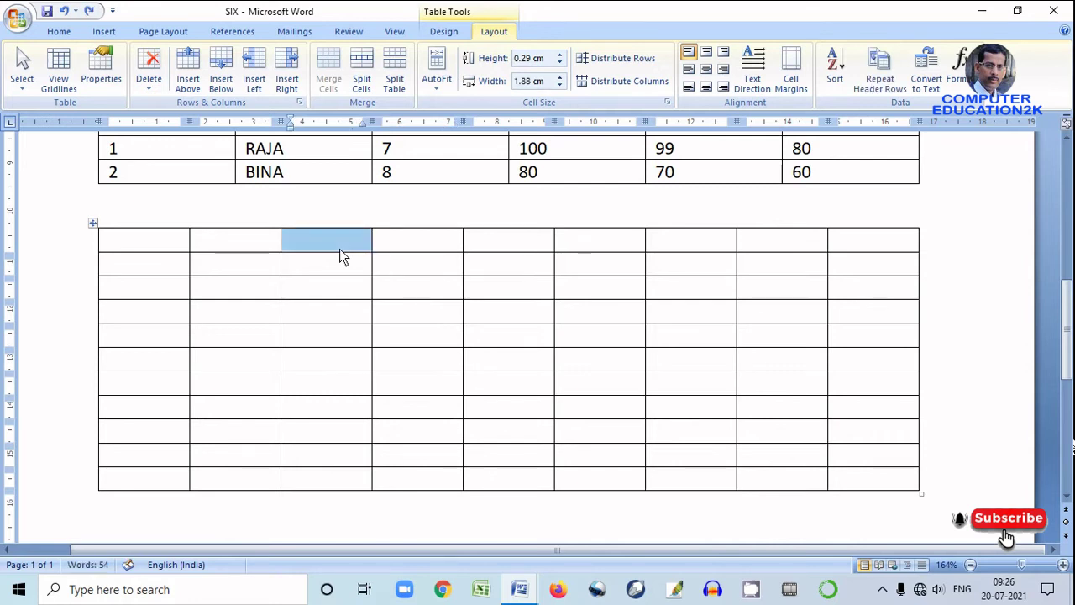
pyautogui.click(400, 239)
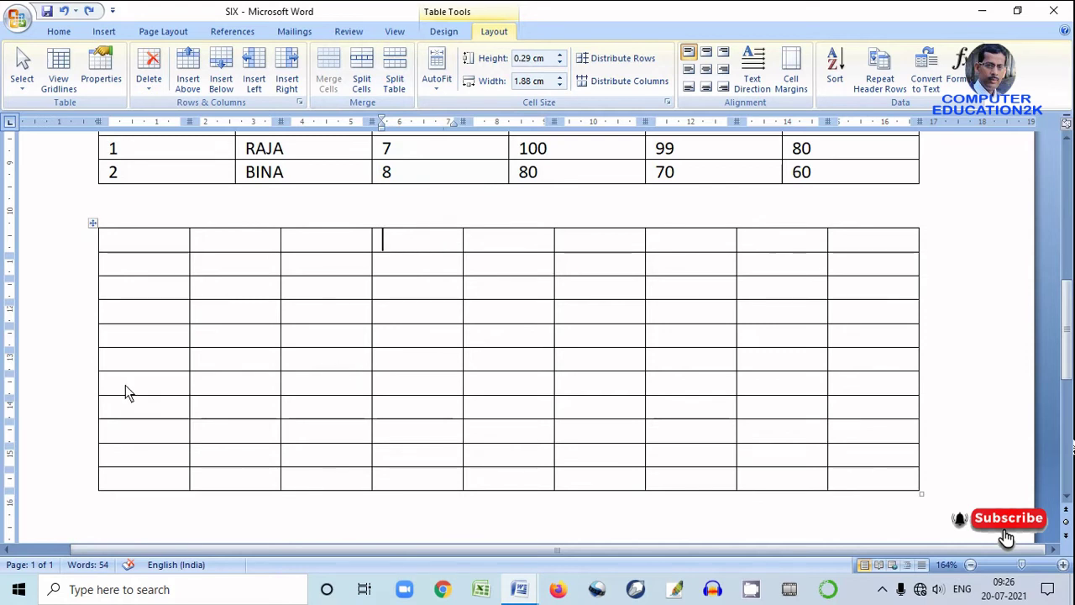
# Step: Split the blank table into two tables at its sixth row and undo the split
pyautogui.click(83, 366)
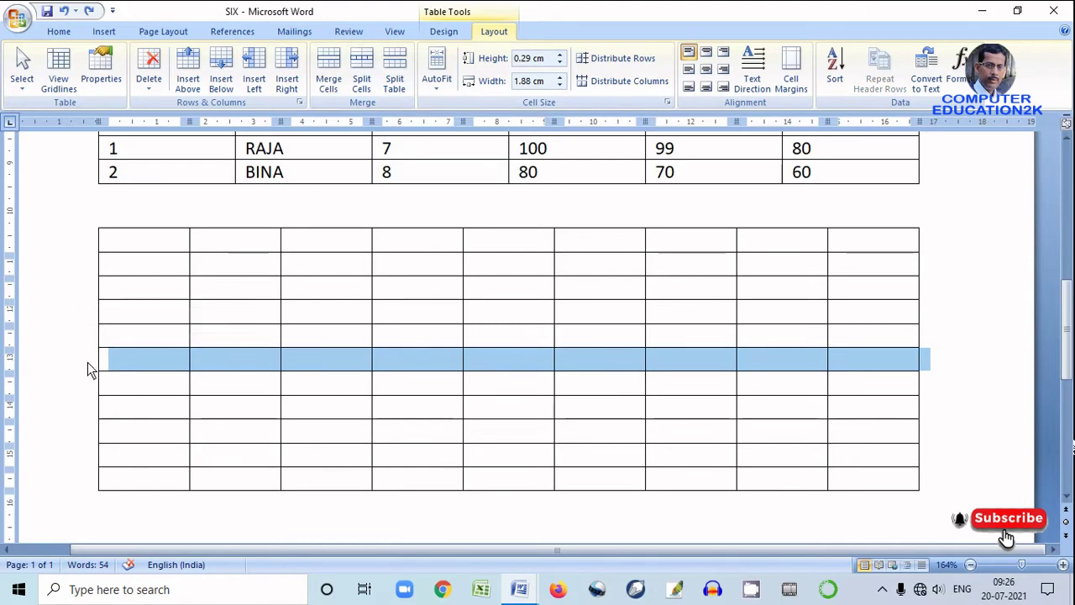
pyautogui.click(395, 82)
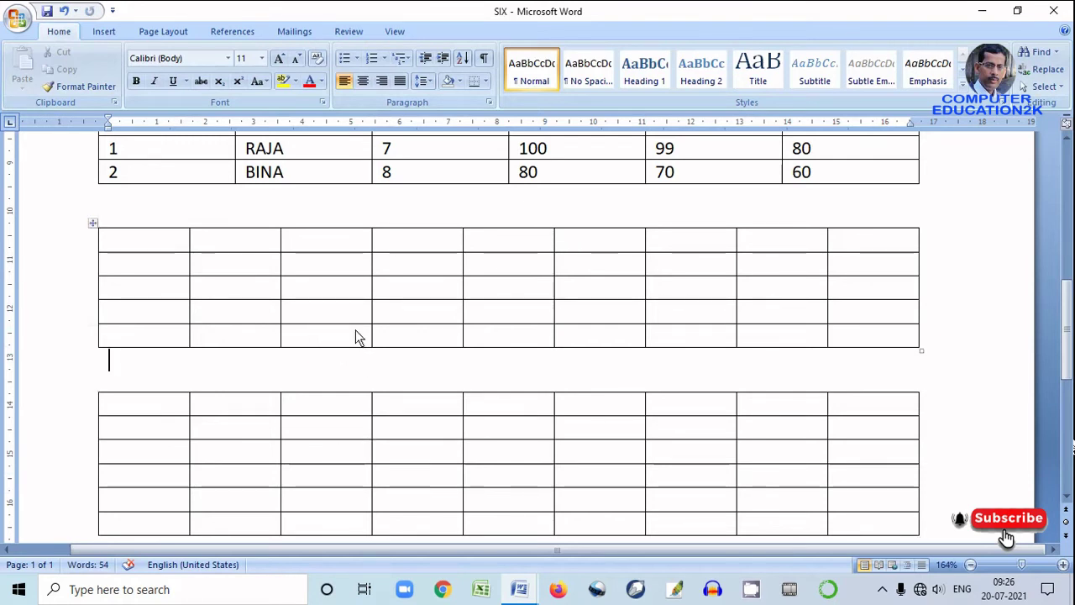
pyautogui.press('Delete')
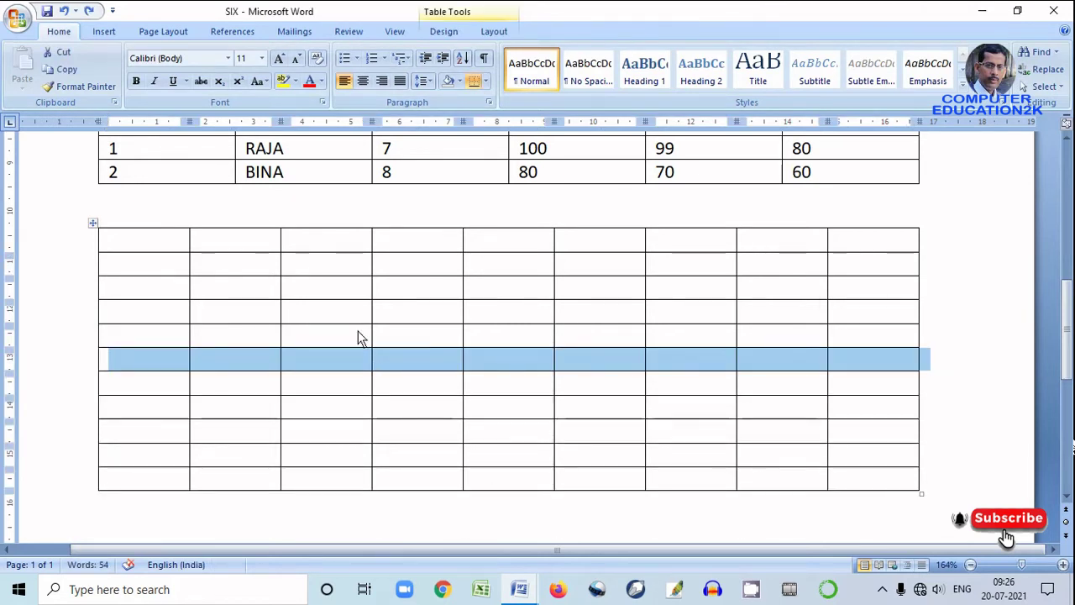
pyautogui.click(358, 337)
# Step: Repeat the table split at the sixth row, undo it, and return to the table layout tools
pyautogui.click(86, 357)
pyautogui.click(497, 32)
pyautogui.click(399, 78)
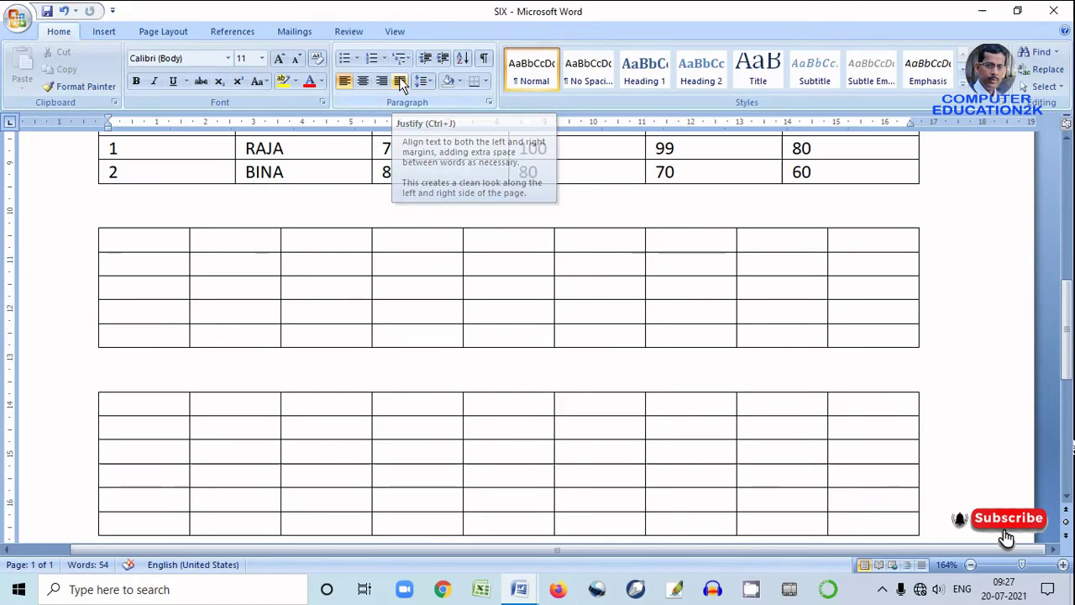
pyautogui.hotkey('ctrl', 'z')
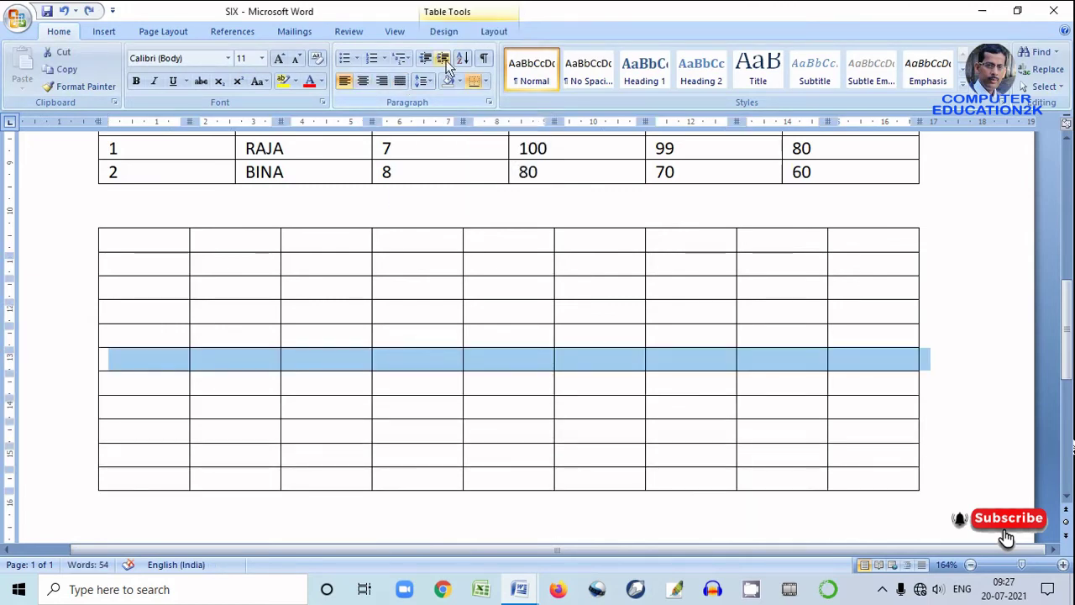
pyautogui.click(491, 34)
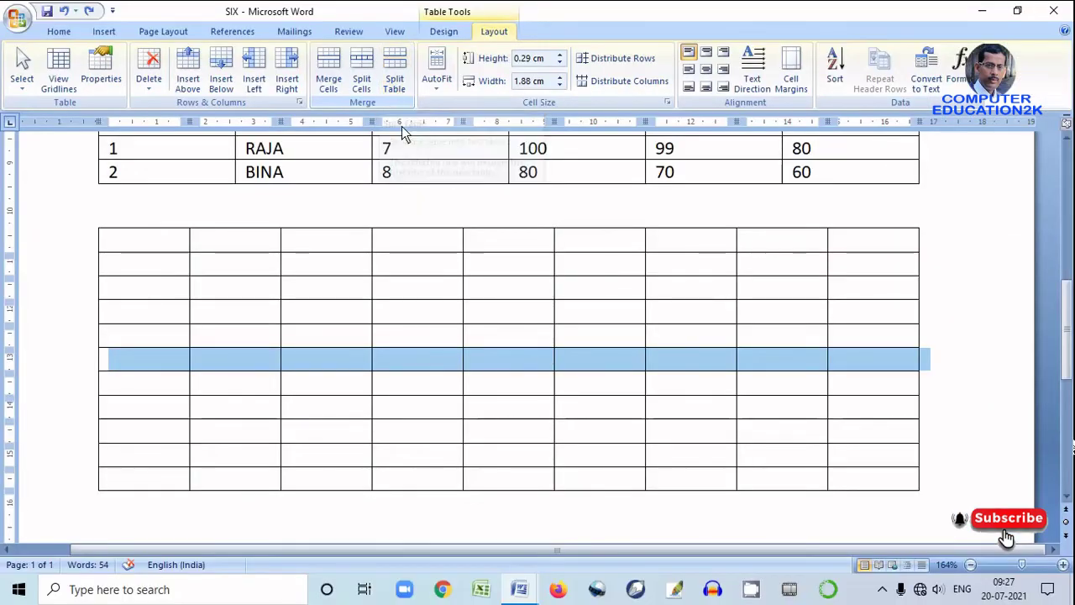
pyautogui.click(539, 269)
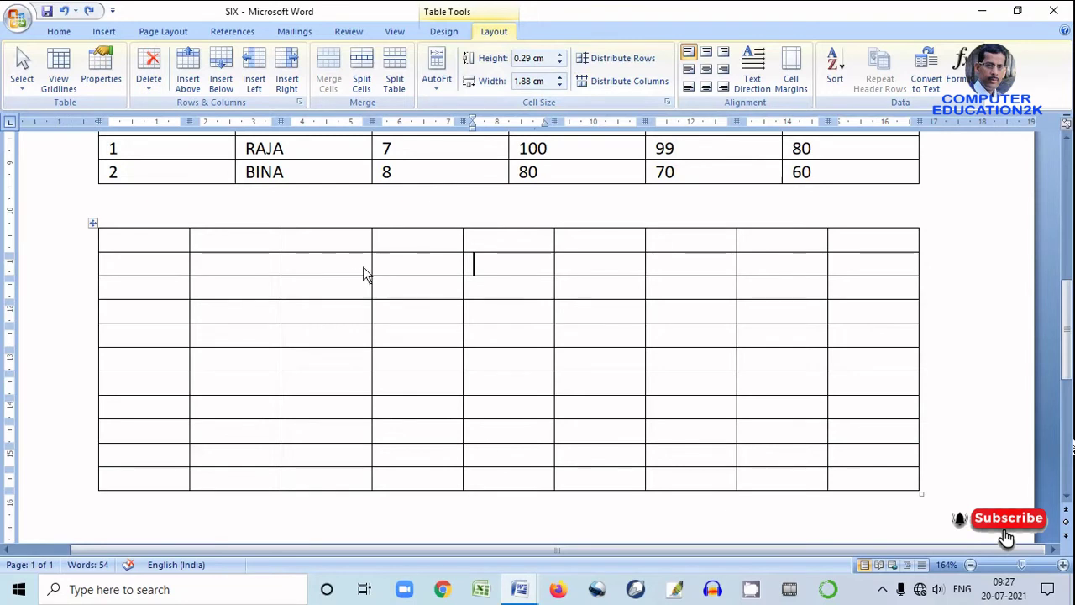
# Step: Increase the height of the blank table's first row to 1.4 cm
pyautogui.click(93, 252)
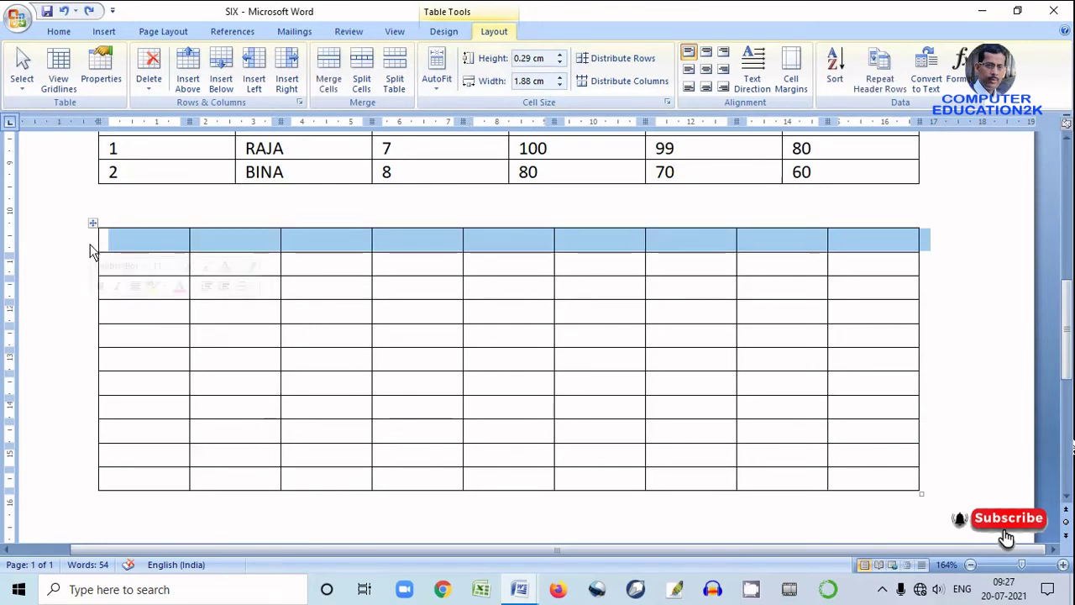
pyautogui.click(561, 55)
pyautogui.click(560, 55)
pyautogui.click(560, 55)
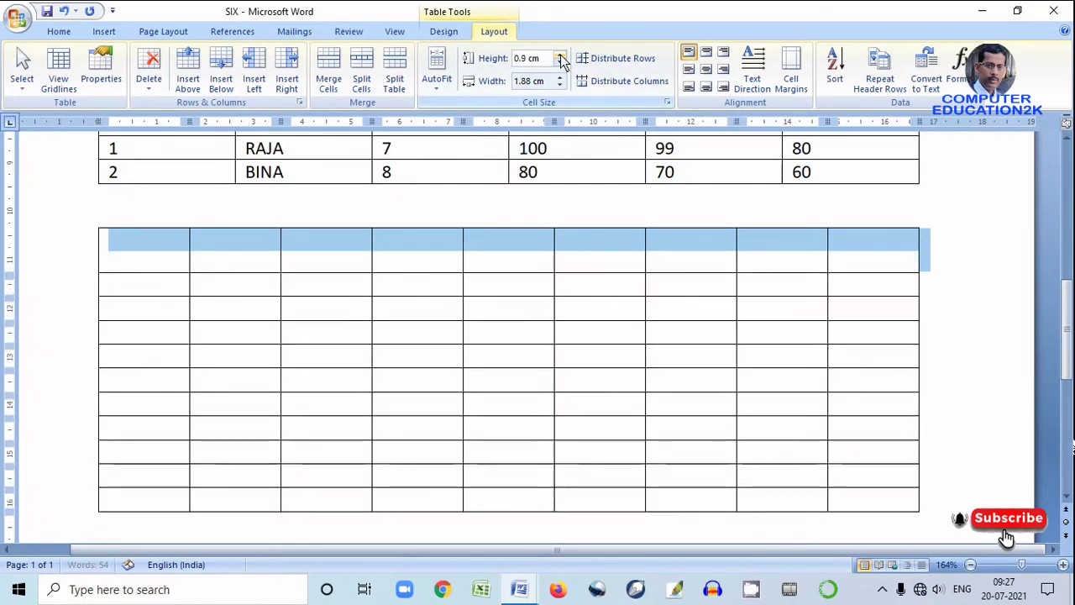
pyautogui.click(561, 55)
pyautogui.click(560, 56)
pyautogui.click(560, 56)
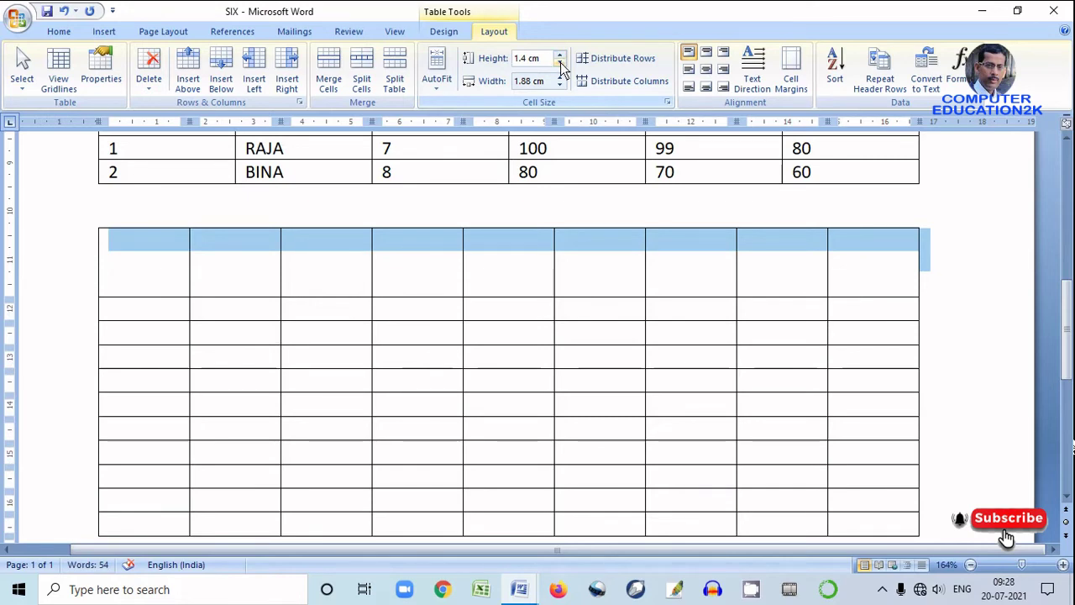
# Step: Reduce the height of the blank table's first row to 0.4 cm
pyautogui.click(561, 64)
pyautogui.click(560, 63)
pyautogui.click(560, 64)
pyautogui.click(560, 63)
pyautogui.click(561, 64)
pyautogui.click(560, 63)
pyautogui.click(560, 64)
pyautogui.click(560, 63)
pyautogui.click(560, 64)
pyautogui.click(561, 64)
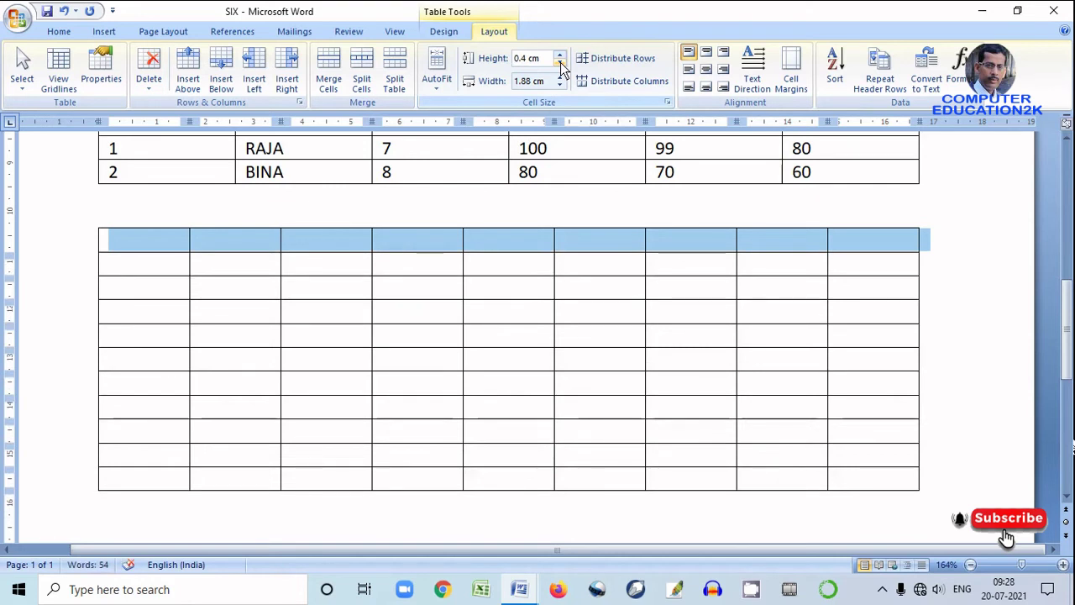
pyautogui.click(496, 270)
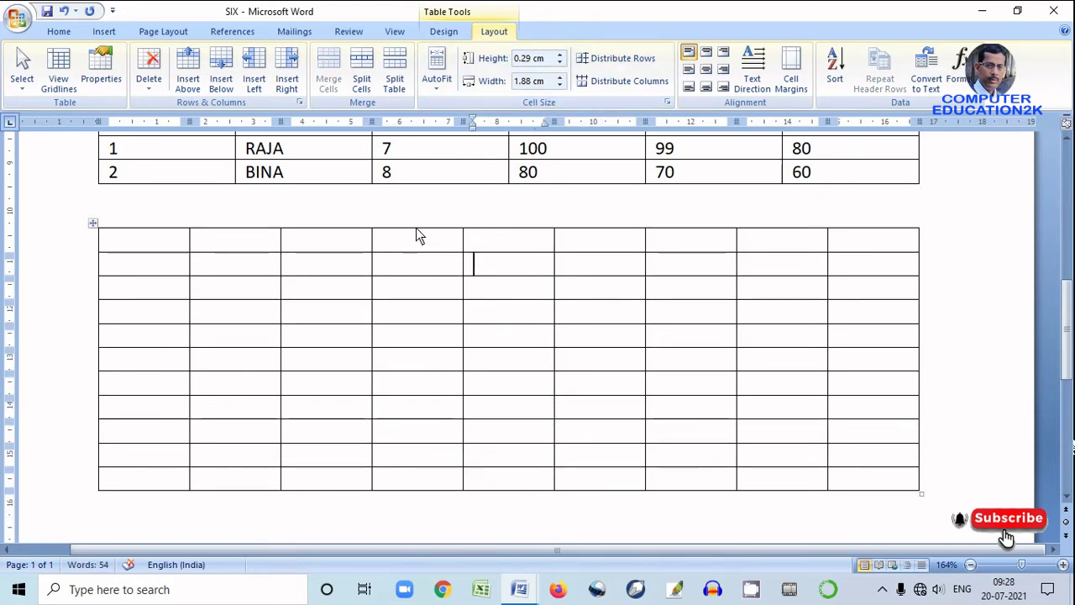
# Step: Increase the width of the blank table's fourth column to 2.5 cm
pyautogui.click(416, 227)
pyautogui.click(560, 76)
pyautogui.click(560, 77)
pyautogui.click(560, 77)
pyautogui.click(560, 77)
pyautogui.click(560, 76)
pyautogui.click(561, 76)
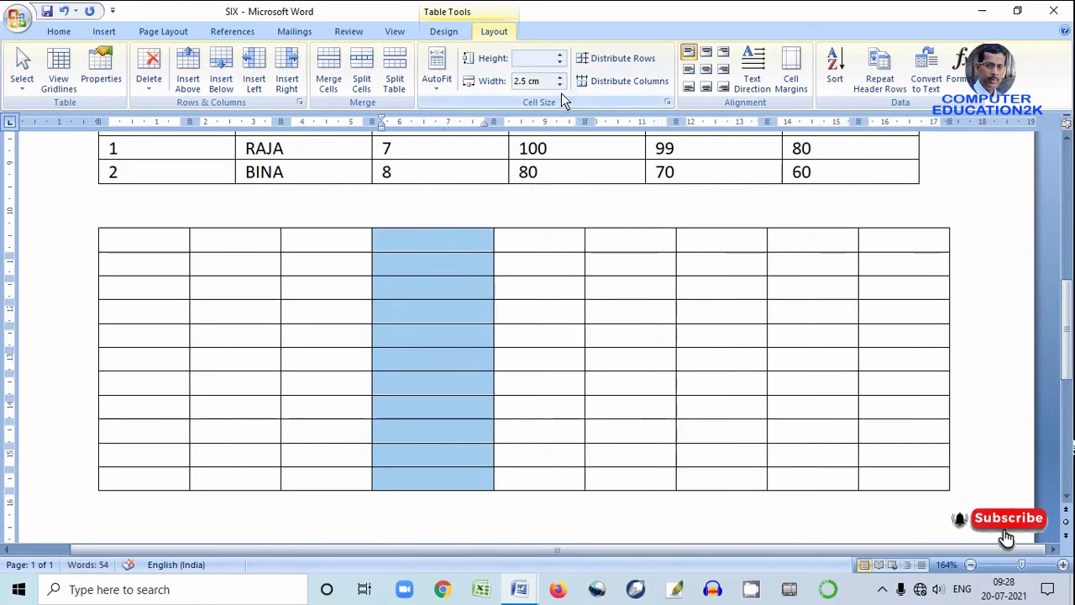
# Step: Reduce the width of the blank table's fourth column to 1.8 cm
pyautogui.click(559, 84)
pyautogui.click(559, 84)
pyautogui.click(559, 84)
pyautogui.click(560, 84)
pyautogui.click(560, 84)
pyautogui.click(559, 84)
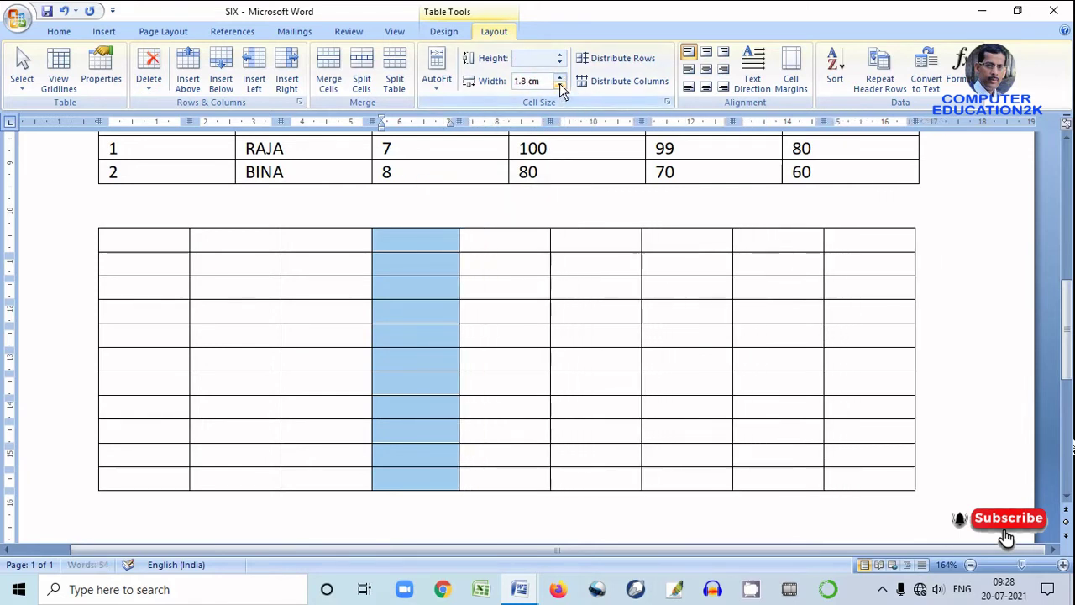
pyautogui.click(583, 266)
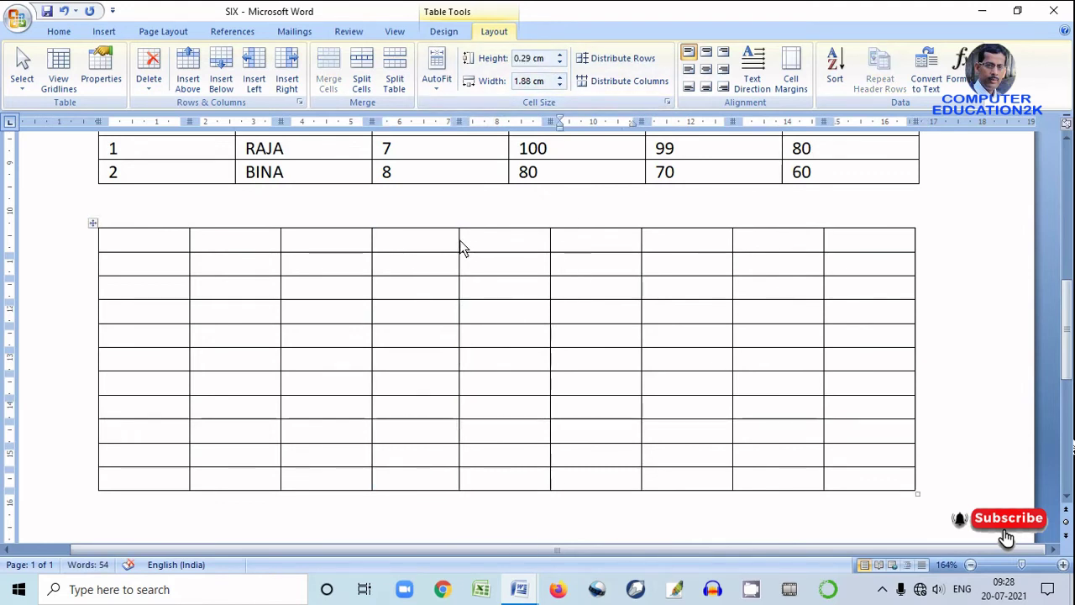
# Step: Resize by the borders: narrow the fourth column to about 1.31 cm, widen the sixth to about 2.64 cm, and heighten rows two, four and six
pyautogui.moveTo(461, 249); pyautogui.dragTo(441, 256)
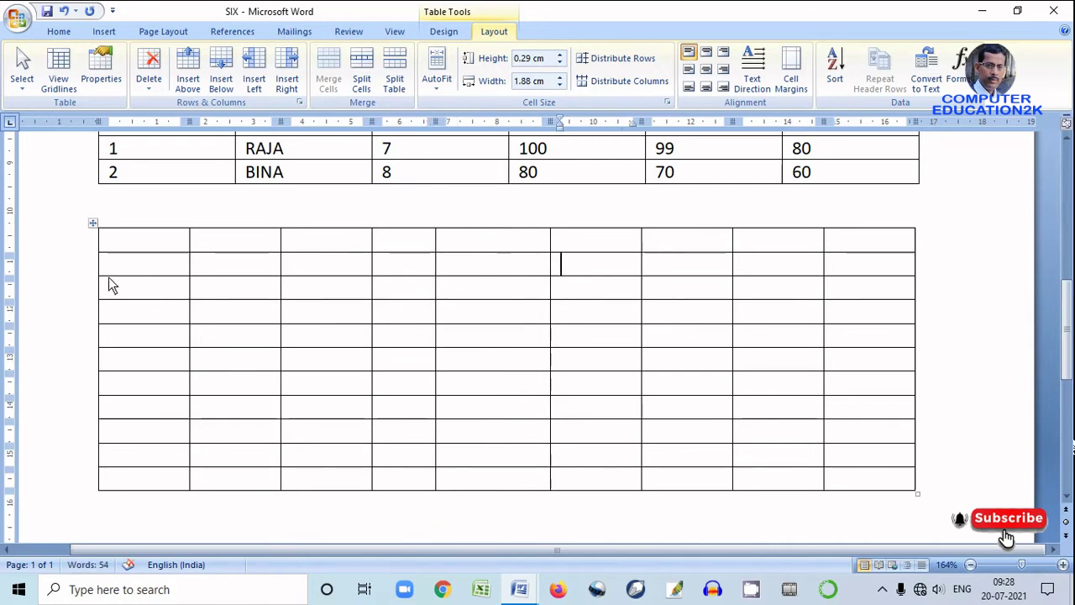
pyautogui.moveTo(109, 276); pyautogui.dragTo(109, 296)
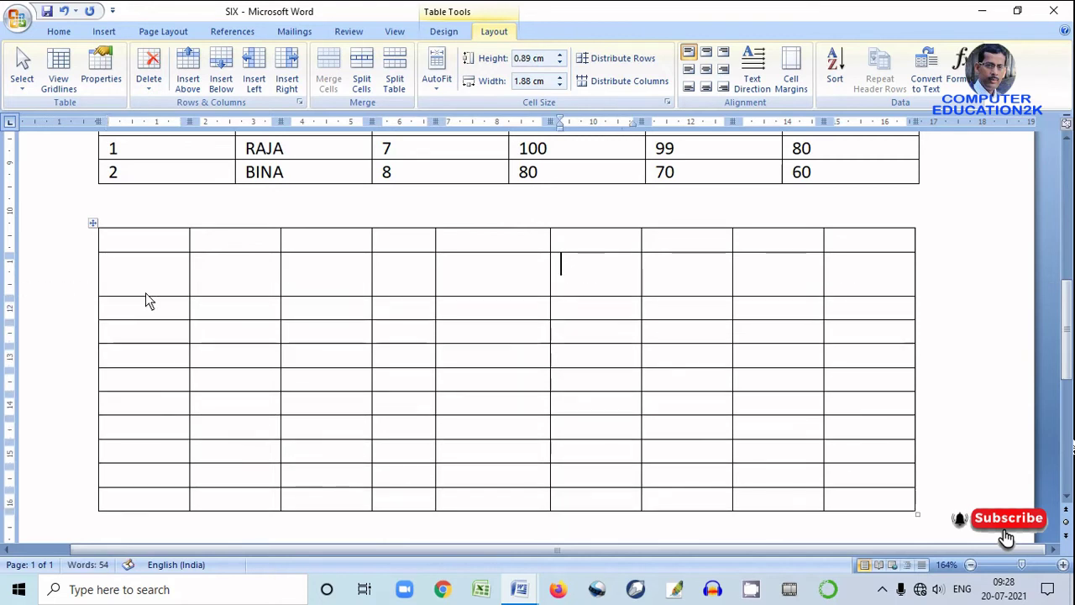
pyautogui.moveTo(142, 344); pyautogui.dragTo(143, 359)
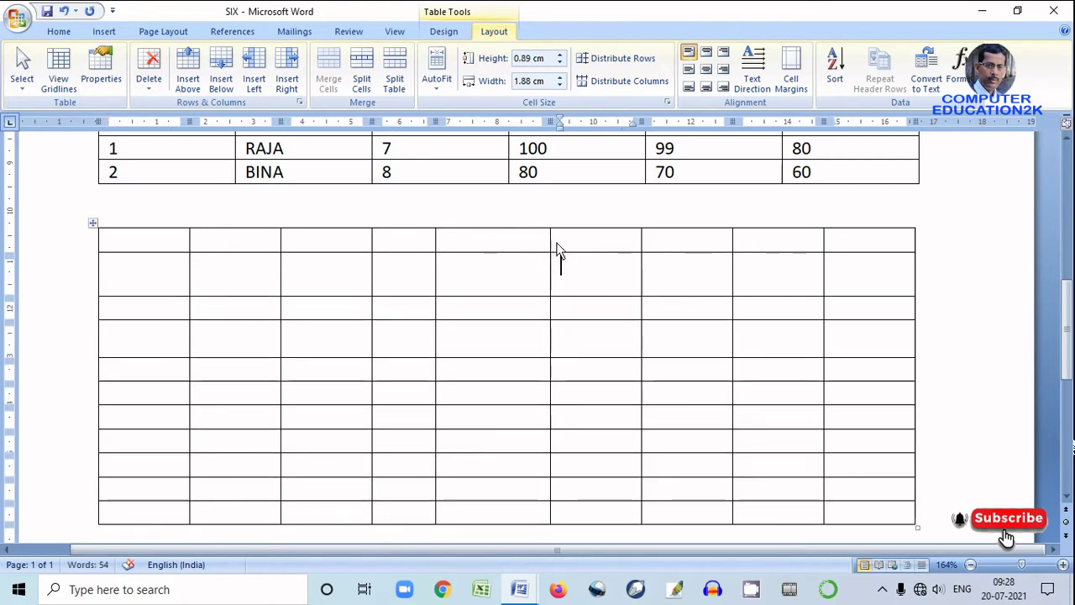
pyautogui.moveTo(642, 241); pyautogui.dragTo(678, 251)
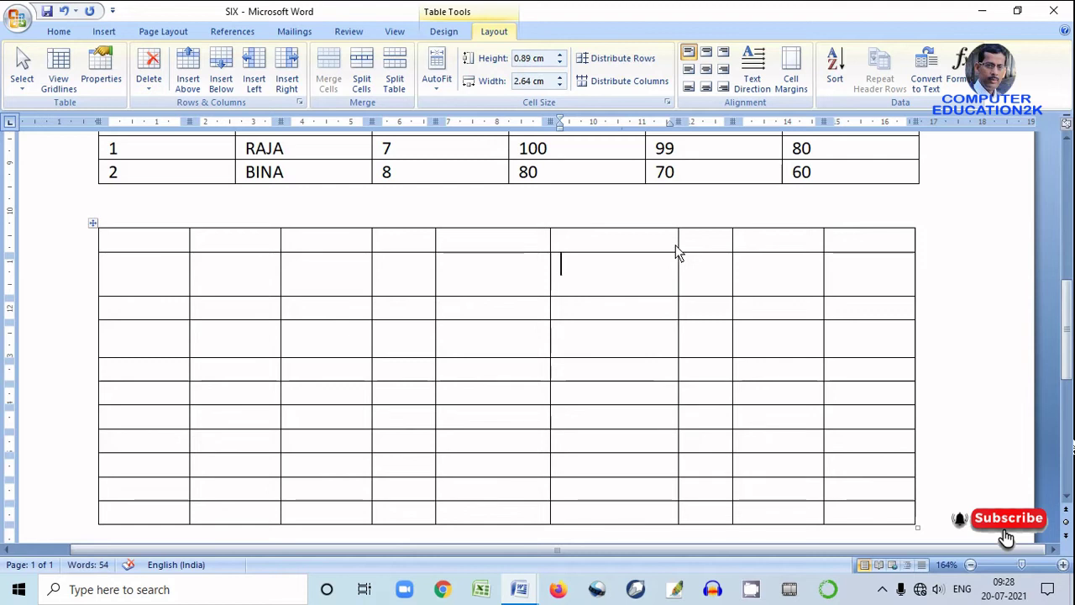
pyautogui.moveTo(136, 405); pyautogui.dragTo(136, 427)
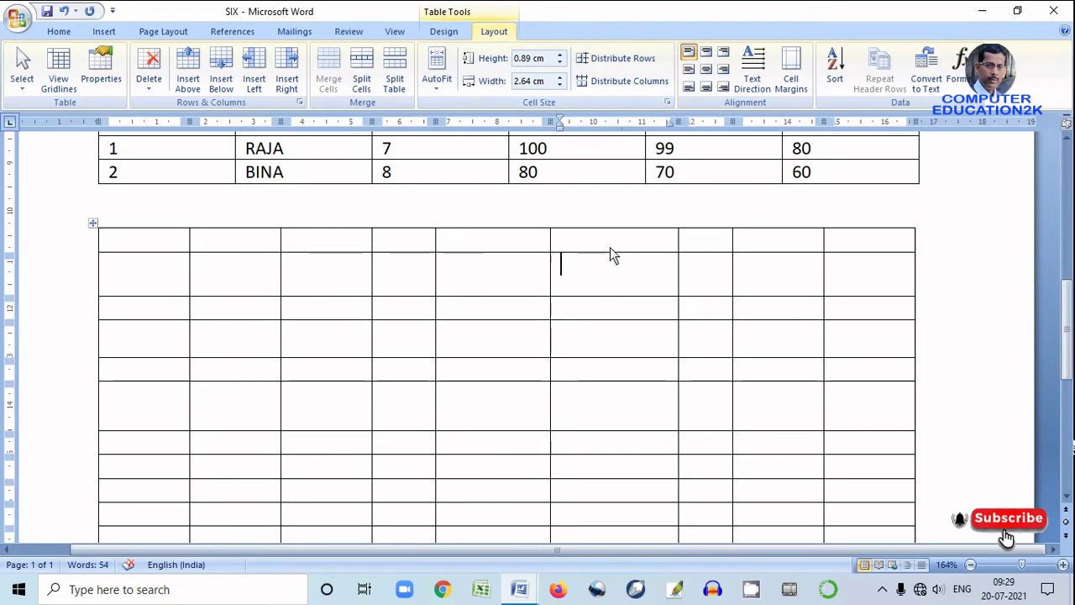
# Step: Select the fifth, fourth and seventh columns in turn to compare their widths
pyautogui.click(510, 229)
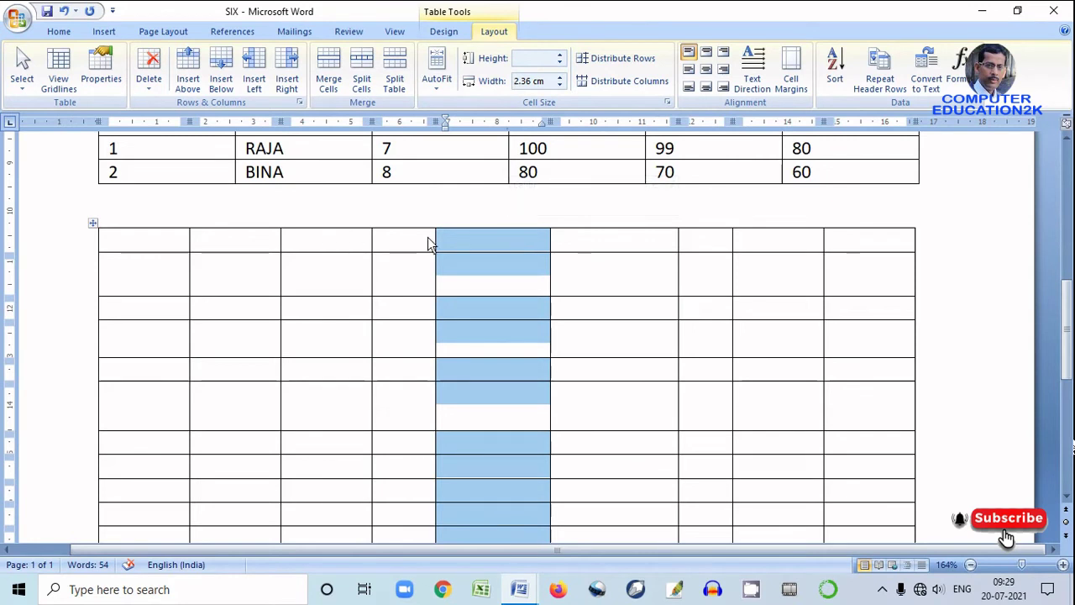
pyautogui.click(399, 234)
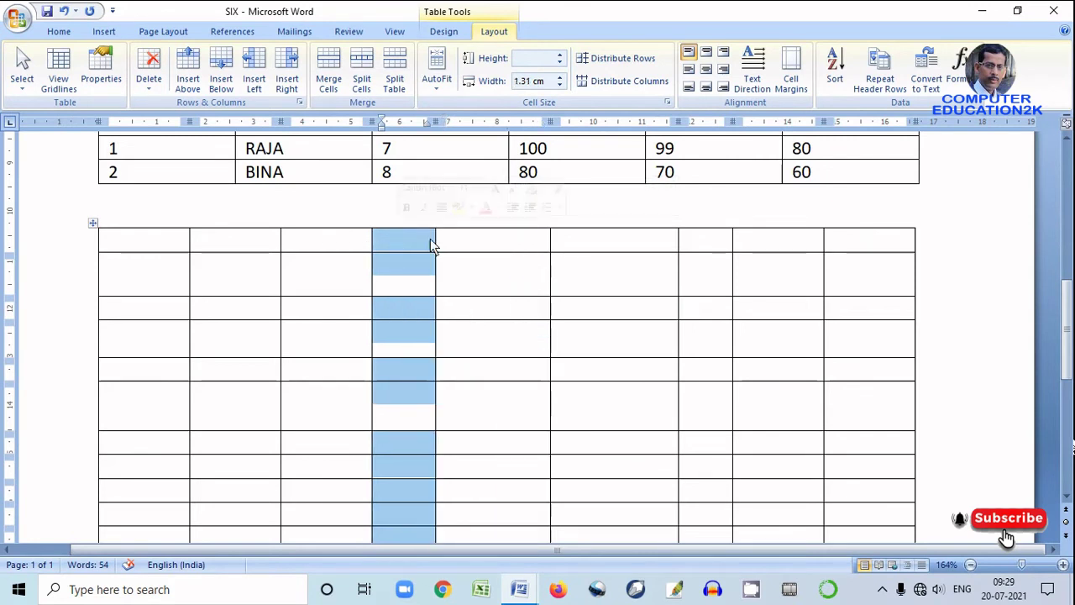
pyautogui.click(702, 229)
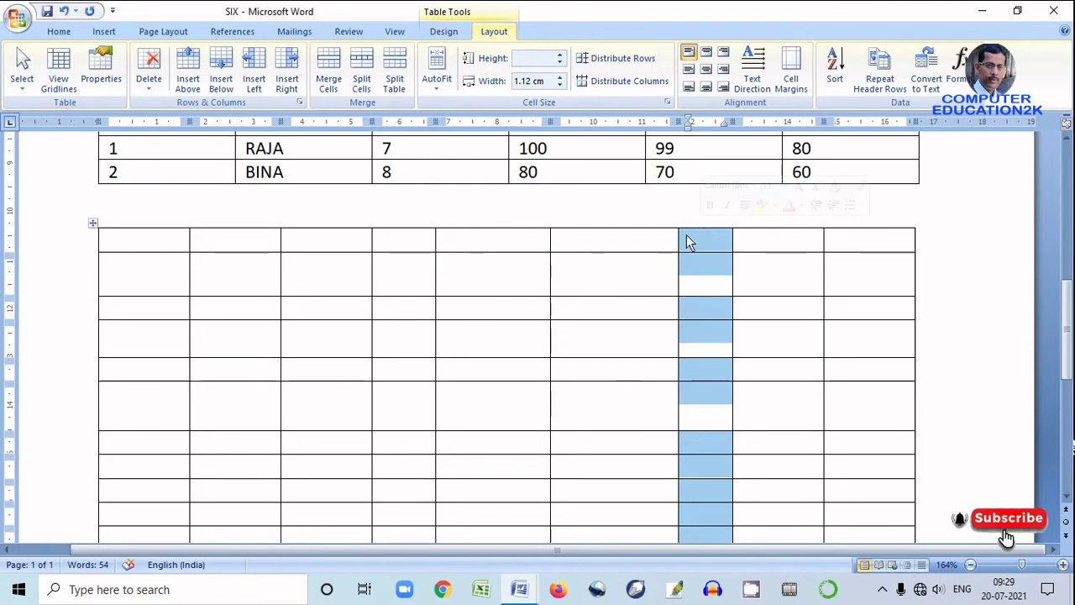
pyautogui.click(514, 290)
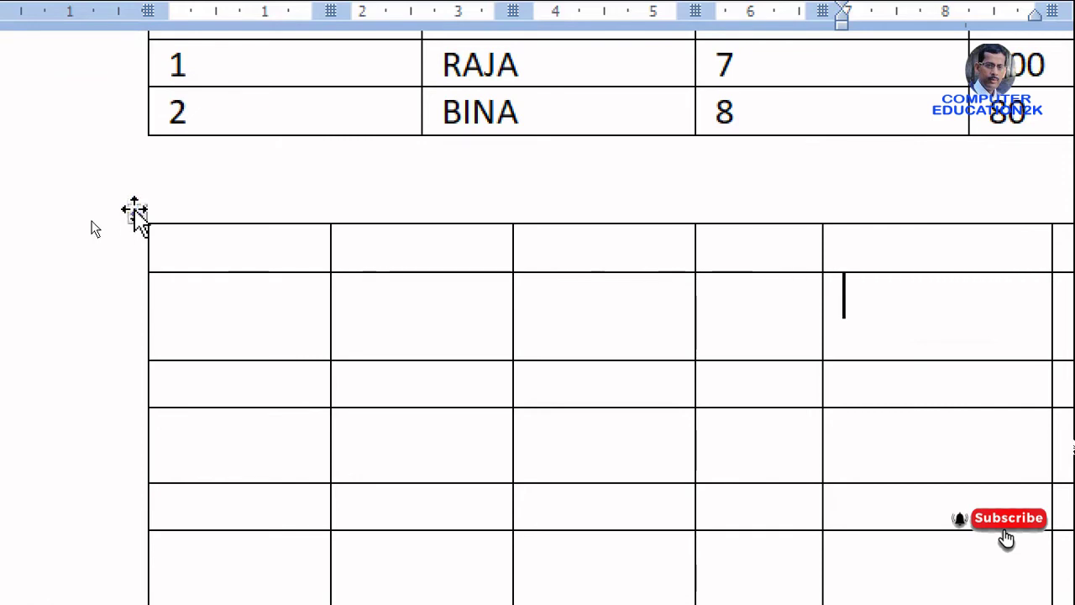
# Step: Select the entire blank table and distribute its columns evenly
pyautogui.click(135, 211)
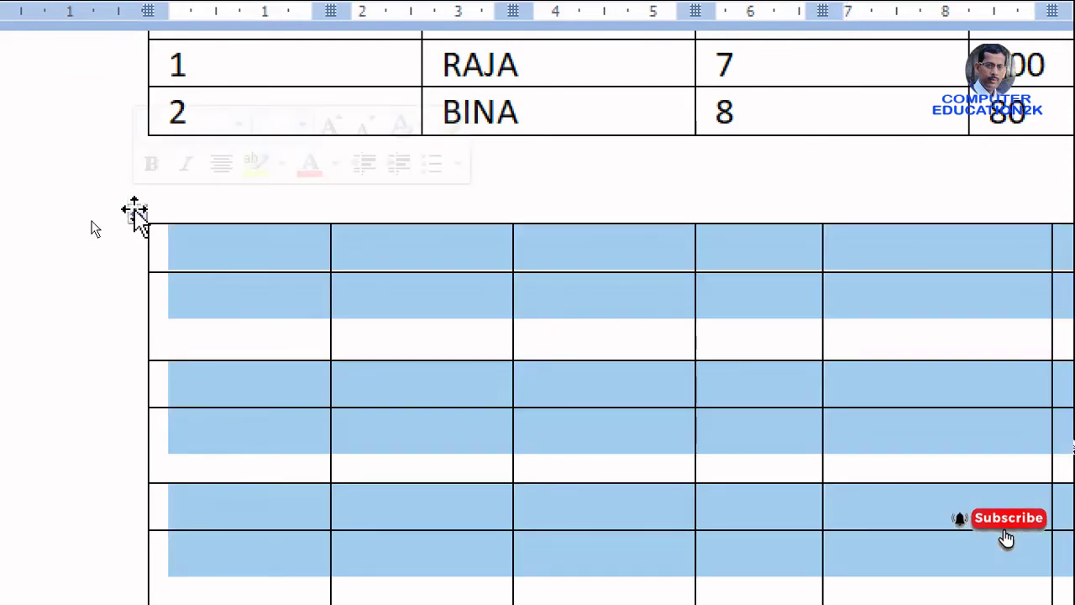
pyautogui.click(178, 283)
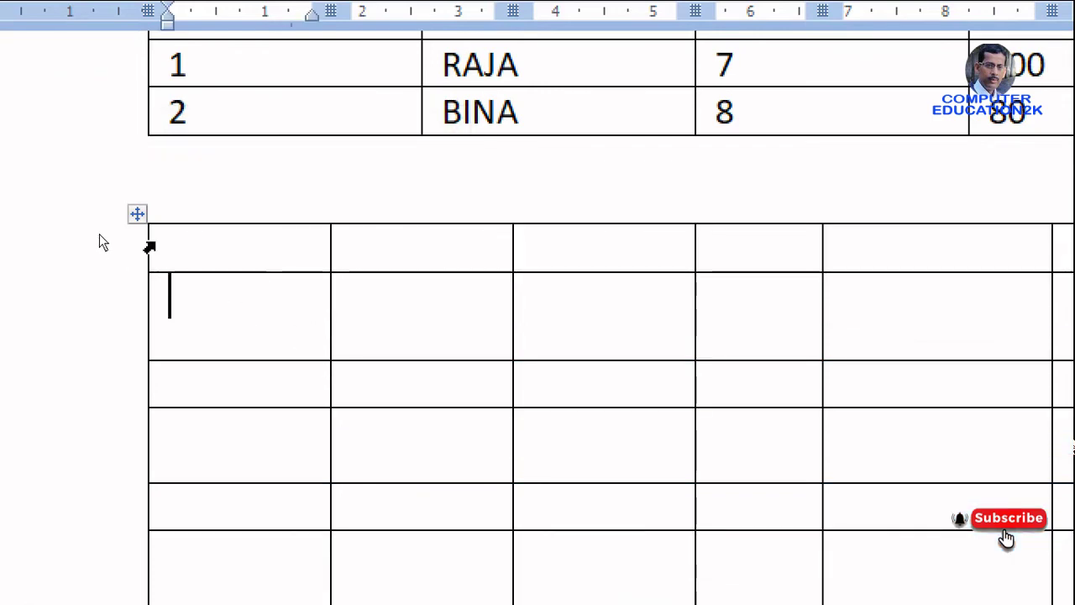
pyautogui.click(137, 214)
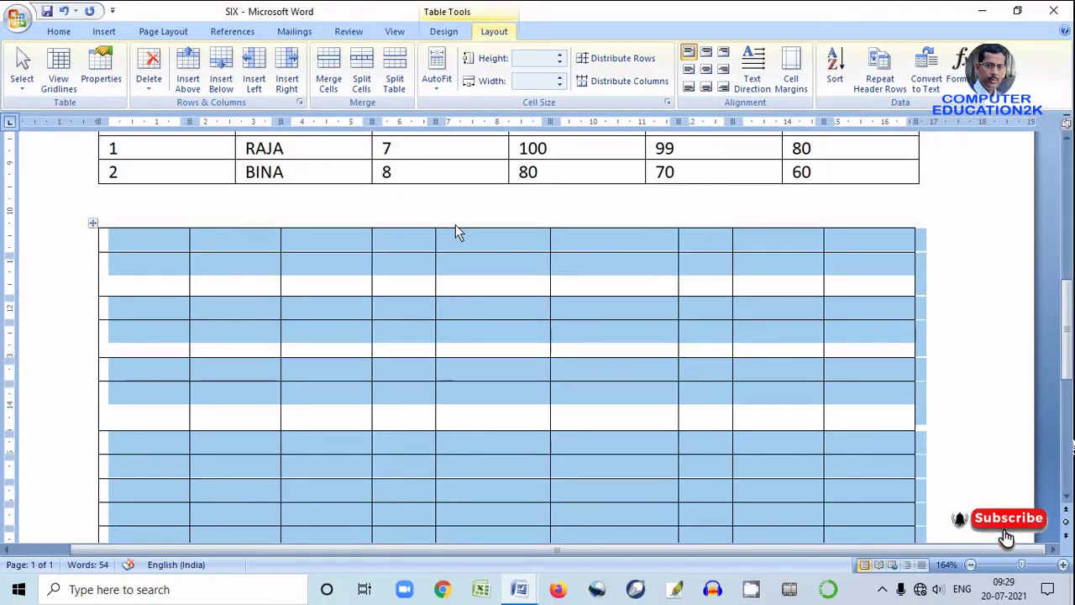
pyautogui.click(629, 82)
pyautogui.click(601, 266)
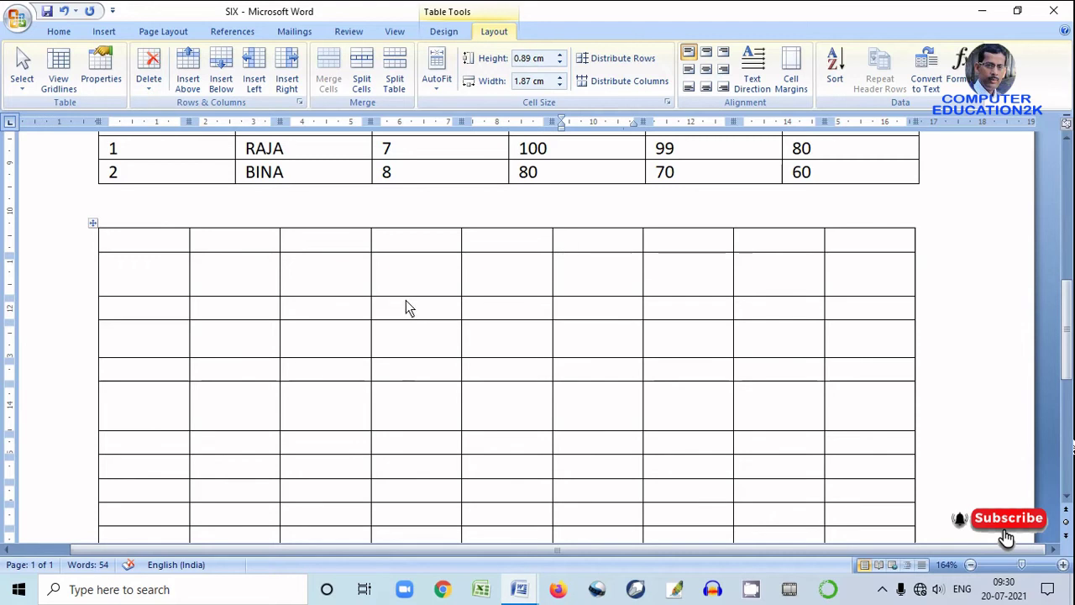
# Step: Select the entire blank table and distribute its rows evenly
pyautogui.click(94, 225)
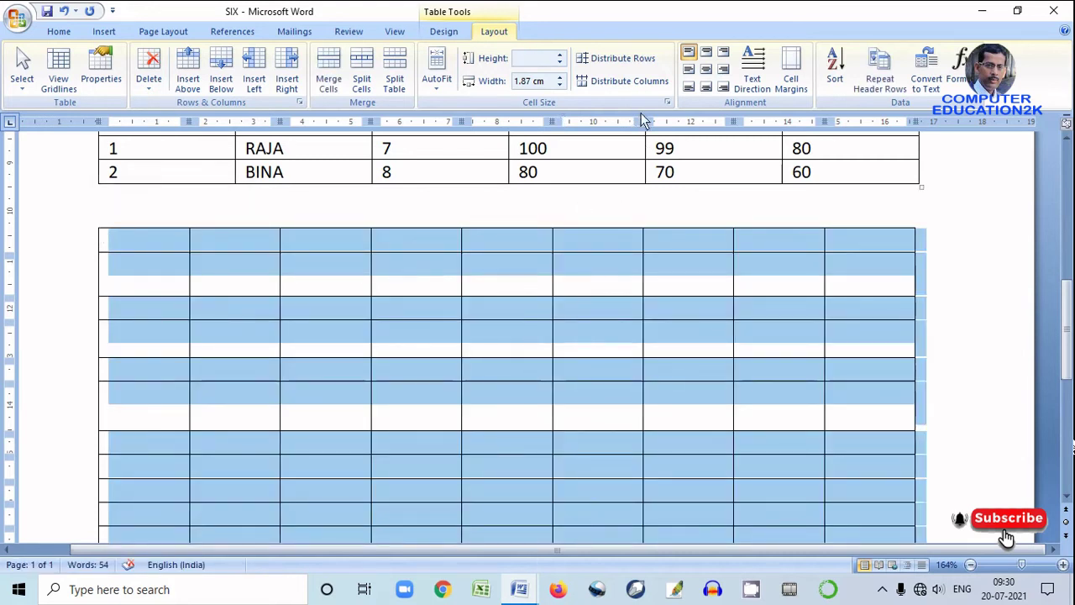
pyautogui.click(627, 57)
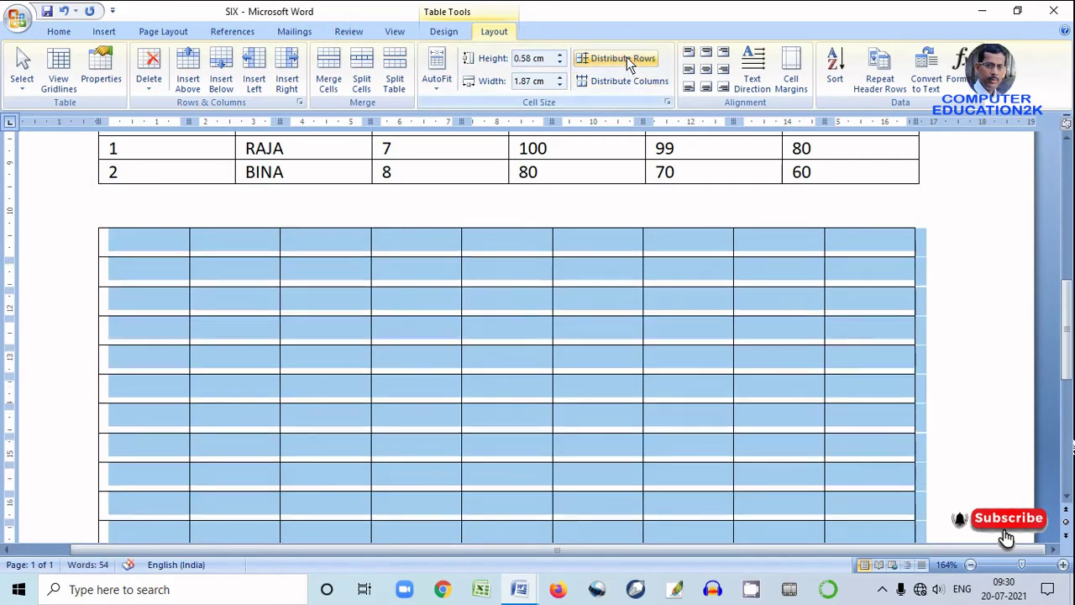
pyautogui.click(620, 269)
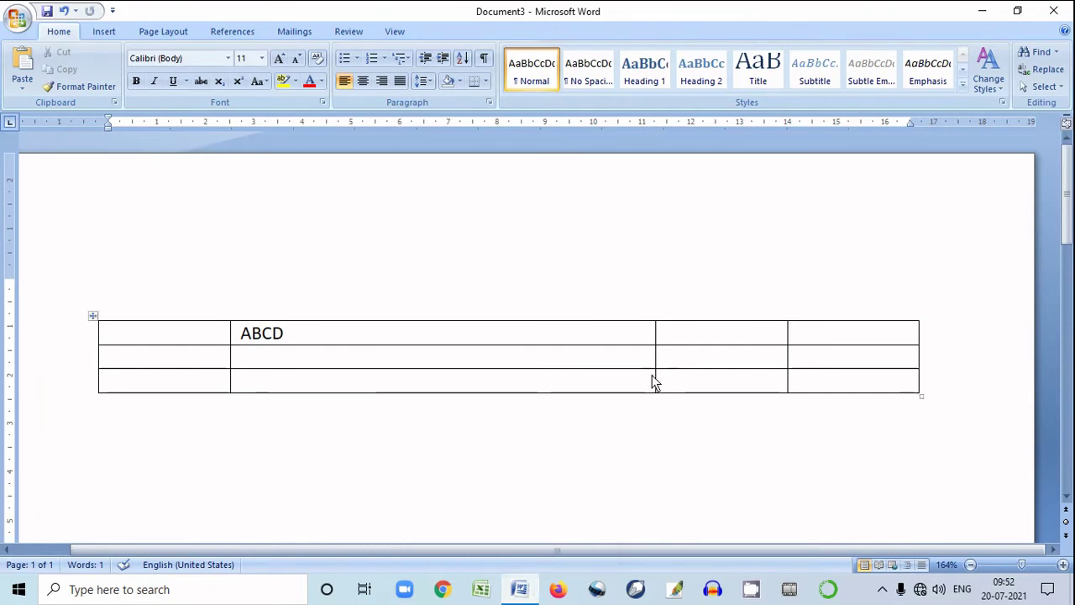
# Step: In Document3, shrink the columns of the table containing ABCD with AutoFit Contents
pyautogui.click(407, 335)
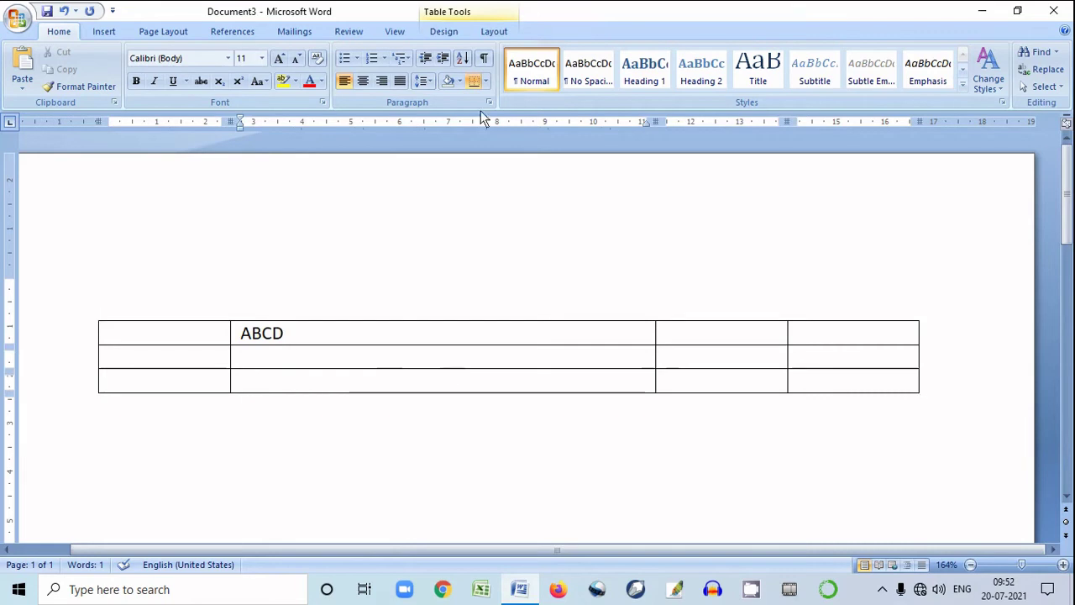
pyautogui.click(493, 32)
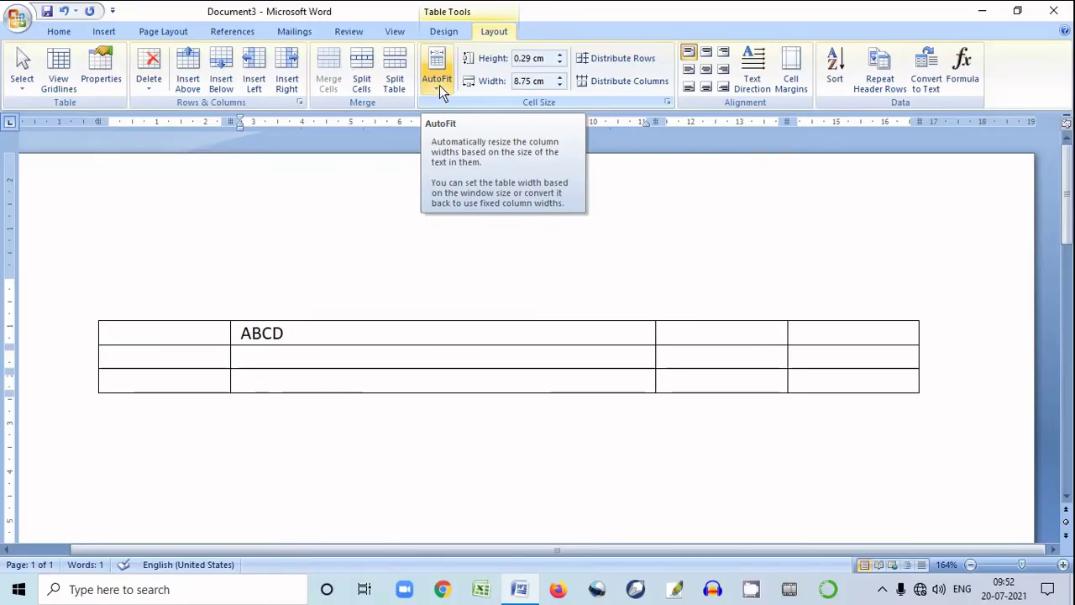
pyautogui.click(440, 85)
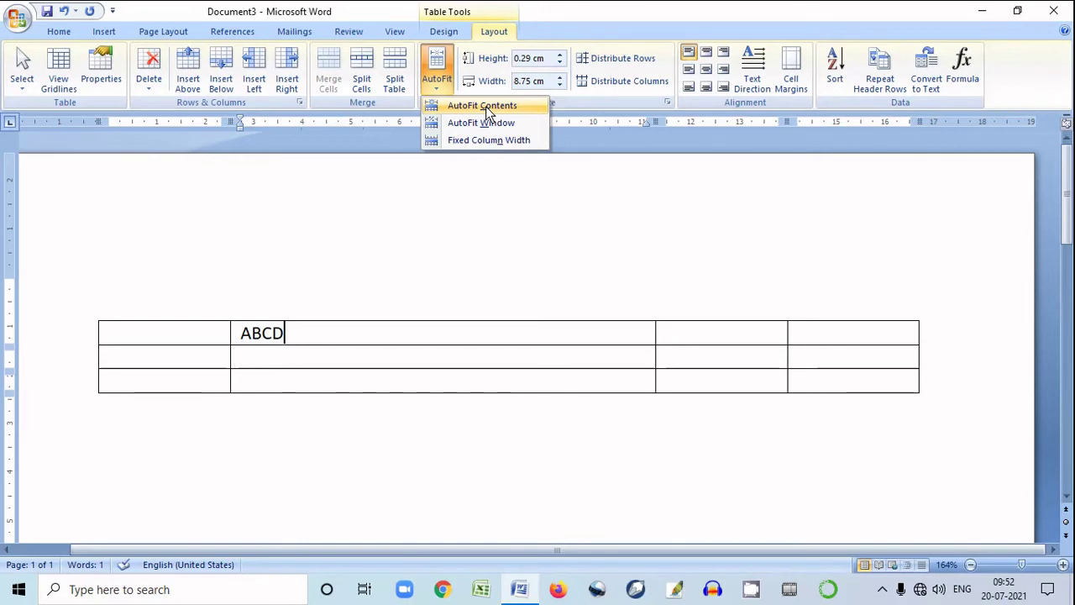
pyautogui.click(486, 106)
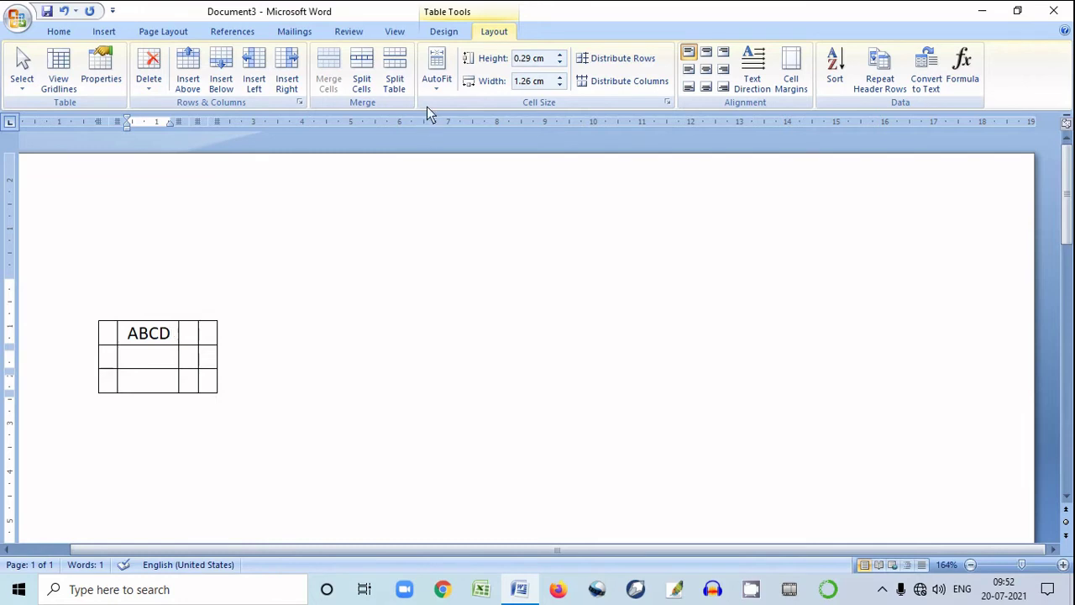
# Step: Fit the ABCD table to the page width with AutoFit Window and reopen the AutoFit options
pyautogui.click(438, 87)
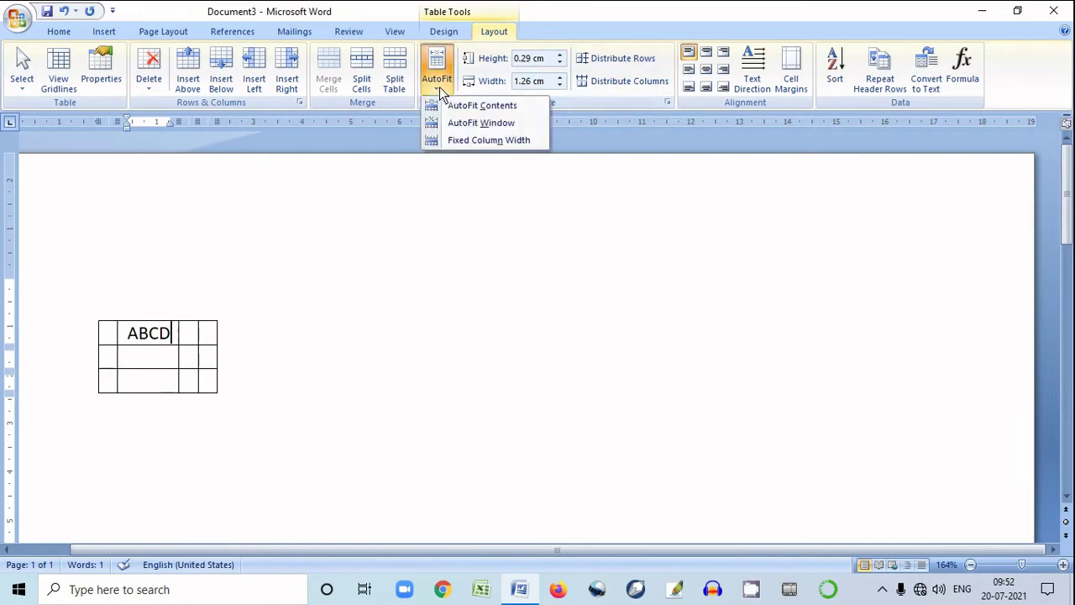
pyautogui.click(501, 125)
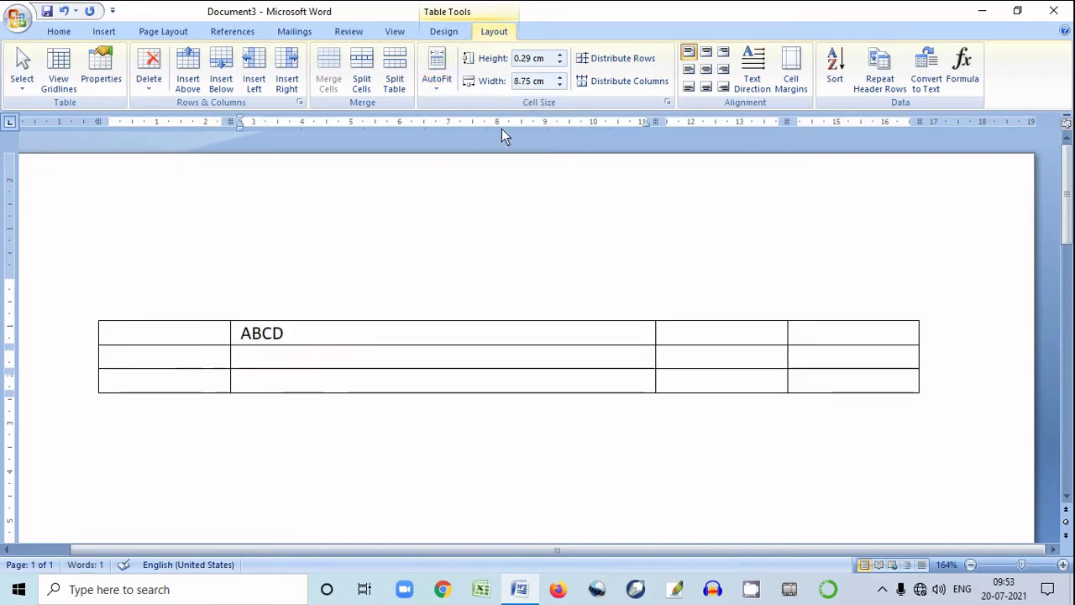
pyautogui.click(438, 87)
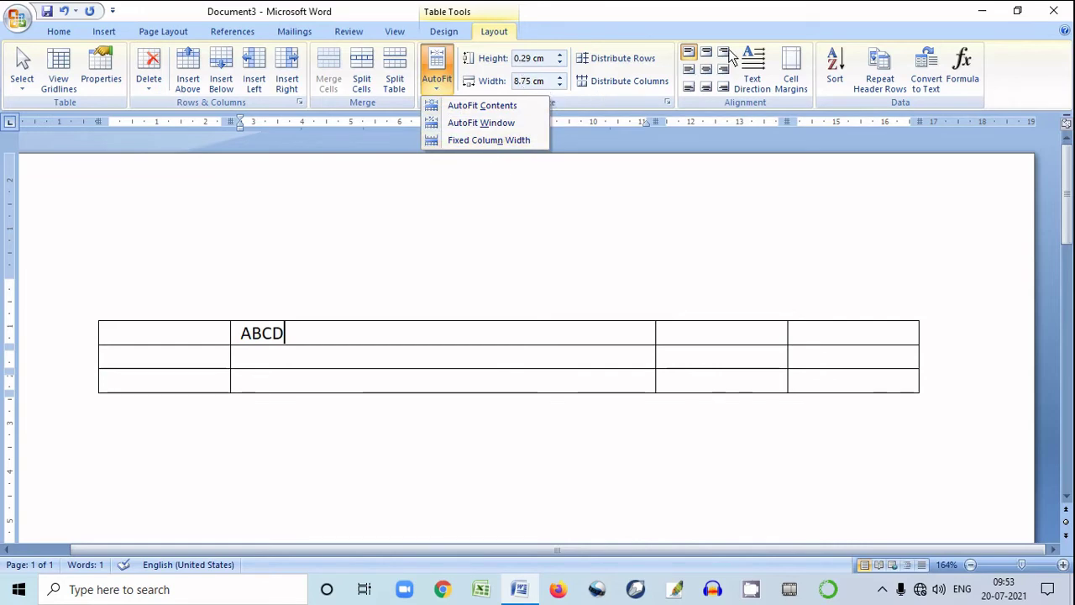
# Step: Try changing the text direction of the ABCD cell and undo the change
pyautogui.click(751, 63)
pyautogui.click(751, 65)
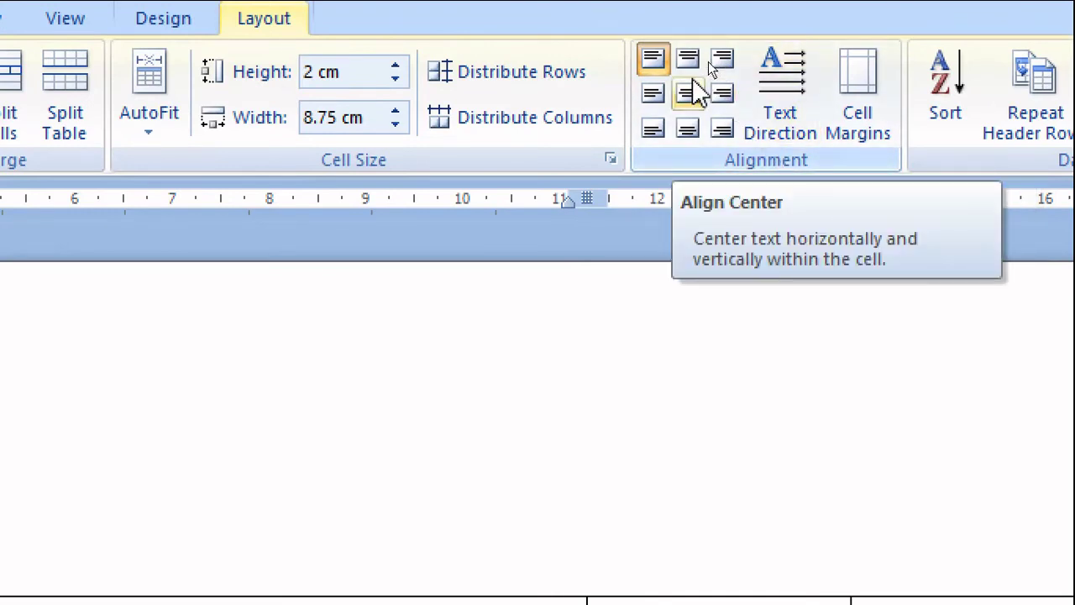
pyautogui.click(89, 11)
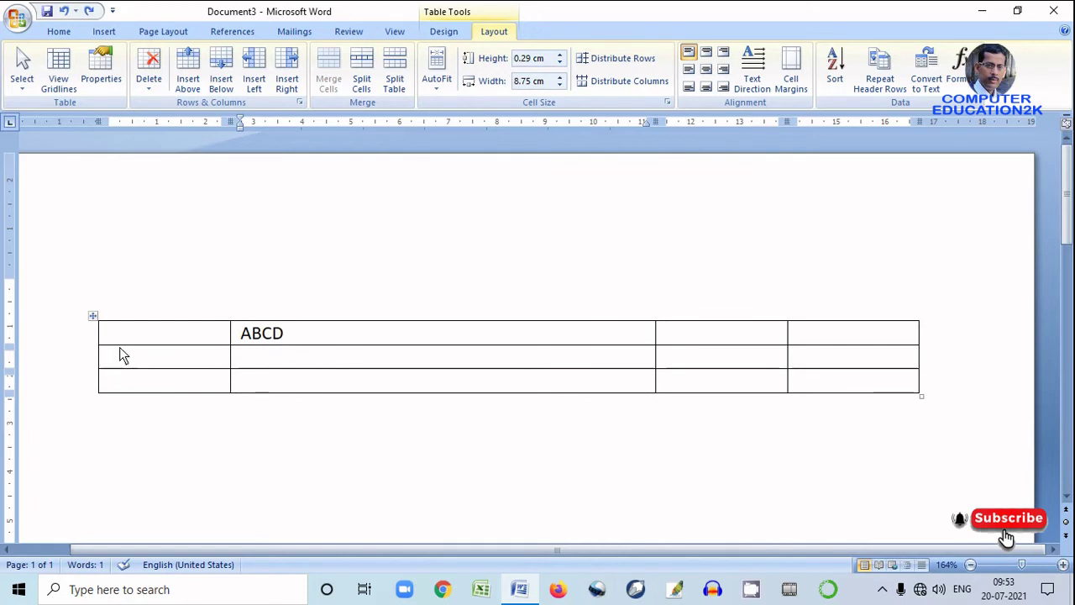
# Step: Increase the first row's height to 1.85 cm and try aligning ABCD top right, top center and top left
pyautogui.moveTo(119, 345); pyautogui.dragTo(130, 411)
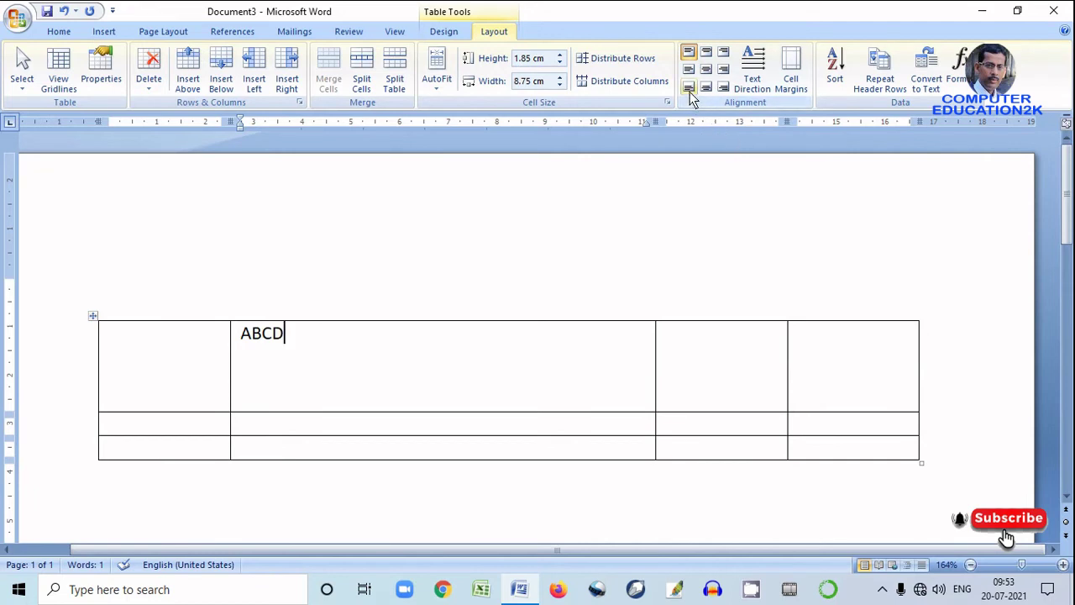
pyautogui.click(724, 54)
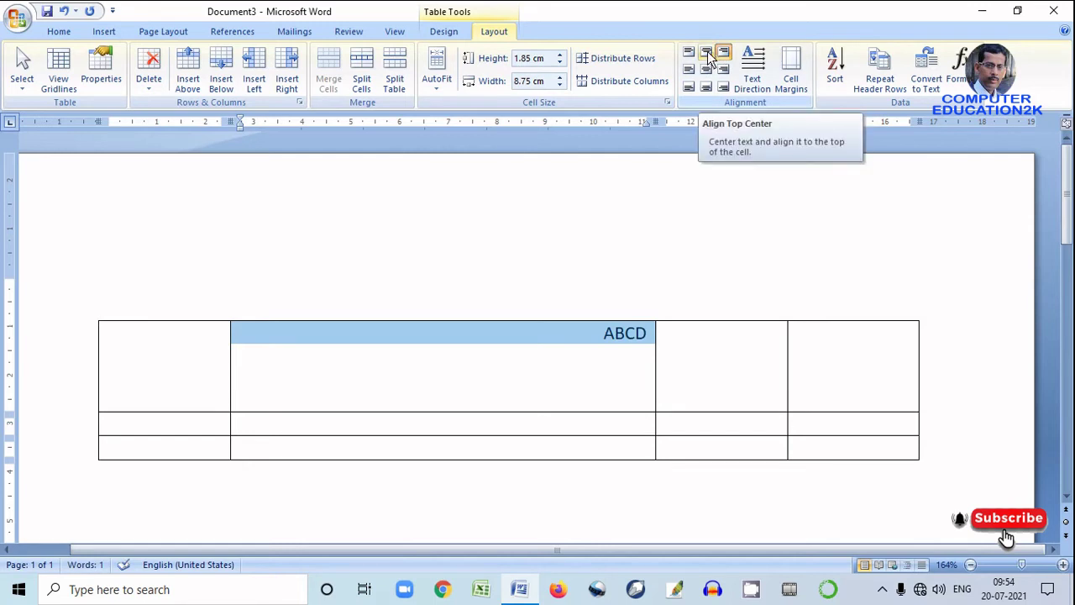
pyautogui.click(709, 56)
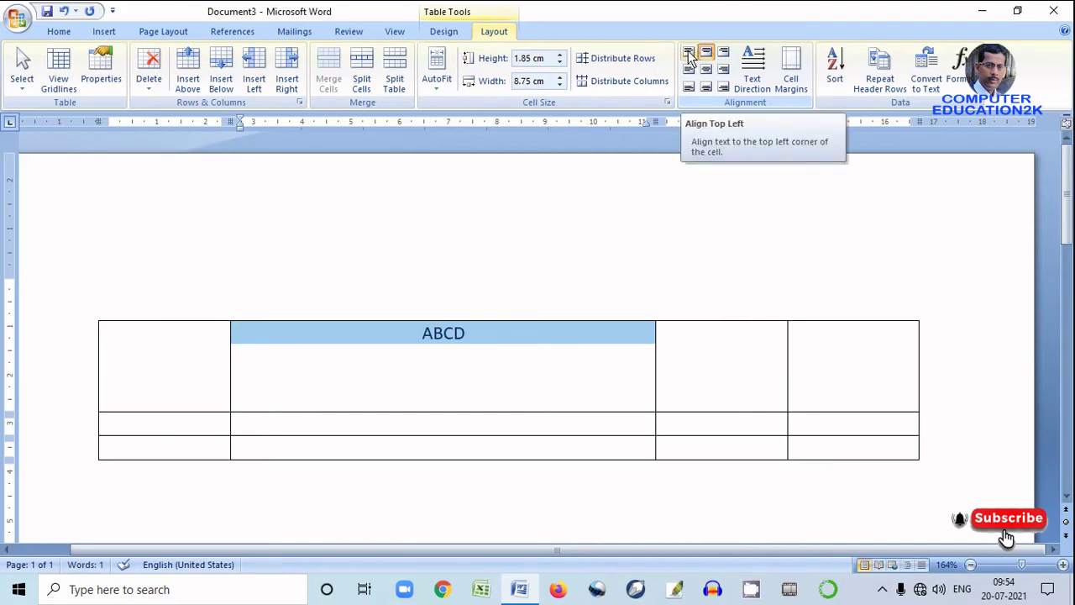
pyautogui.click(688, 54)
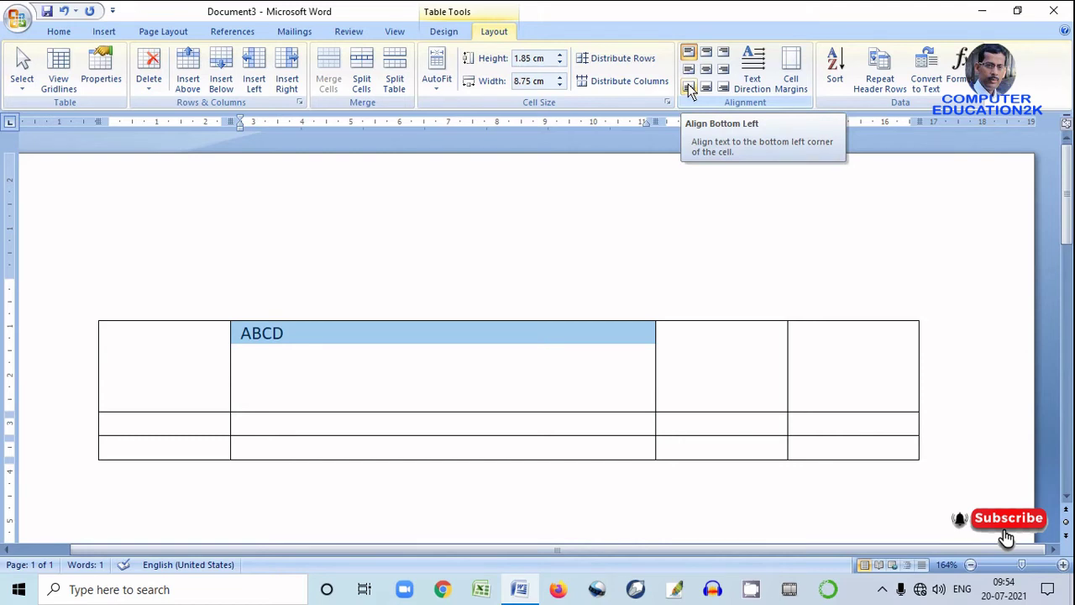
# Step: Try aligning ABCD to the bottom left, bottom right and bottom center of its cell
pyautogui.click(688, 89)
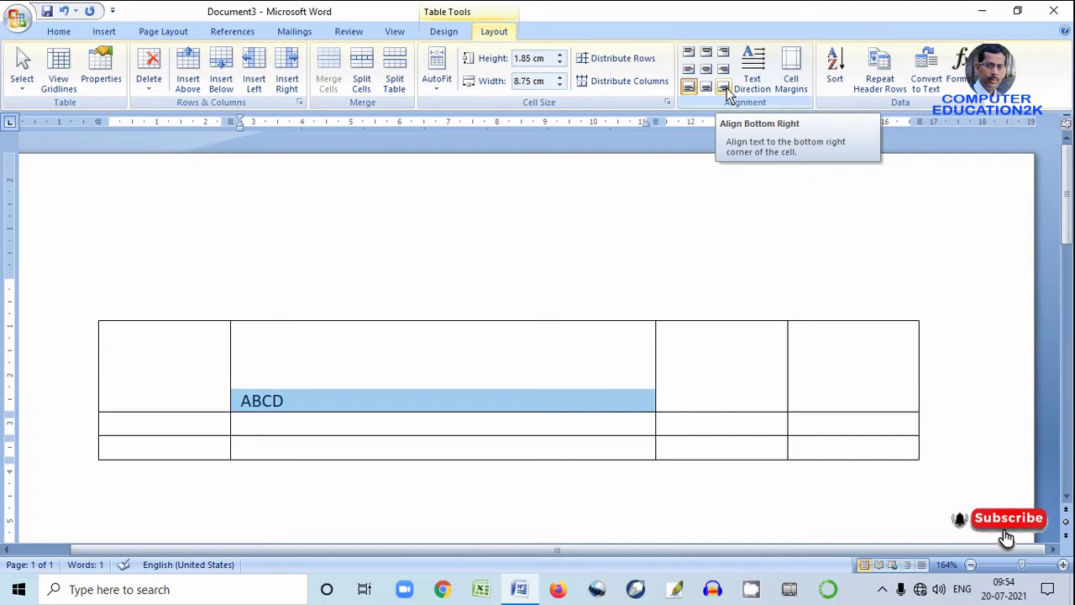
pyautogui.click(725, 89)
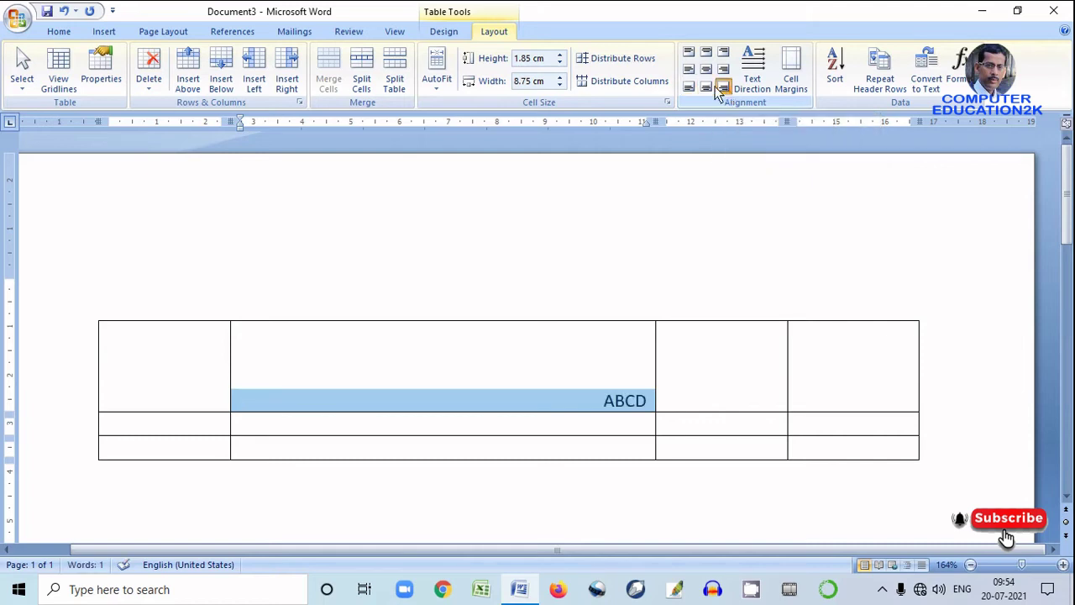
pyautogui.click(707, 89)
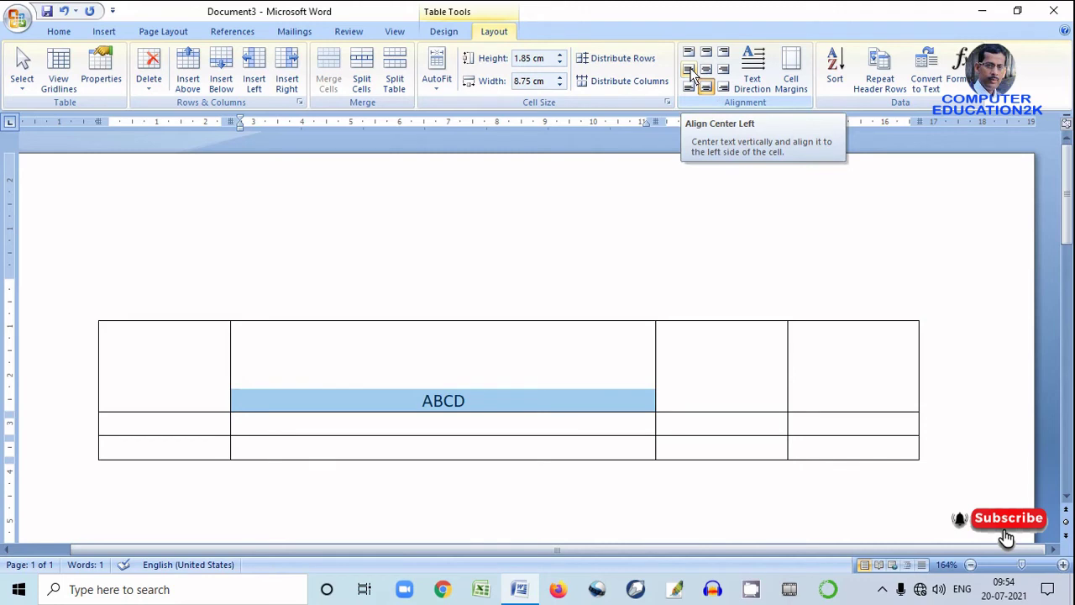
# Step: Try vertically centering ABCD in its cell, first at the left side, then right, then in the middle
pyautogui.click(691, 74)
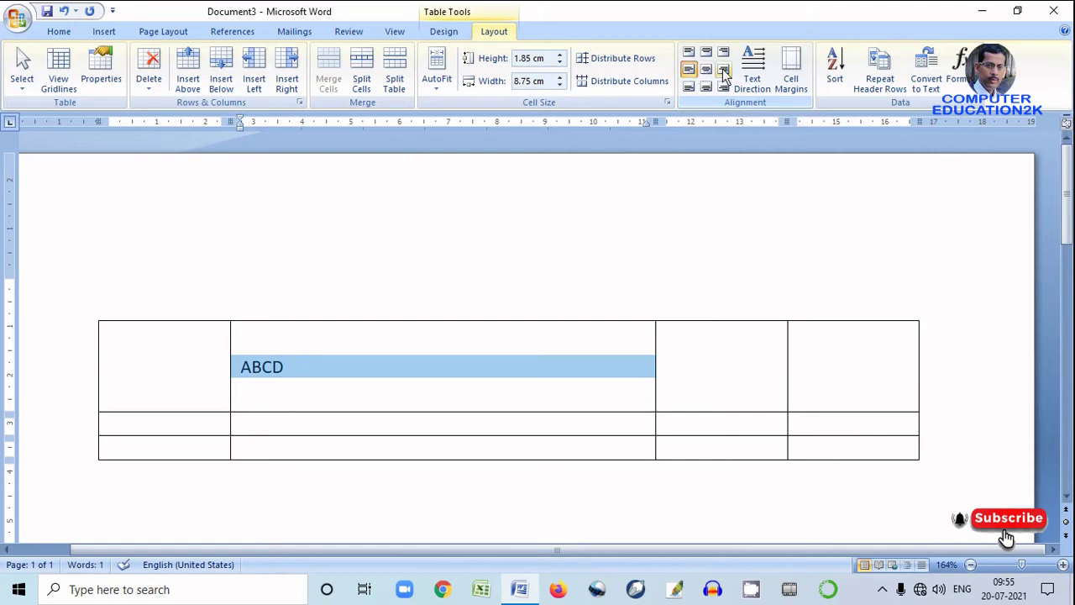
pyautogui.click(725, 72)
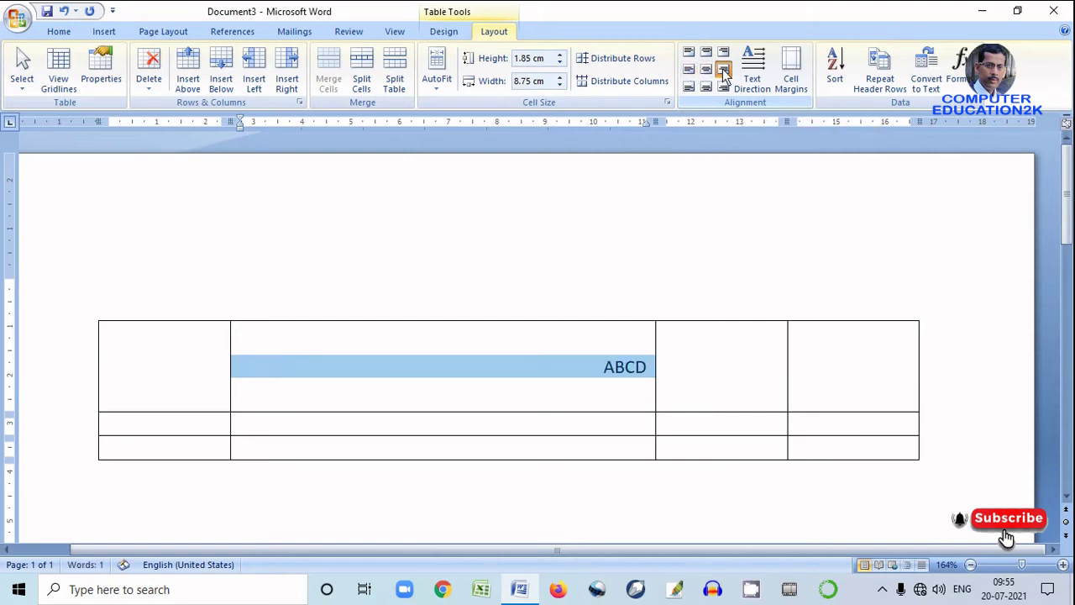
pyautogui.click(707, 71)
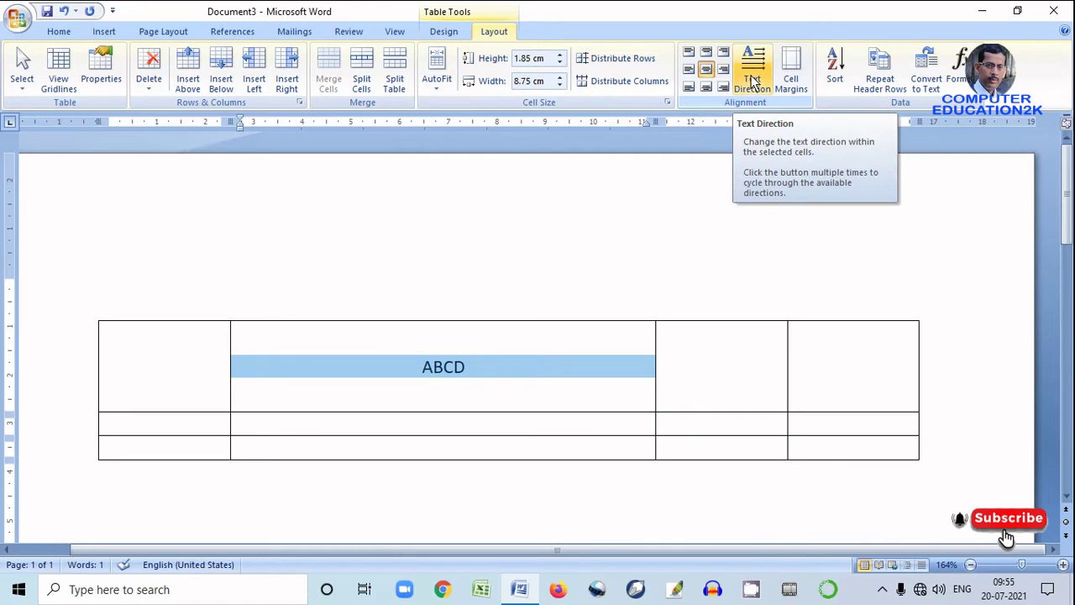
# Step: Cycle the text direction of the ABCD cell through its vertical orientations back to horizontal and deselect the cell
pyautogui.click(754, 76)
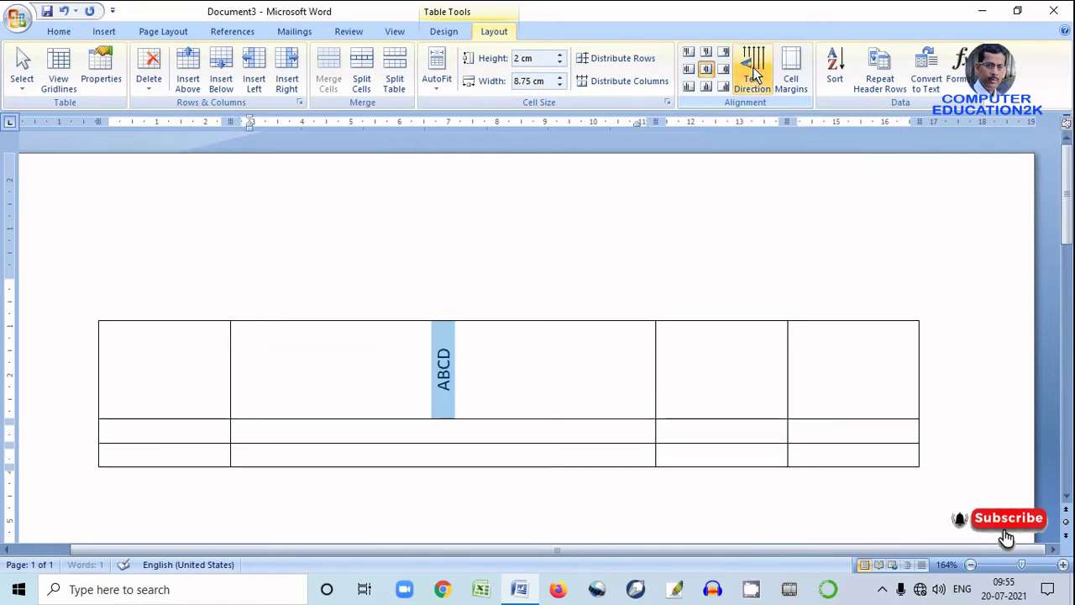
pyautogui.click(754, 76)
pyautogui.click(754, 76)
pyautogui.click(755, 76)
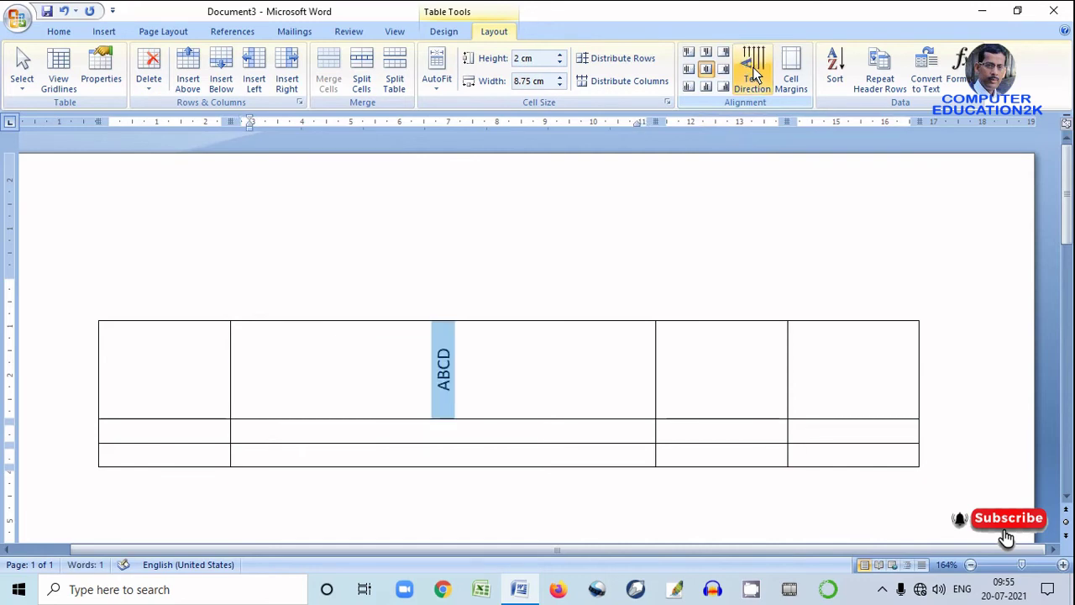
pyautogui.click(754, 76)
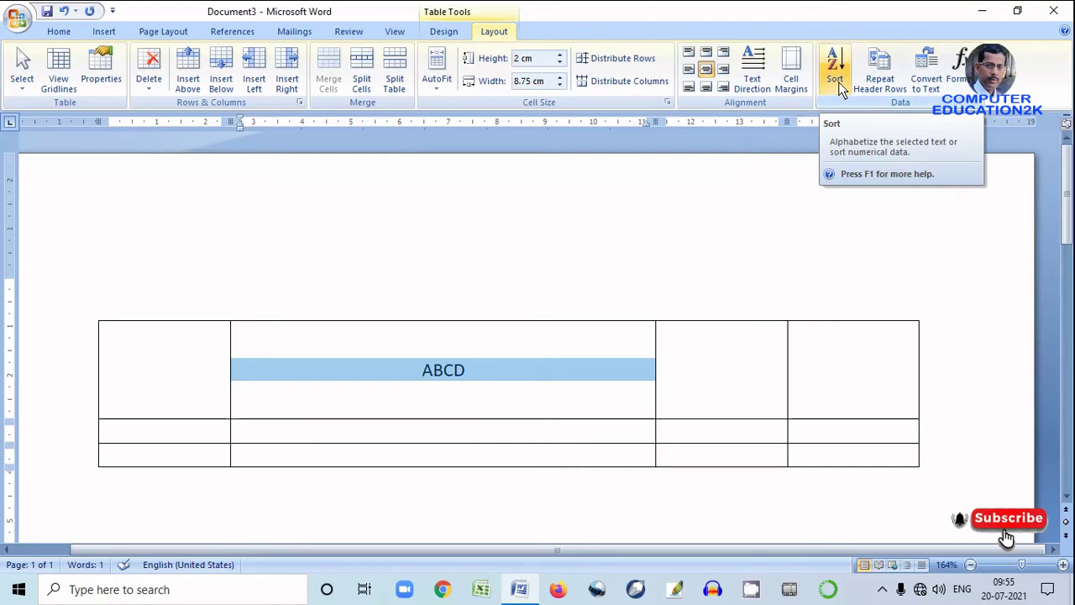
pyautogui.click(576, 351)
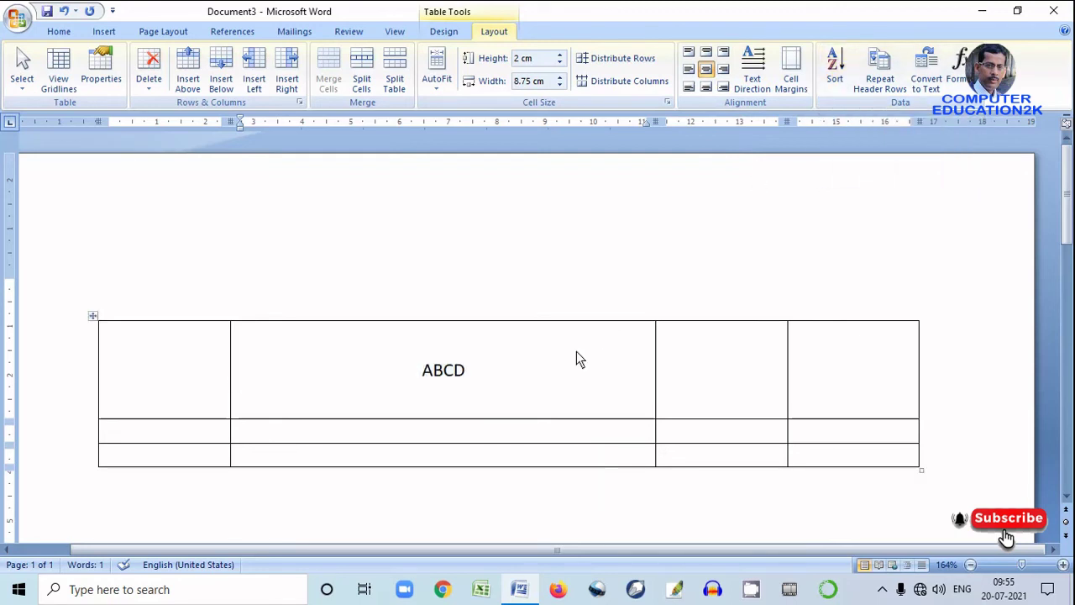
# Step: Undo all the text direction, alignment and row height changes made to the ABCD table
pyautogui.hotkey('ctrl', 'z')
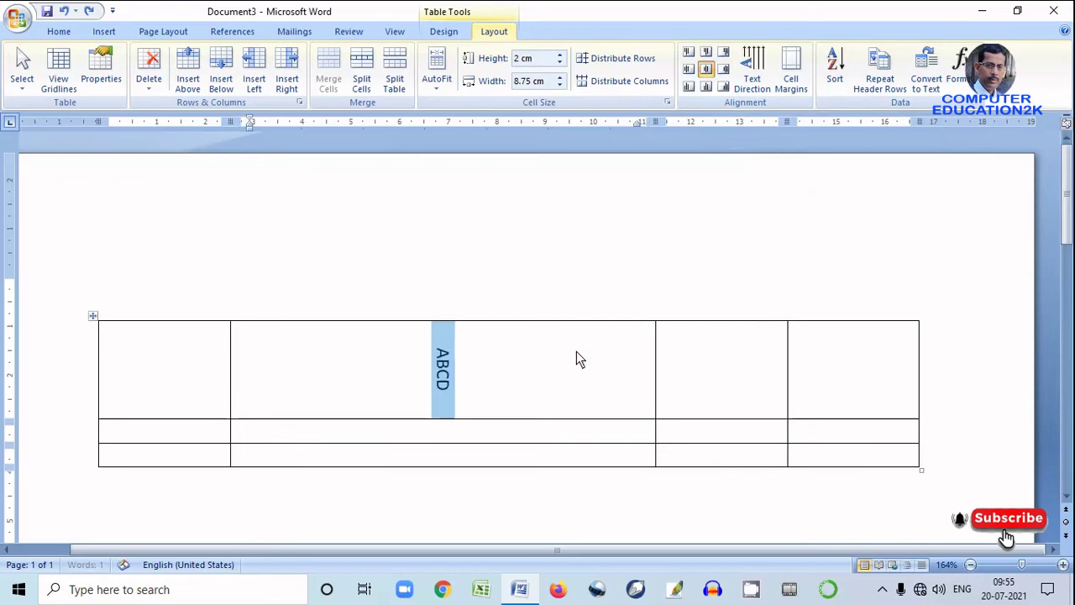
pyautogui.hotkey('ctrl', 'z')
pyautogui.hotkey('ctrl', 'z')
pyautogui.hotkey('ctrl', 'z')
pyautogui.hotkey('ctrl', 'z')
pyautogui.hotkey('ctrl', 'z')
pyautogui.hotkey('ctrl', 'z')
pyautogui.hotkey('ctrl', 'z')
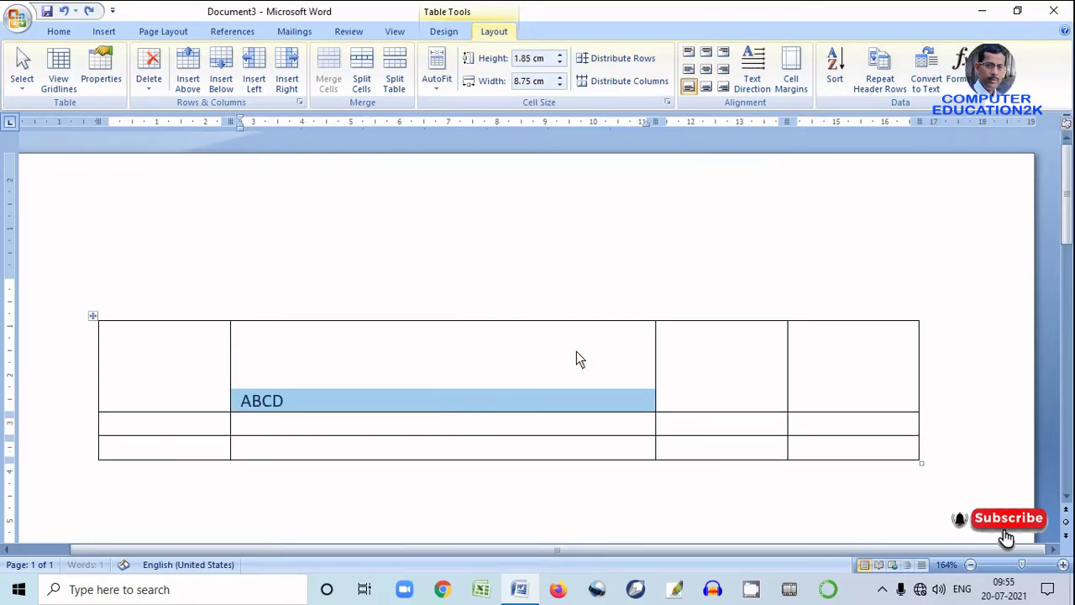
pyautogui.hotkey('ctrl', 'z')
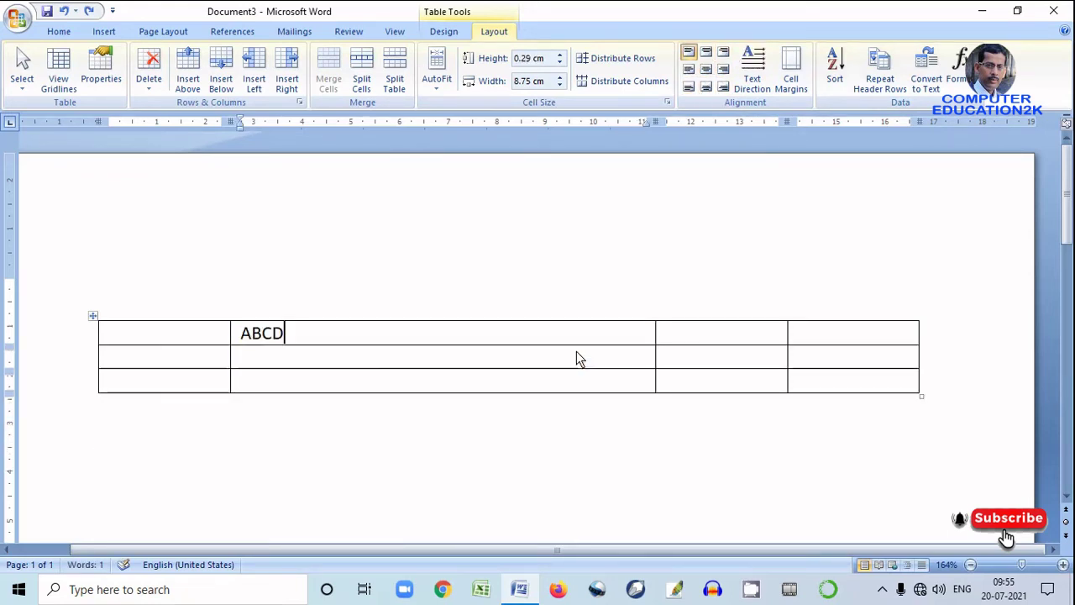
# Step: Shorten ABCD to BCD and enter XYZ and PUR in the two cells below it
pyautogui.click(250, 336)
pyautogui.press('BackSpace')
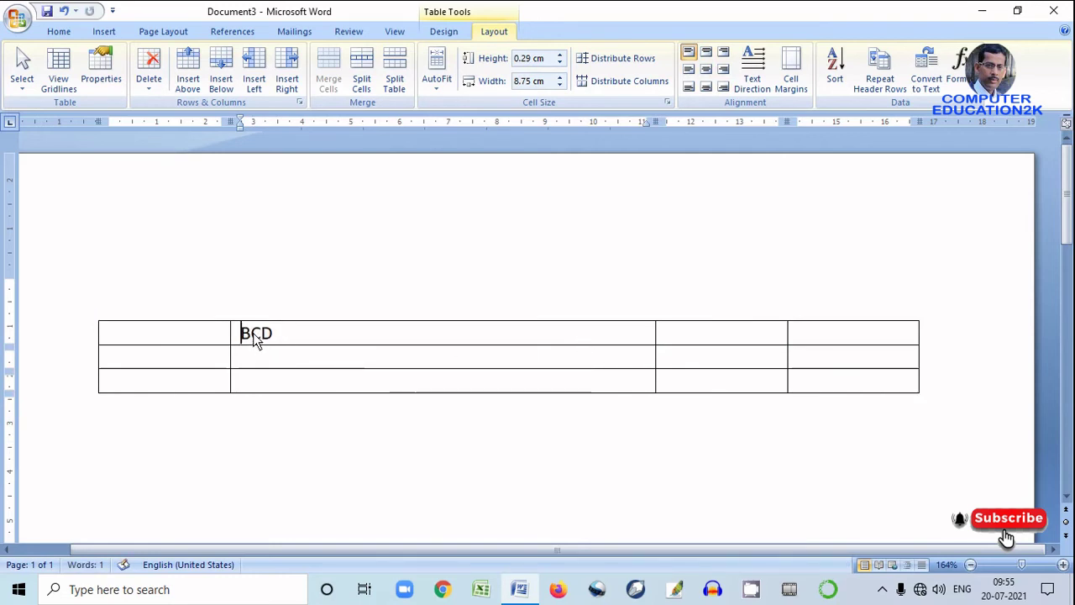
pyautogui.click(268, 356)
pyautogui.write('XYZ')
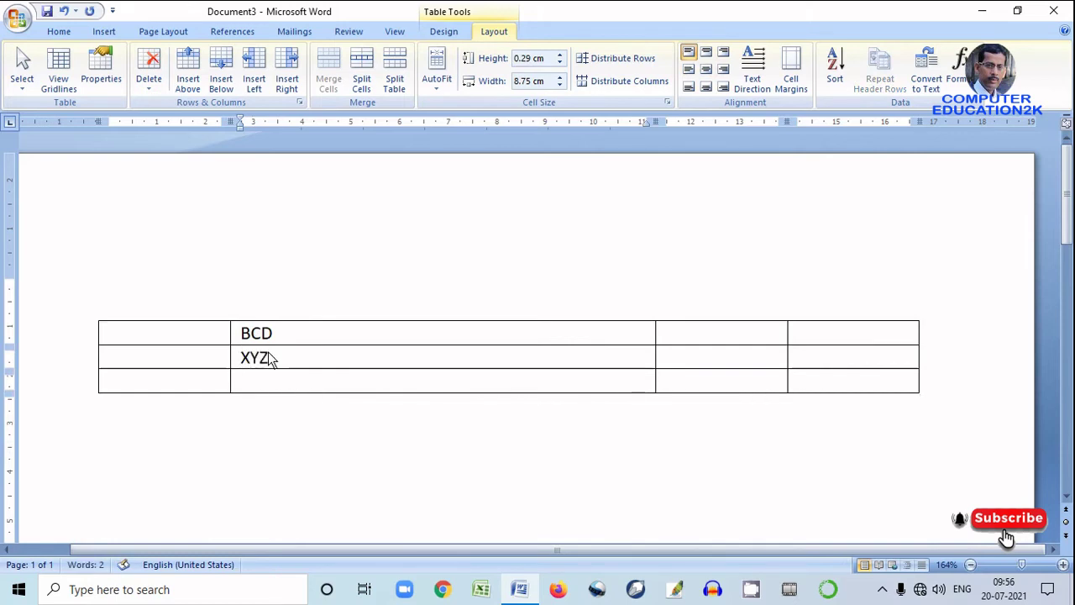
pyautogui.click(268, 379)
pyautogui.write('PUR')
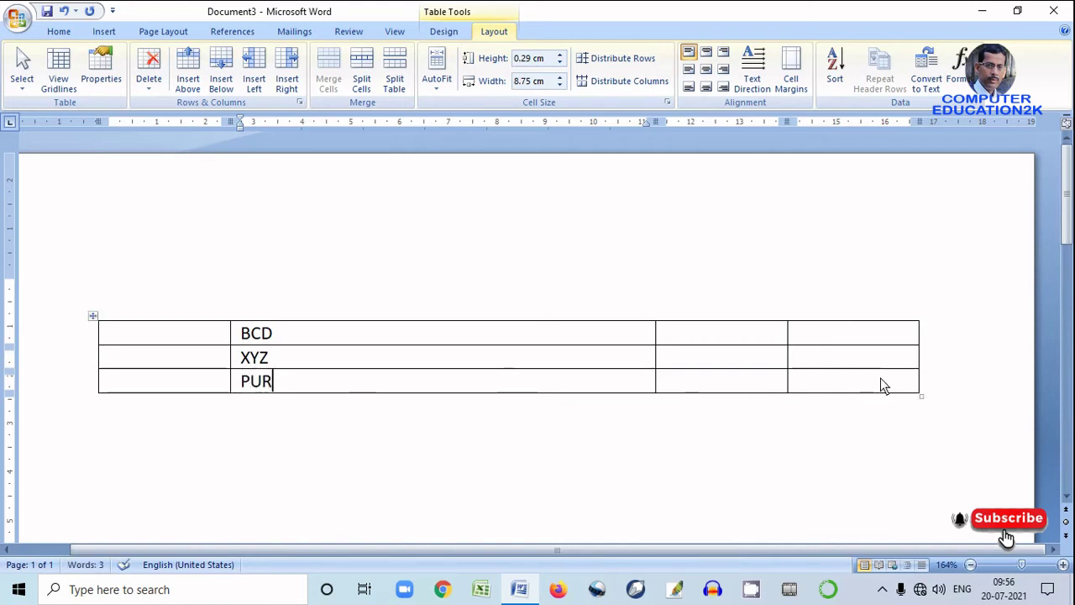
# Step: Add a fourth row at the end of the table and enter ABC in its second column
pyautogui.click(938, 388)
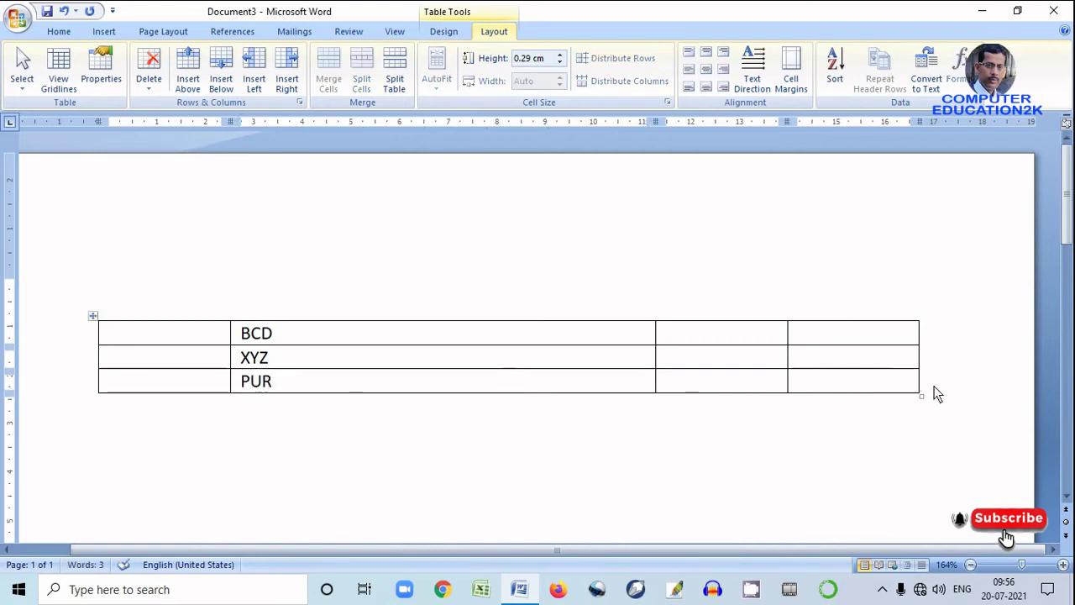
pyautogui.press('Return')
pyautogui.click(339, 412)
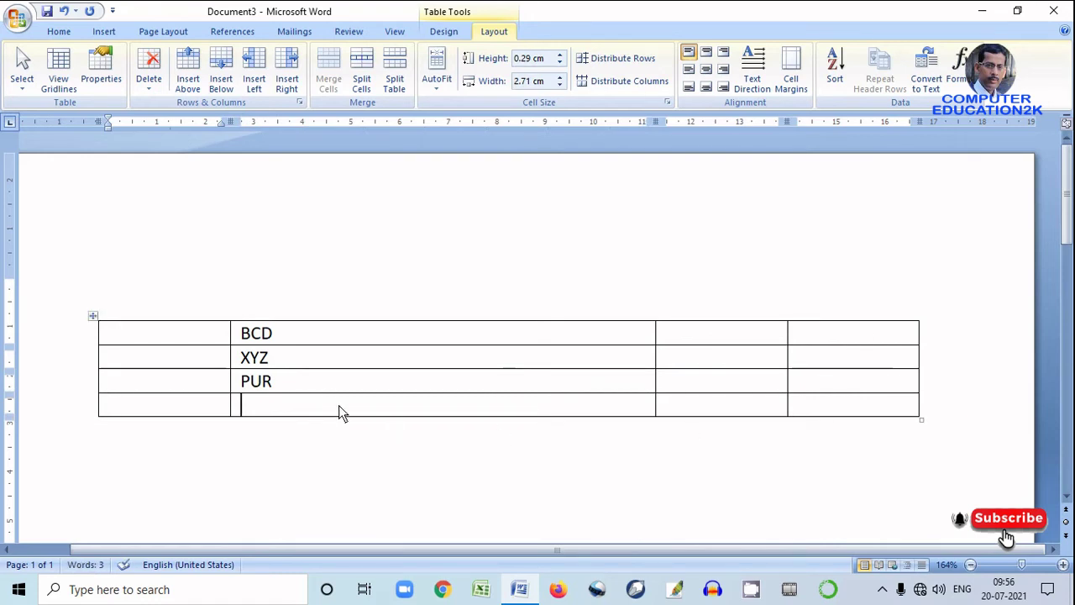
pyautogui.write('A')
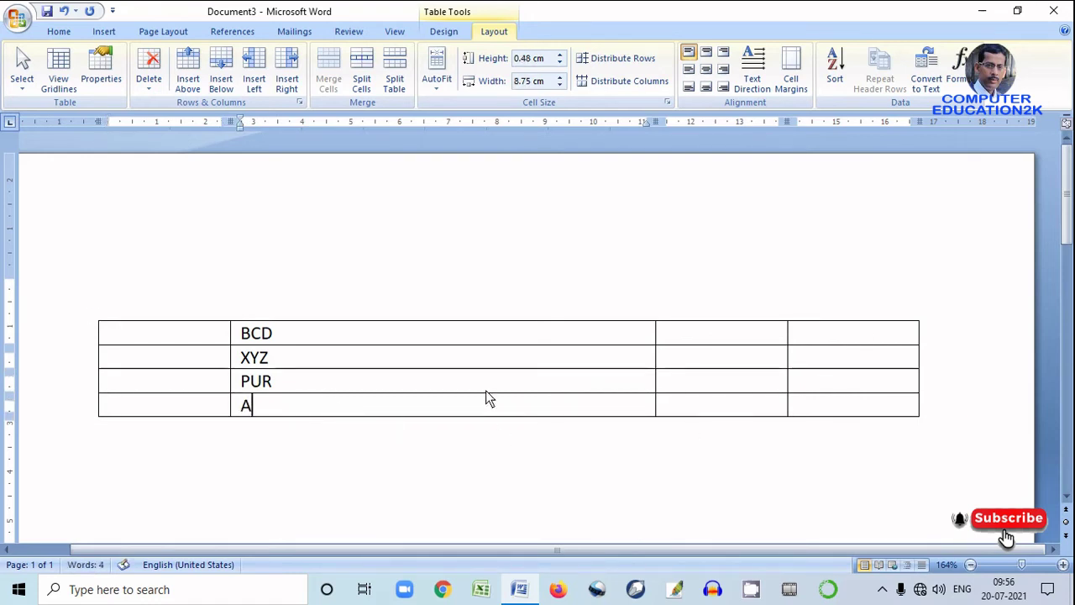
pyautogui.write('BC')
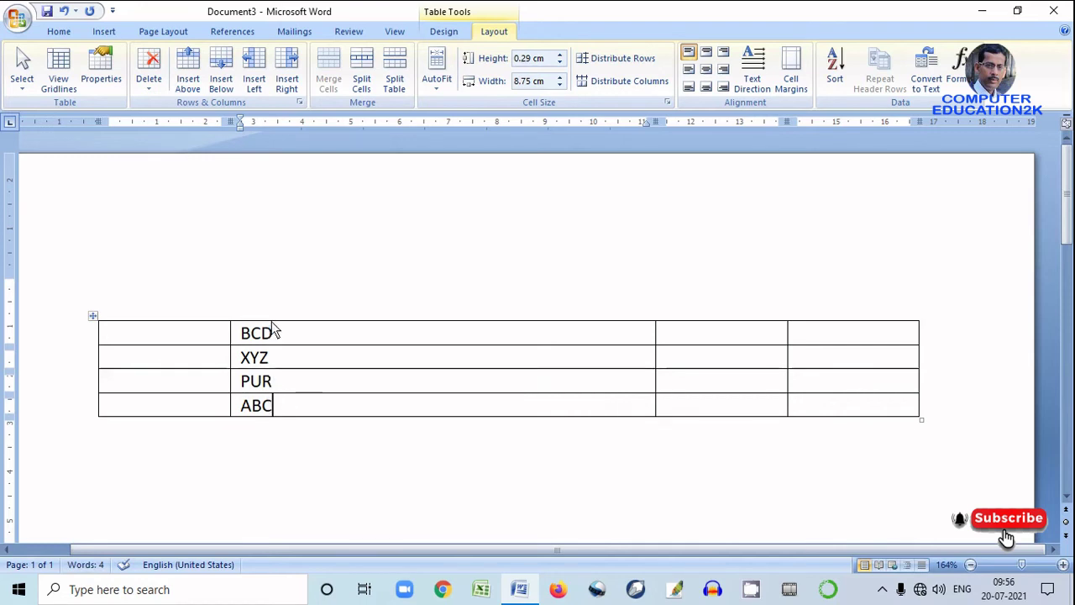
# Step: Sort the table by Column 2 as text in ascending order with no header row
pyautogui.click(272, 323)
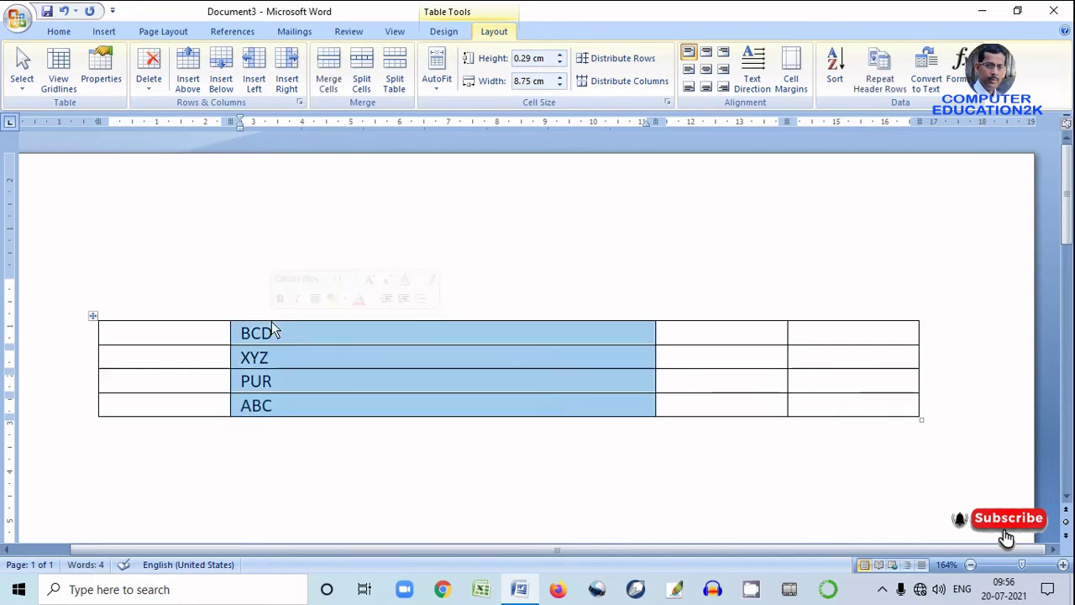
pyautogui.click(840, 80)
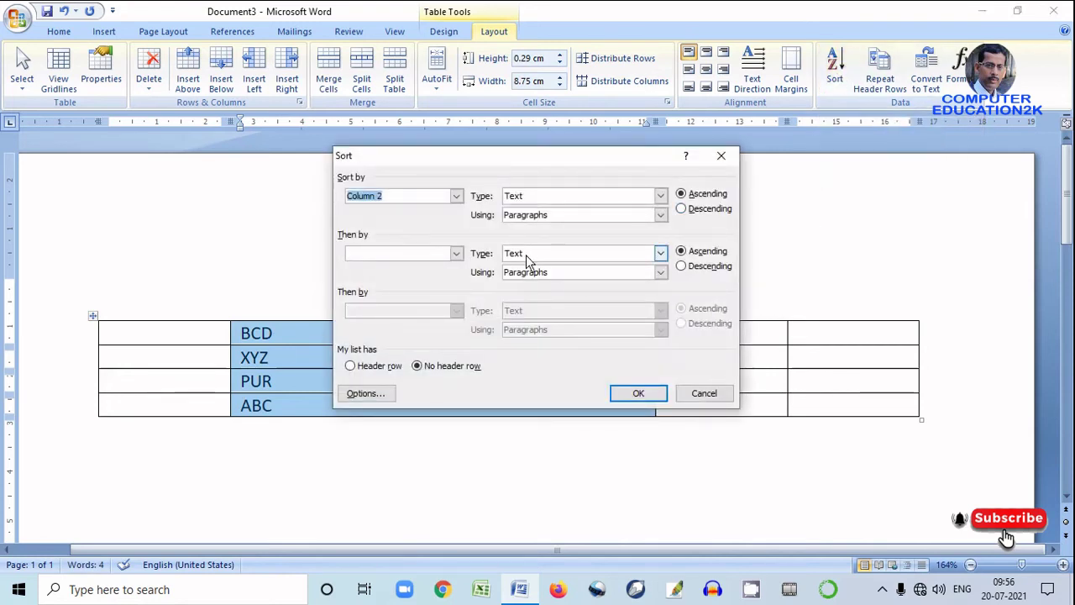
pyautogui.click(636, 395)
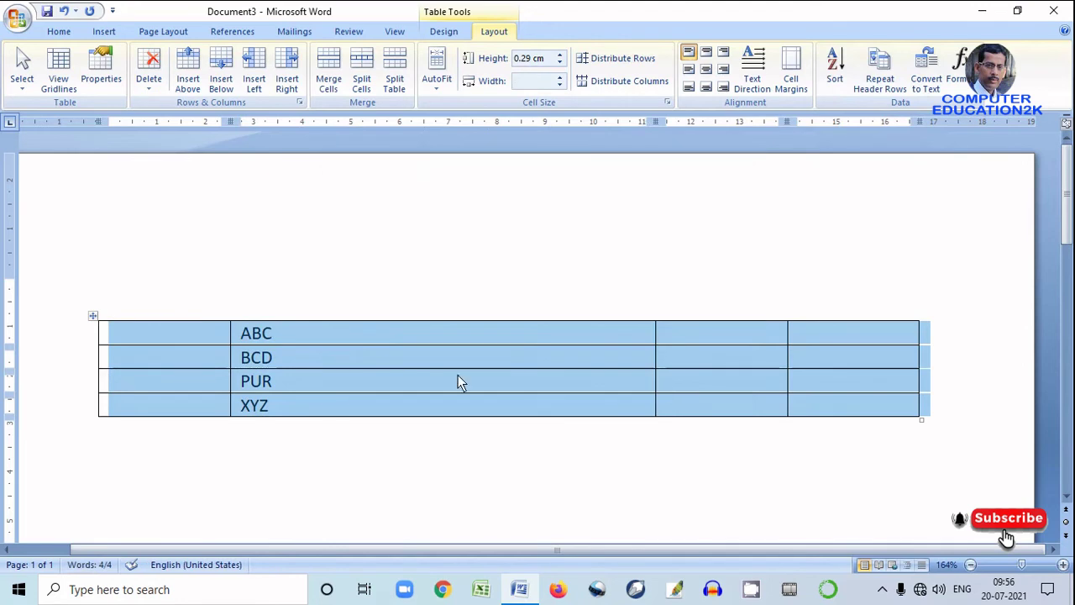
pyautogui.click(414, 356)
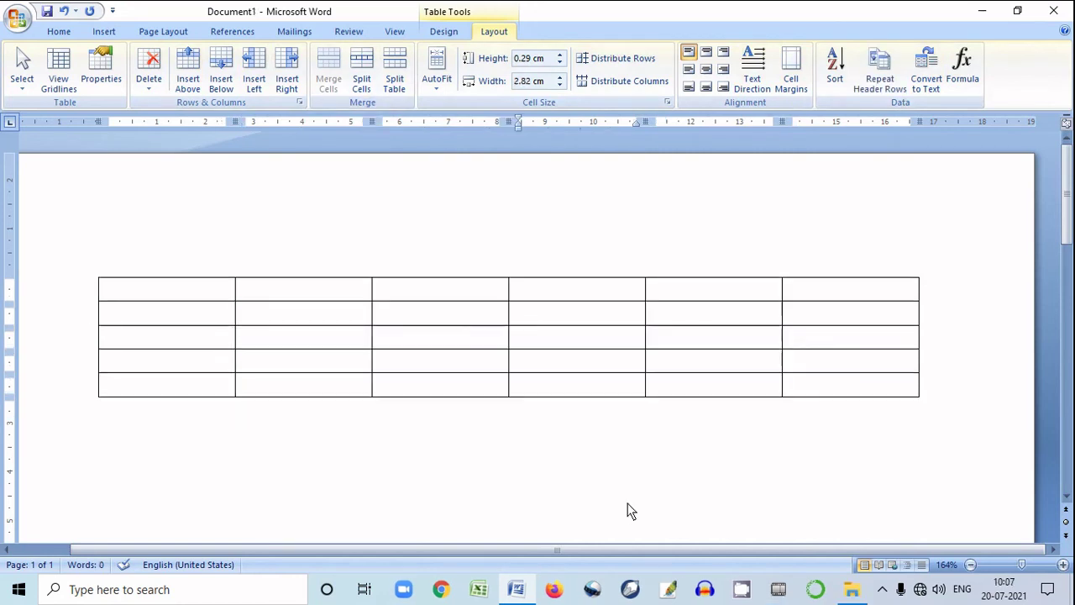
# Step: Try a teal built-in table style with banded rows on Document1's blank table and undo it
pyautogui.moveTo(514, 591)
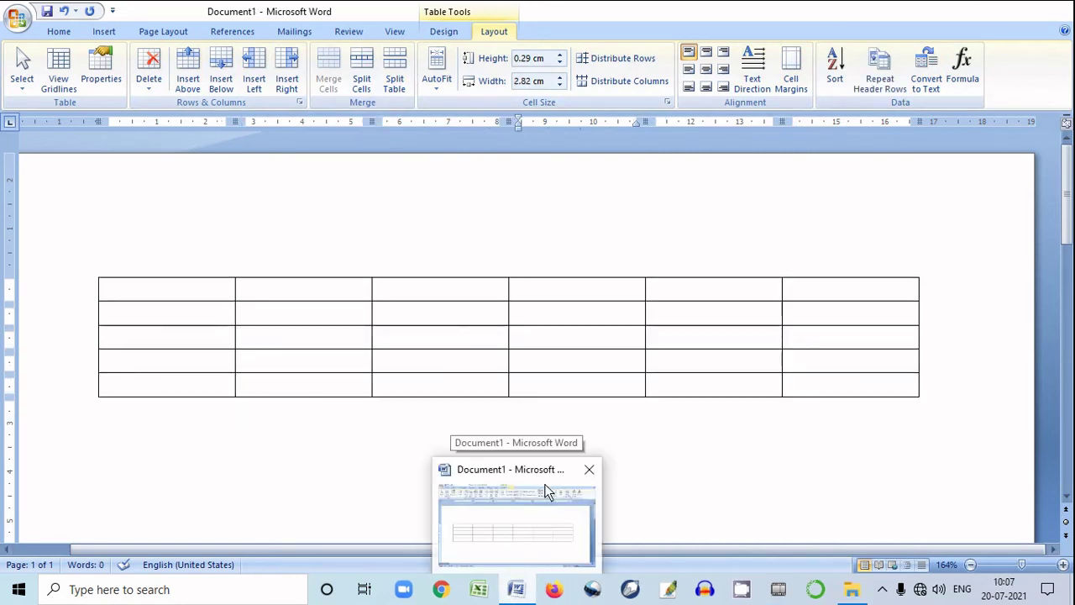
pyautogui.click(487, 313)
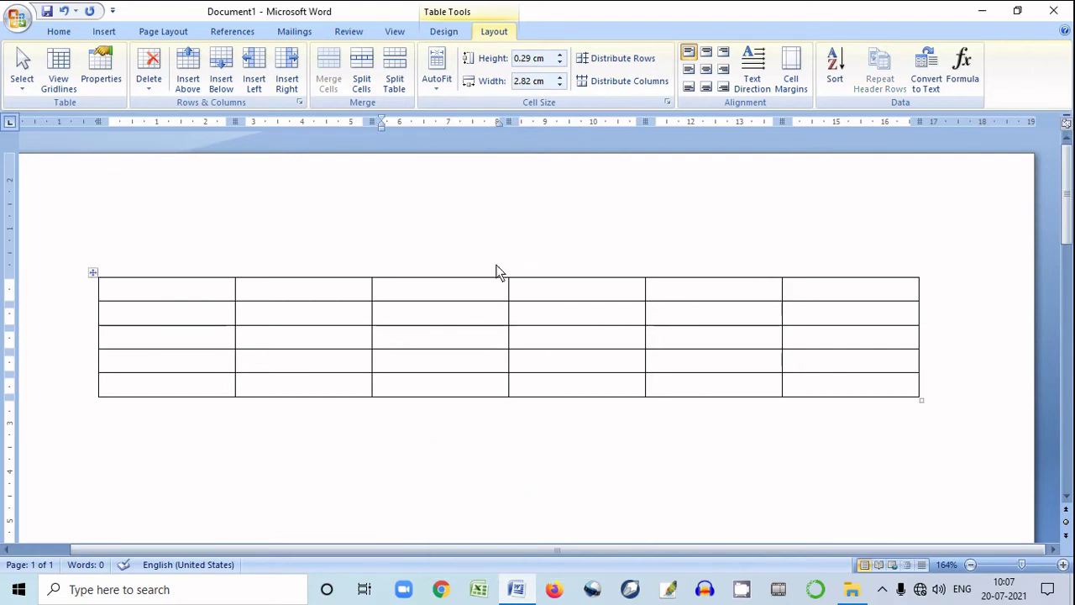
pyautogui.click(445, 34)
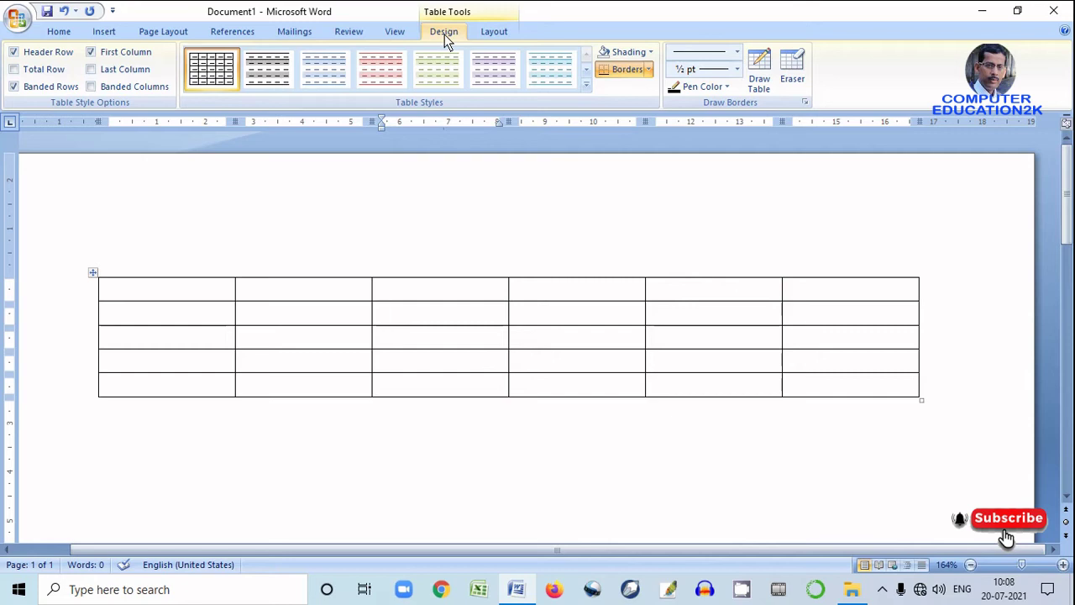
pyautogui.click(587, 85)
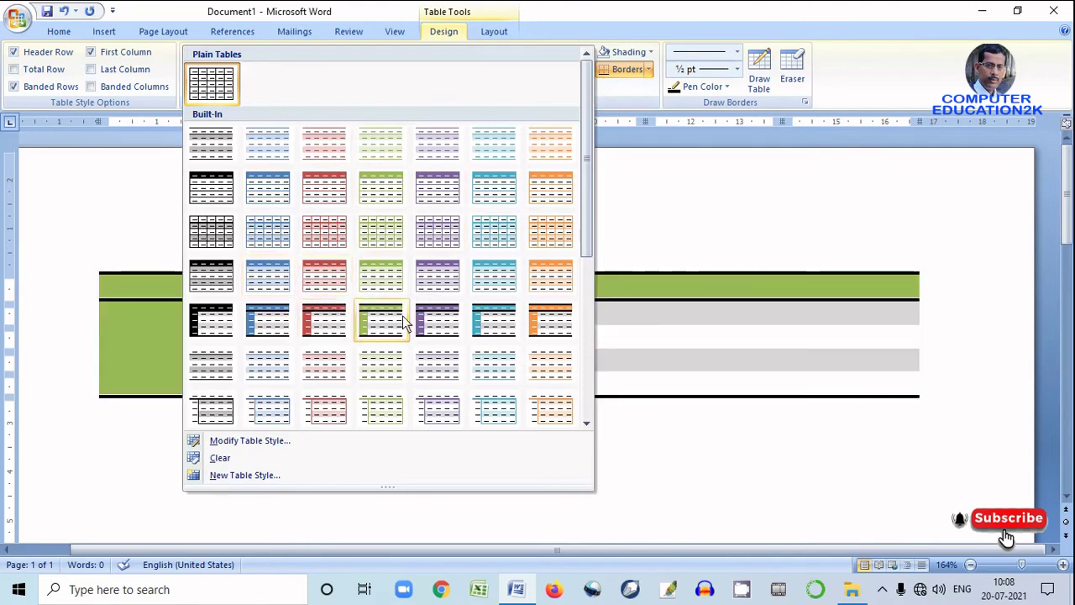
pyautogui.click(504, 287)
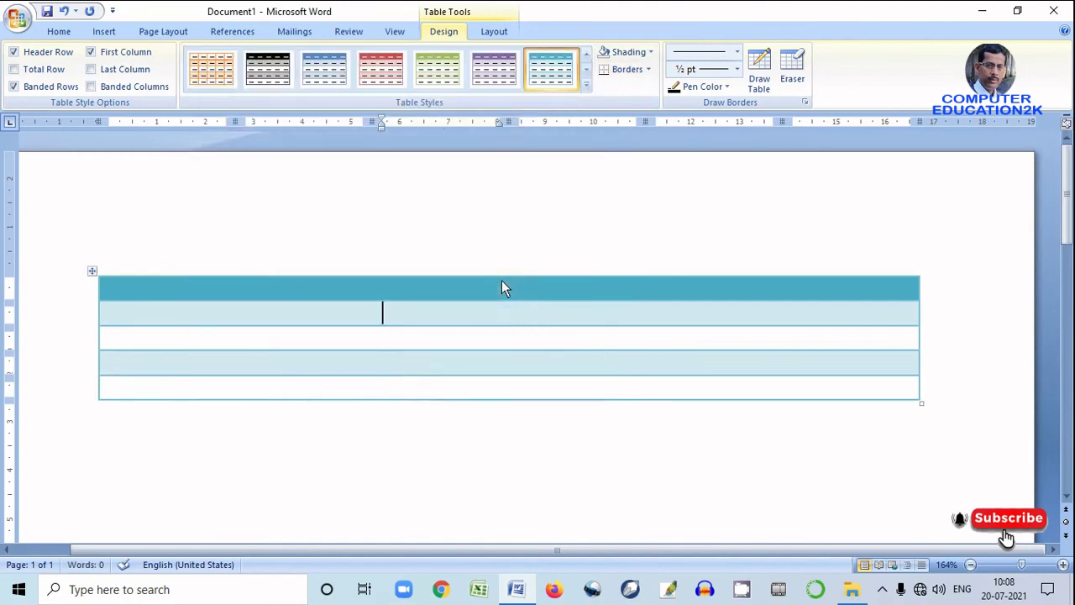
pyautogui.hotkey('ctrl', 'z')
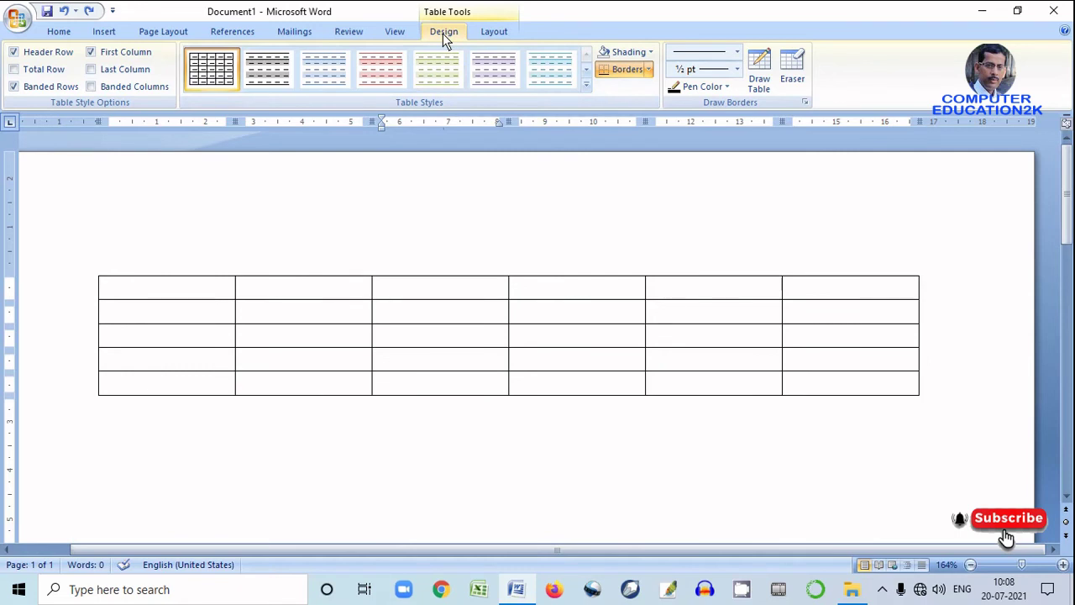
# Step: Try a dark red built-in table style with a black header row on the blank table and undo it
pyautogui.click(587, 84)
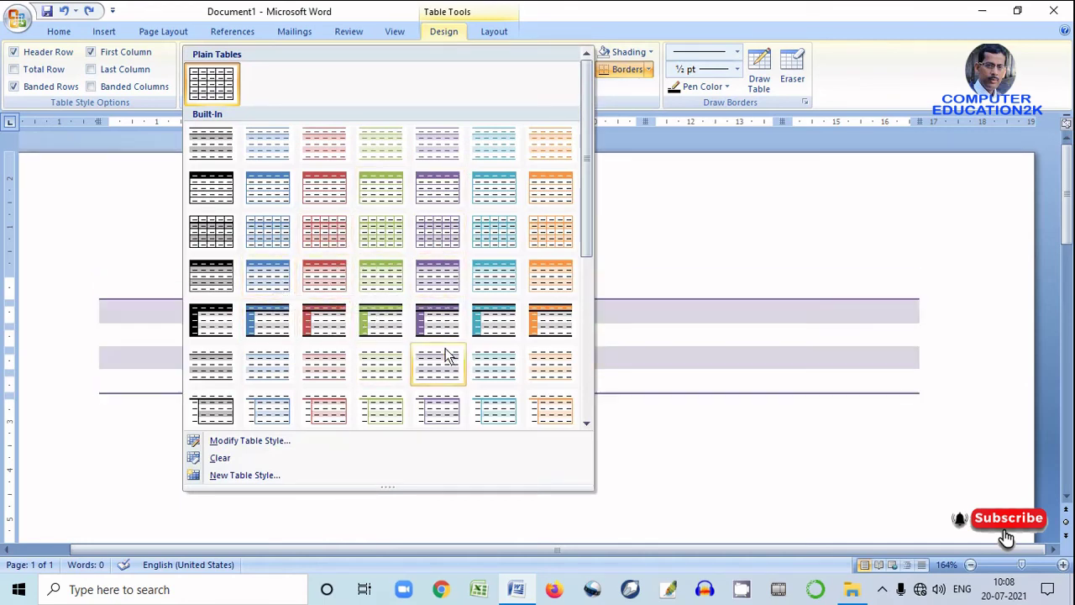
pyautogui.moveTo(589, 253); pyautogui.dragTo(601, 406)
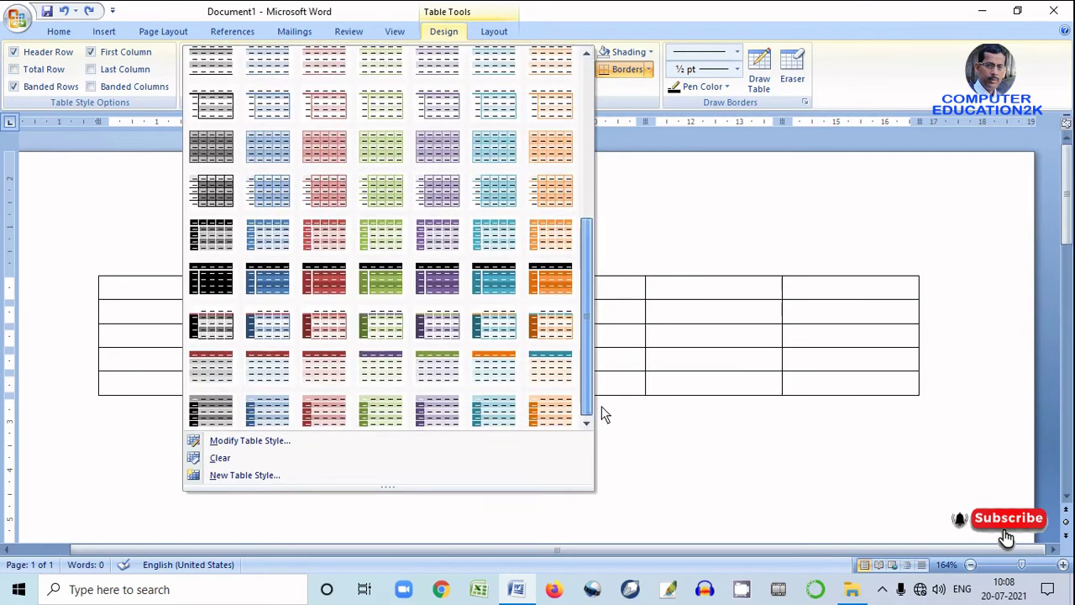
pyautogui.click(330, 273)
pyautogui.click(603, 256)
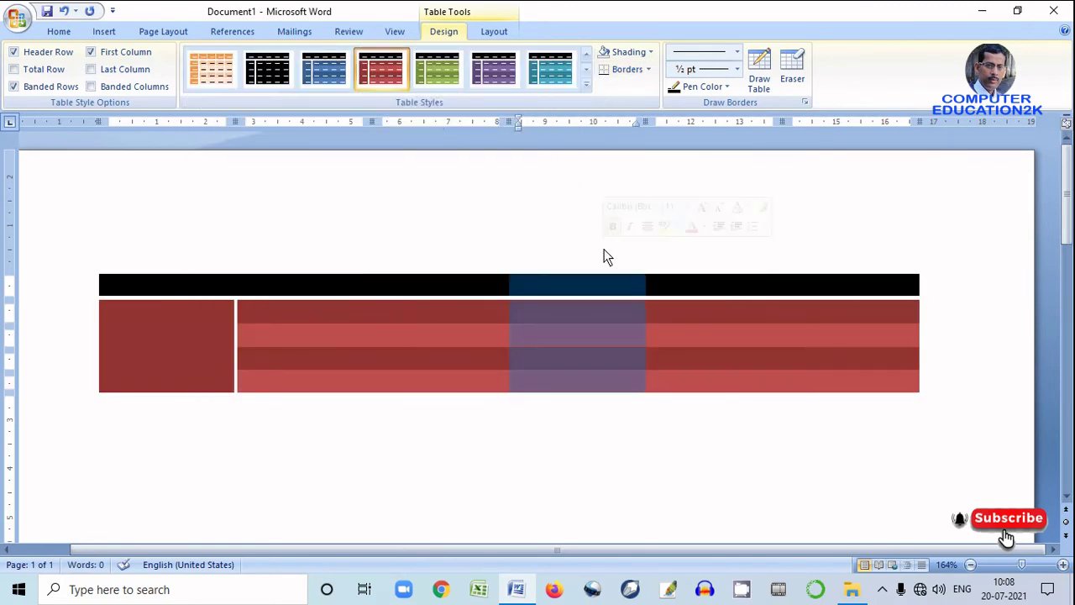
pyautogui.hotkey('ctrl', 'z')
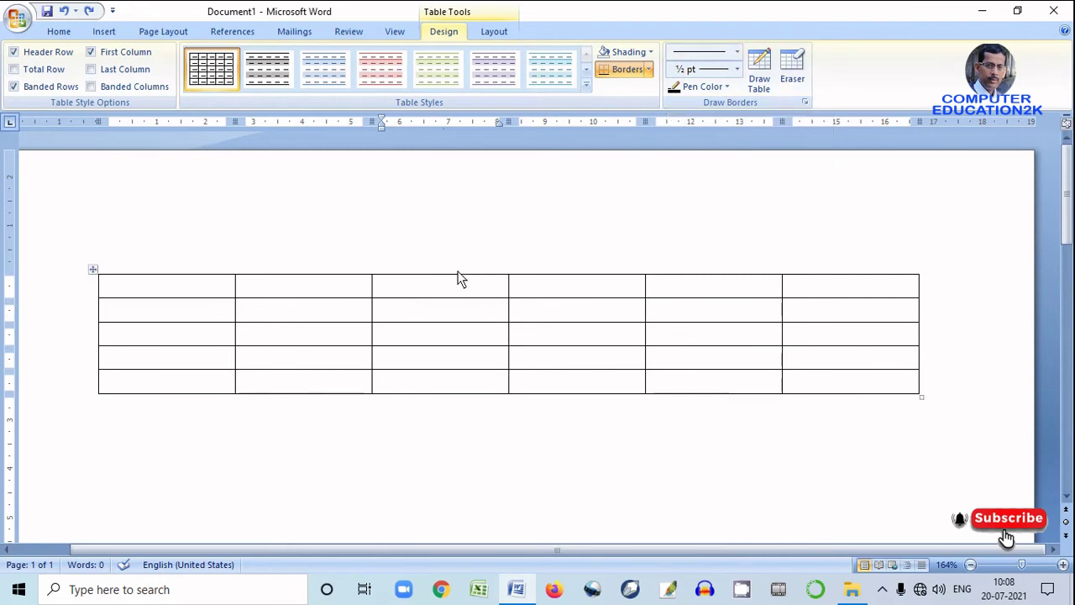
# Step: Draw double-line borders along the top of the third column's first cell and the bottom of its third cell
pyautogui.click(738, 54)
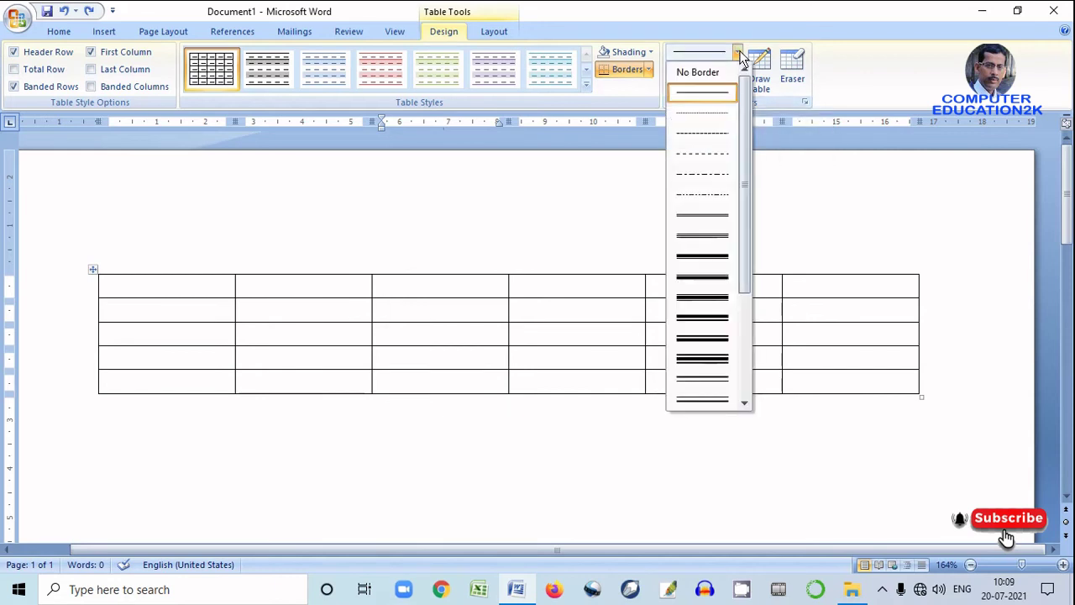
pyautogui.click(719, 220)
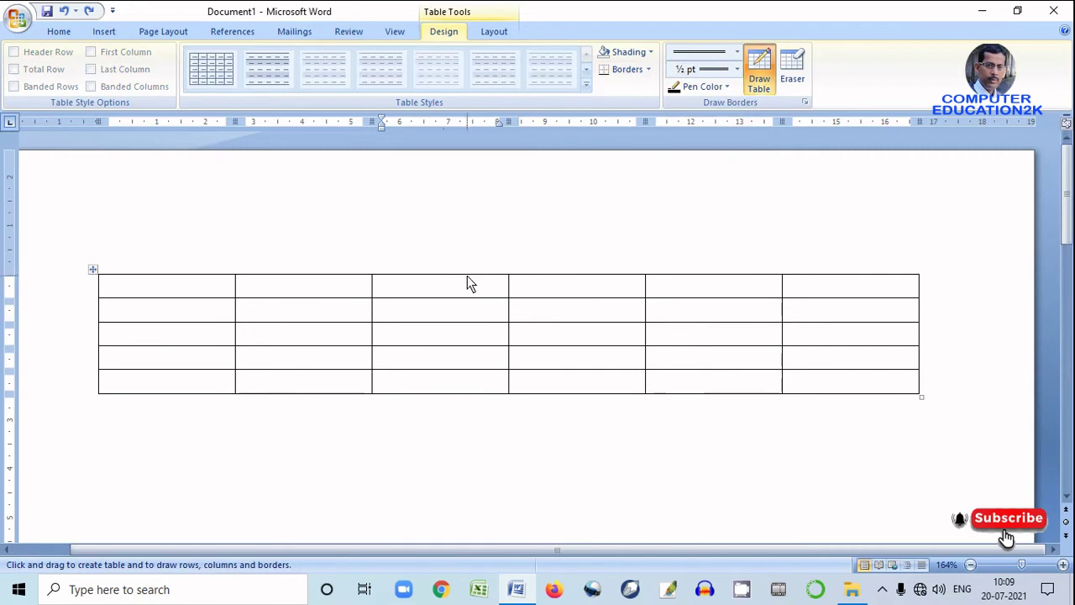
pyautogui.moveTo(467, 276); pyautogui.dragTo(467, 277)
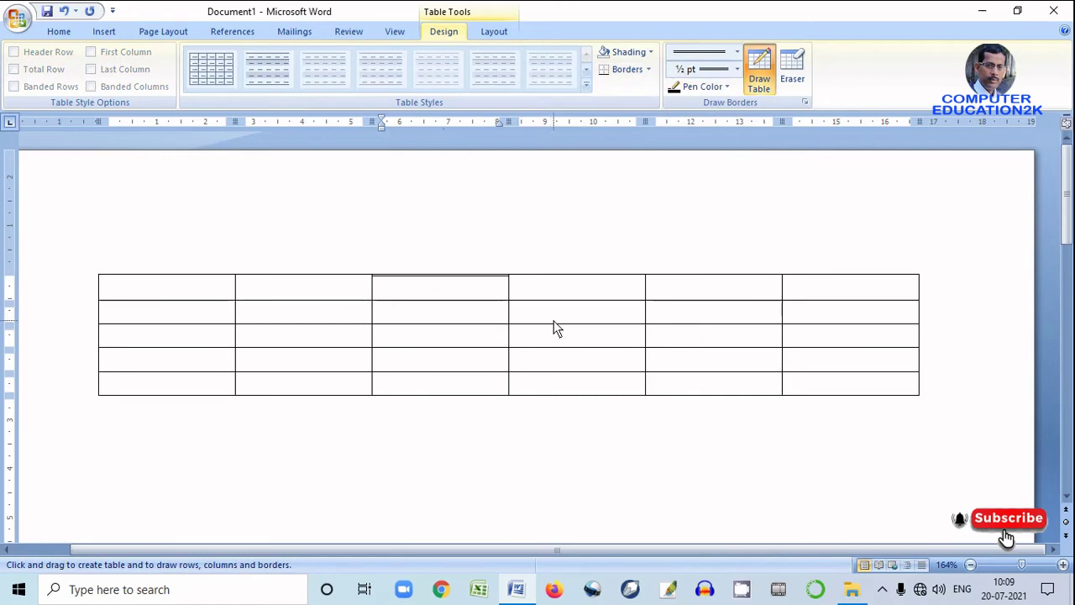
pyautogui.click(473, 348)
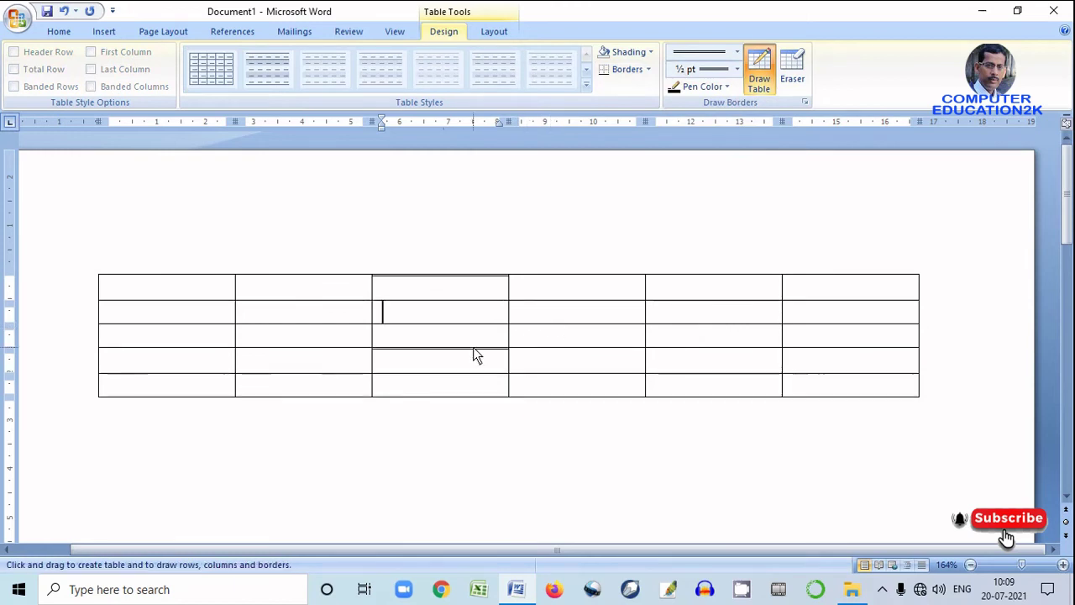
# Step: Pick red as pen color and a triple line style, and draw over the second header cell's left and bottom edges and the fifth's top edge
pyautogui.click(727, 87)
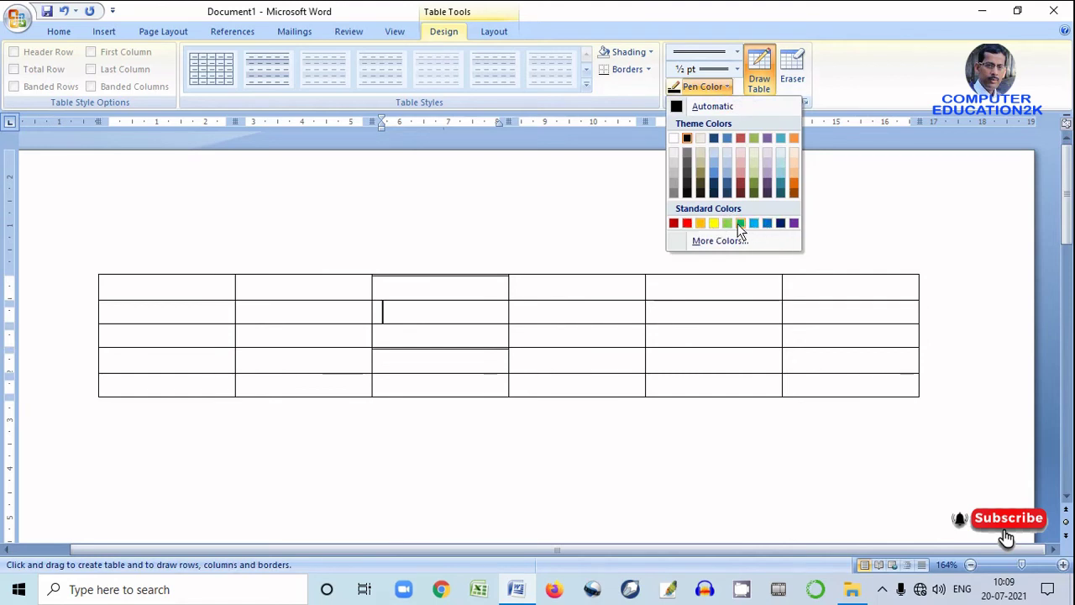
pyautogui.click(689, 224)
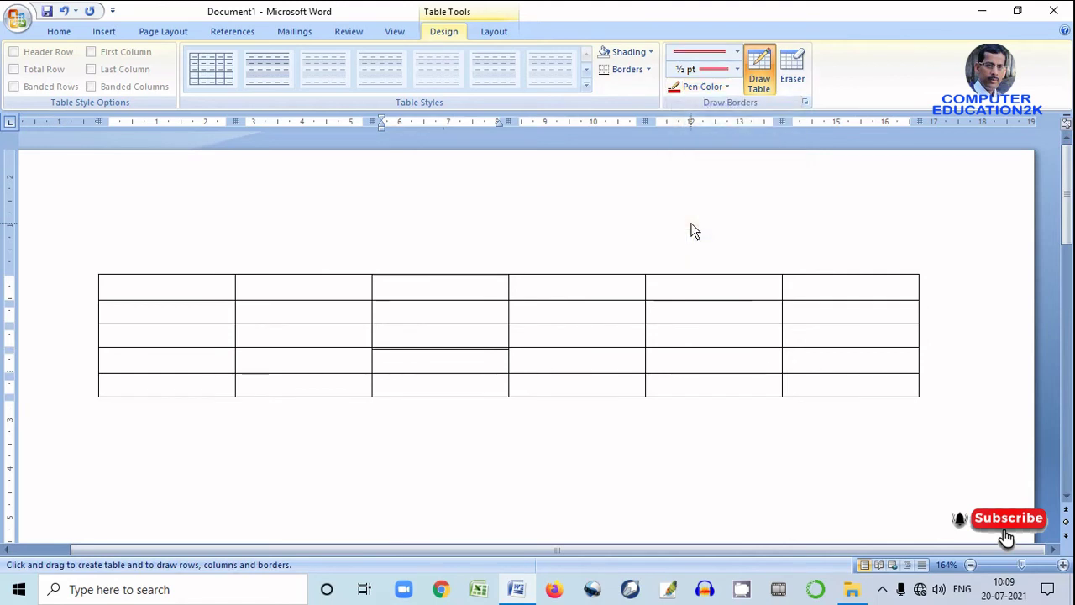
pyautogui.click(737, 53)
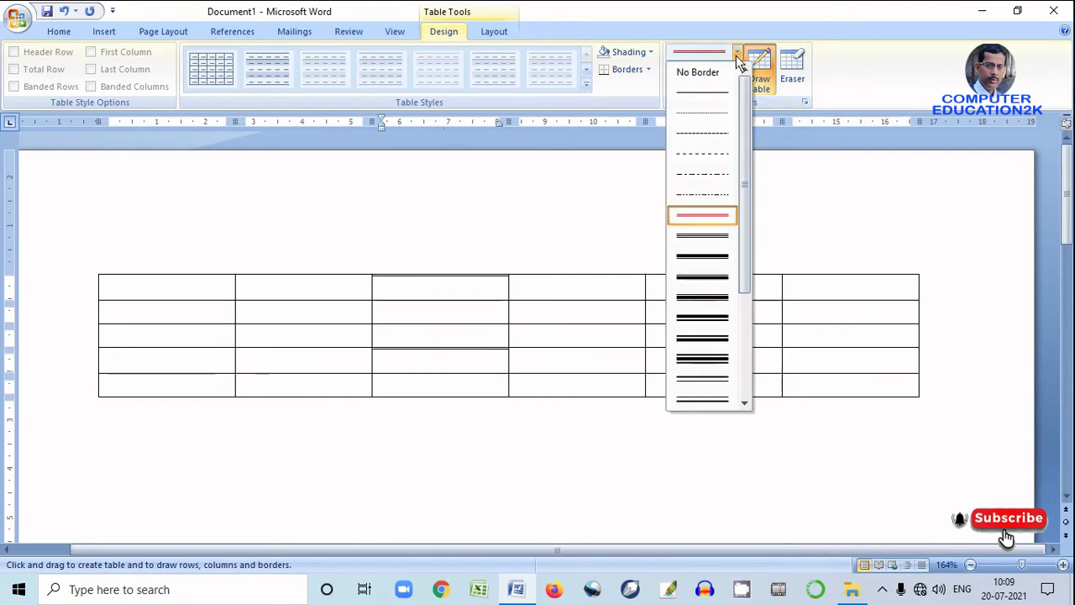
pyautogui.click(713, 238)
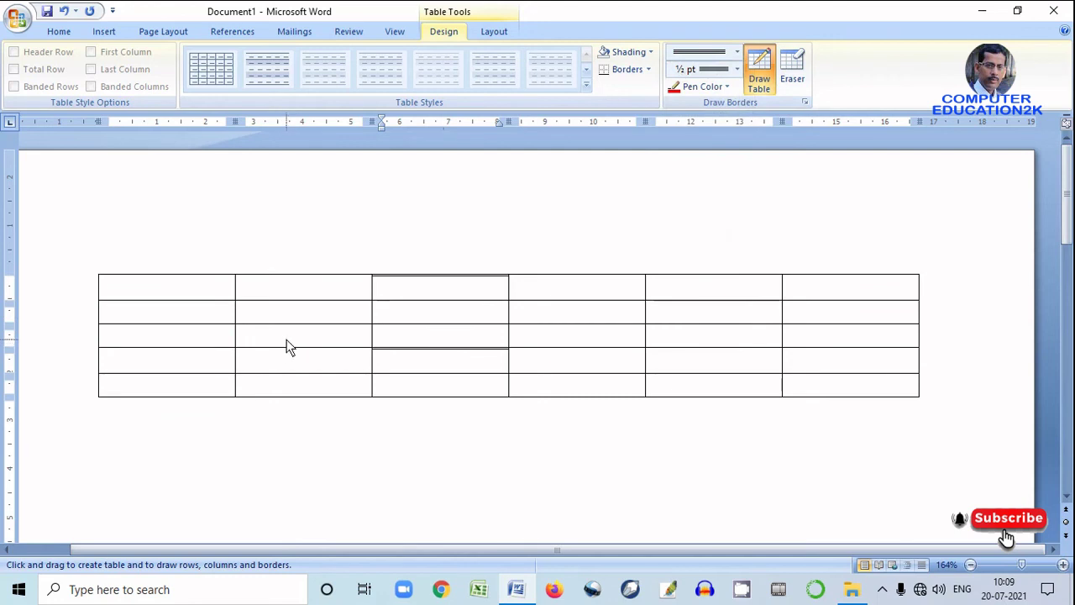
pyautogui.click(237, 292)
pyautogui.click(264, 309)
pyautogui.click(710, 276)
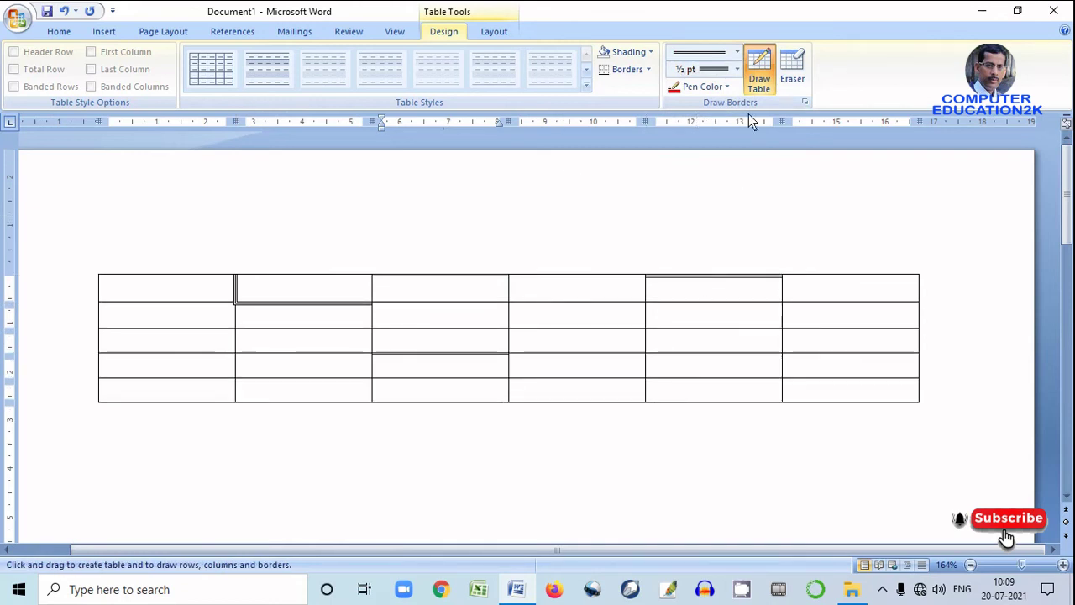
# Step: Draw green triple-line borders along the top and bottom edges of the first row's fourth cell
pyautogui.click(727, 87)
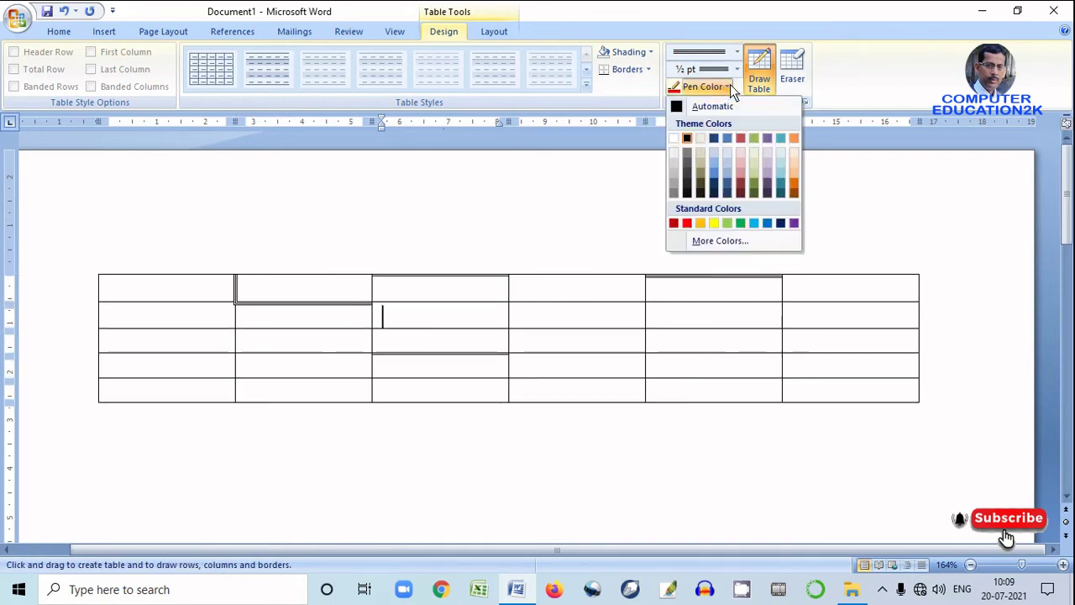
pyautogui.click(740, 223)
pyautogui.click(589, 275)
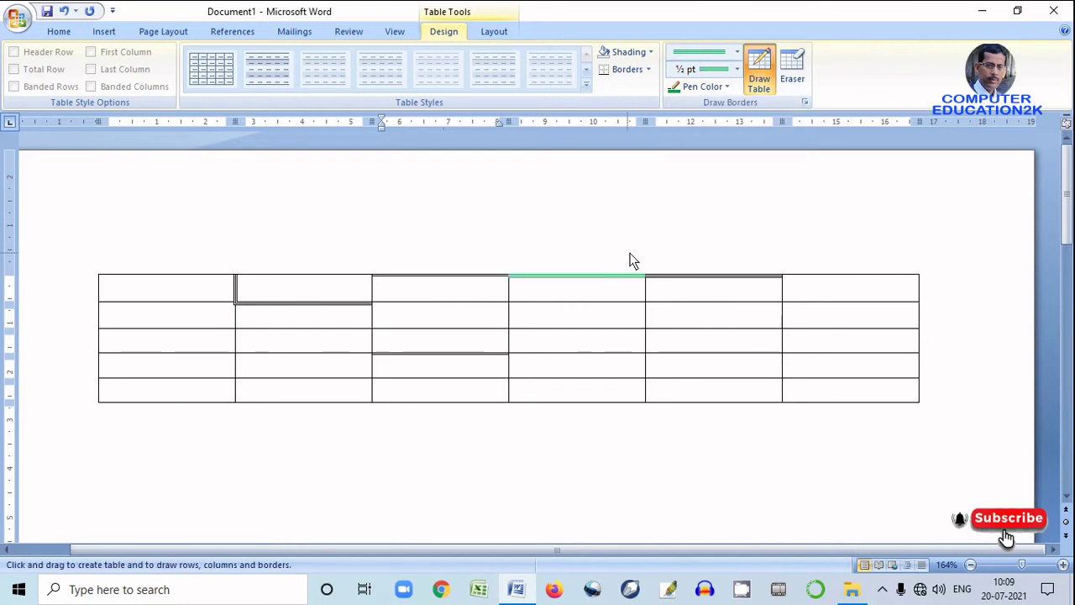
pyautogui.click(542, 302)
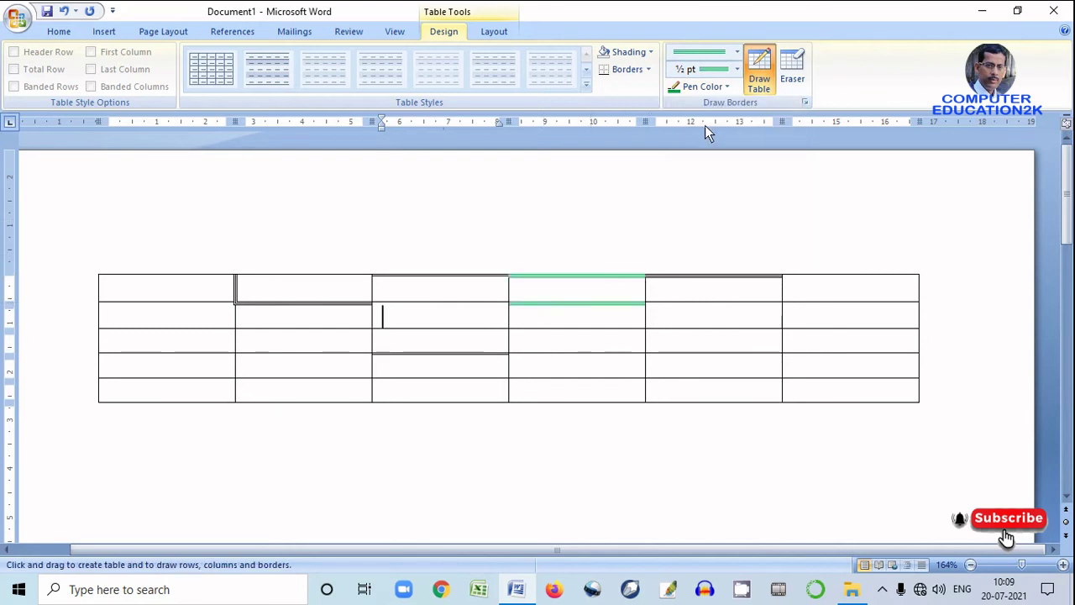
# Step: Switch to a 3 pt thin-thick line style and draw it along the bottom of the fourth column's third cell
pyautogui.click(729, 87)
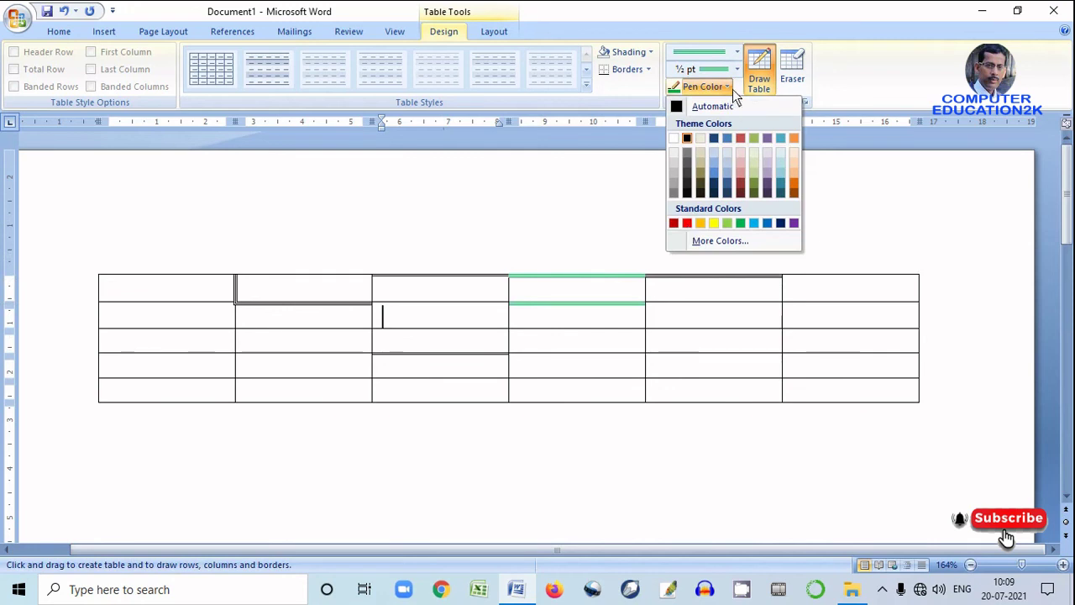
pyautogui.click(739, 54)
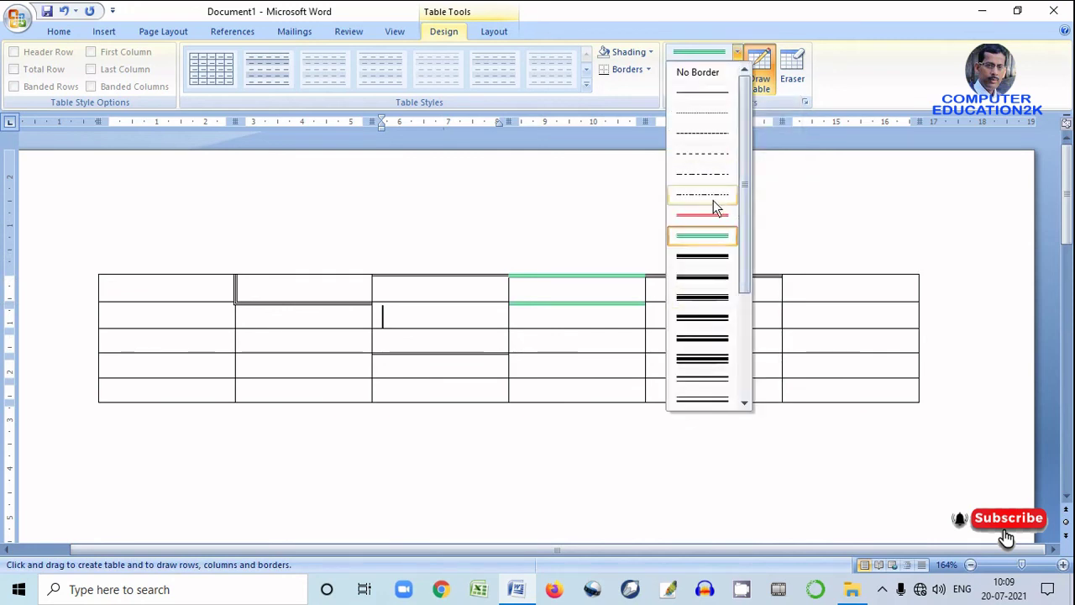
pyautogui.click(720, 347)
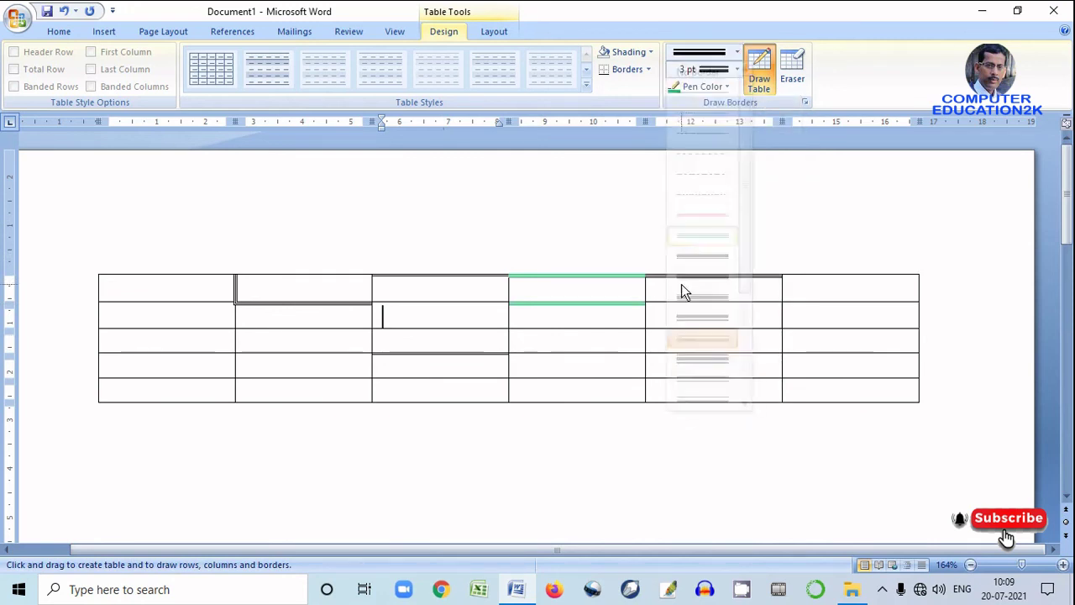
pyautogui.click(574, 352)
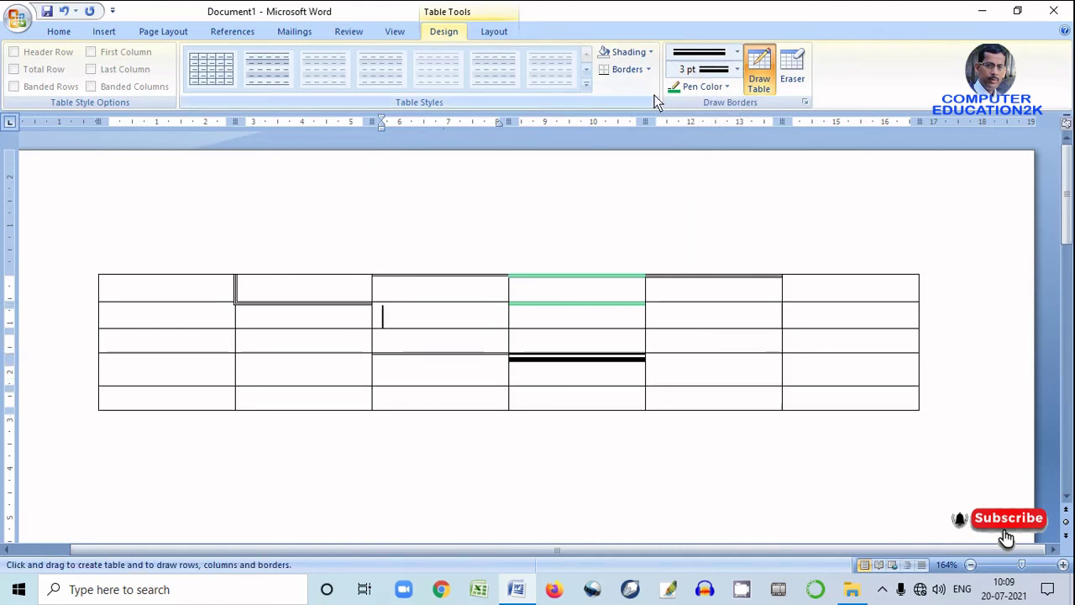
# Step: Undo all the hand-drawn borders and leave the table drawing mode
pyautogui.hotkey('ctrl', 'z')
pyautogui.hotkey('ctrl', 'z')
pyautogui.hotkey('ctrl', 'z')
pyautogui.hotkey('ctrl', 'z')
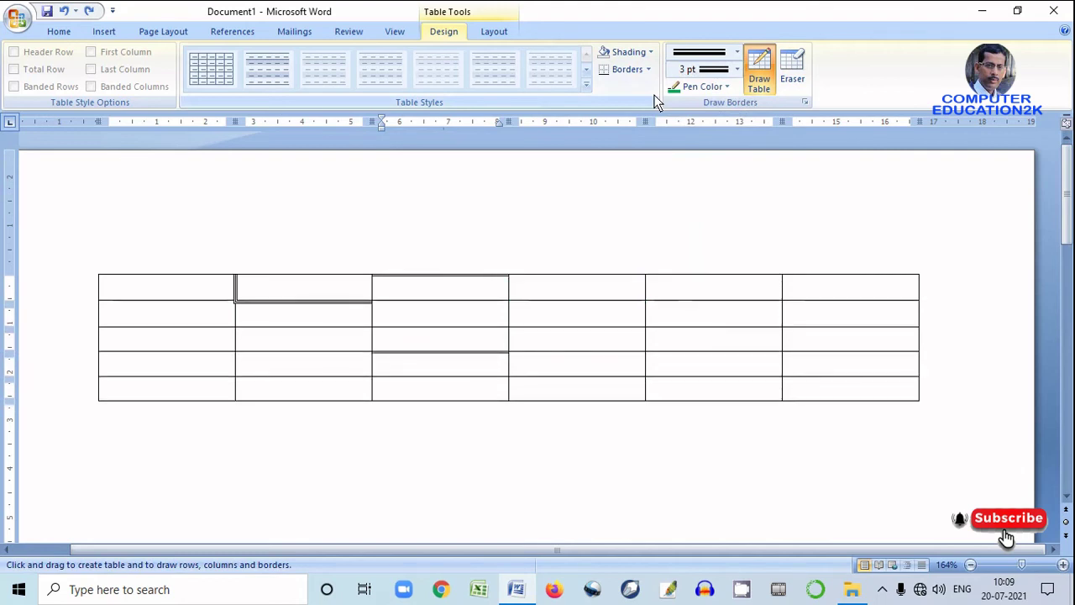
pyautogui.hotkey('ctrl', 'z')
pyautogui.hotkey('ctrl', 'z')
pyautogui.hotkey('ctrl', 'z')
pyautogui.hotkey('ctrl', 'z')
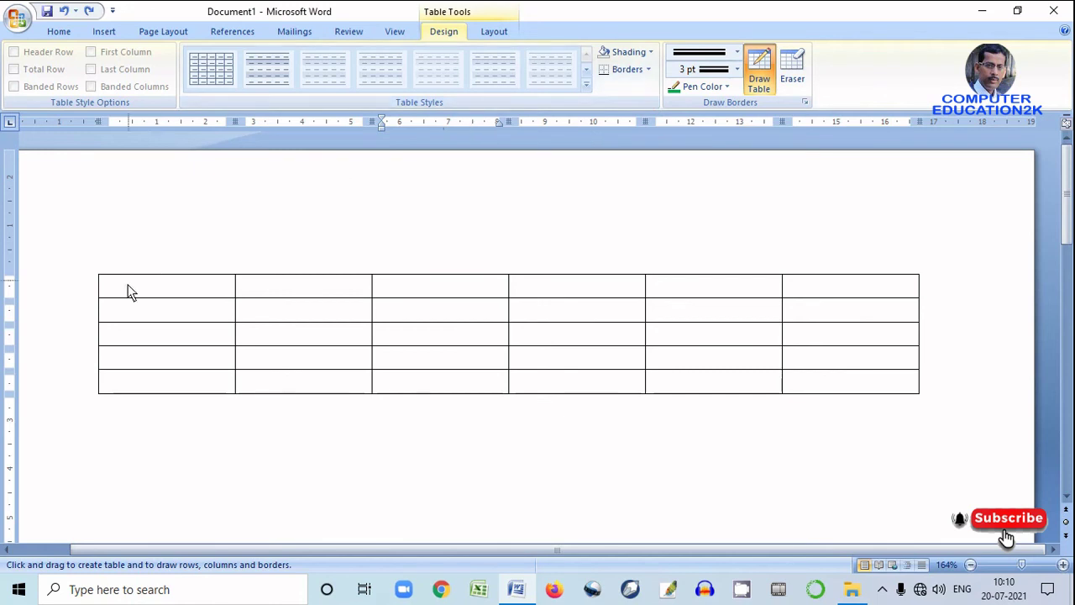
pyautogui.press('Escape')
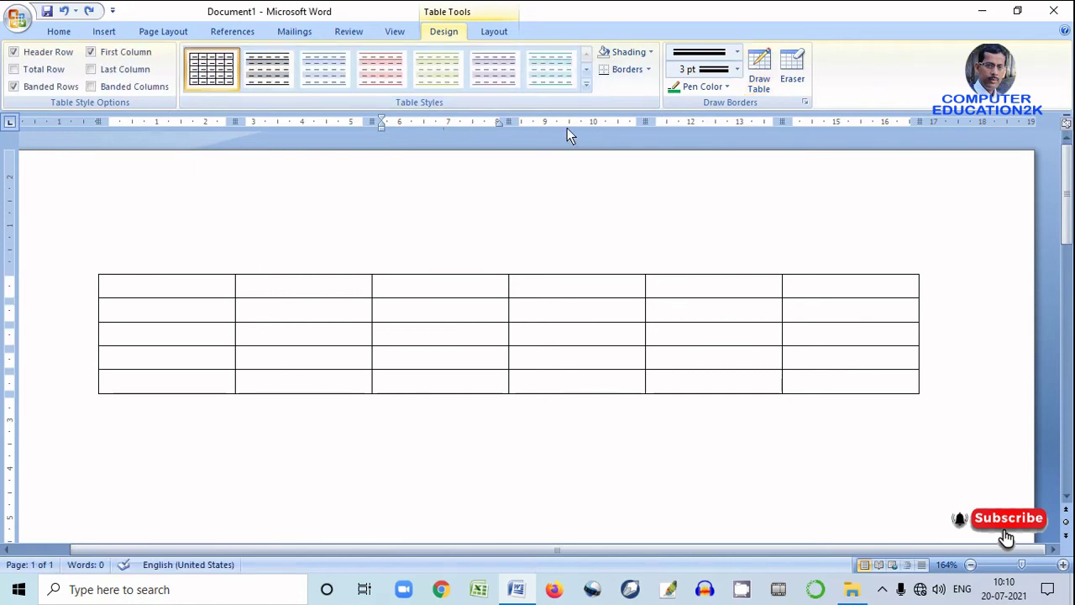
# Step: Shade the table's second row yellow
pyautogui.click(97, 318)
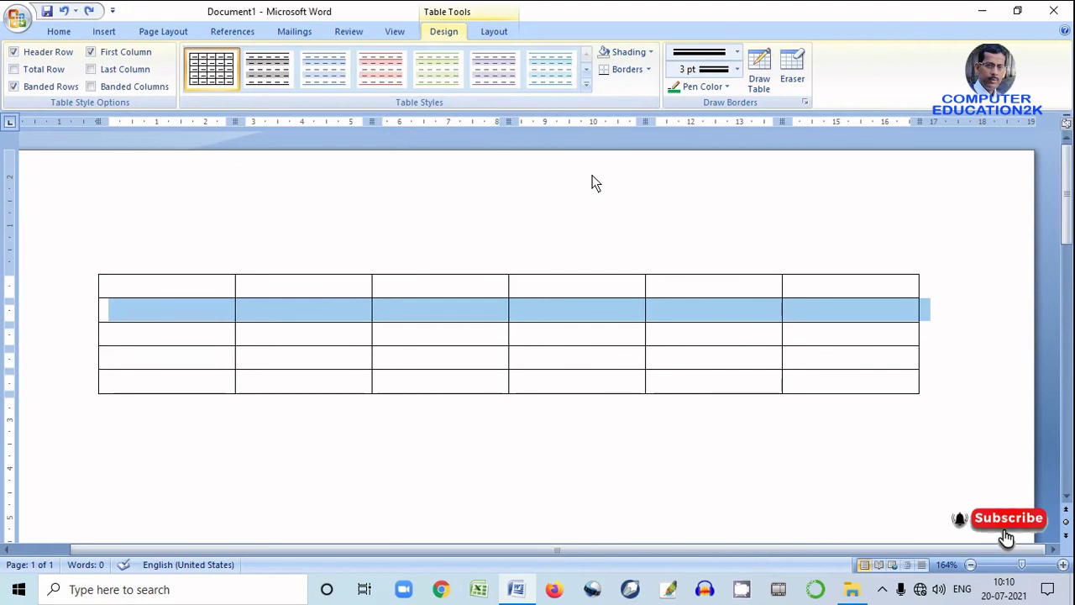
pyautogui.click(651, 52)
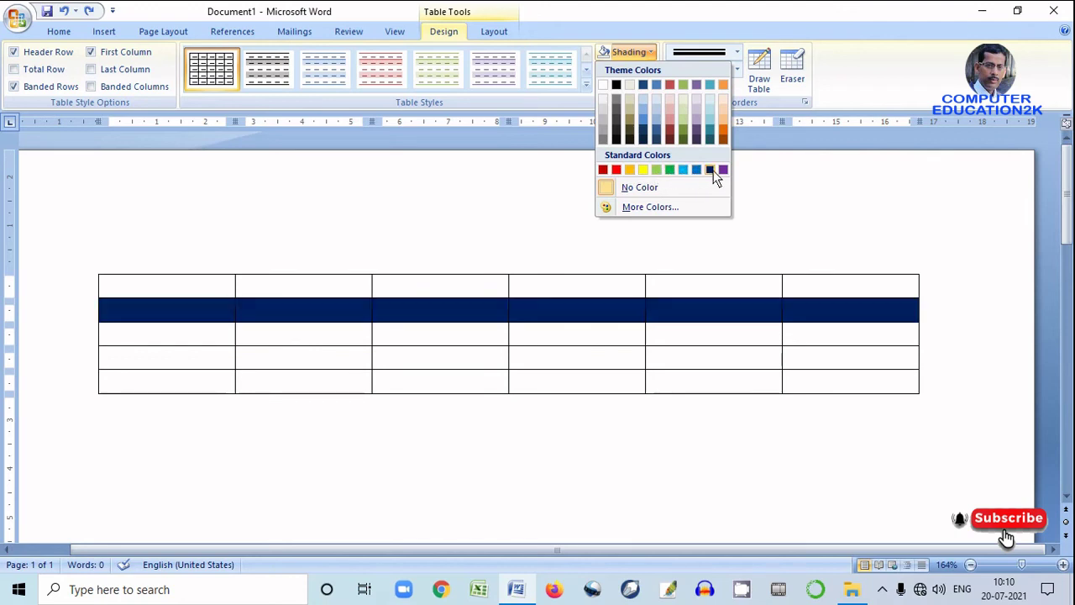
pyautogui.click(656, 170)
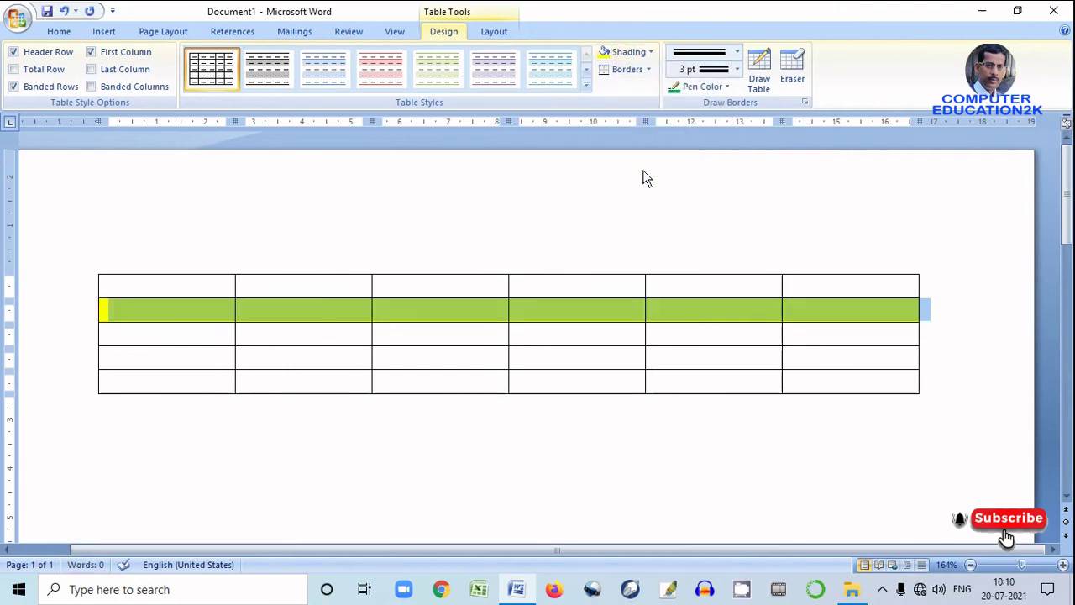
# Step: Select the whole table and remove its lines with No Border
pyautogui.click(650, 71)
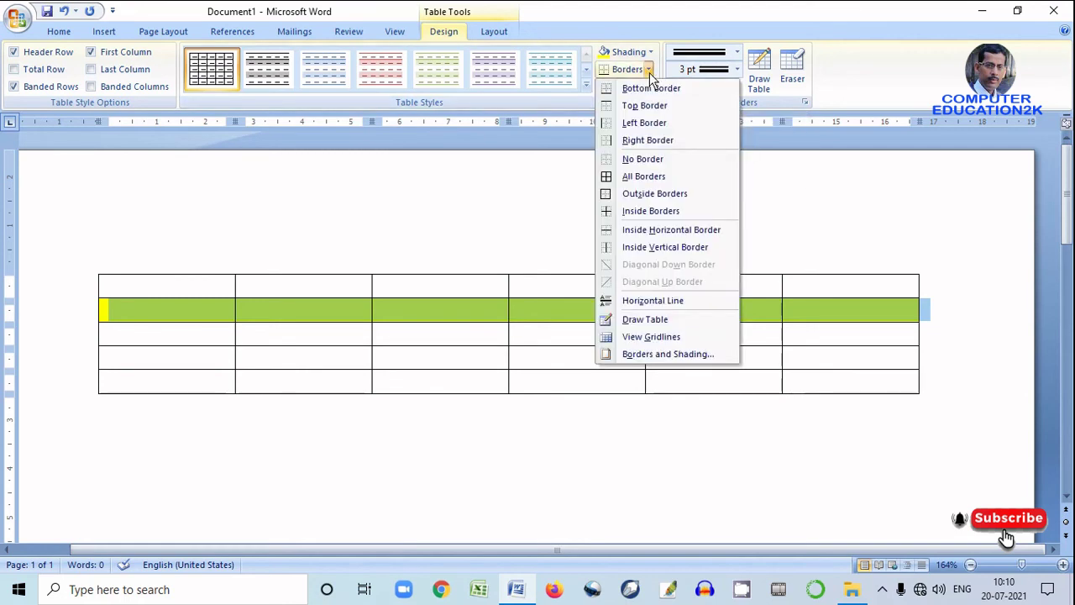
pyautogui.click(785, 220)
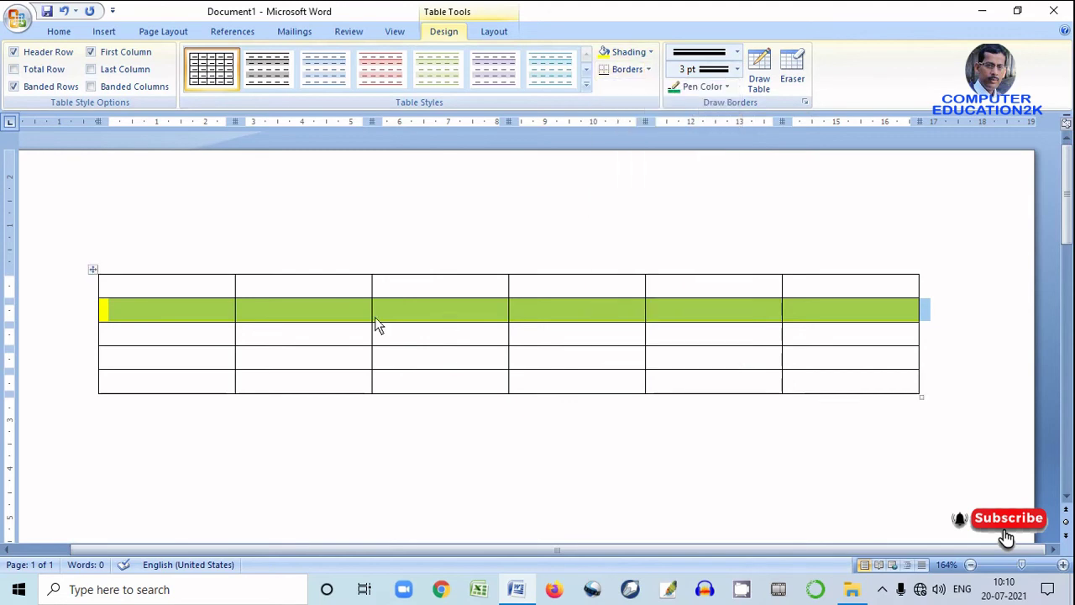
pyautogui.click(94, 272)
pyautogui.click(649, 70)
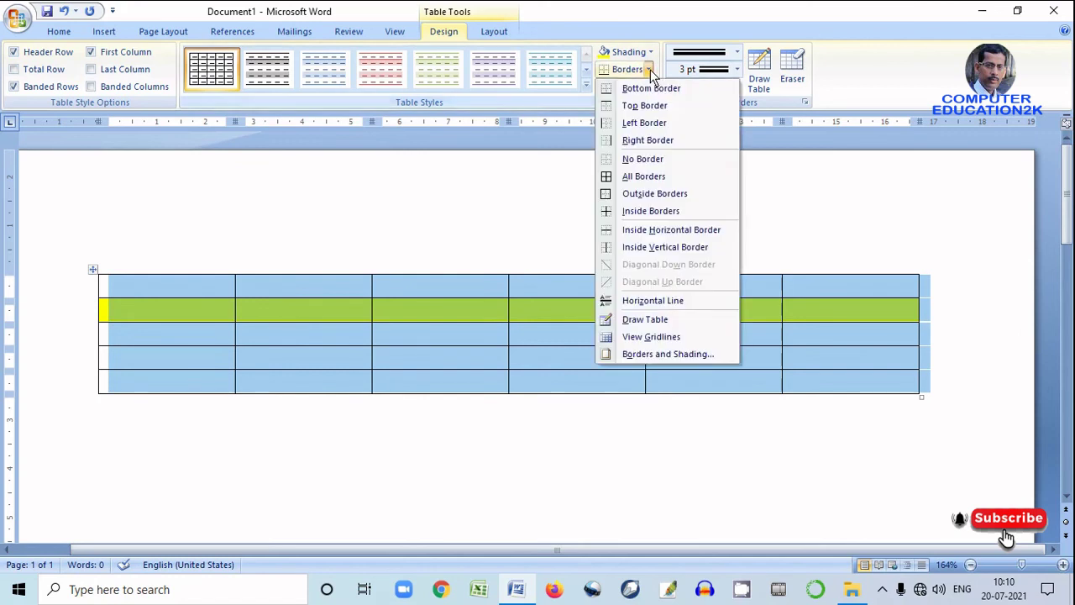
pyautogui.click(609, 159)
pyautogui.click(633, 245)
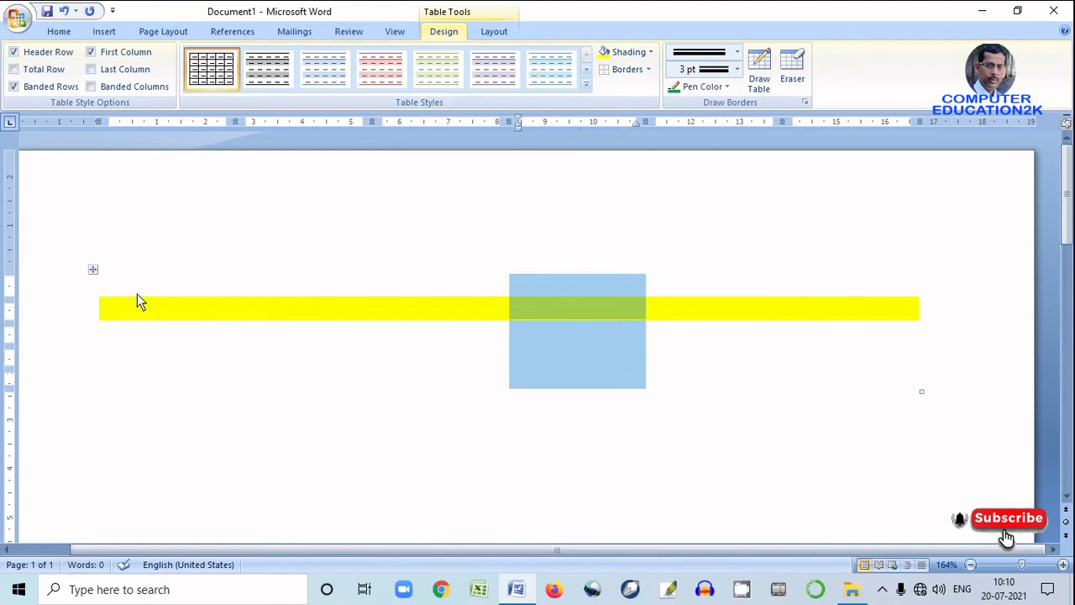
# Step: Apply All Borders to the whole table in the current 3 pt thin-thick line style
pyautogui.click(93, 268)
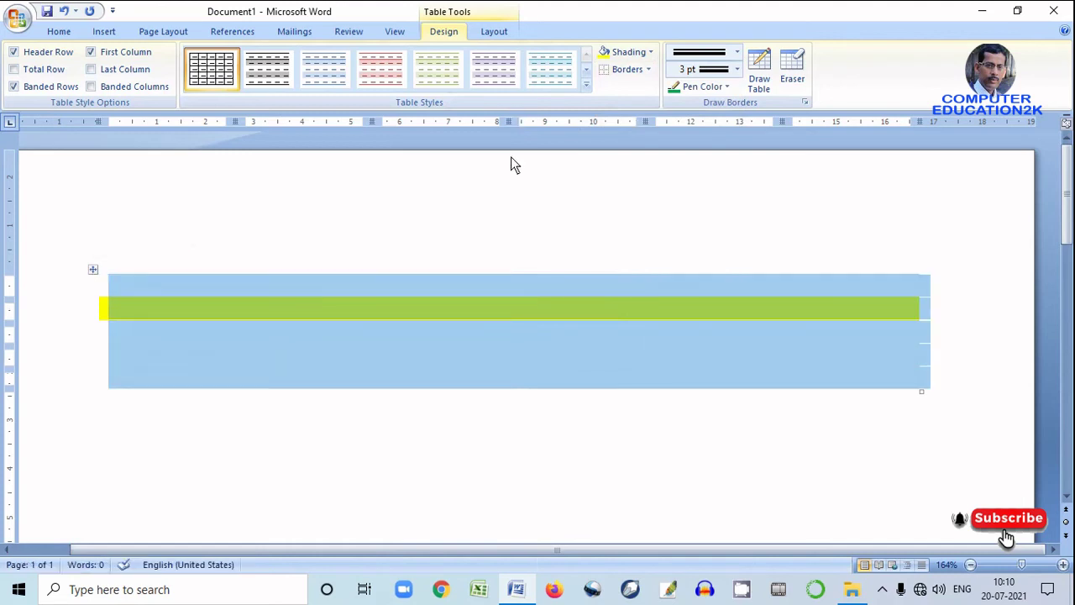
pyautogui.click(648, 69)
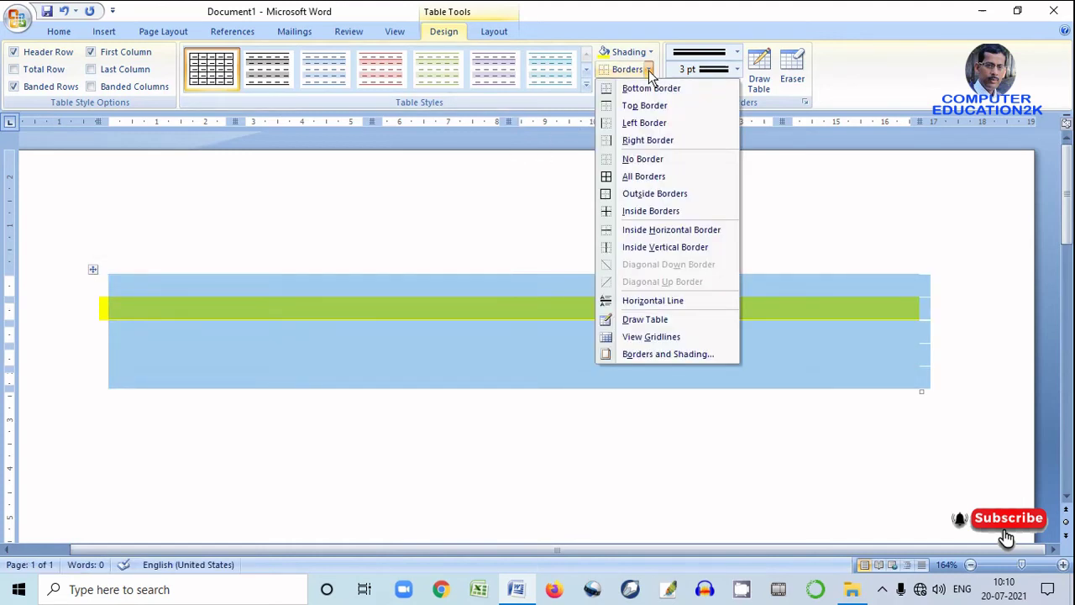
pyautogui.click(644, 179)
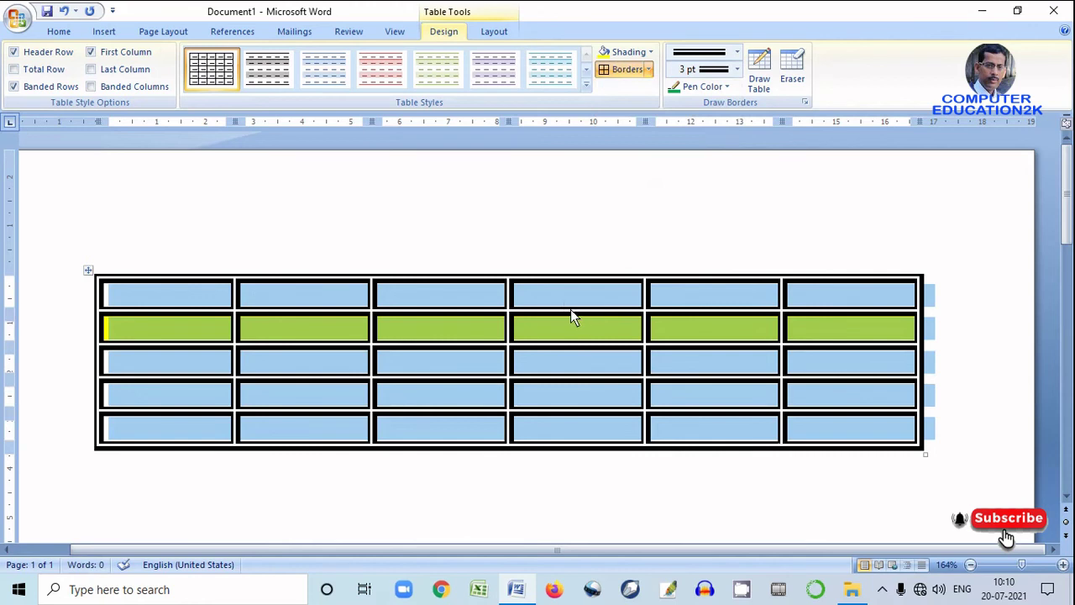
pyautogui.click(737, 54)
pyautogui.click(737, 55)
pyautogui.click(579, 307)
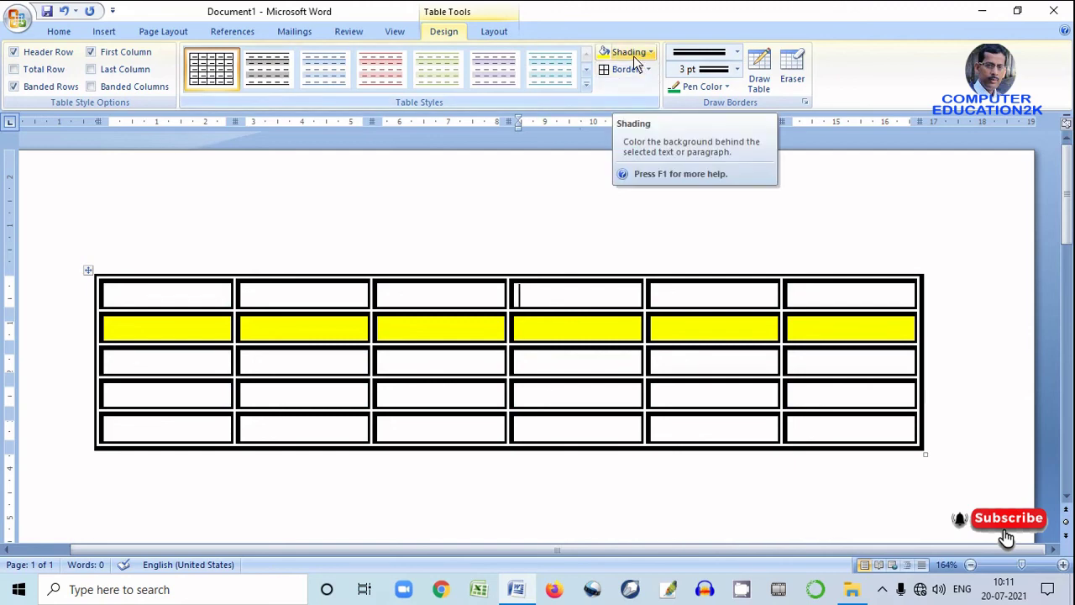
# Step: Apply a different built-in table style to the six-column table
pyautogui.click(586, 84)
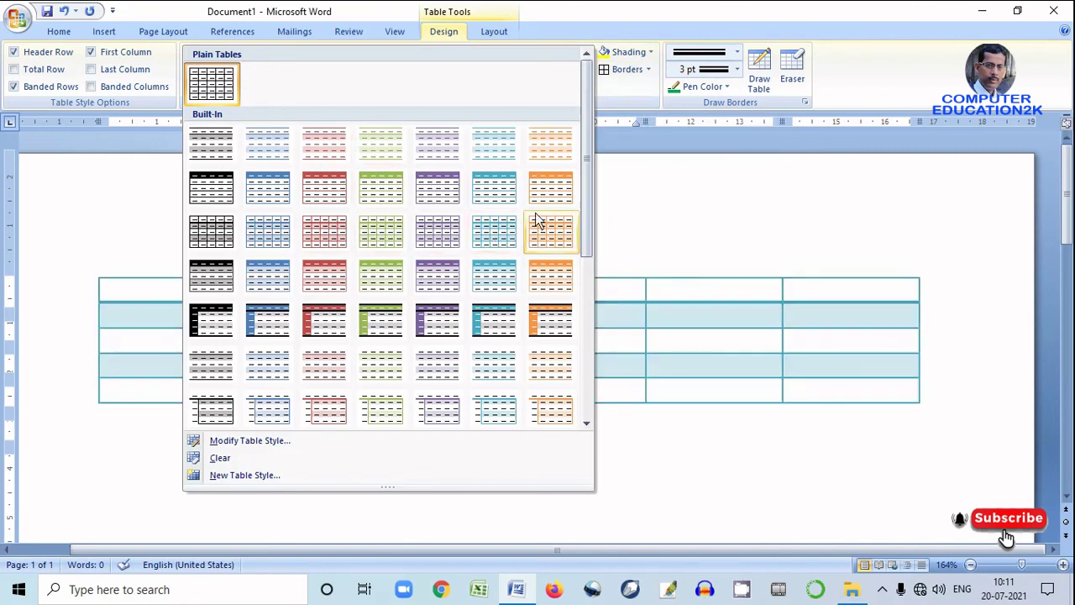
pyautogui.moveTo(584, 202); pyautogui.dragTo(590, 385)
pyautogui.click(424, 284)
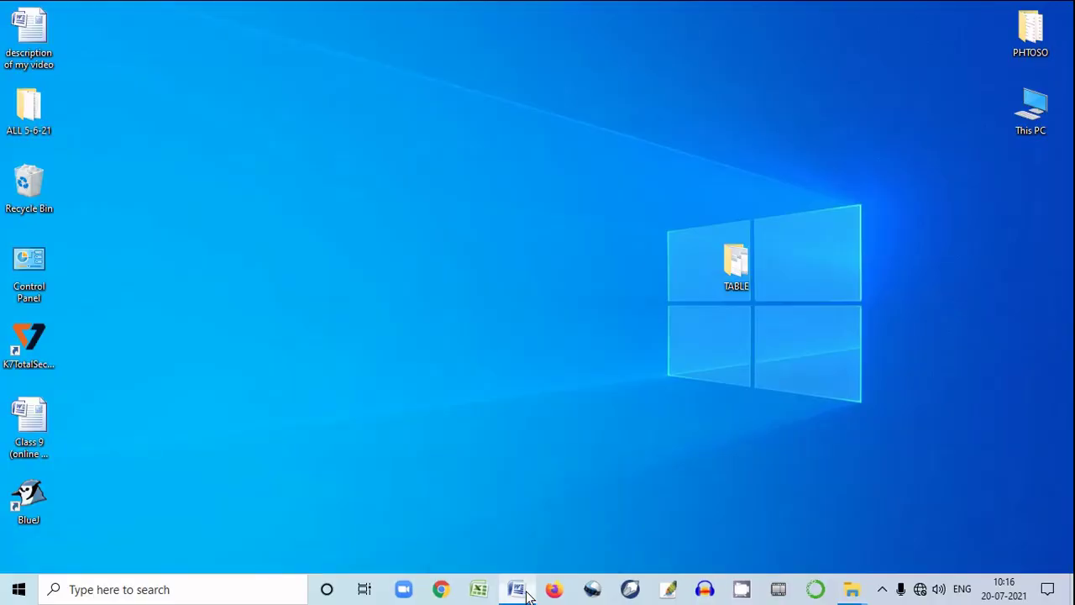
# Step: Switch back to Word and enlarge the whole three-row table proportionally, to rows about 1 cm high and a first column about 2.31 cm wide
pyautogui.click(516, 589)
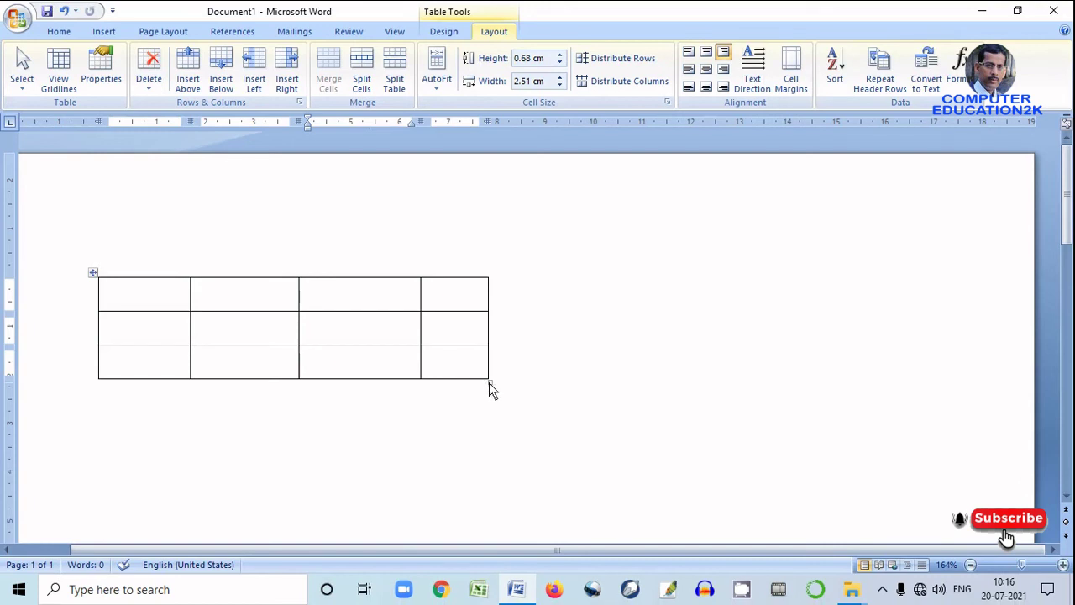
pyautogui.moveTo(489, 383); pyautogui.dragTo(527, 413)
pyautogui.moveTo(574, 449); pyautogui.dragTo(608, 475)
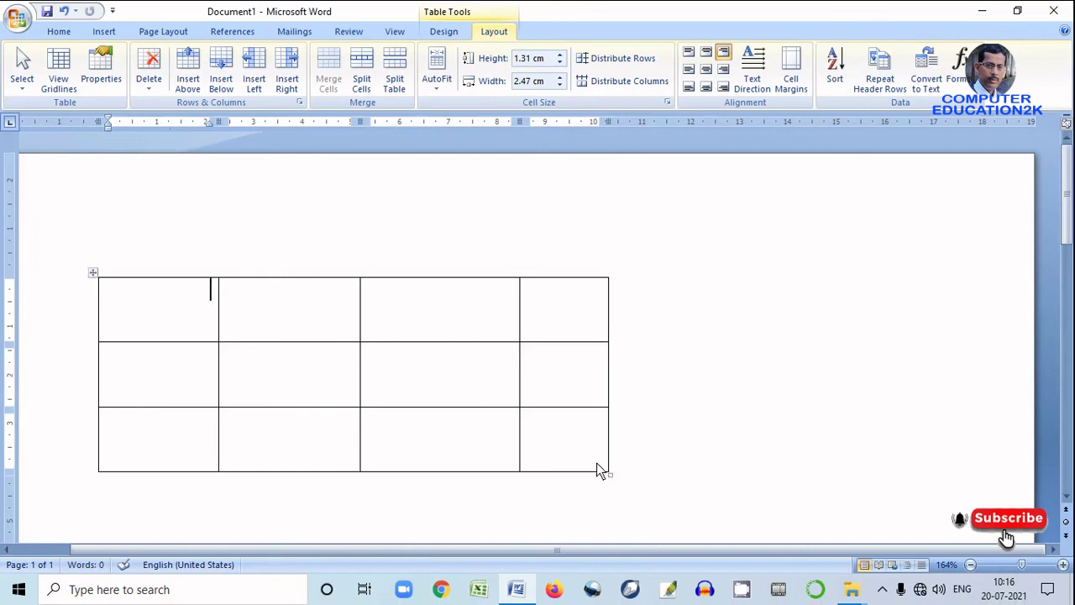
pyautogui.moveTo(608, 475); pyautogui.dragTo(569, 430)
pyautogui.moveTo(536, 395); pyautogui.dragTo(576, 425)
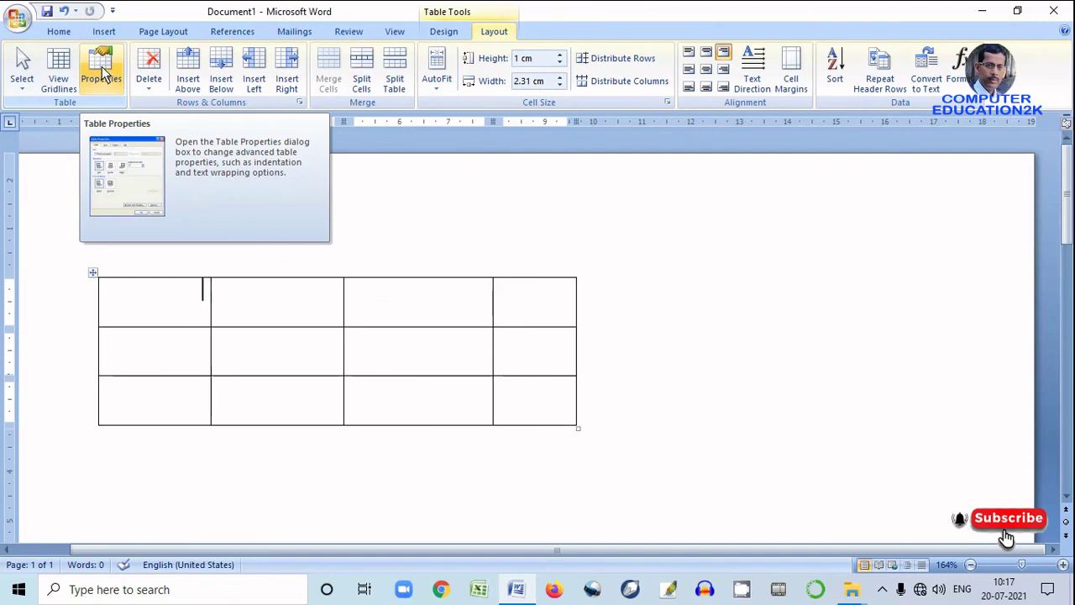
# Step: Set the table's alignment on the page to Right in its table properties
pyautogui.click(105, 77)
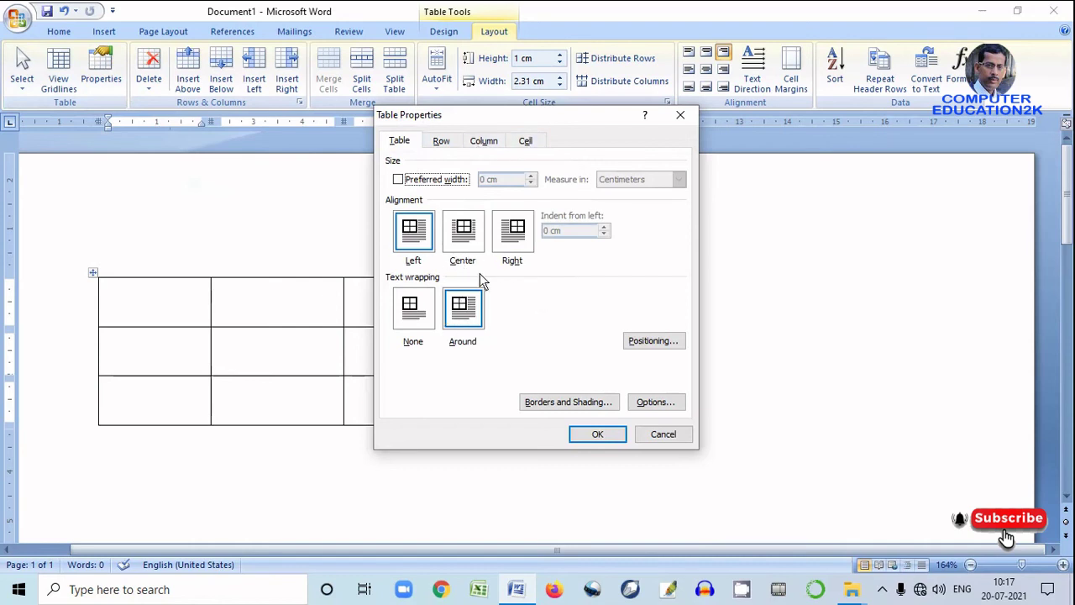
pyautogui.click(508, 242)
pyautogui.click(599, 436)
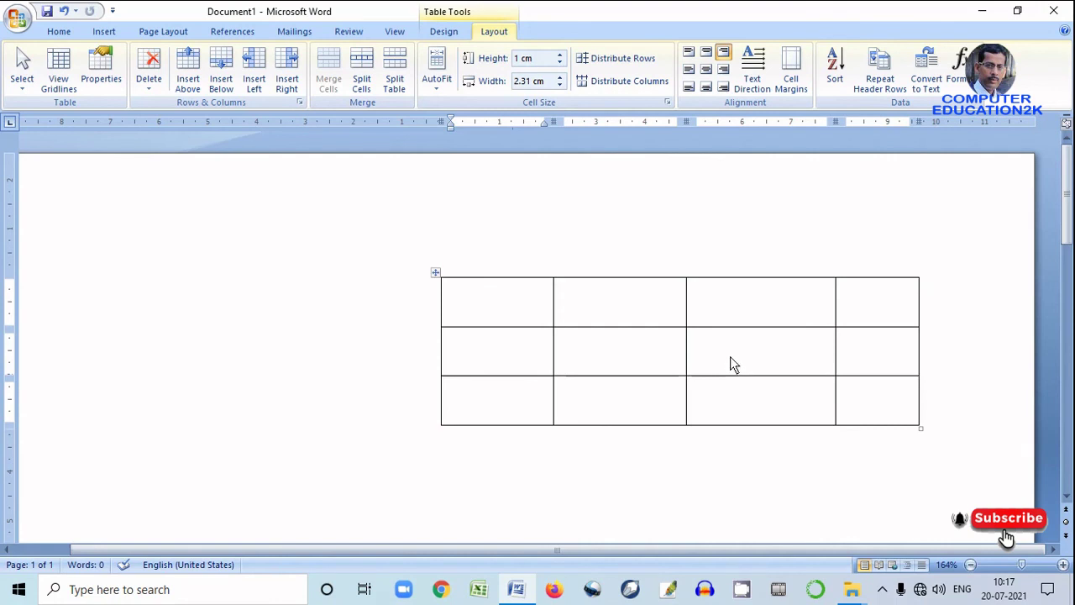
# Step: Set the table's alignment on the page to Left in its table properties
pyautogui.click(104, 74)
pyautogui.click(412, 235)
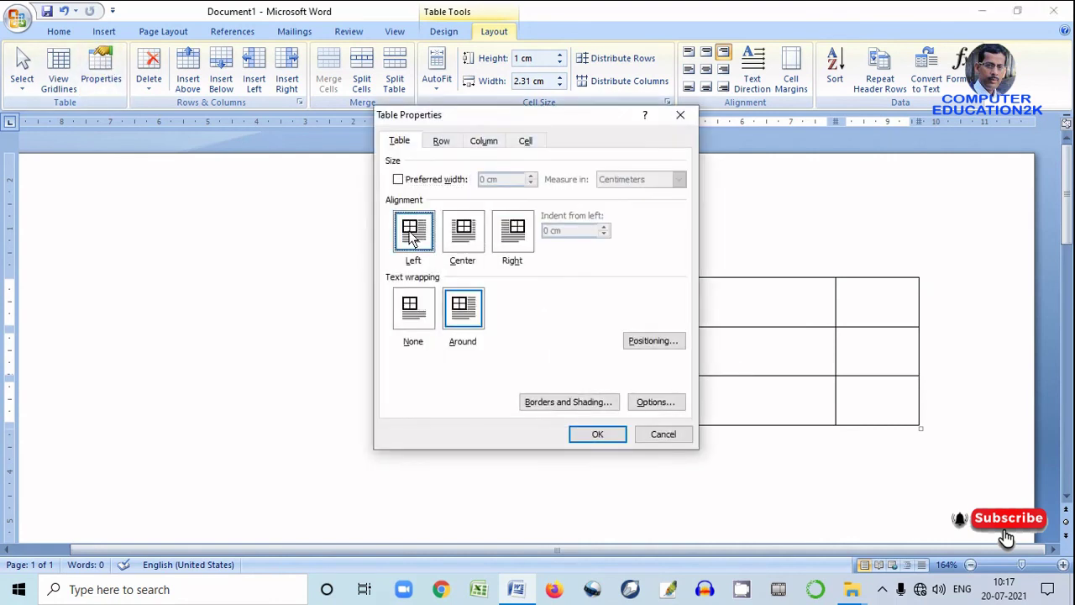
pyautogui.click(598, 433)
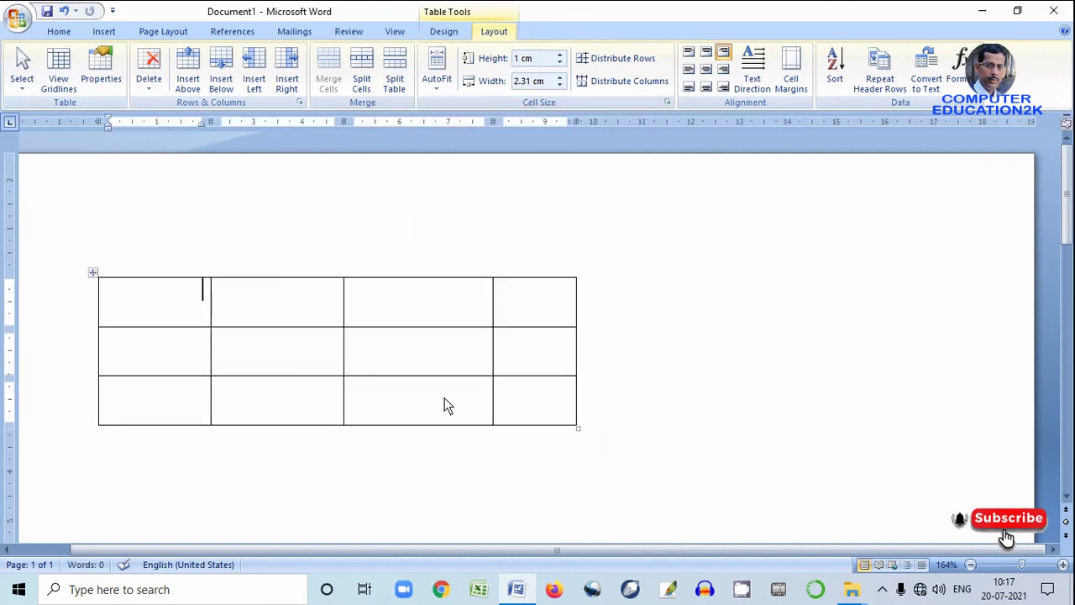
# Step: Set the table's alignment on the page to Center in its table properties
pyautogui.click(102, 74)
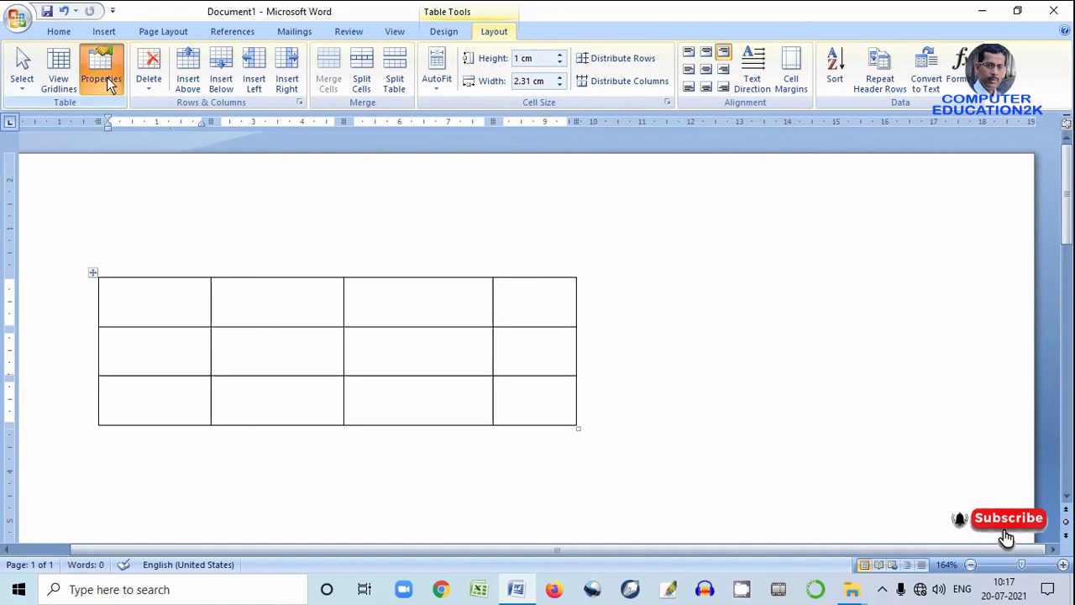
pyautogui.click(454, 244)
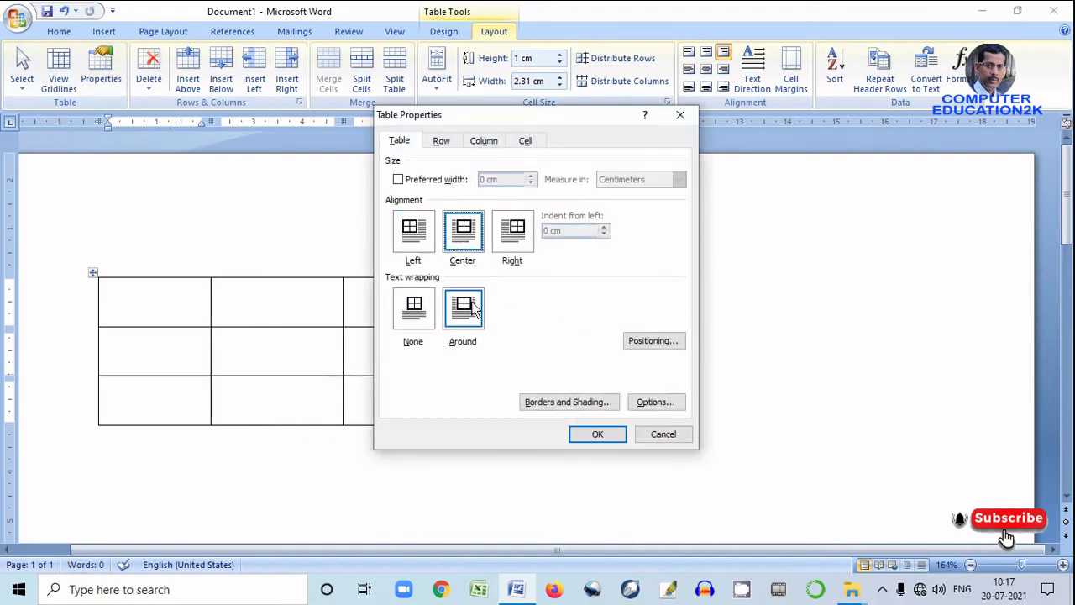
pyautogui.click(613, 436)
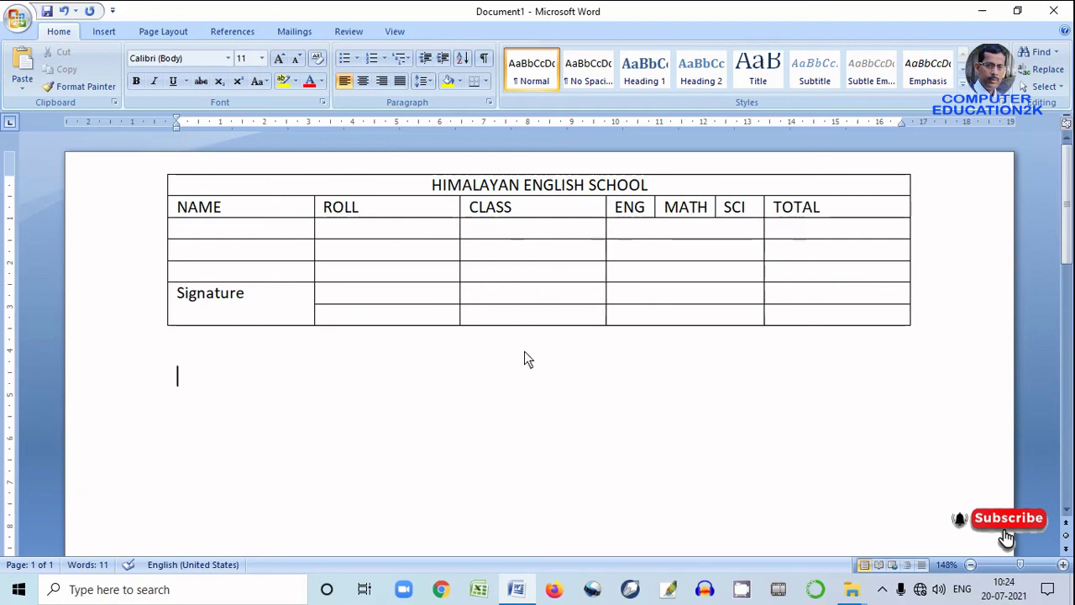
# Step: Insert a table with 5 columns and 7 rows below the school mark sheet table
pyautogui.click(104, 32)
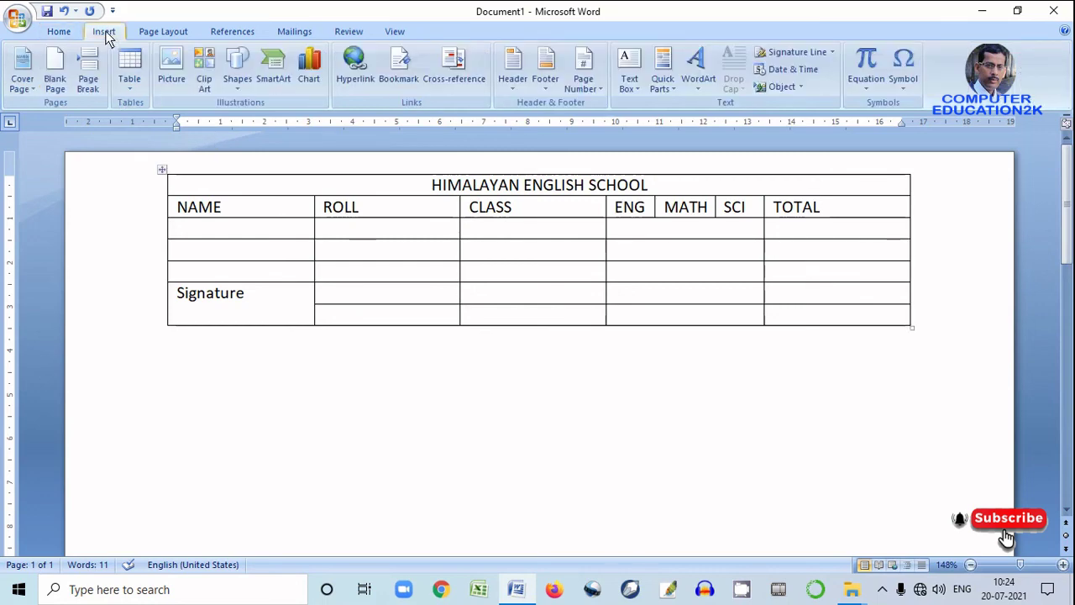
pyautogui.click(134, 85)
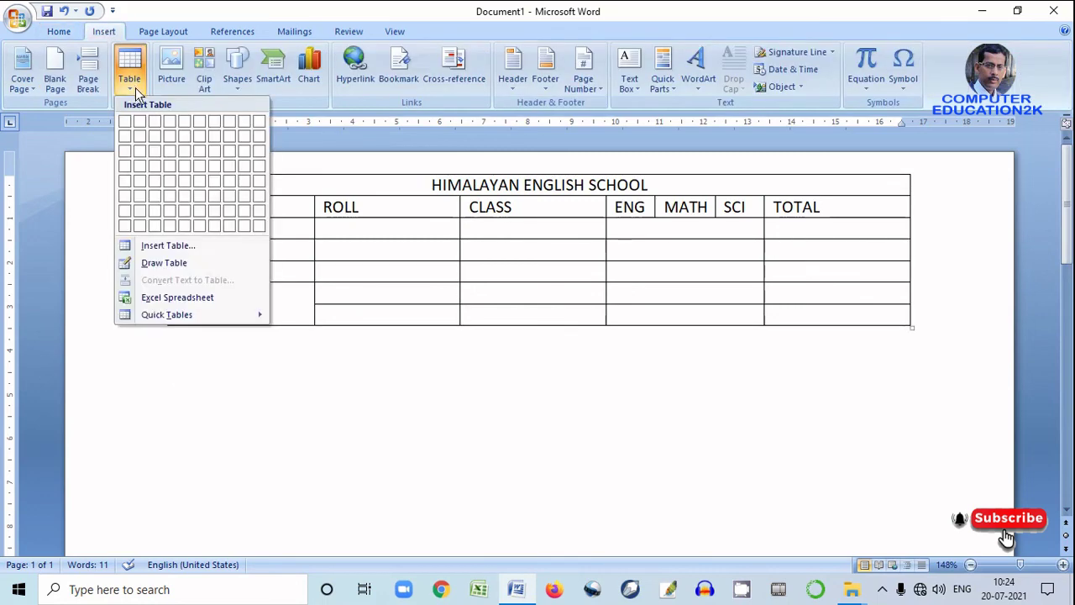
pyautogui.click(196, 243)
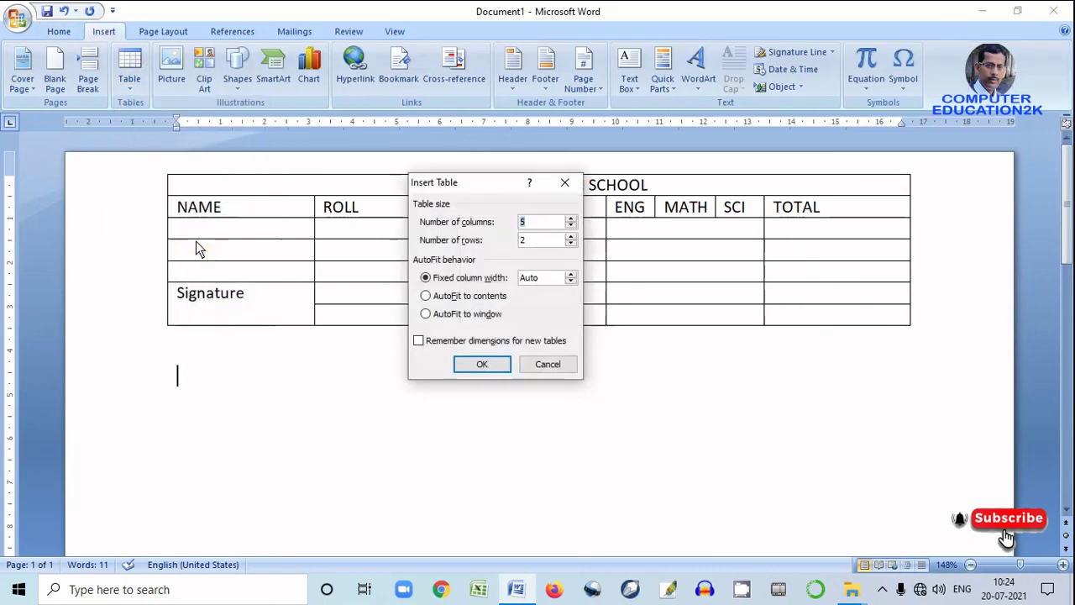
pyautogui.moveTo(473, 182); pyautogui.dragTo(643, 346)
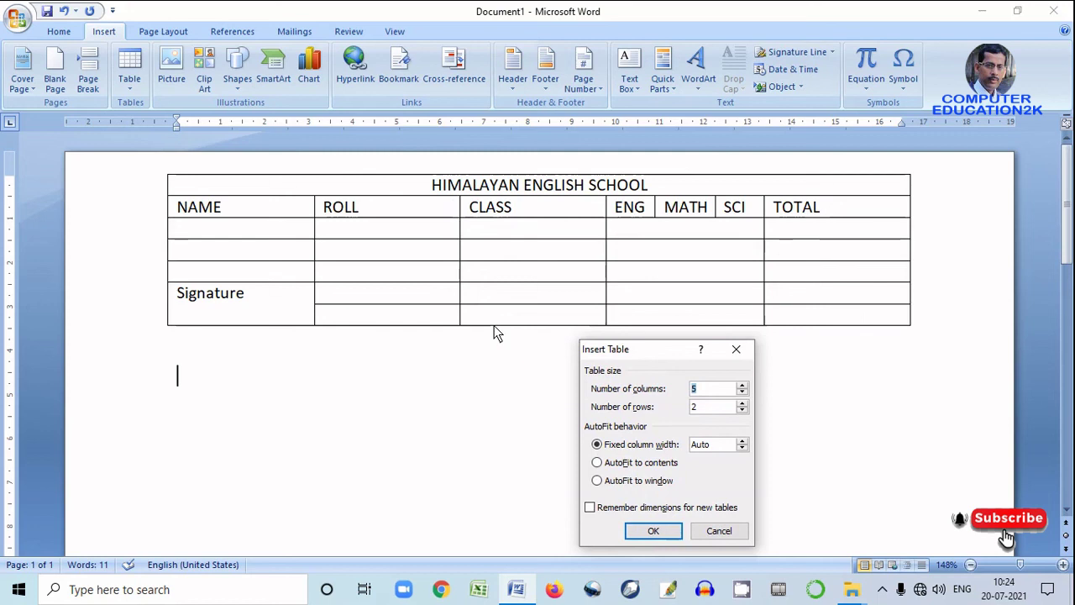
pyautogui.click(718, 390)
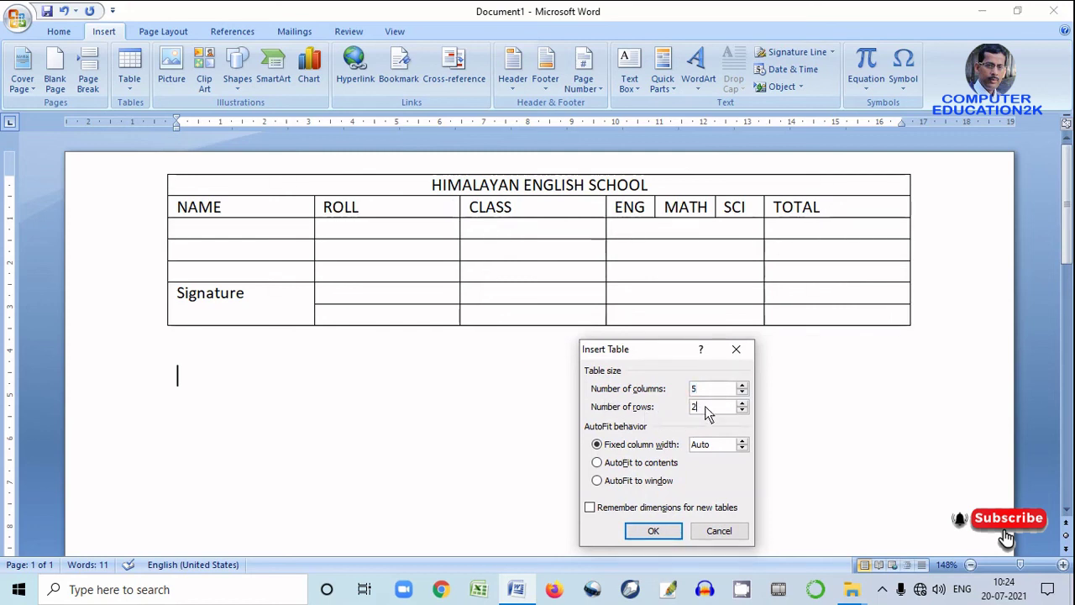
pyautogui.press('BackSpace')
pyautogui.write('7')
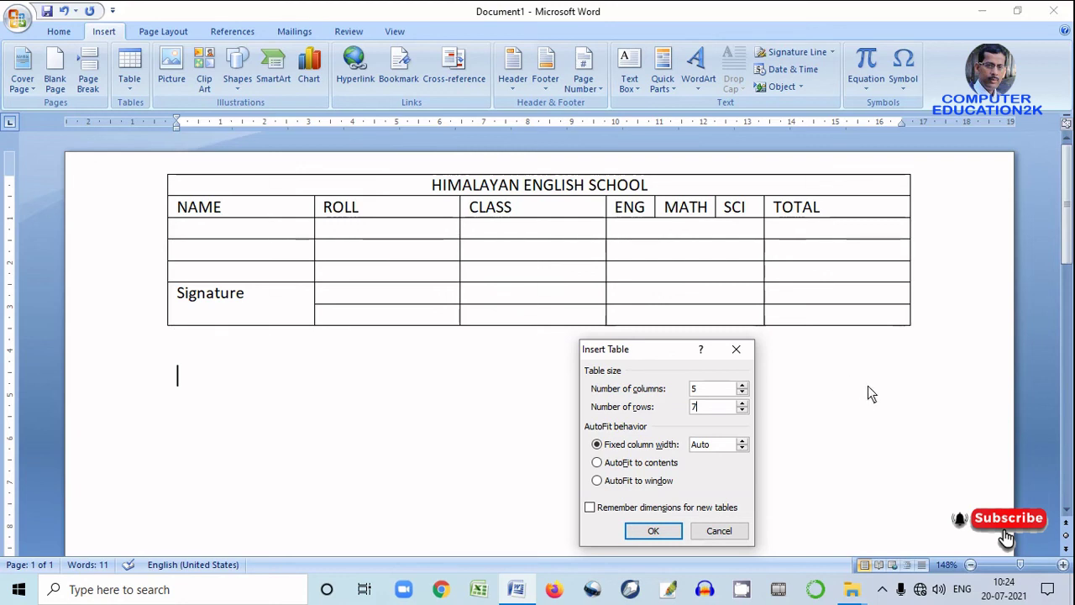
pyautogui.click(675, 535)
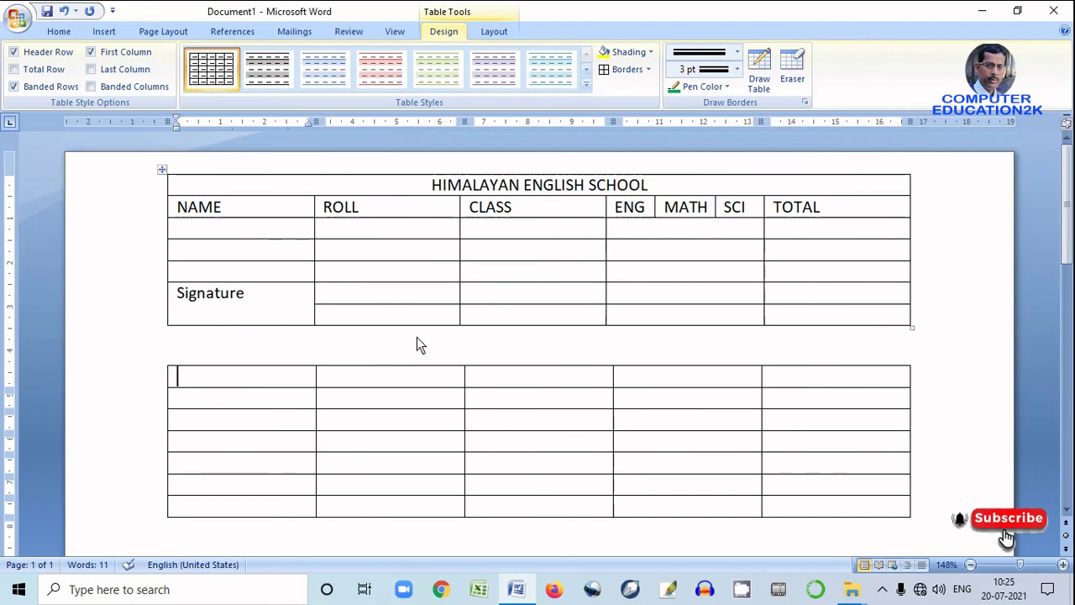
# Step: Merge all cells of the new table's first row into a single cell
pyautogui.click(155, 380)
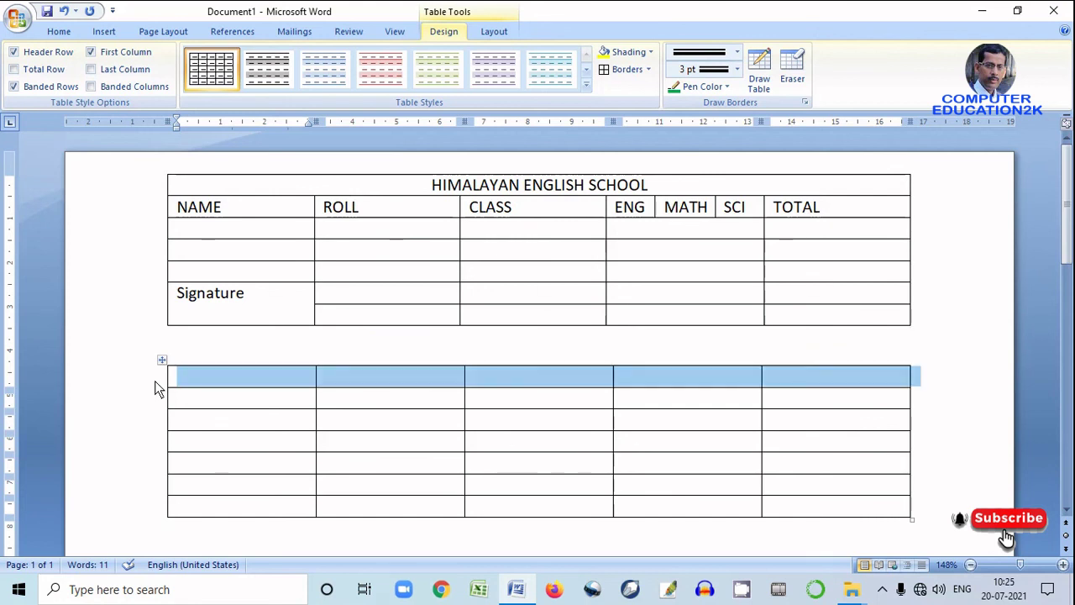
pyautogui.click(497, 33)
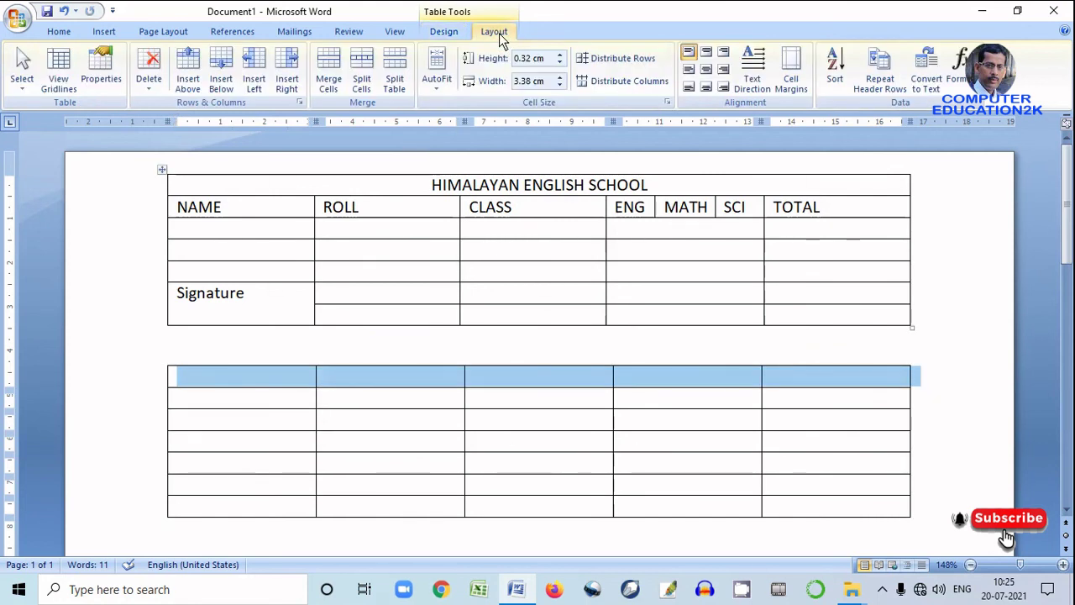
pyautogui.click(329, 85)
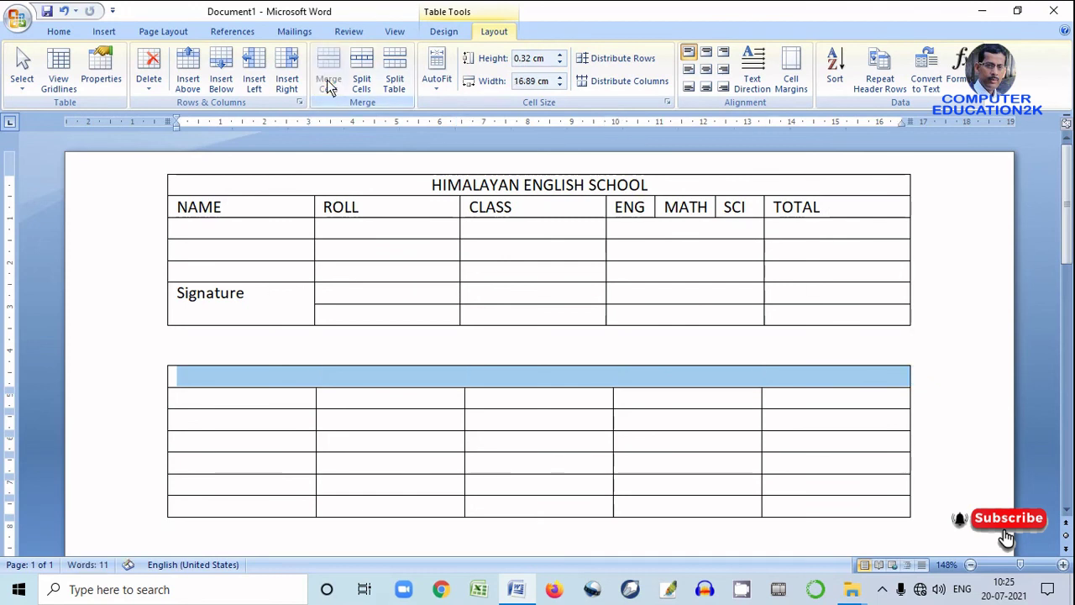
pyautogui.click(514, 378)
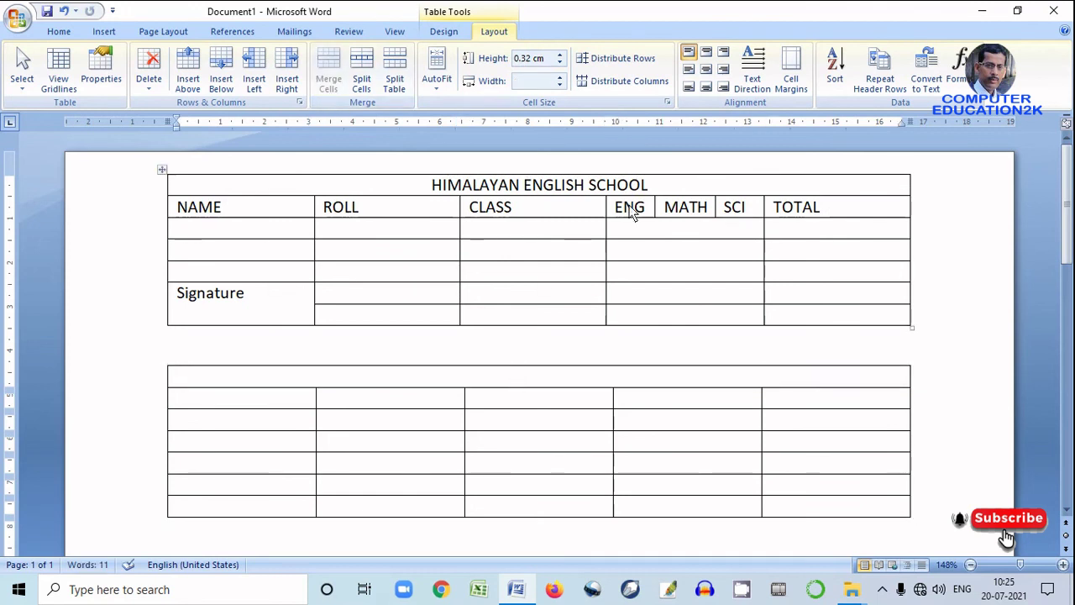
# Step: Copy the title HIMALAYAN ENGLISH SCHOOL from the upper table into the merged row and centre it in the cell
pyautogui.moveTo(650, 185); pyautogui.dragTo(463, 186)
pyautogui.hotkey('ctrl', 'c')
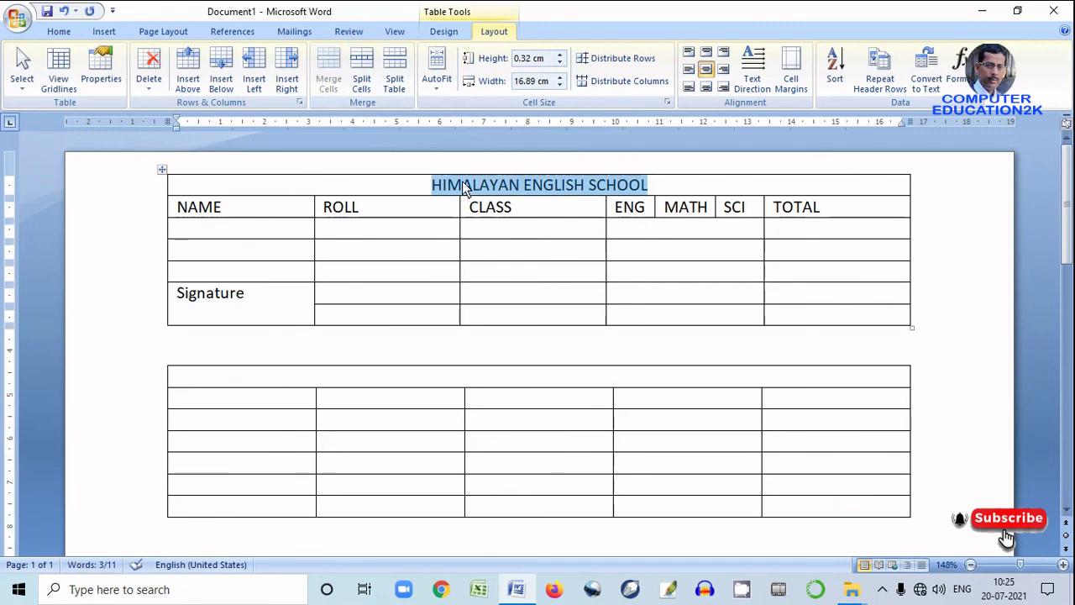
pyautogui.click(535, 378)
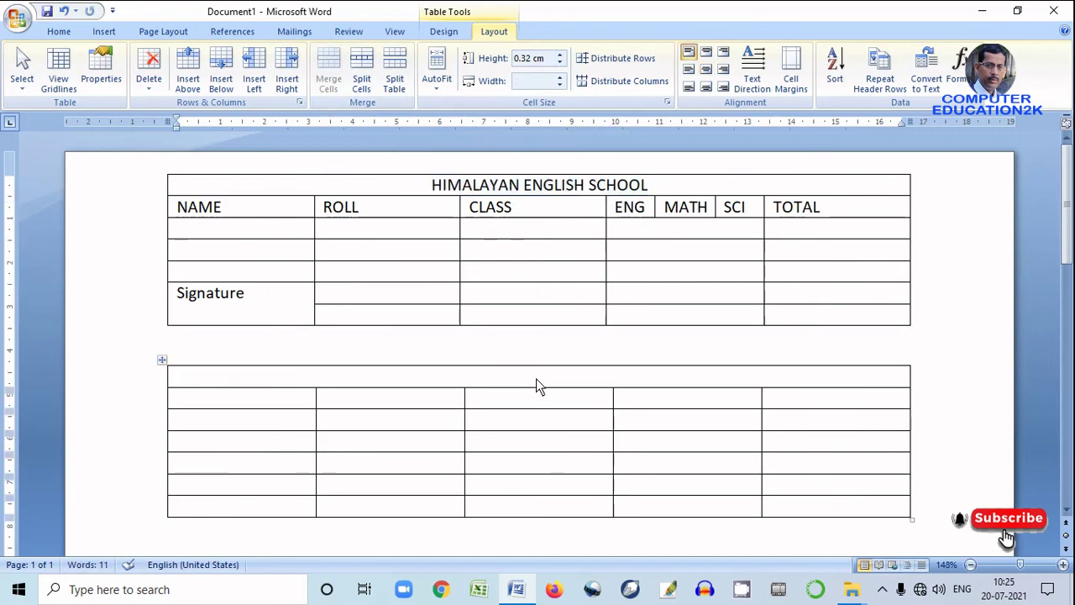
pyautogui.hotkey('ctrl', 'v')
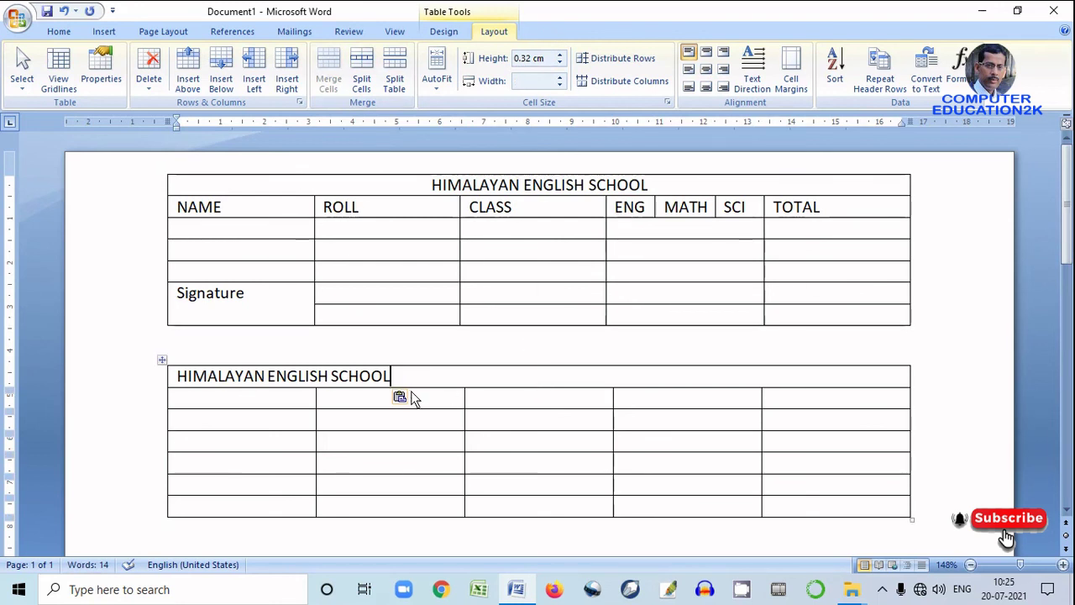
pyautogui.click(708, 74)
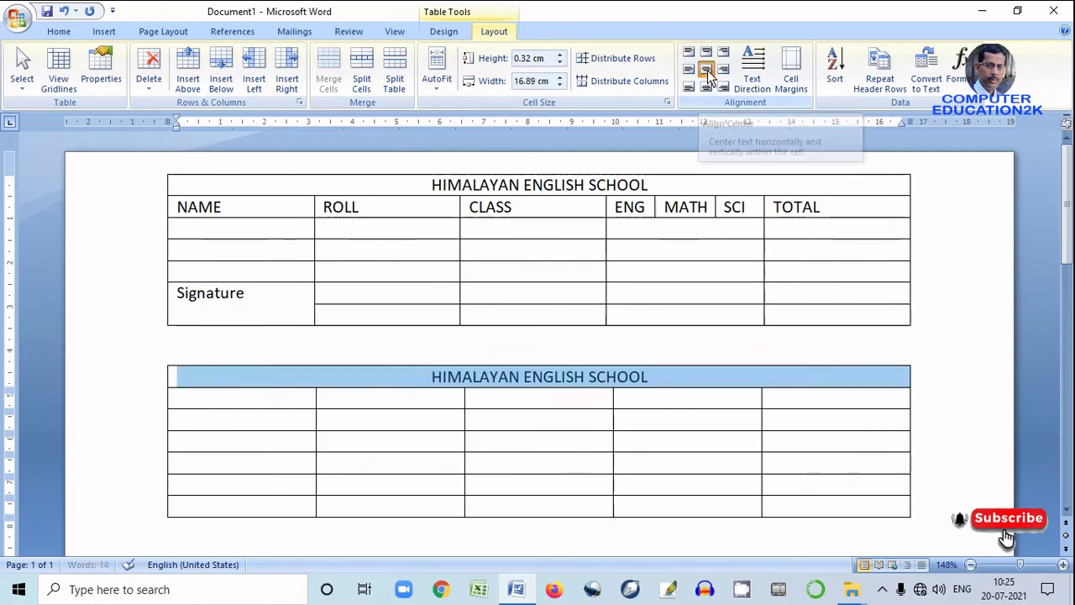
pyautogui.click(655, 409)
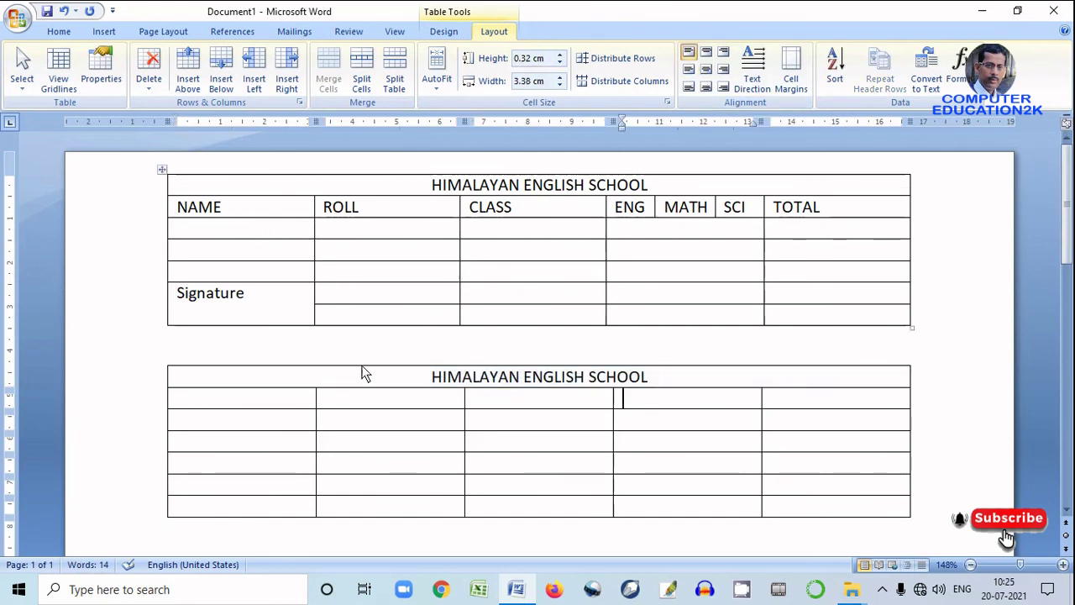
# Step: Enter the headings NAME, ROLL and CLASS in the first three cells of the new table's second row
pyautogui.click(279, 405)
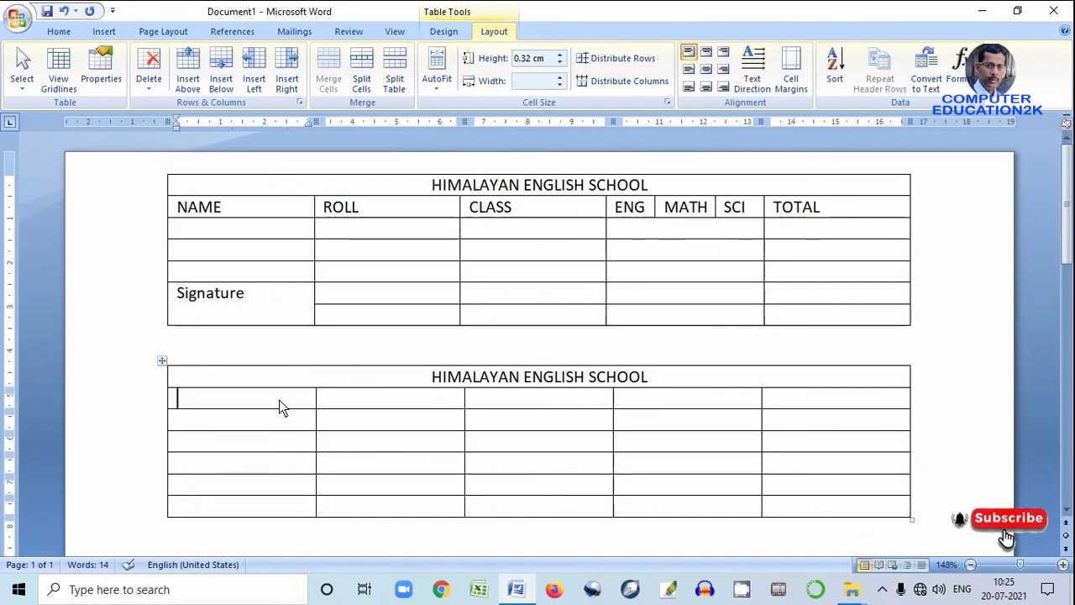
pyautogui.write('NAME')
pyautogui.press('Tab')
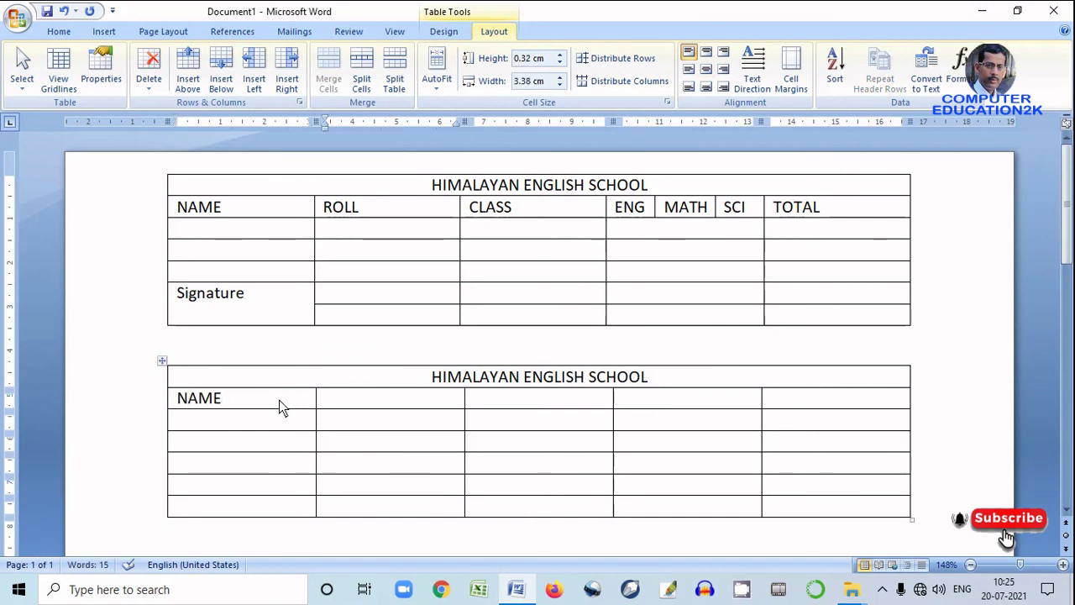
pyautogui.write('ROLL')
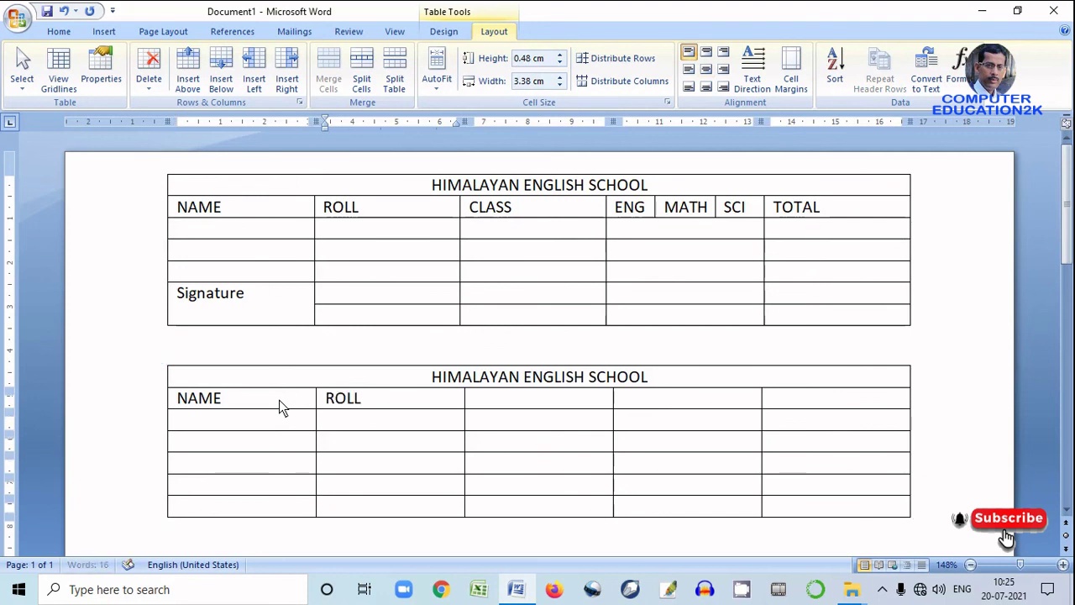
pyautogui.press('Tab')
pyautogui.write('CLASS')
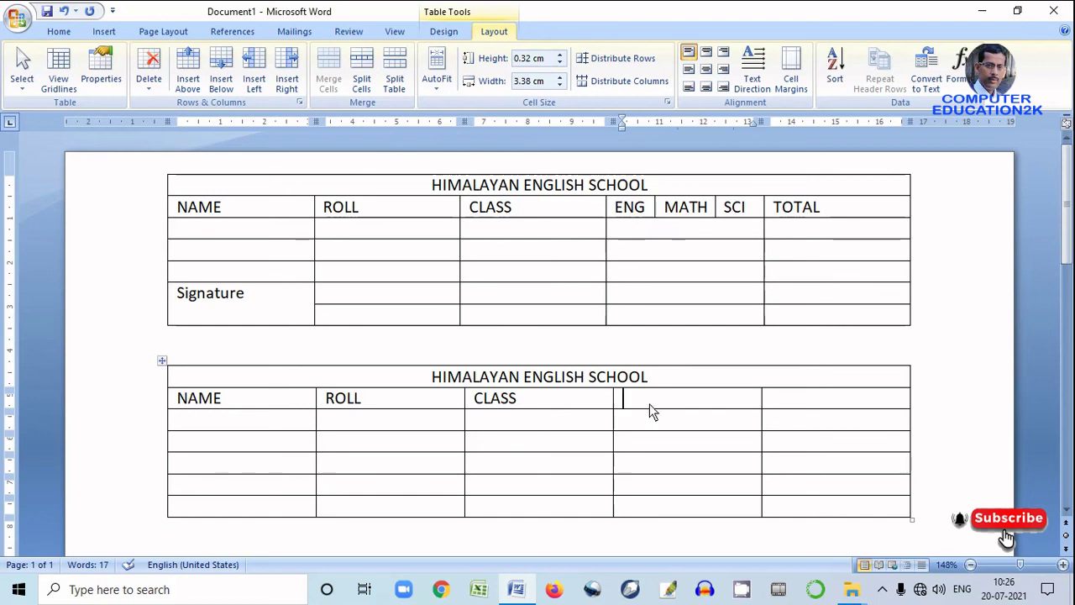
# Step: Split the empty cell after CLASS in the lower table's heading row into 3 columns and 1 row
pyautogui.click(618, 412)
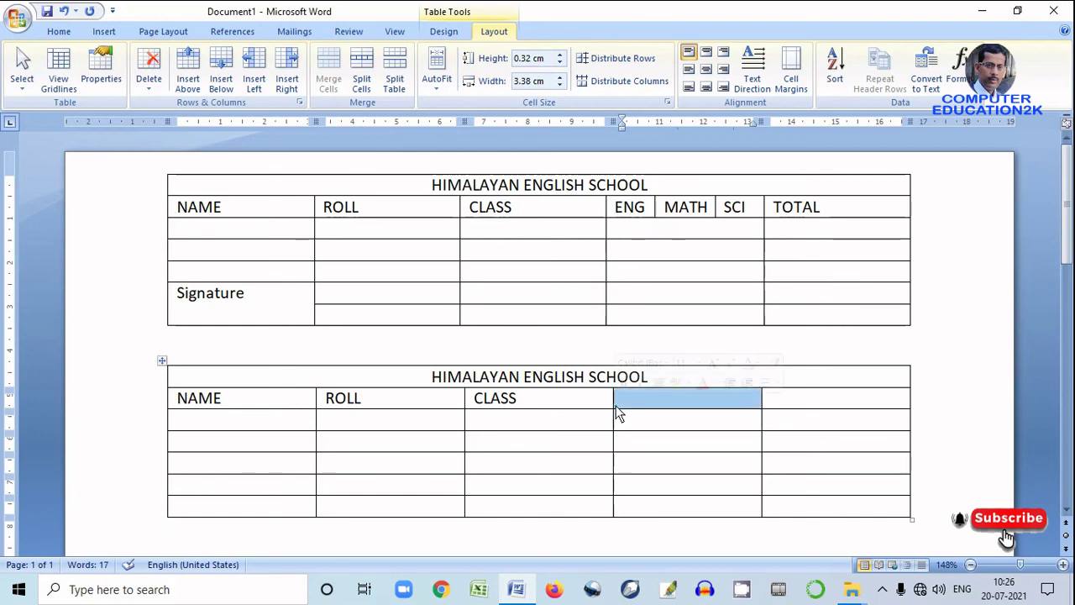
pyautogui.click(680, 426)
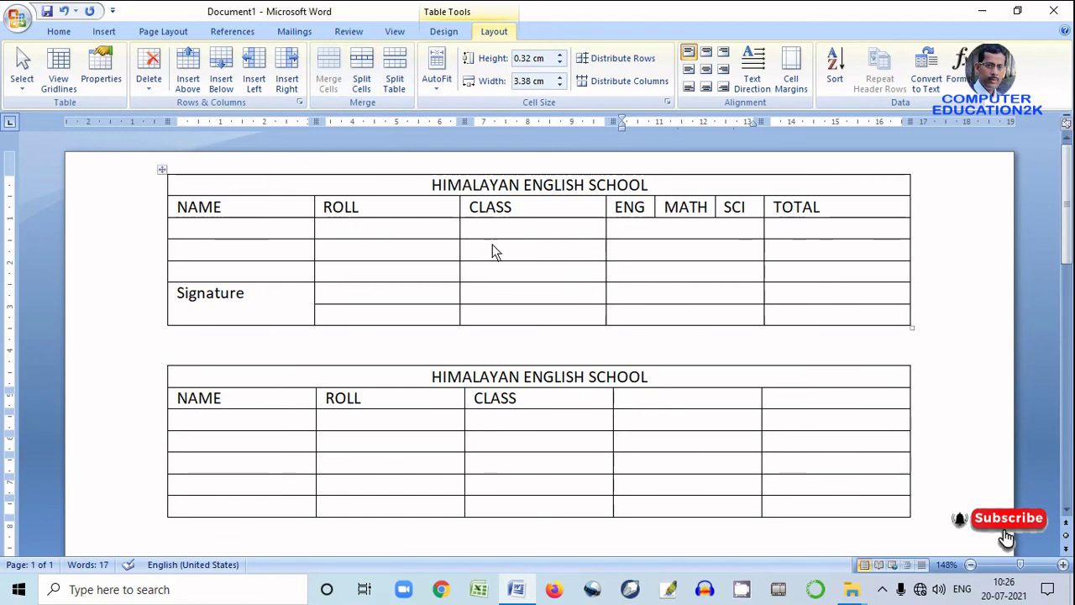
pyautogui.click(361, 80)
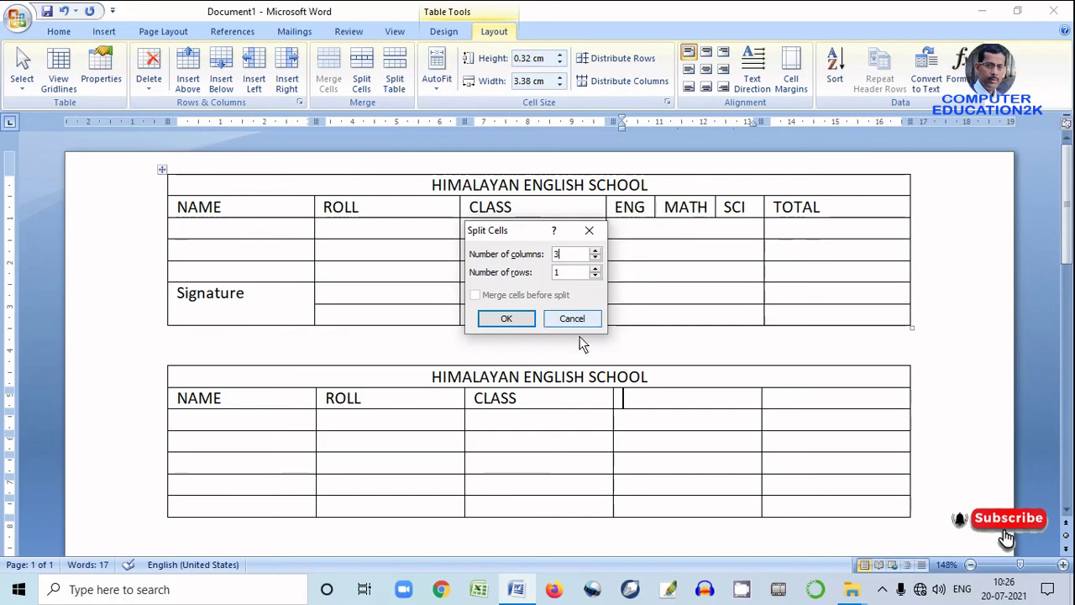
pyautogui.click(528, 323)
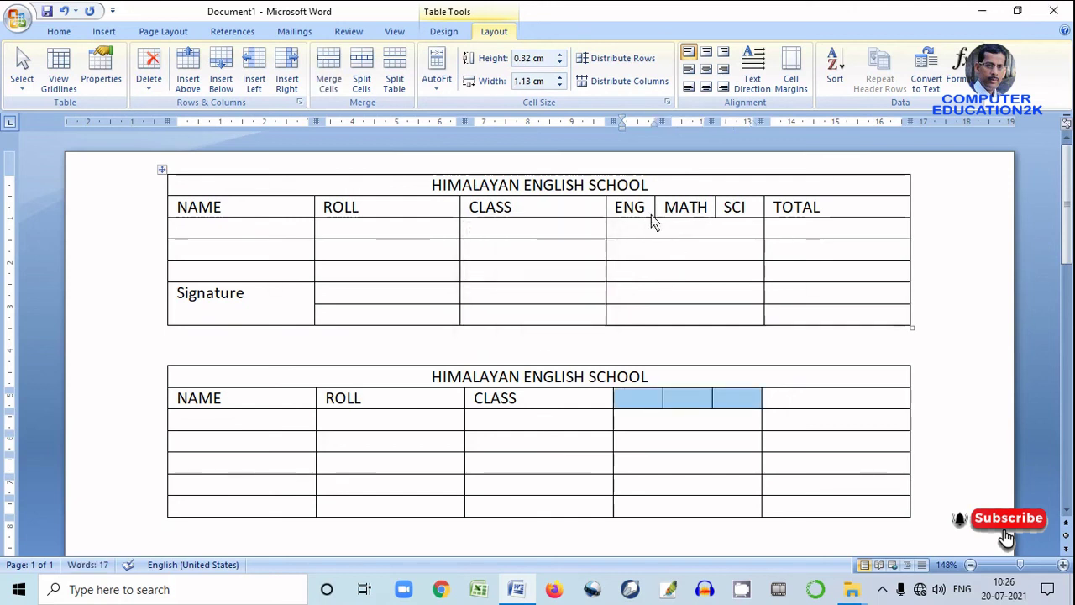
# Step: Enter the subject headings ENG, MATH and SCI in the three split cells of the lower table
pyautogui.click(642, 402)
pyautogui.write('ENG')
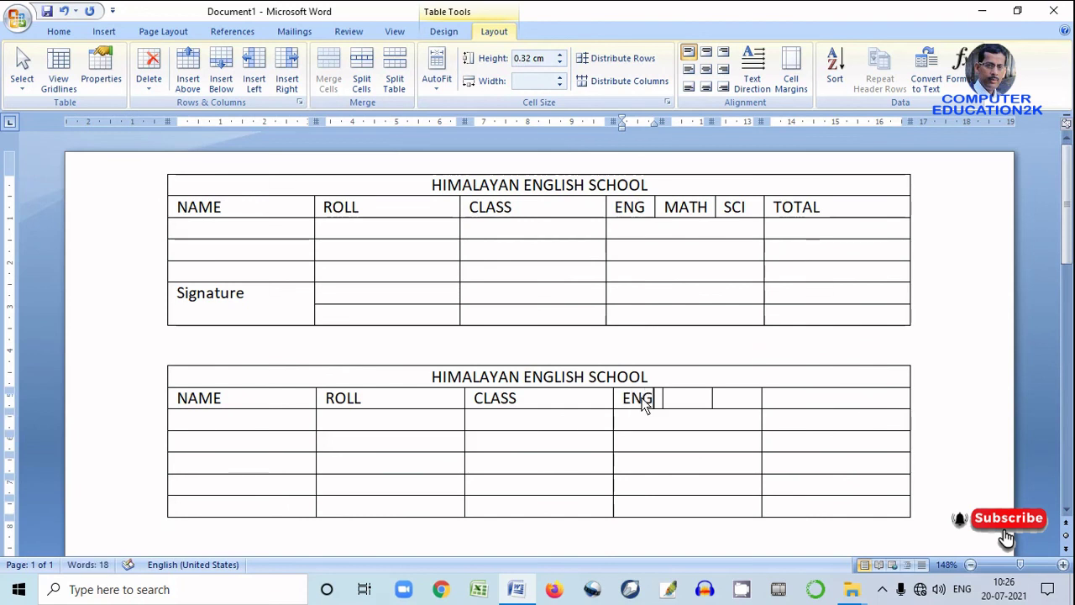
pyautogui.click(680, 396)
pyautogui.write('N')
pyautogui.press('BackSpace')
pyautogui.write('MAT')
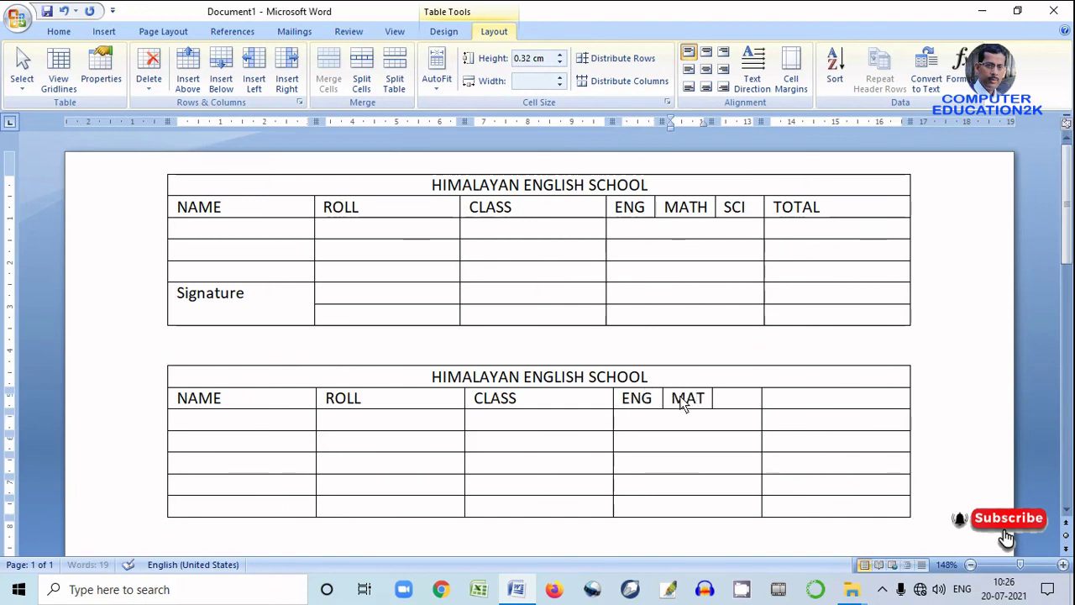
pyautogui.write('H')
pyautogui.click(733, 395)
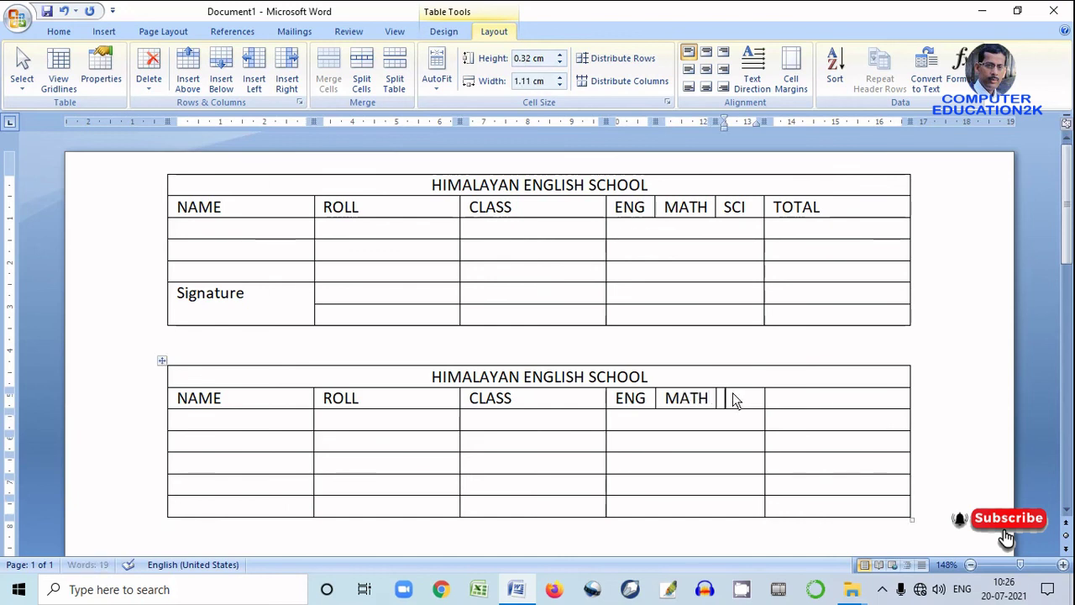
pyautogui.write('SCI')
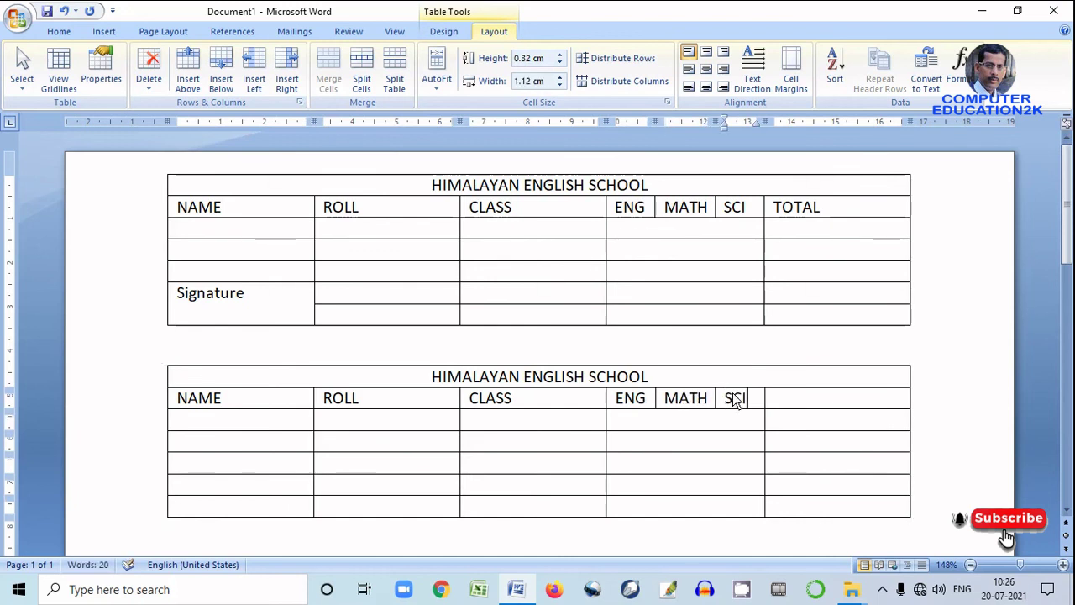
# Step: Enter the heading TOTAL in the last cell of the lower table's heading row
pyautogui.click(828, 406)
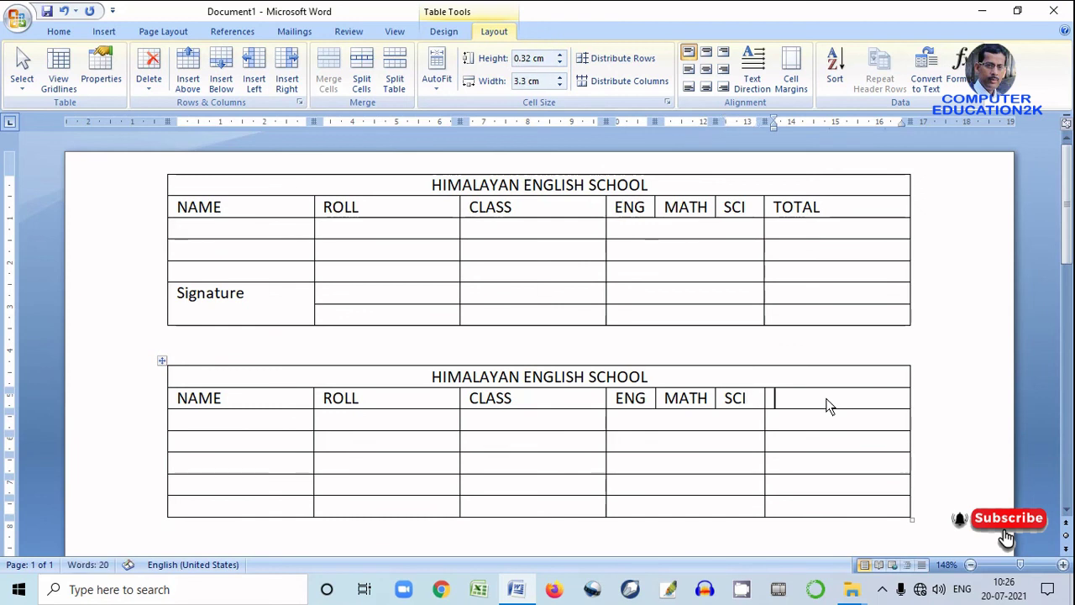
pyautogui.write('TOT')
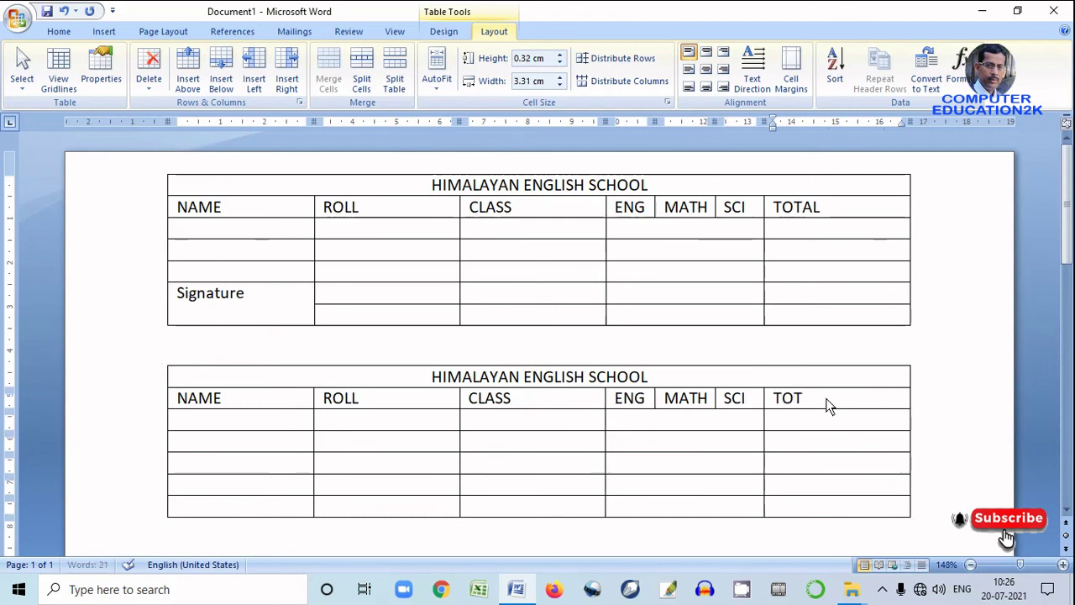
pyautogui.write('AO')
pyautogui.press('BackSpace')
pyautogui.write('L')
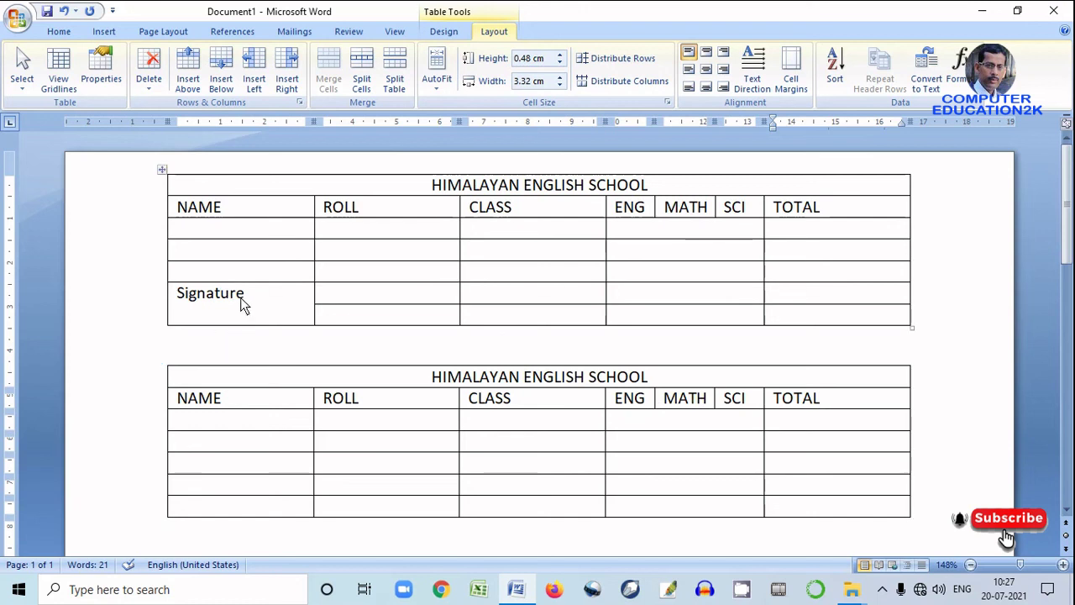
# Step: Merge the bottom two cells of the lower table's NAME column into one cell
pyautogui.moveTo(250, 492); pyautogui.dragTo(254, 507)
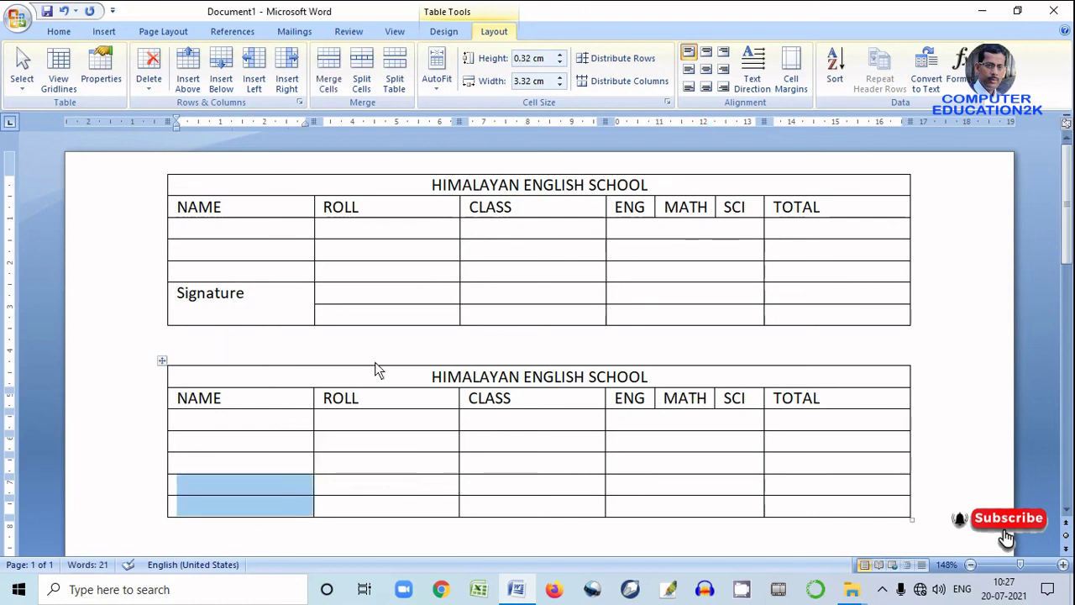
pyautogui.click(329, 74)
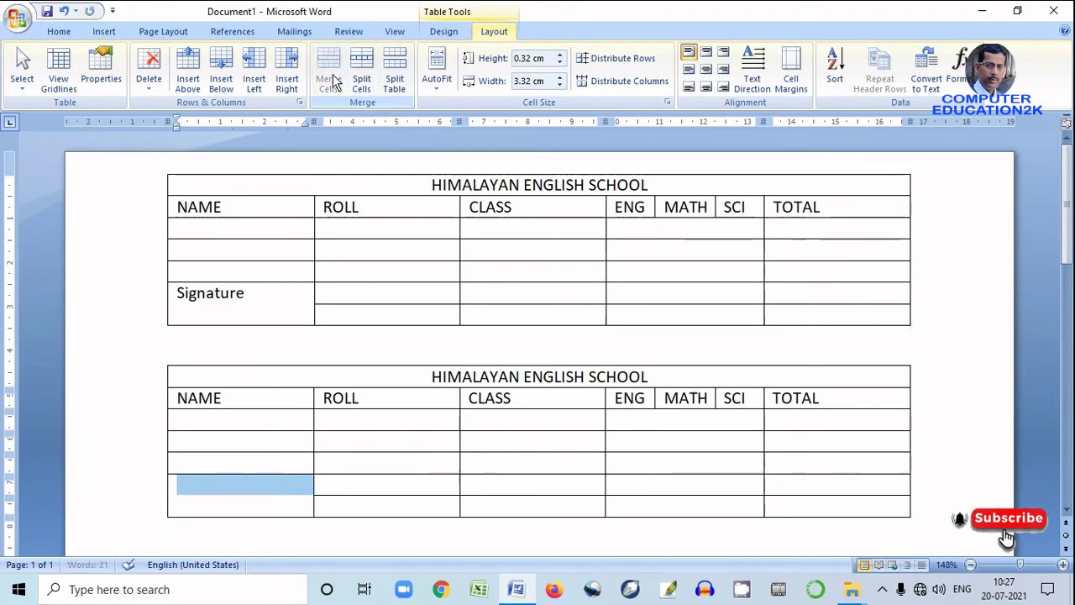
pyautogui.click(278, 480)
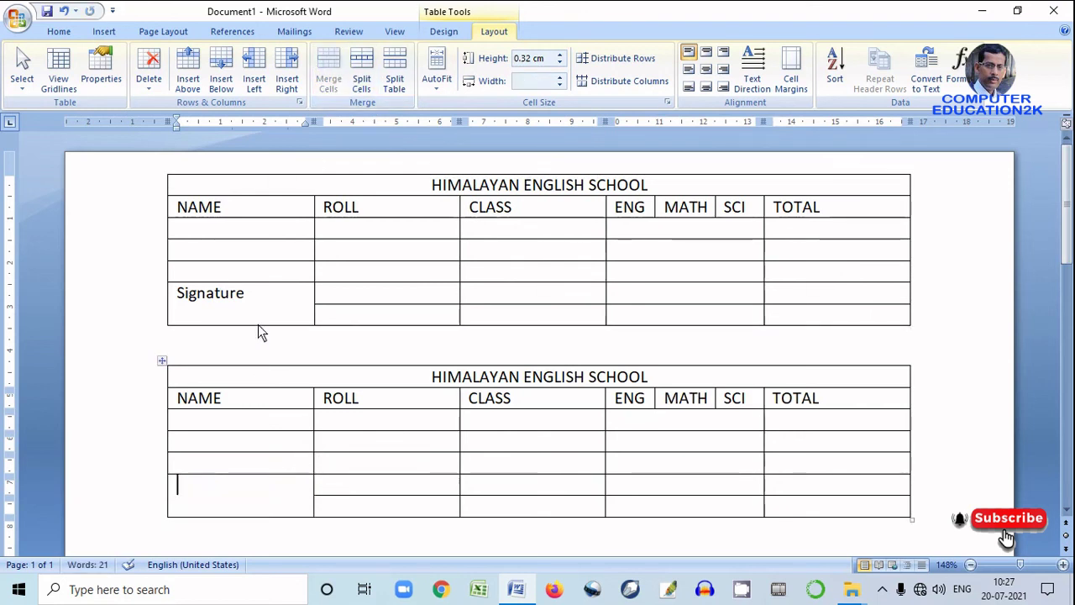
# Step: Copy the word Signature from the upper table into the merged bottom cell of the lower table's NAME column
pyautogui.moveTo(254, 296); pyautogui.dragTo(178, 304)
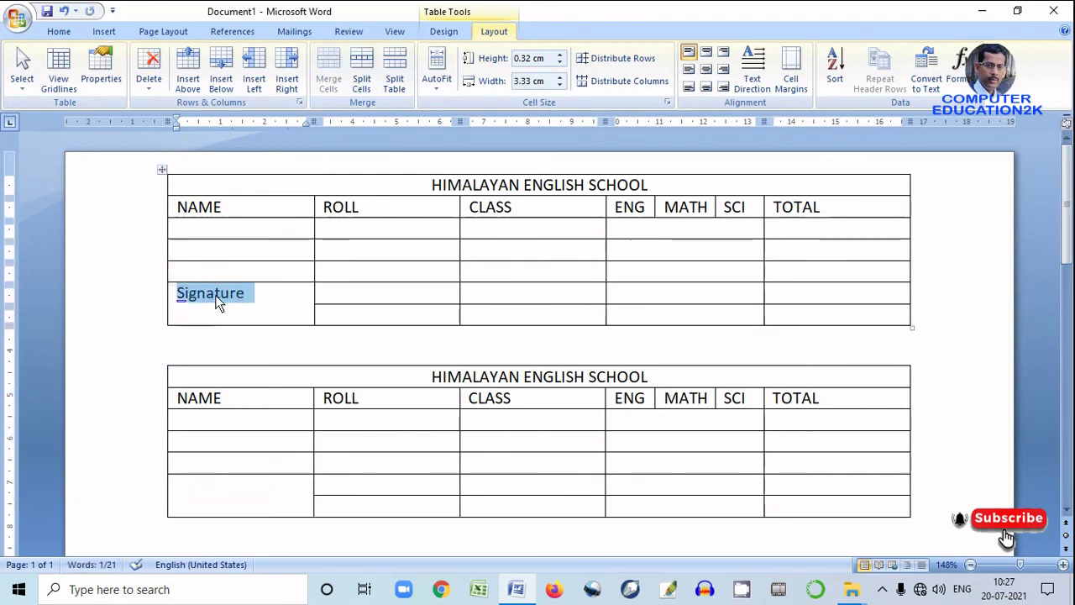
pyautogui.rightClick(215, 301)
pyautogui.click(254, 292)
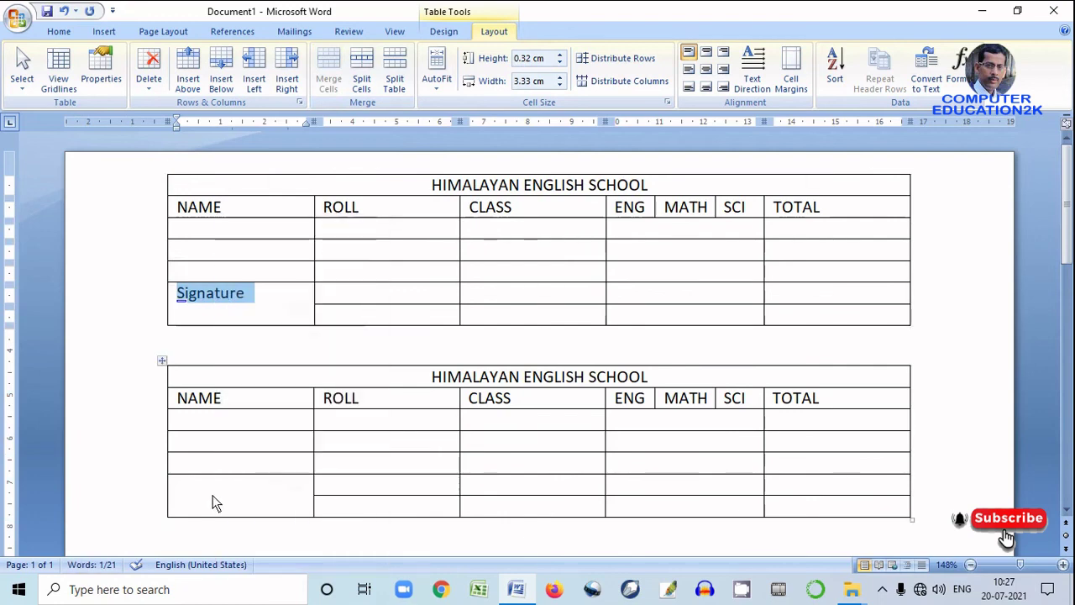
pyautogui.click(213, 499)
pyautogui.rightClick(216, 498)
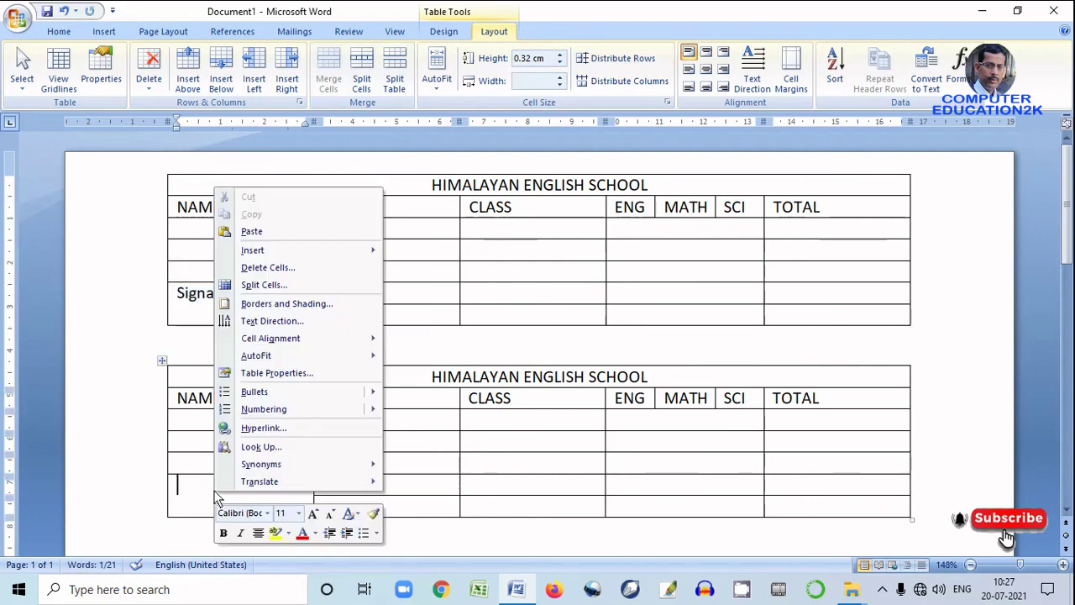
pyautogui.click(251, 231)
pyautogui.click(659, 460)
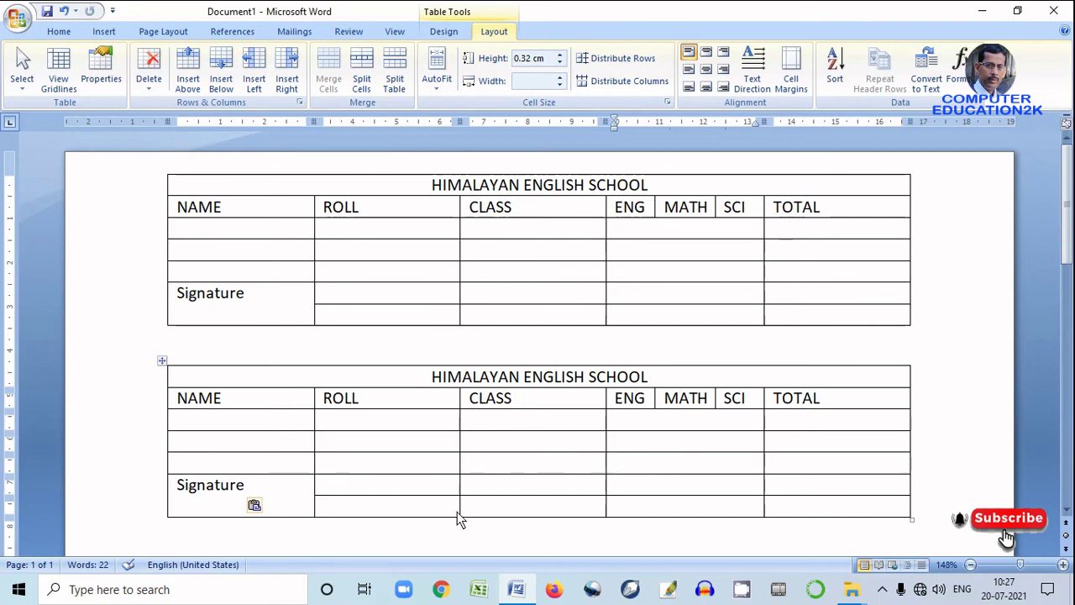
# Step: Insert a new row above the blank row that precedes the Signature row in the lower table
pyautogui.click(154, 473)
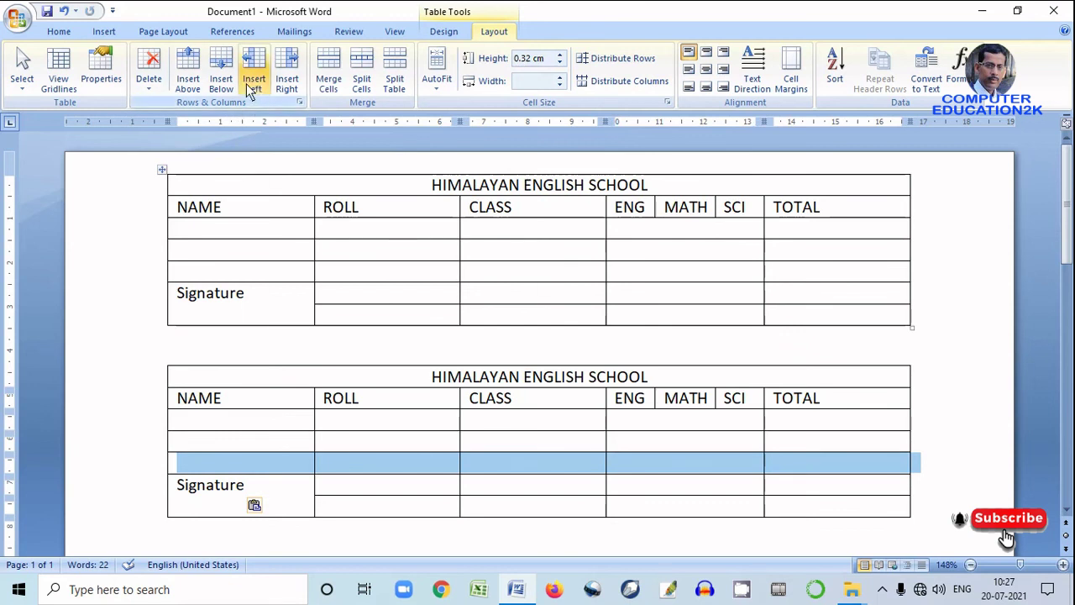
pyautogui.click(188, 83)
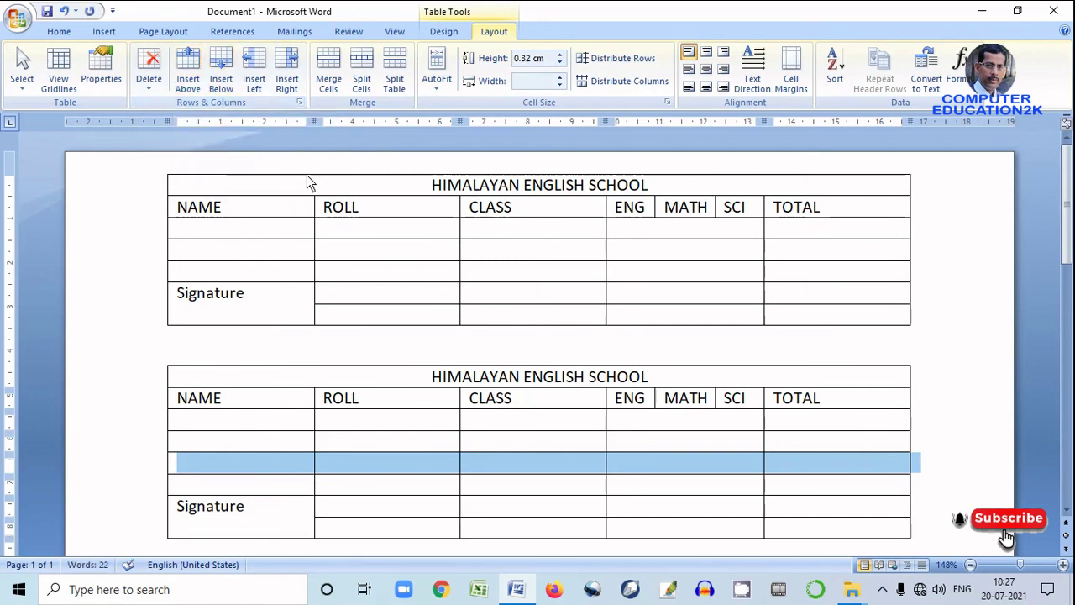
pyautogui.click(685, 439)
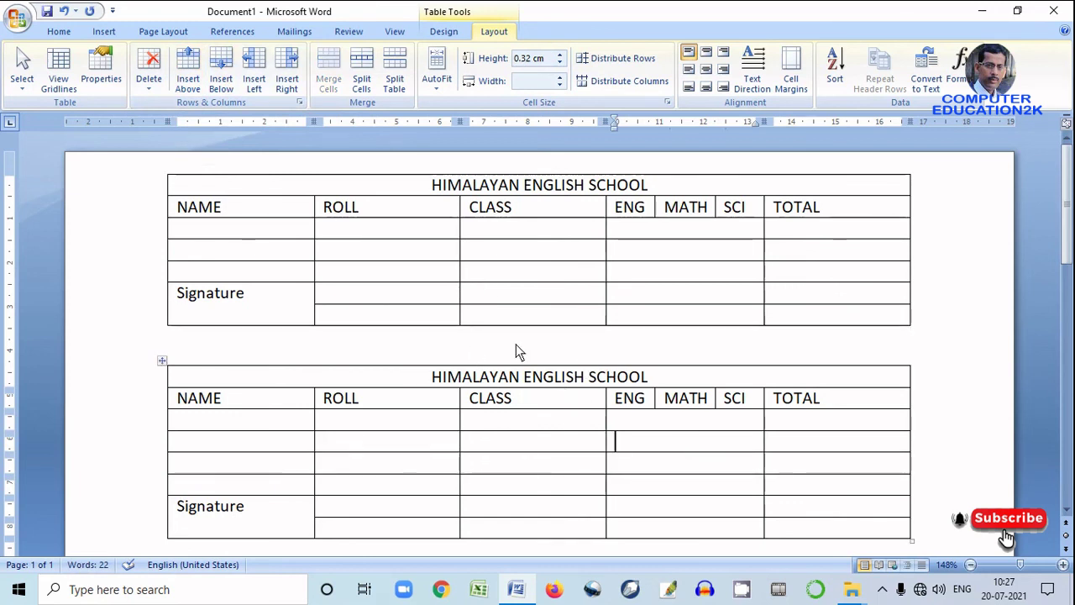